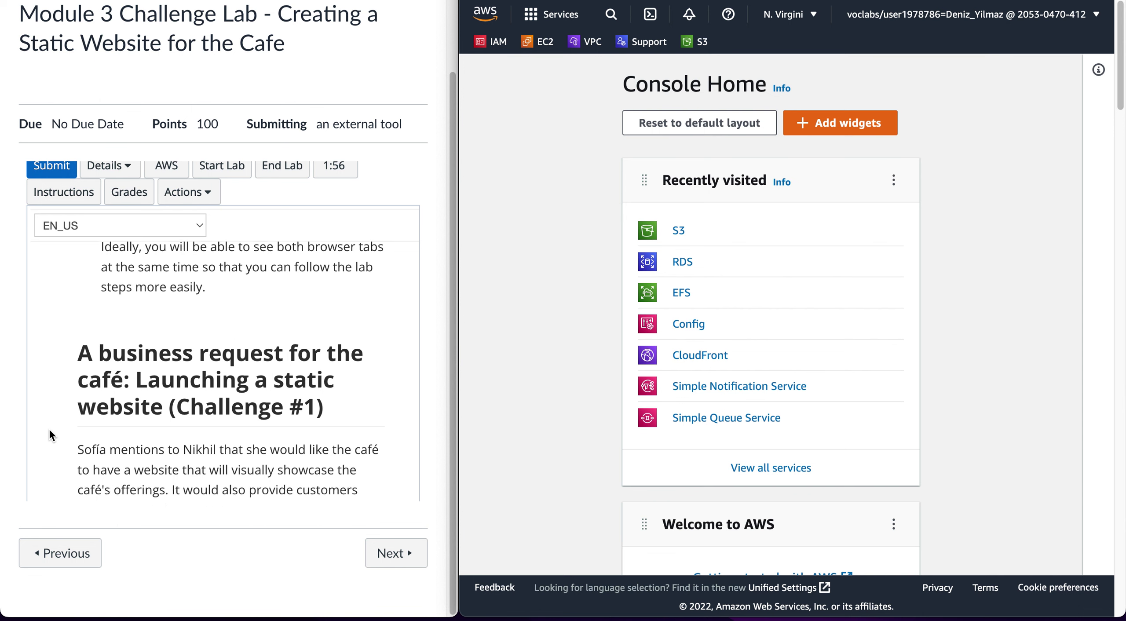
# Download the static-website zip from the Amazon S3 link in Task 1 of the lab instructions into the Downloads folder
pyautogui.scroll(-3, 49, 431)
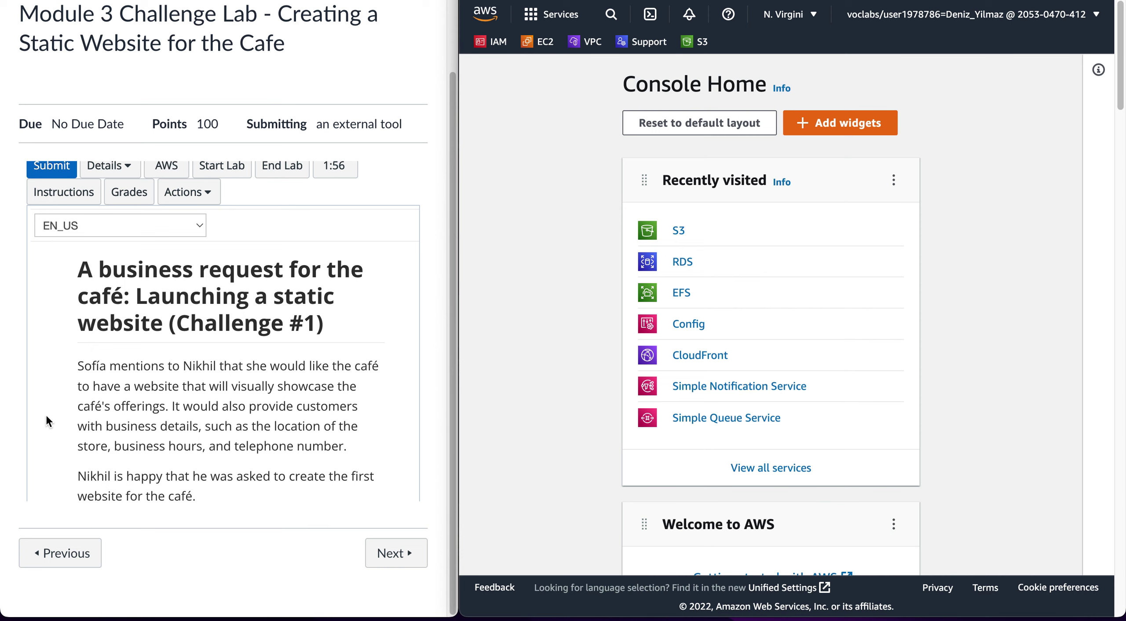
pyautogui.scroll(-5, 46, 417)
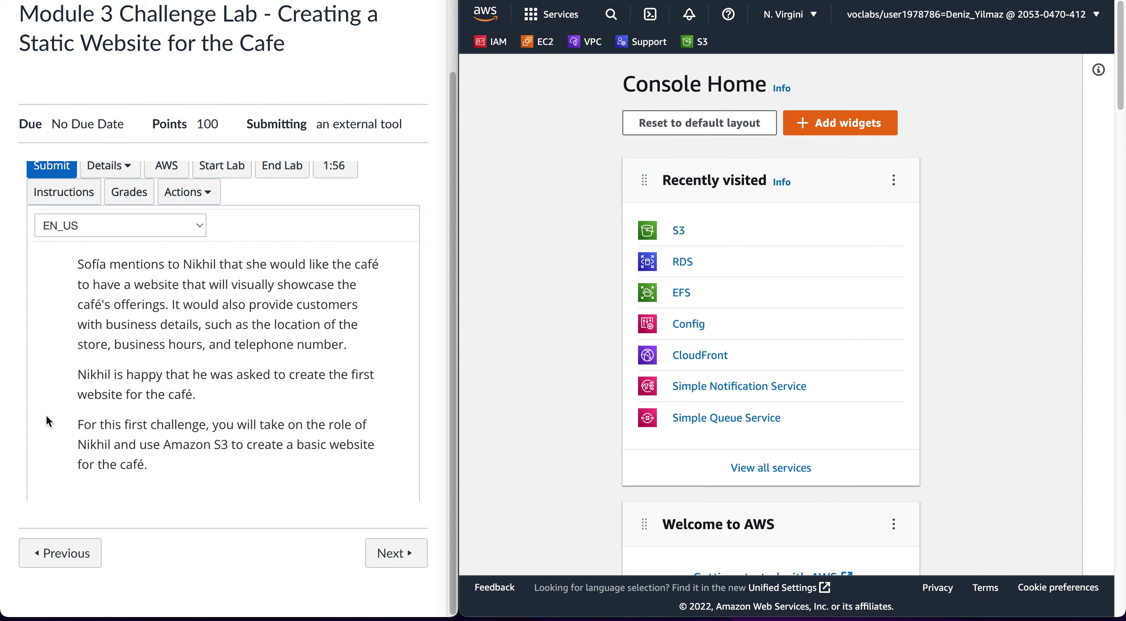
pyautogui.scroll(-1, 46, 421)
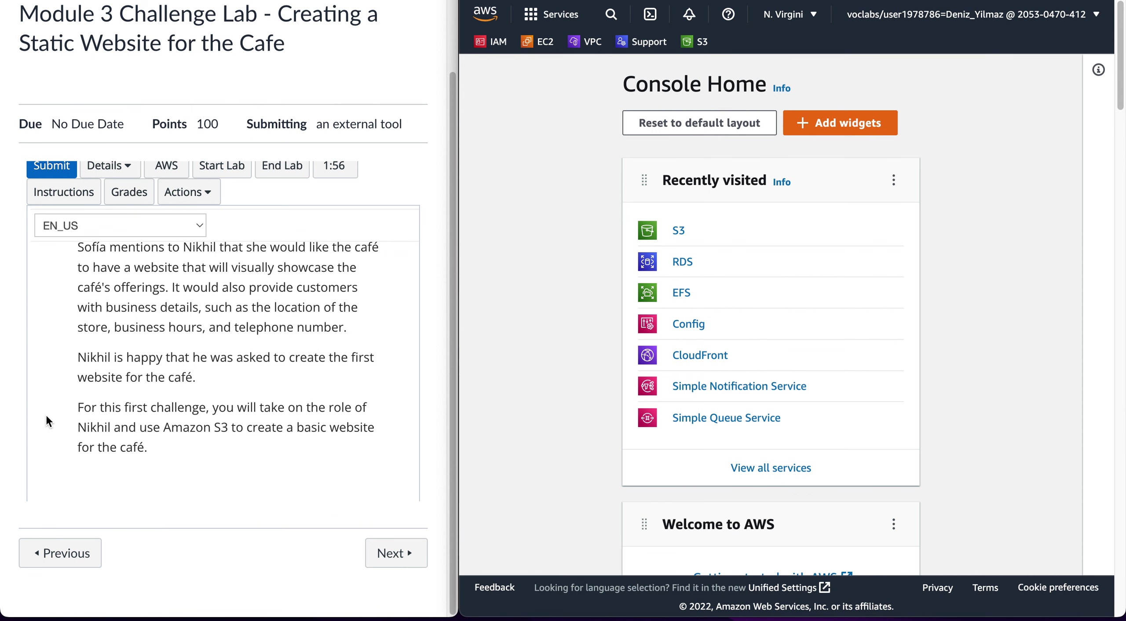
pyautogui.scroll(-3, 46, 421)
pyautogui.scroll(-5, 46, 420)
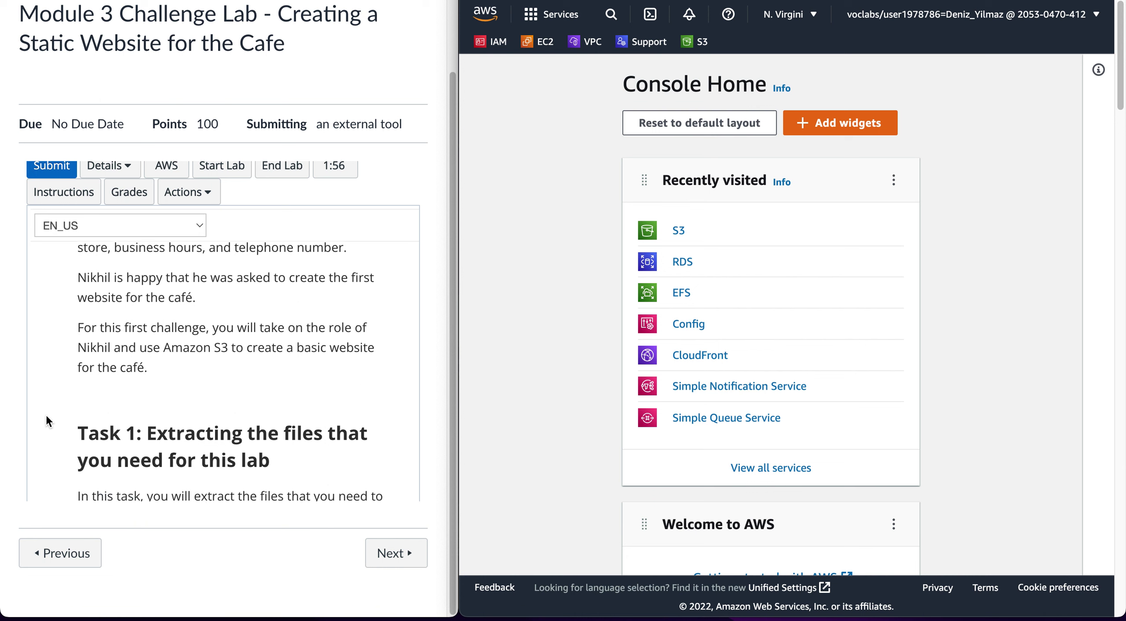
pyautogui.scroll(-4, 46, 418)
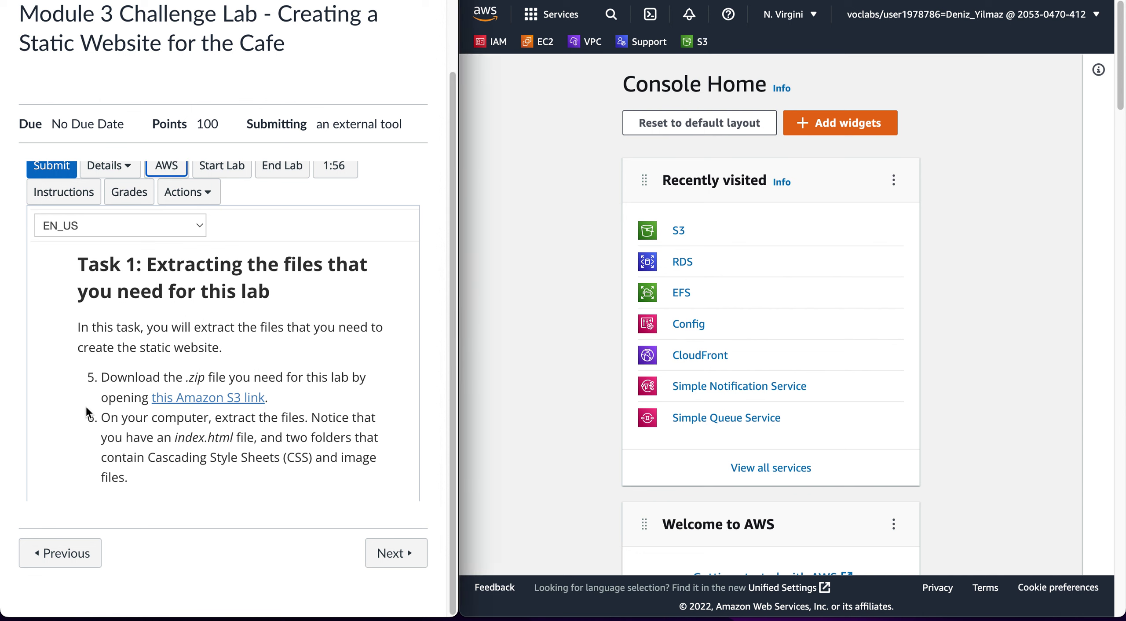
pyautogui.rightClick(183, 397)
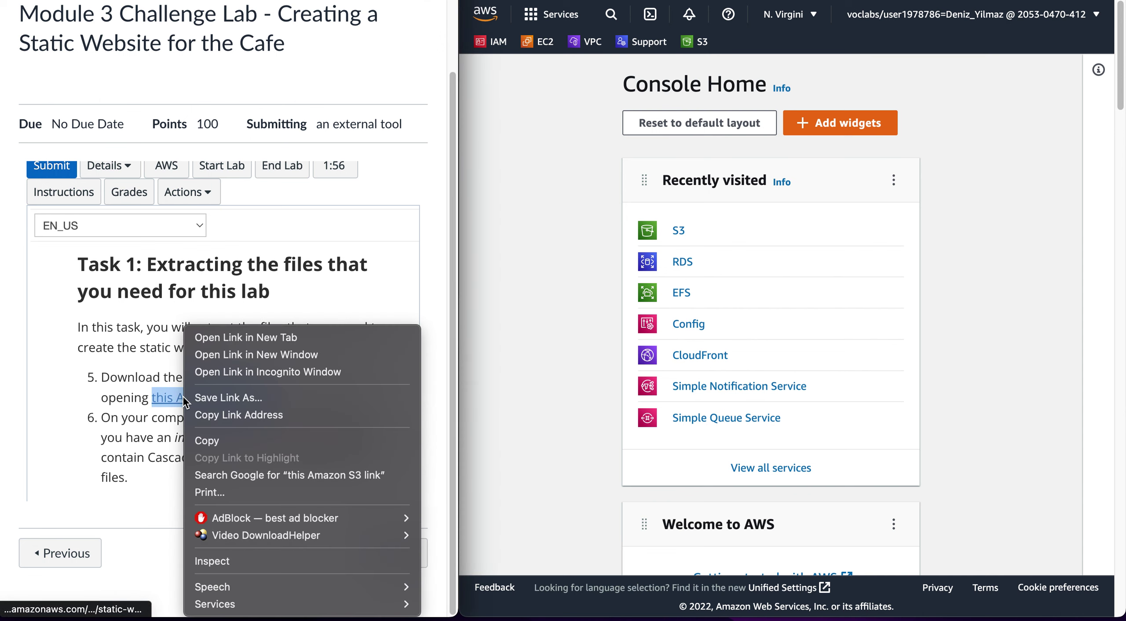
pyautogui.click(211, 398)
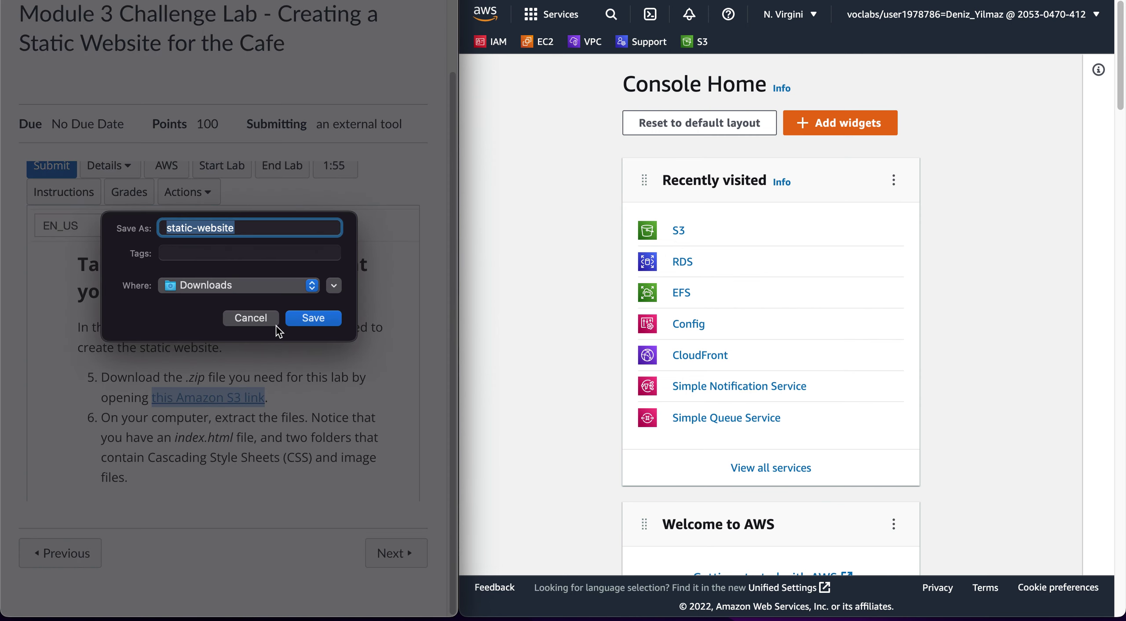
pyautogui.click(302, 317)
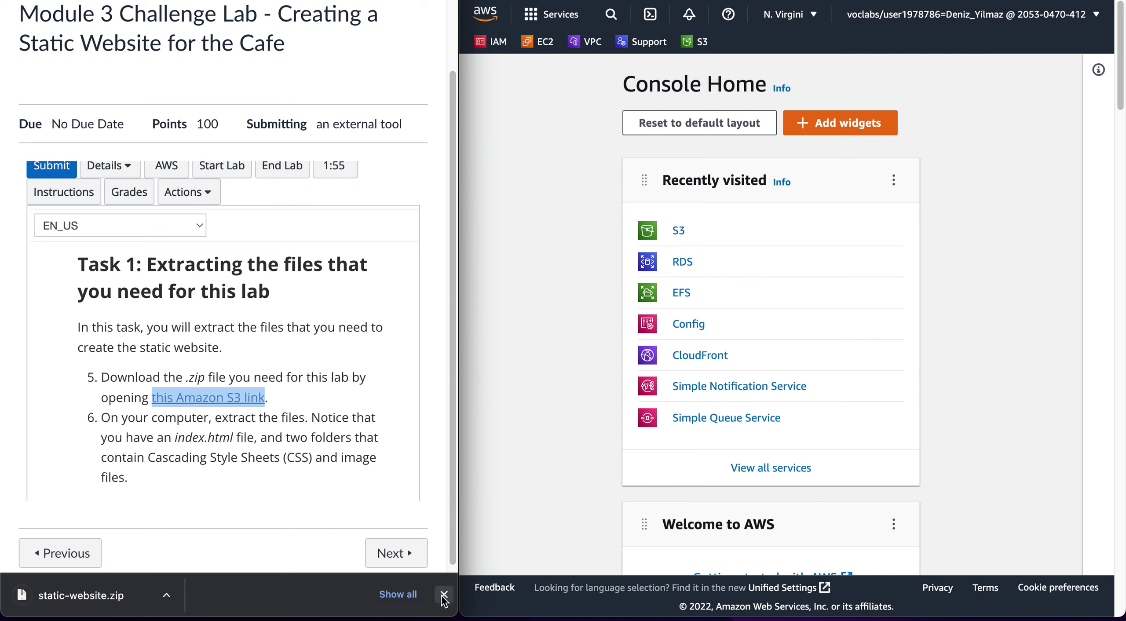
# Extract the downloaded static-website.zip and open the extracted static-website folder in Finder
pyautogui.click(118, 600)
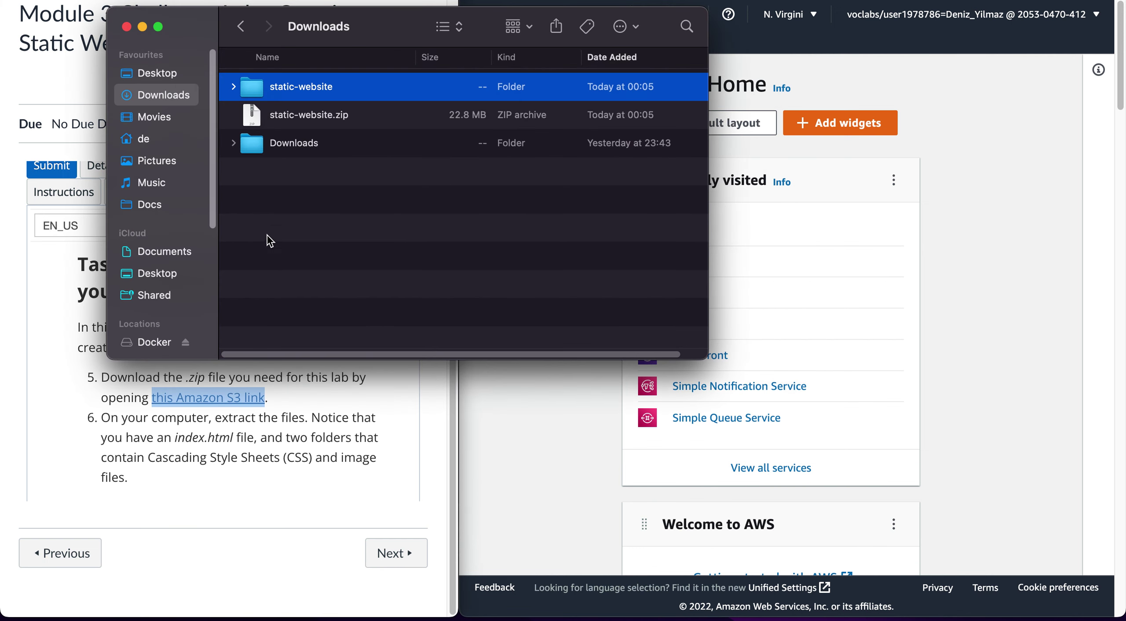
pyautogui.doubleClick(286, 92)
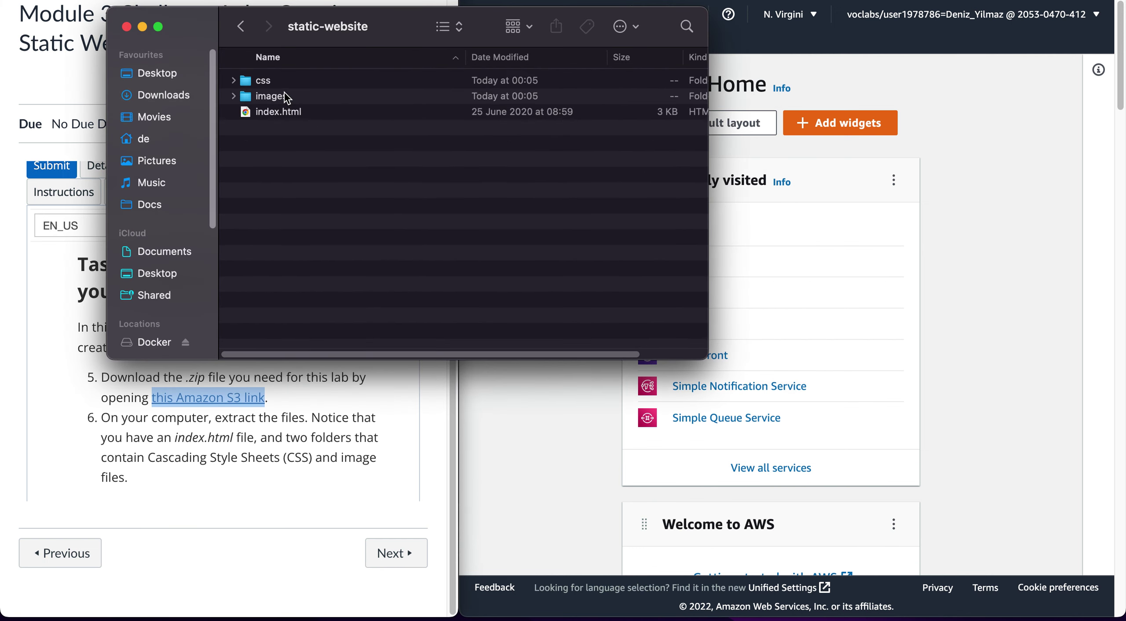
# Return to the browser, read the Task 2 bucket requirements in the lab instructions and open the Amazon S3 console
pyautogui.click(83, 432)
pyautogui.scroll(-4, 83, 434)
pyautogui.scroll(-3, 84, 435)
pyautogui.scroll(-2, 85, 436)
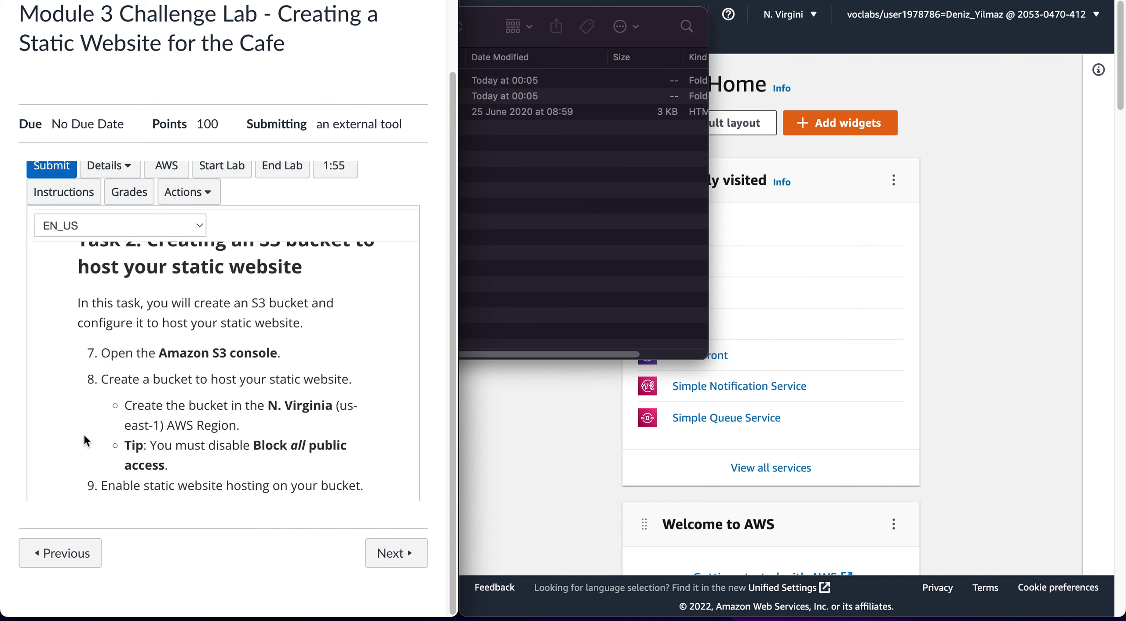
pyautogui.click(493, 445)
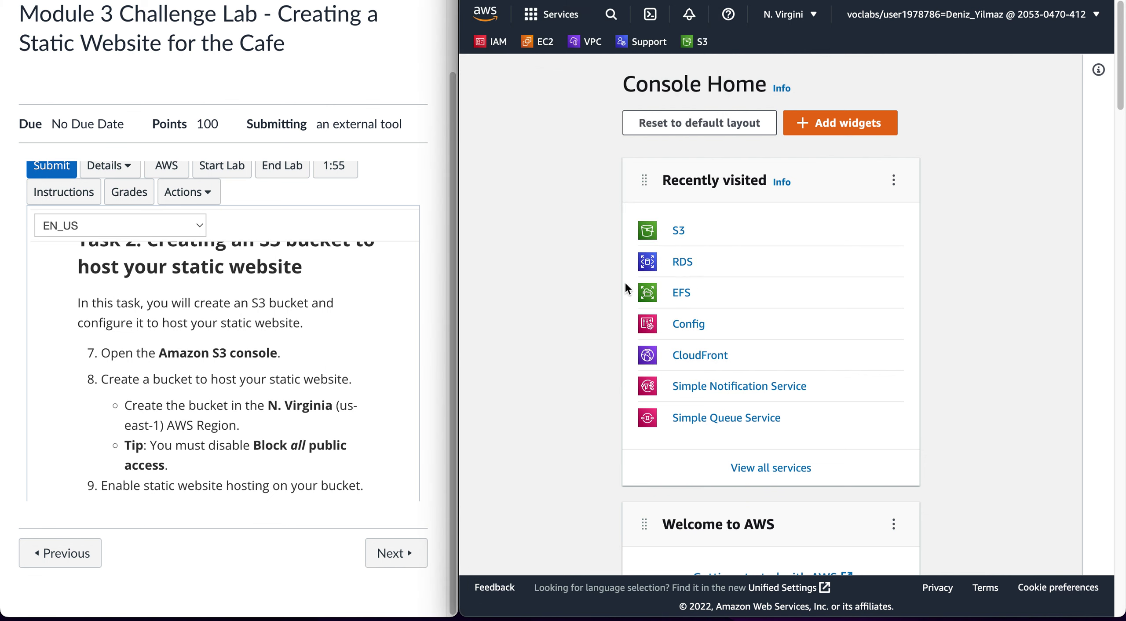
pyautogui.click(679, 236)
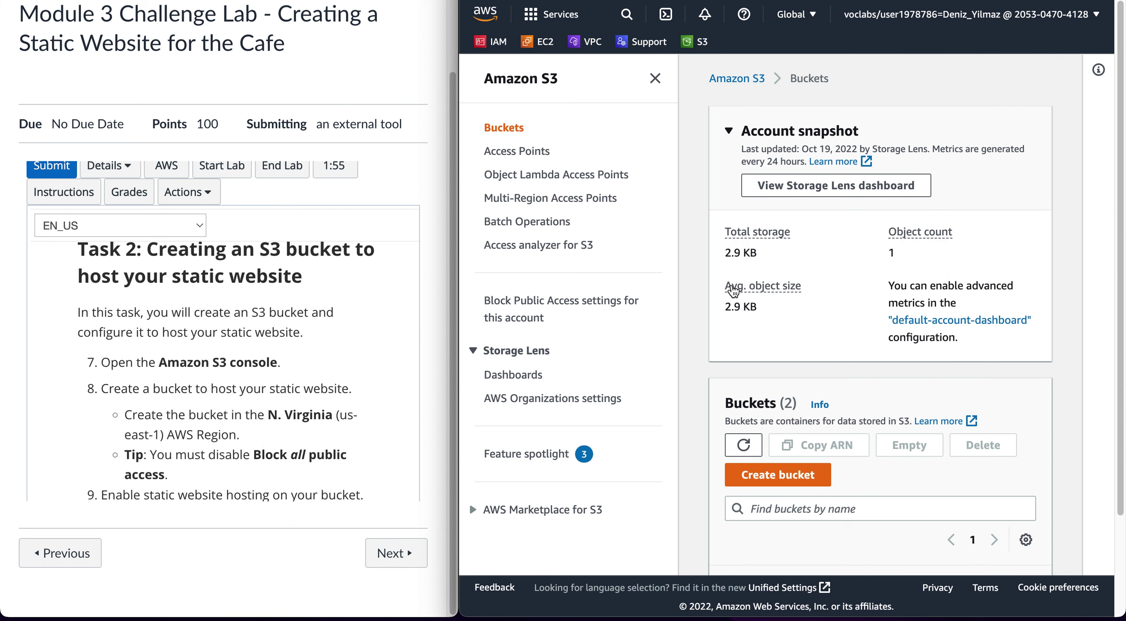
# Start creating a new S3 bucket and name it website-dinnertime
pyautogui.click(654, 78)
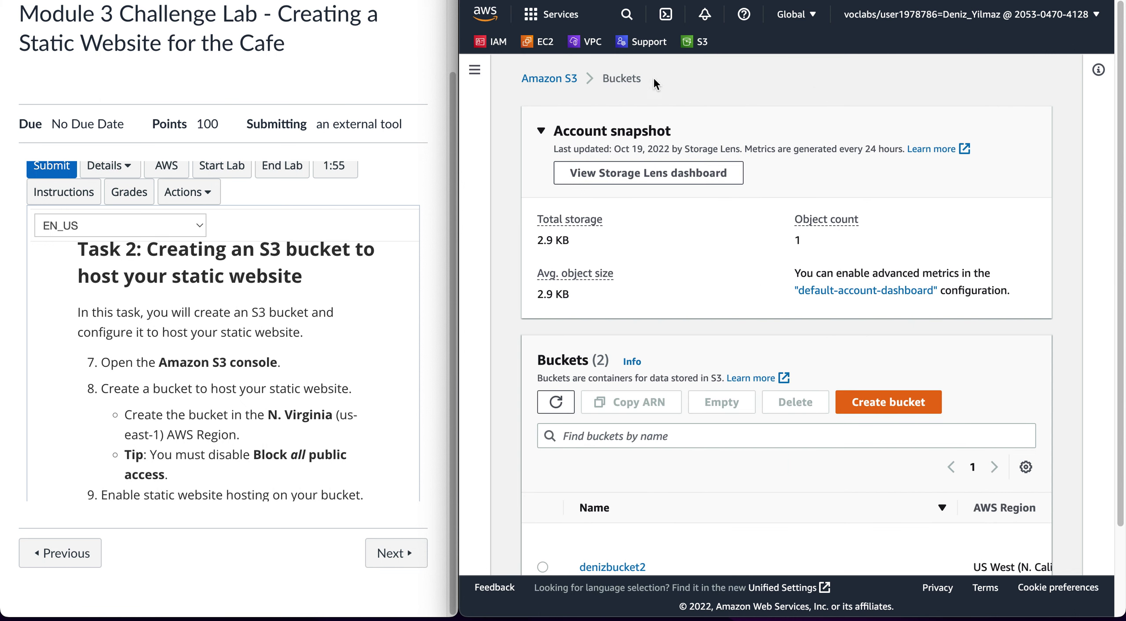
pyautogui.scroll(-2, 632, 396)
pyautogui.click(882, 357)
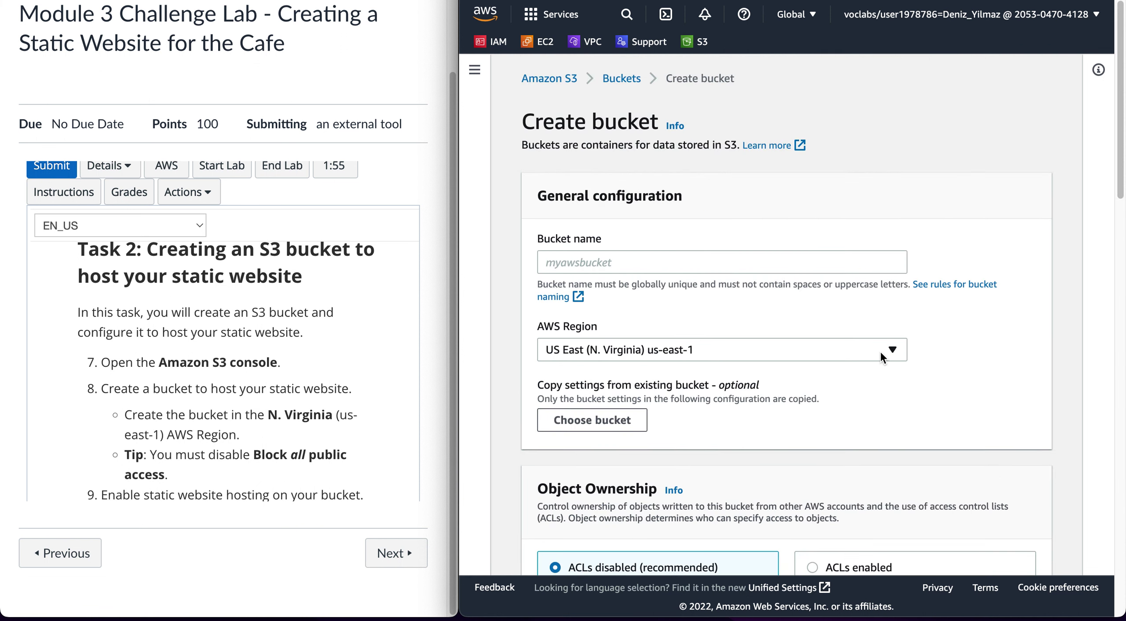
pyautogui.click(654, 260)
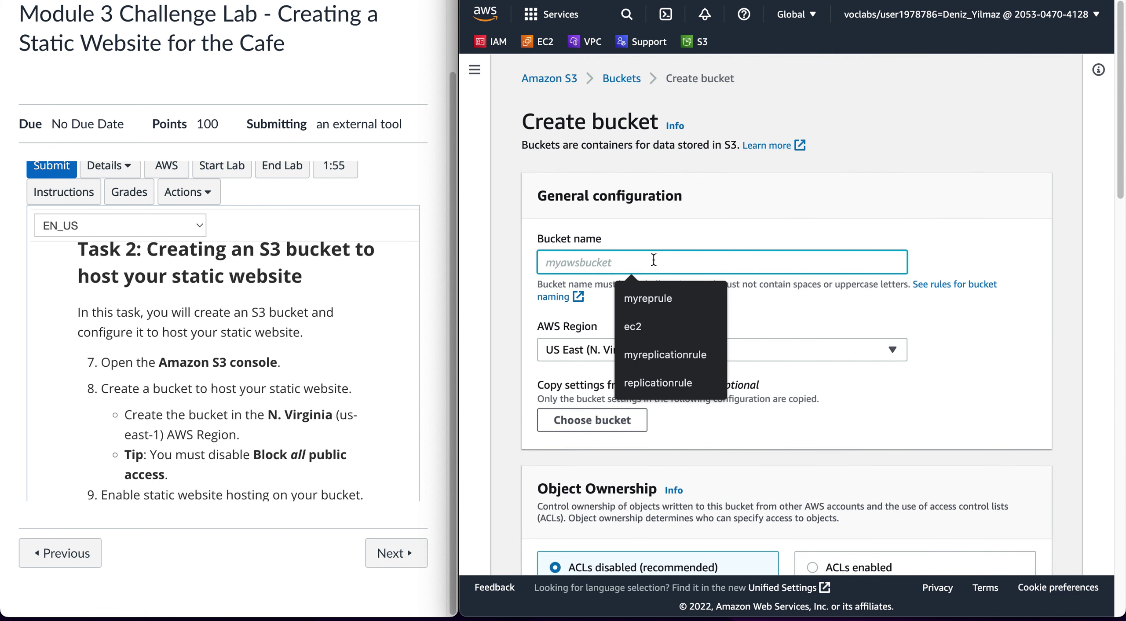
pyautogui.write('website-dinnertime')
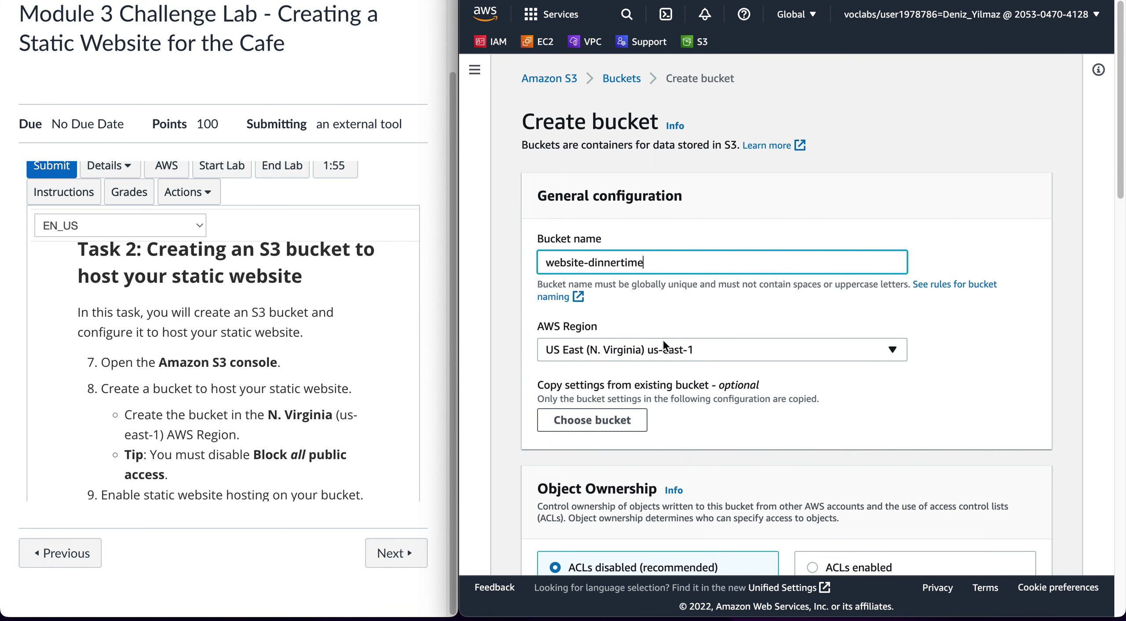
# Set the new bucket's Object Ownership to ACLs enabled
pyautogui.scroll(-1, 664, 339)
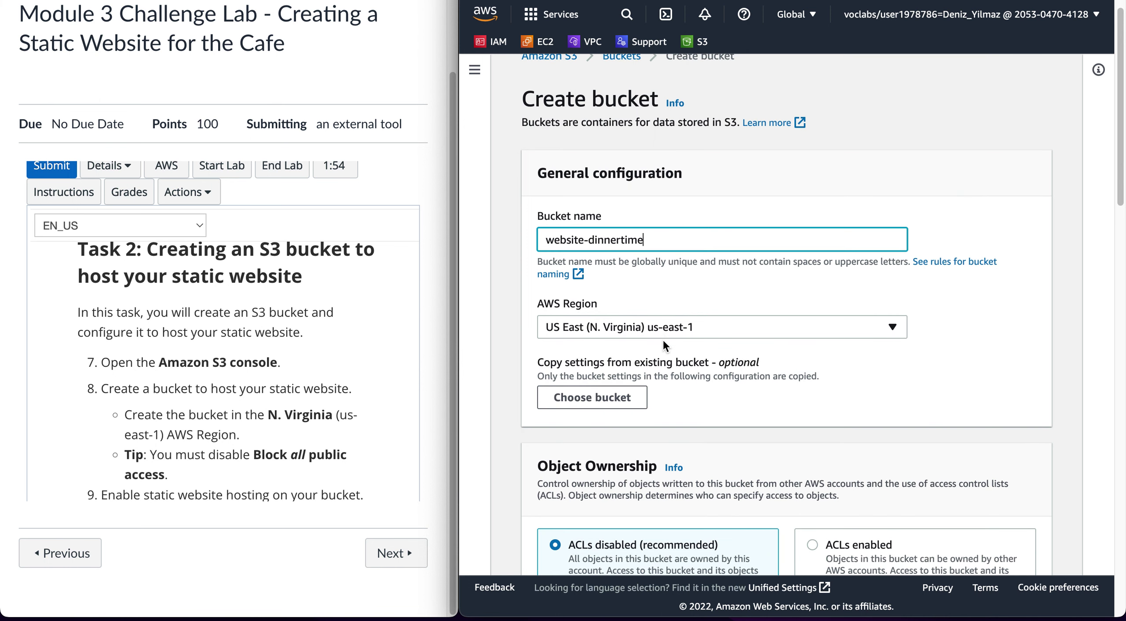
pyautogui.scroll(-4, 662, 337)
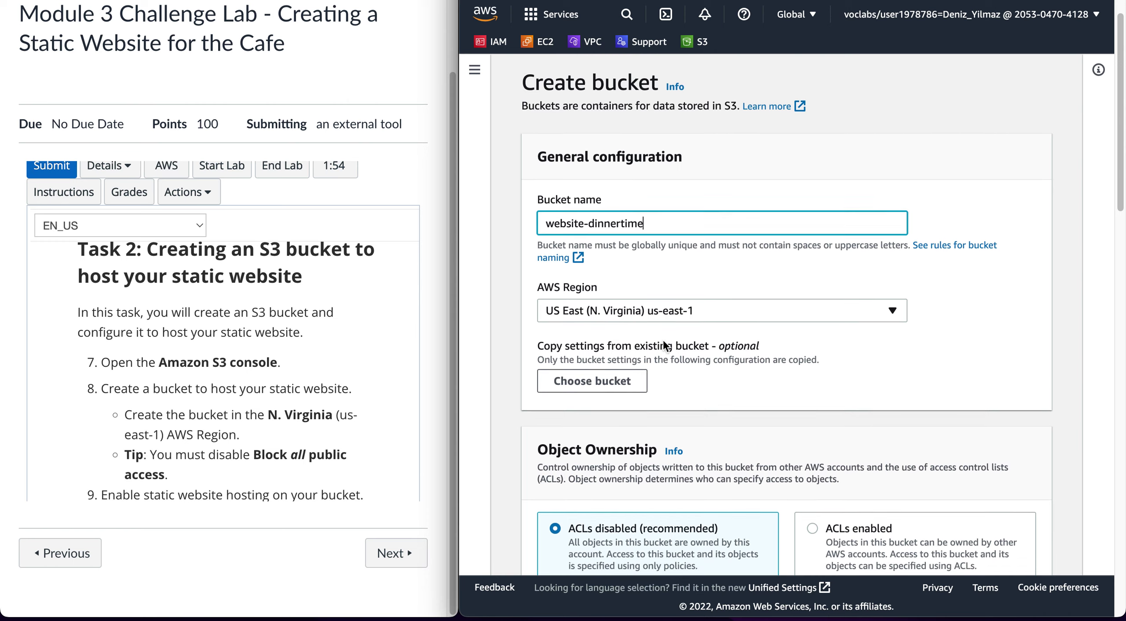
pyautogui.scroll(-2, 663, 340)
pyautogui.click(811, 398)
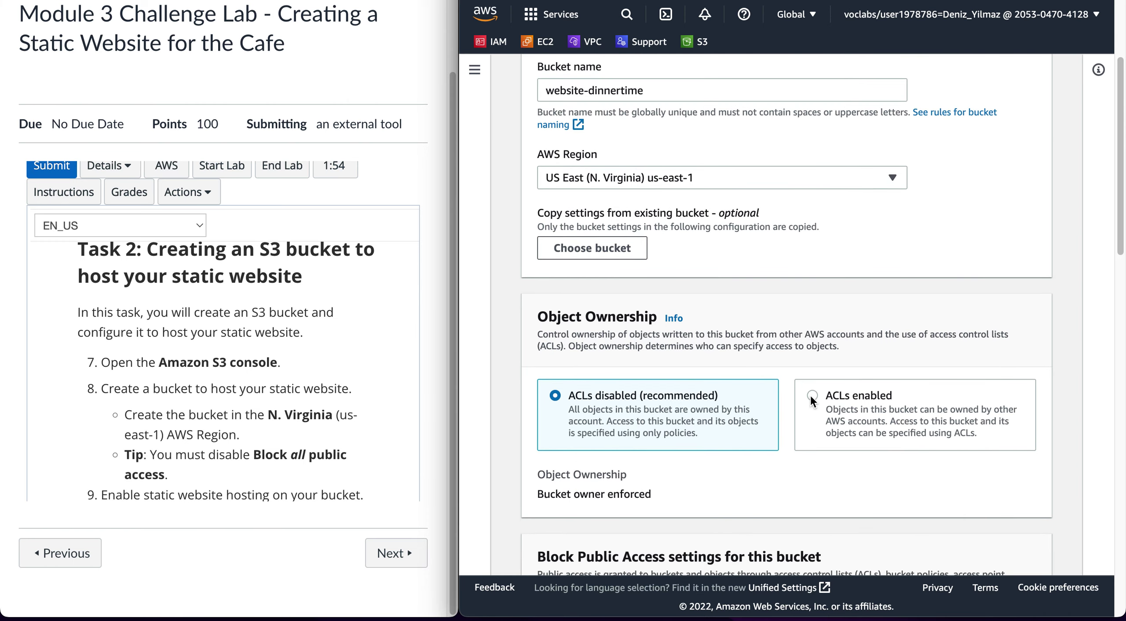
# Turn off Block all public access for the bucket and acknowledge that its objects might become public
pyautogui.scroll(-12, 686, 423)
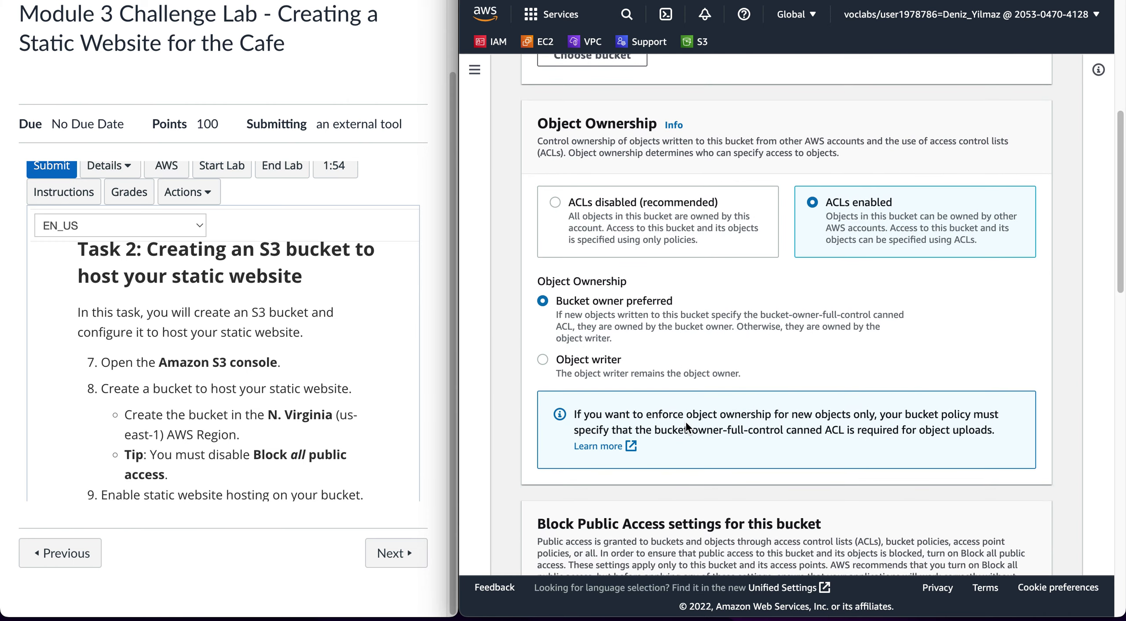
pyautogui.click(545, 476)
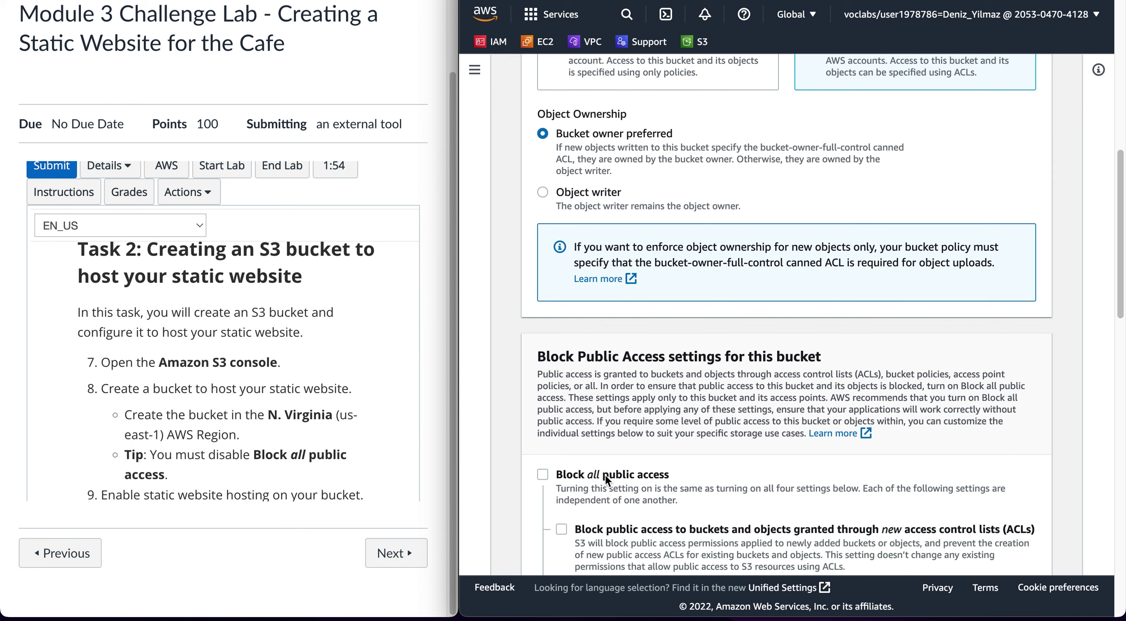
pyautogui.scroll(-13, 605, 475)
pyautogui.click(591, 456)
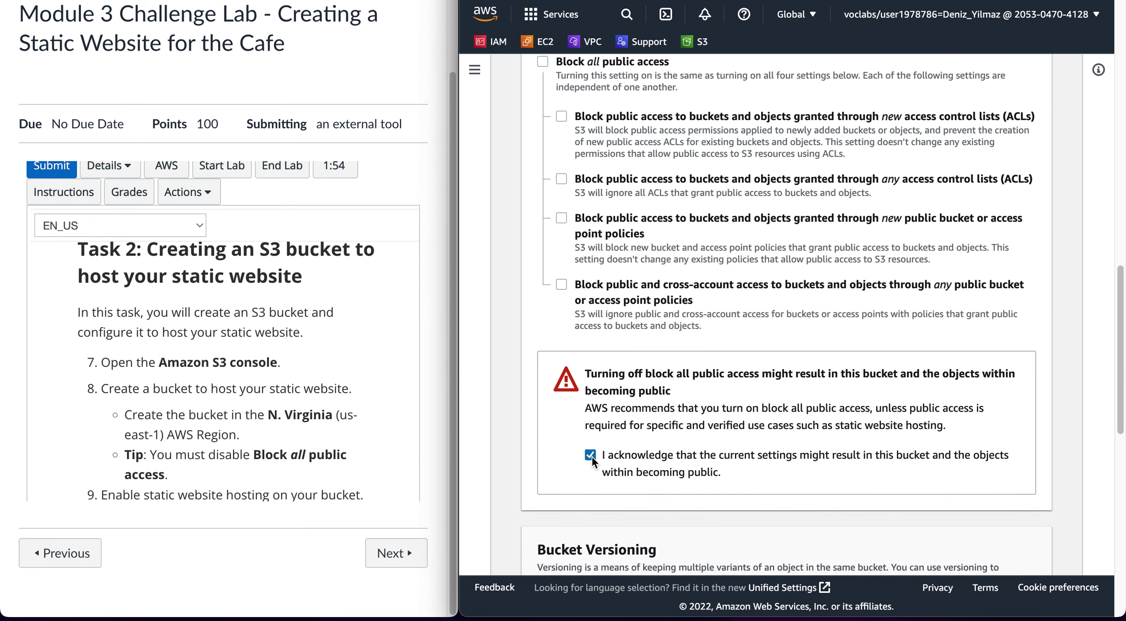
# Check the remaining Task 2 instructions and try to create the bucket with the other settings left at their defaults
pyautogui.scroll(-3, 346, 408)
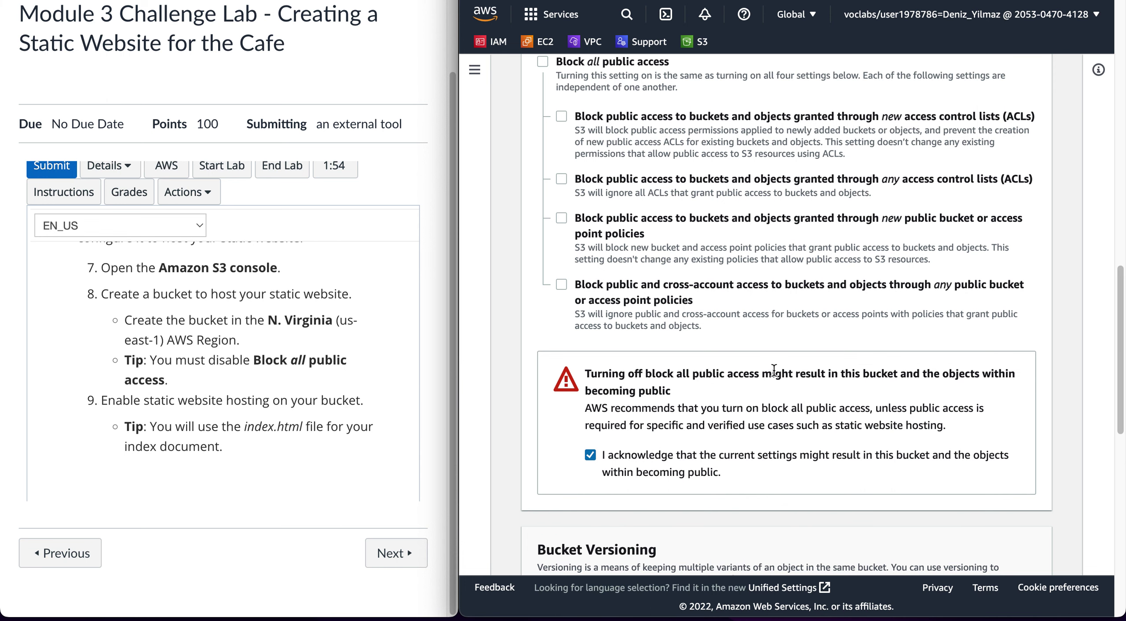
pyautogui.scroll(-18, 787, 370)
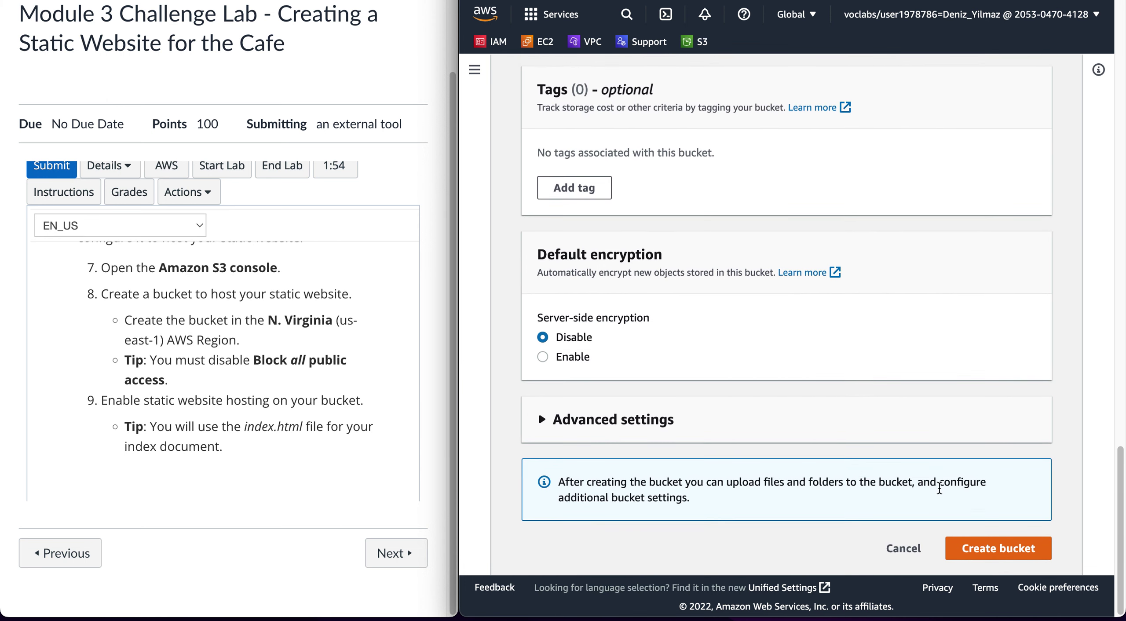
pyautogui.click(974, 547)
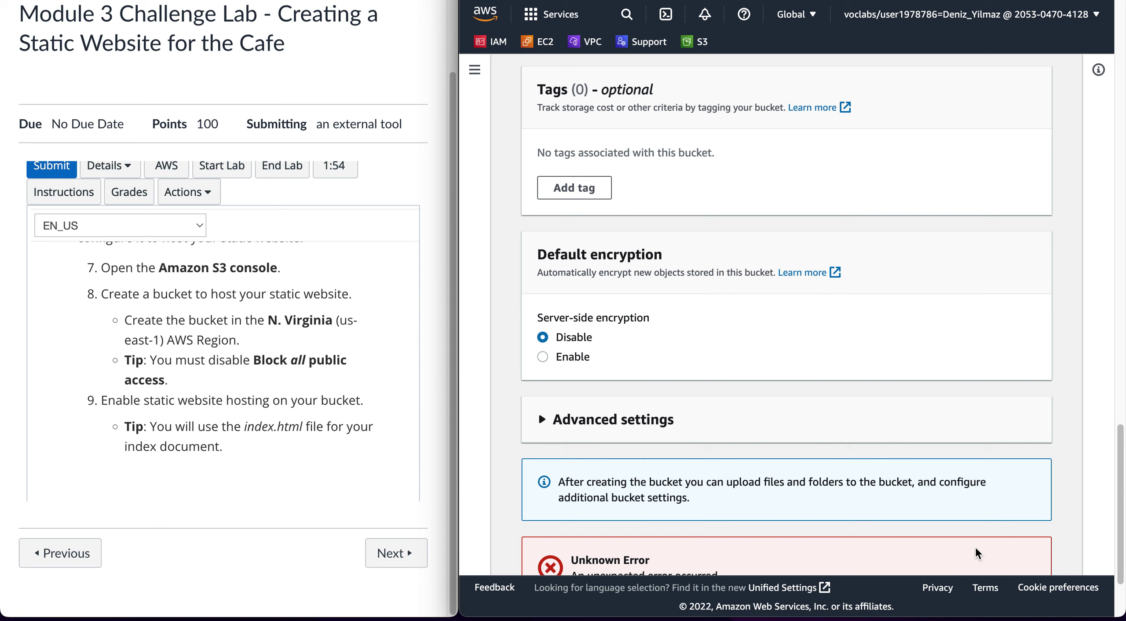
# Read the API response details of the bucket creation error and review the bucket's settings up to its name and region
pyautogui.scroll(-3, 907, 434)
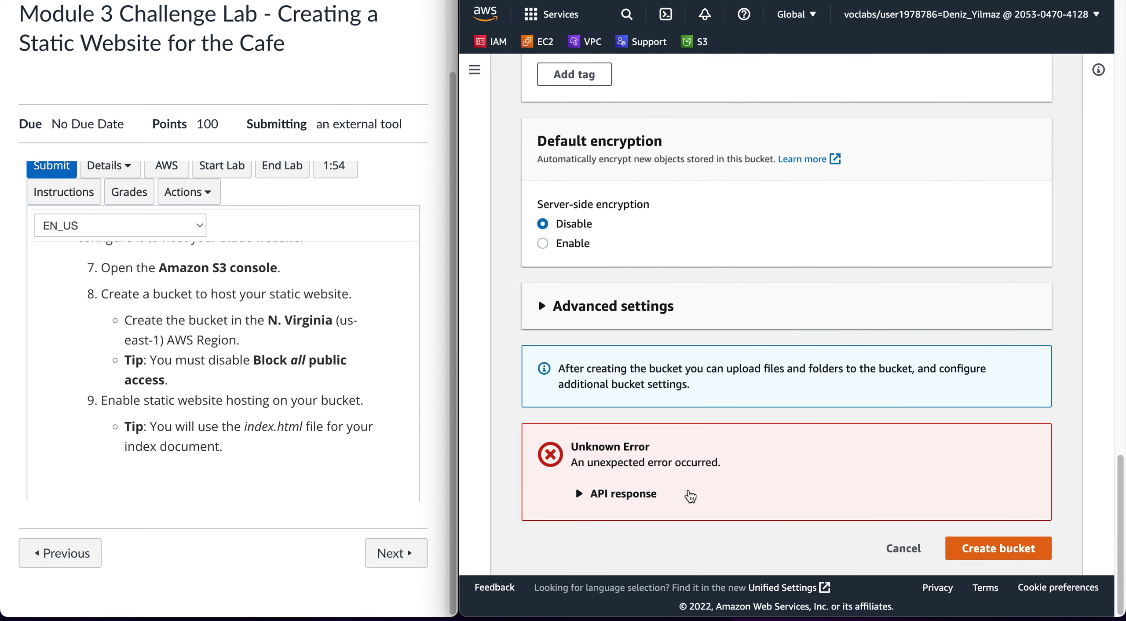
pyautogui.click(639, 496)
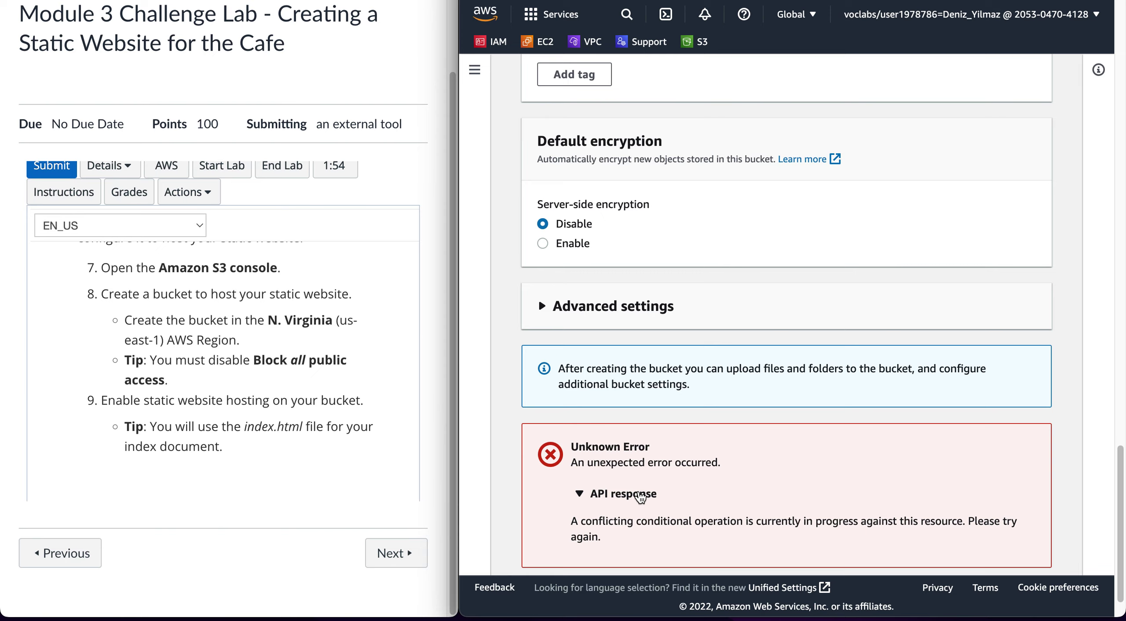
pyautogui.click(639, 495)
pyautogui.scroll(5, 639, 492)
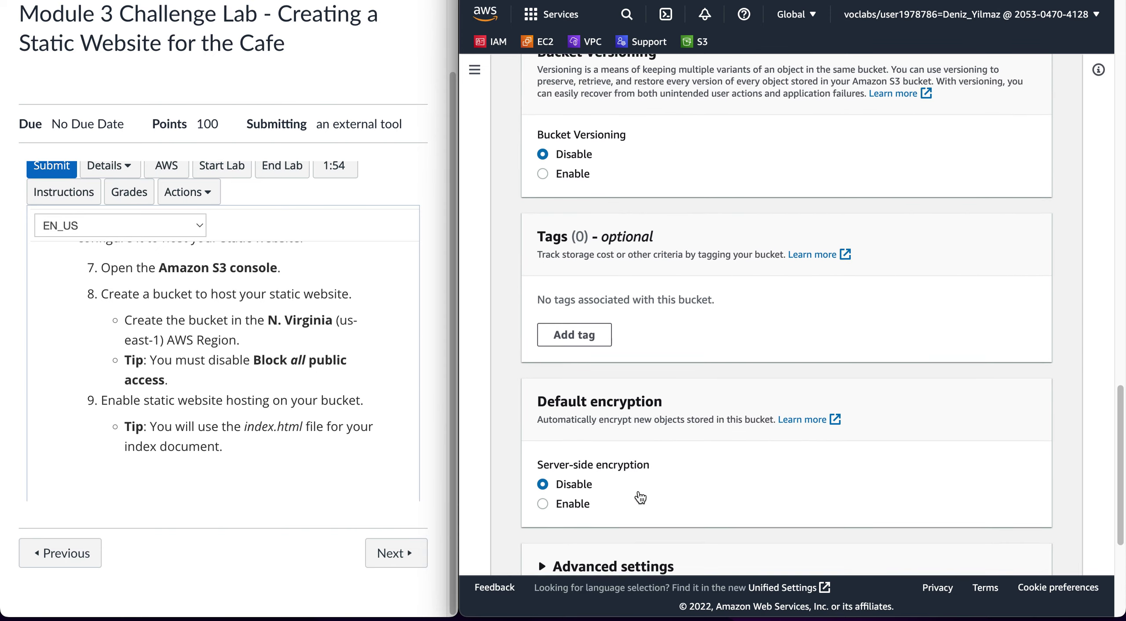
pyautogui.scroll(10, 639, 491)
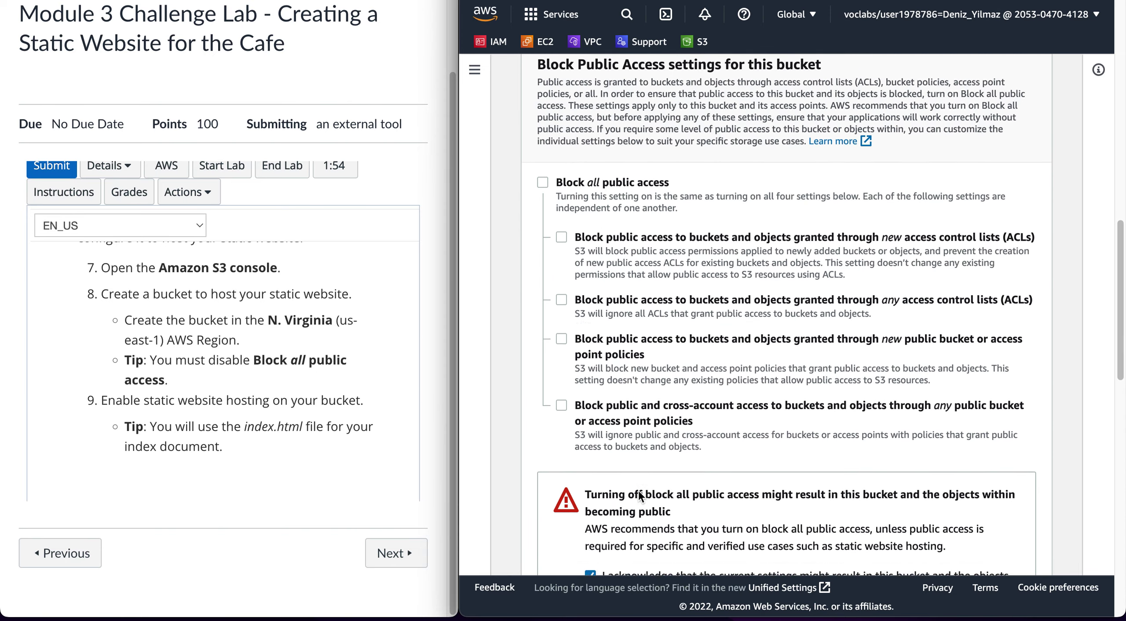
pyautogui.scroll(10, 639, 491)
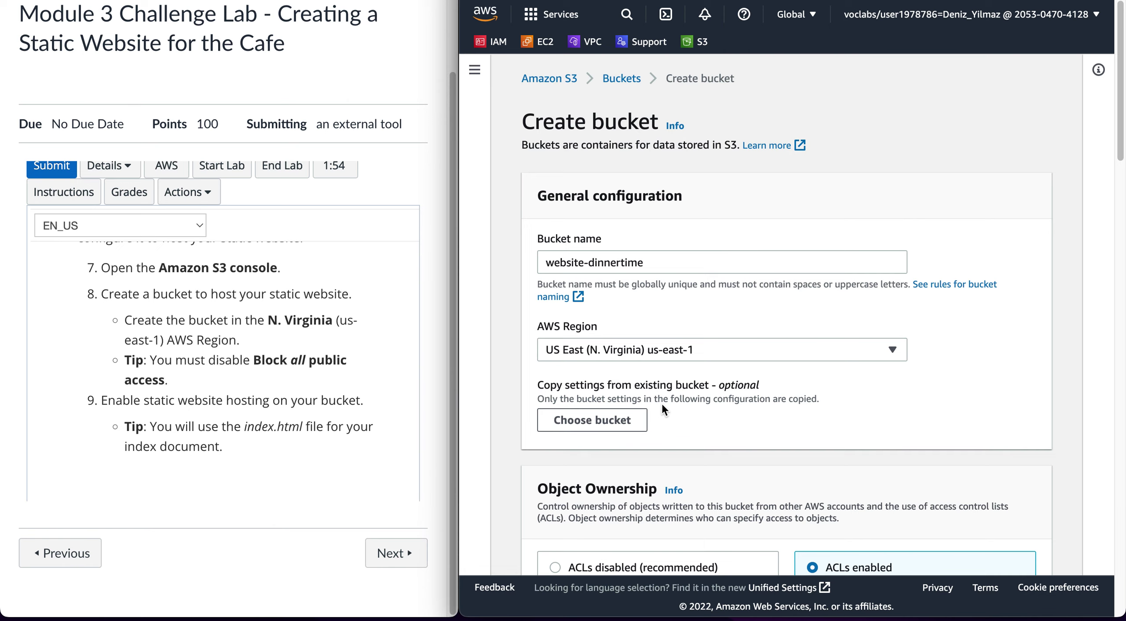
# Try again to create the website-dinnertime bucket and inspect the API response details
pyautogui.scroll(-20, 664, 407)
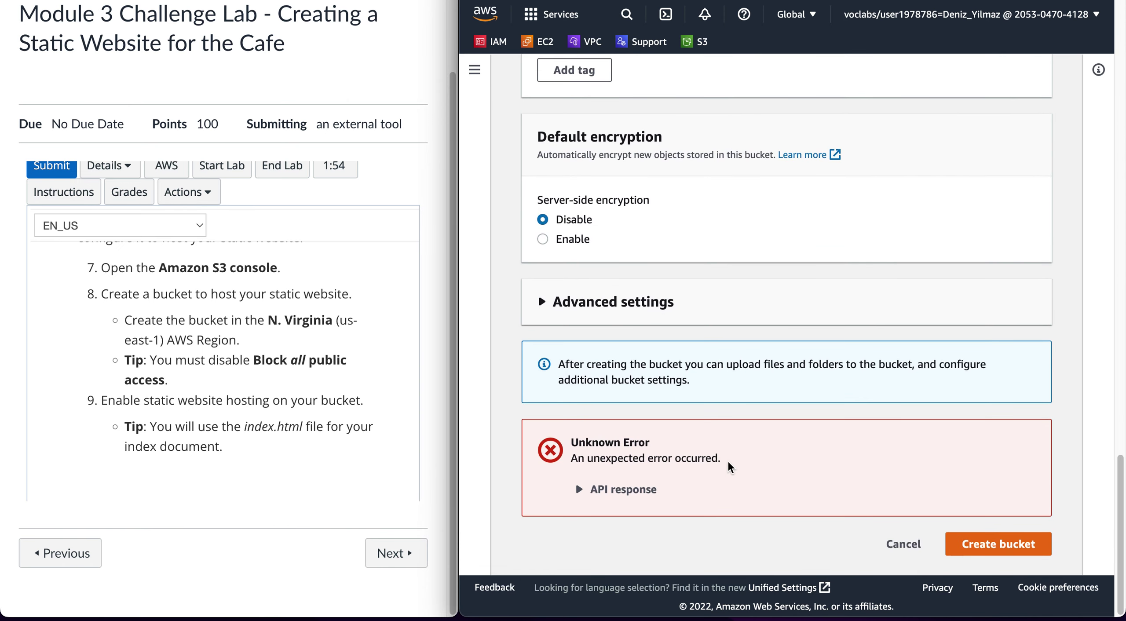
pyautogui.click(976, 548)
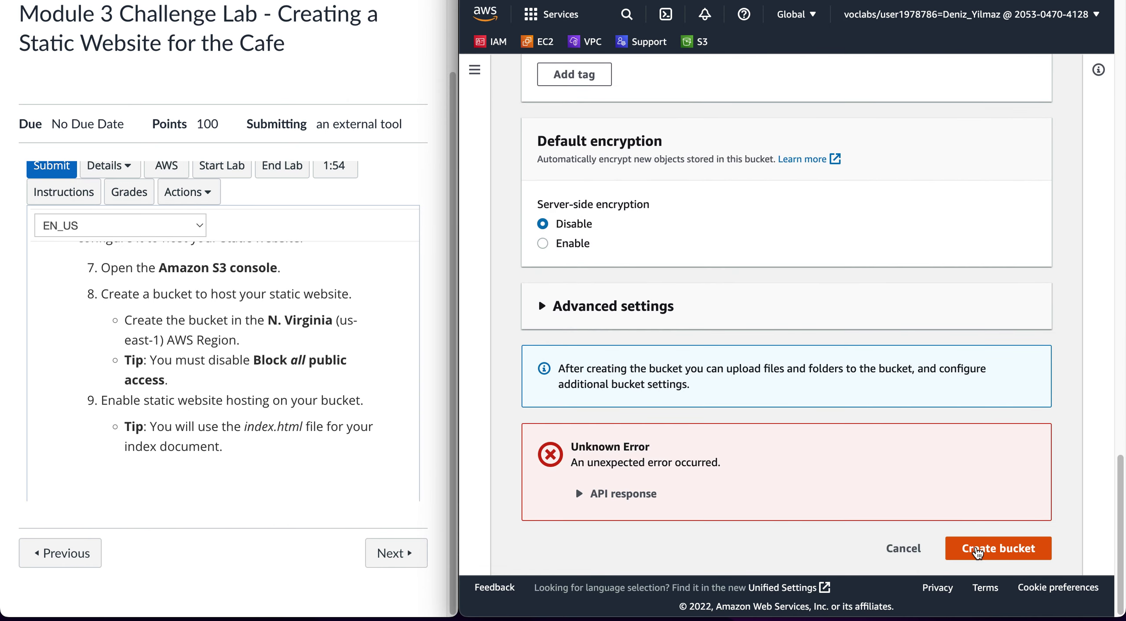
pyautogui.click(598, 494)
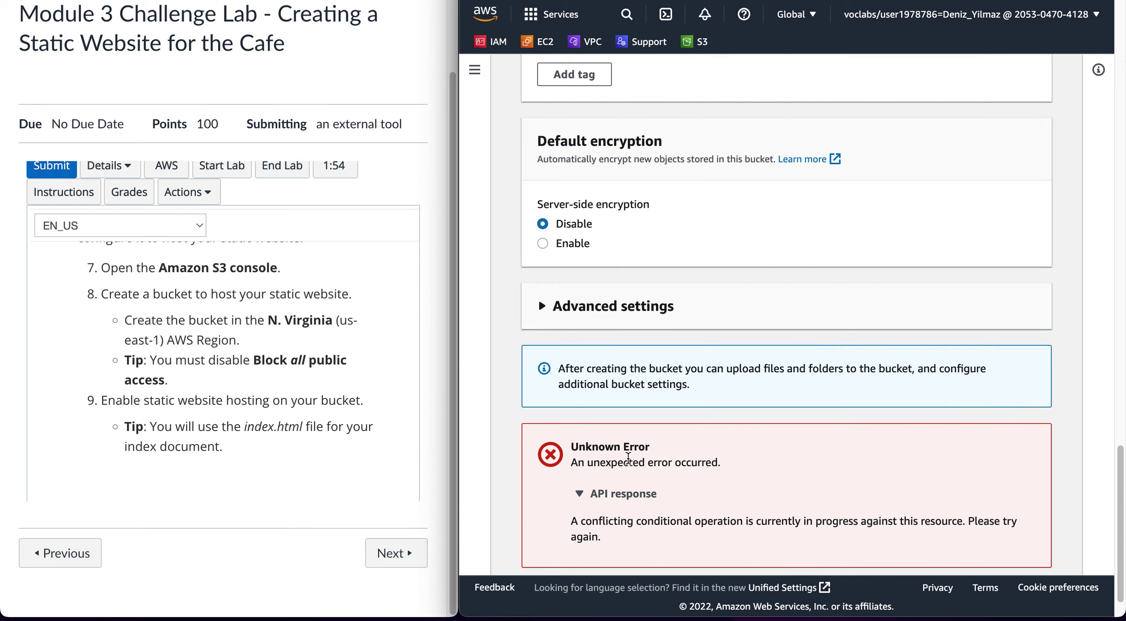
pyautogui.scroll(20, 628, 458)
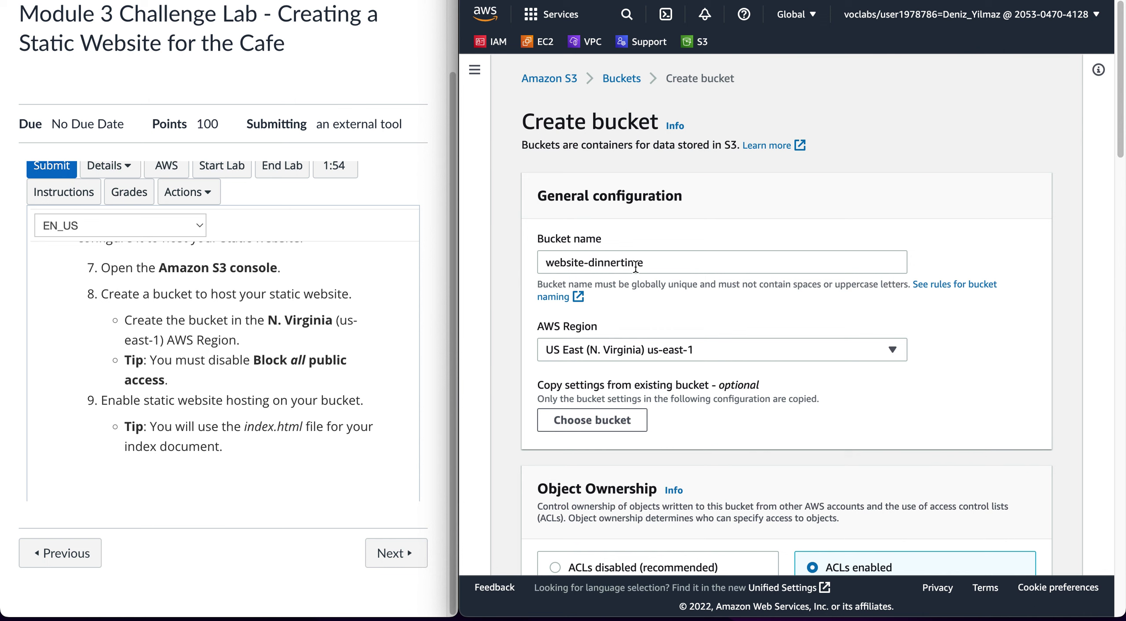
# Change the bucket name to website-dinnertime1, create the bucket and dismiss the resulting notification
pyautogui.click(646, 262)
pyautogui.write('1')
pyautogui.scroll(-20, 835, 395)
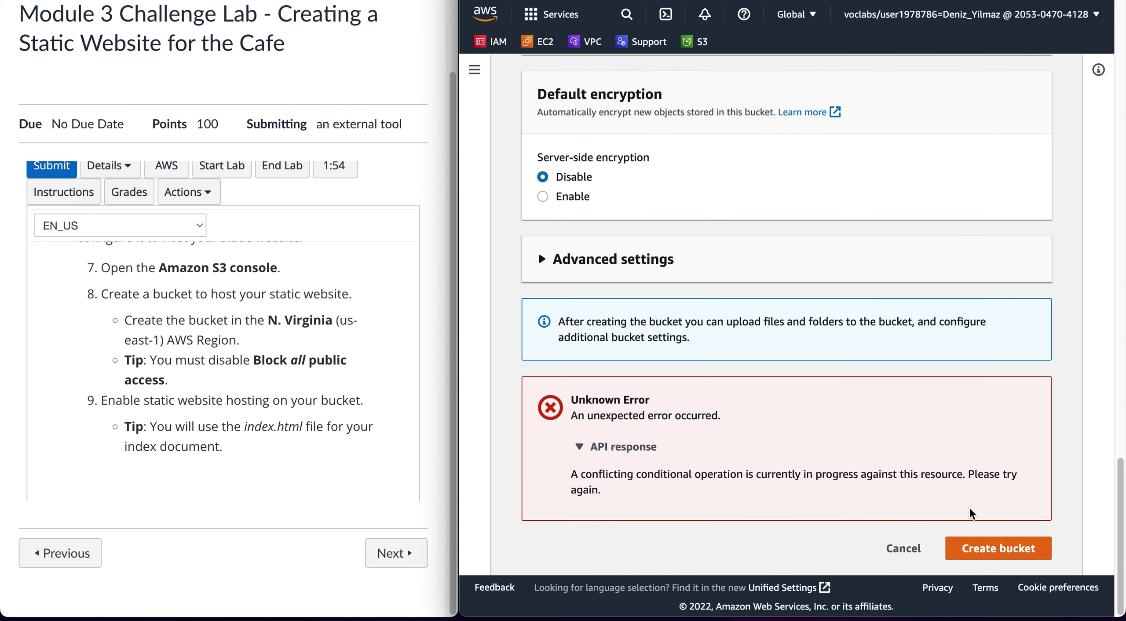
pyautogui.click(991, 548)
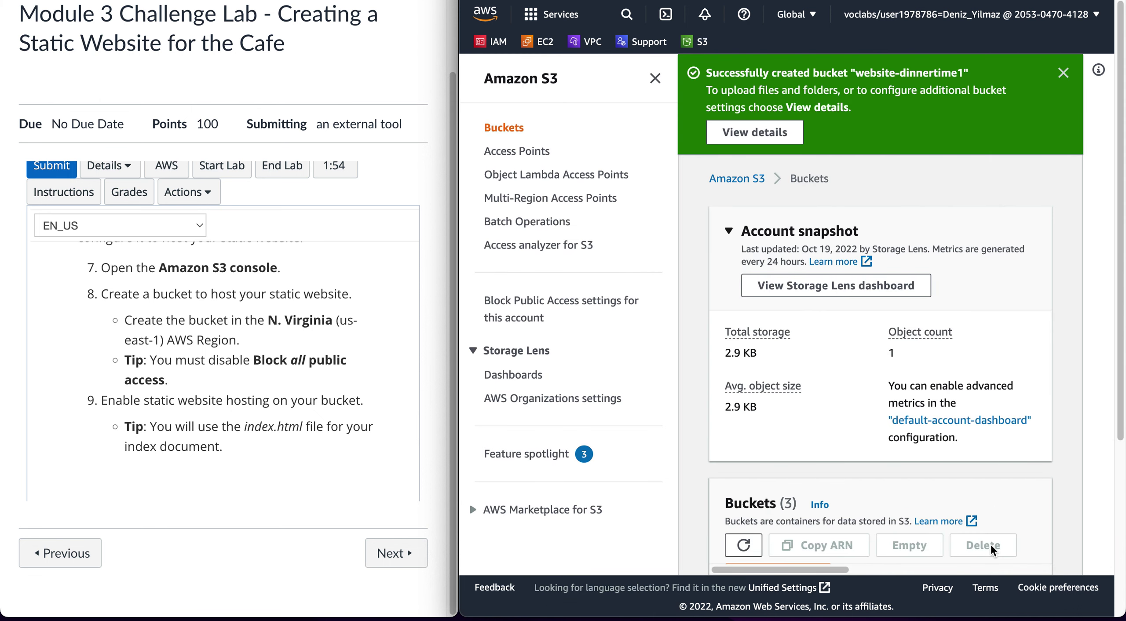
pyautogui.click(1062, 73)
# Open the static website hosting settings in the properties of the website-dinnertime1 bucket for editing
pyautogui.scroll(-5, 866, 349)
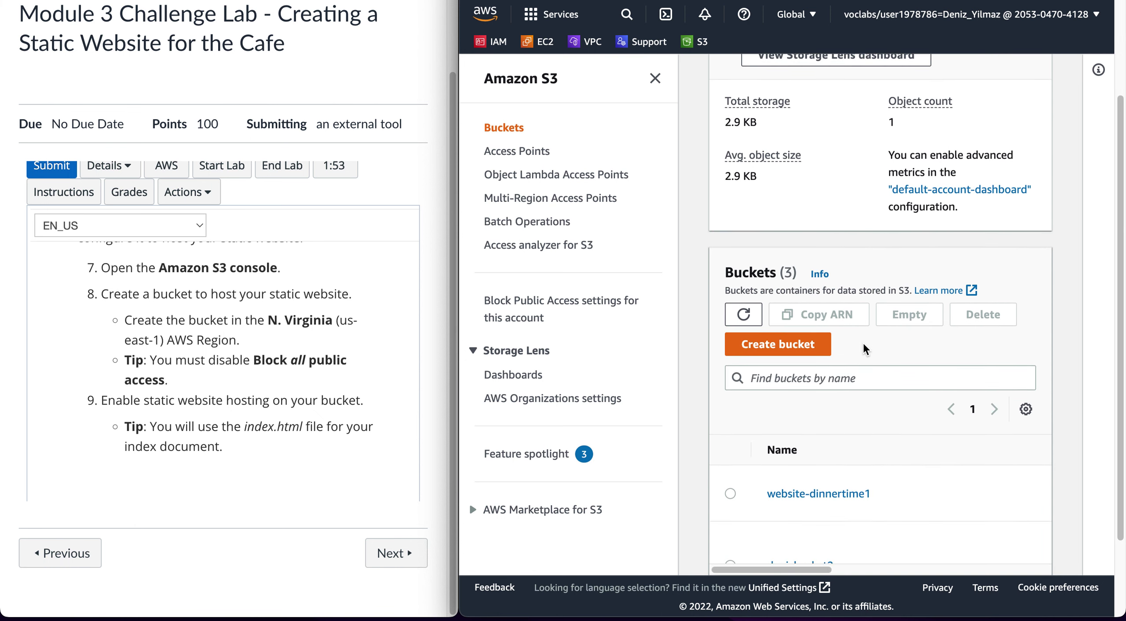
pyautogui.scroll(-1, 840, 380)
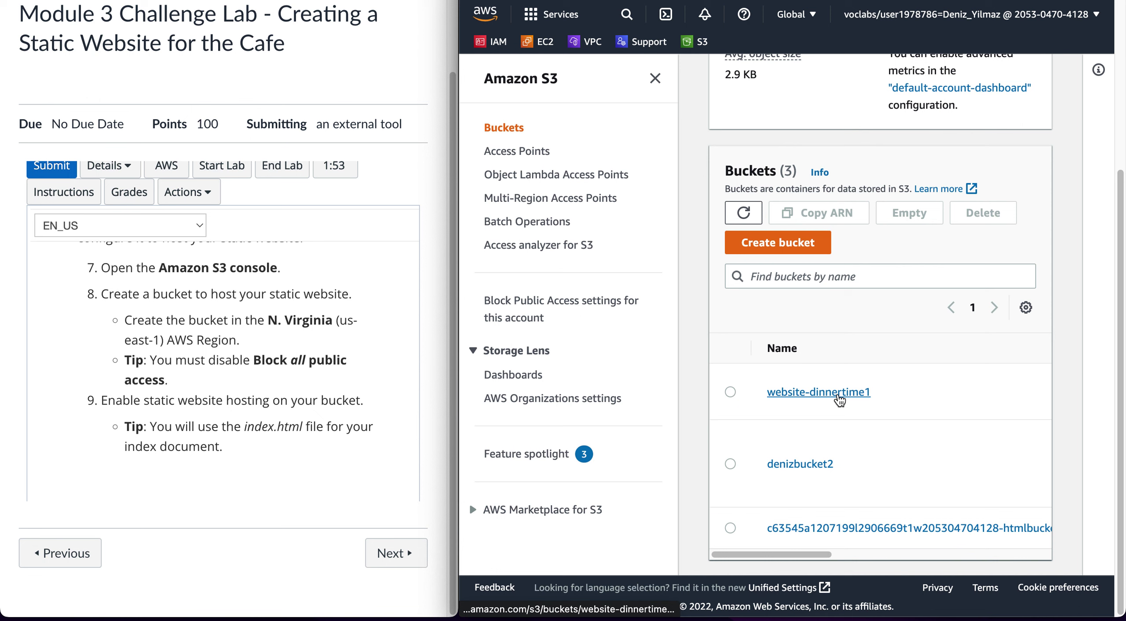
pyautogui.click(838, 395)
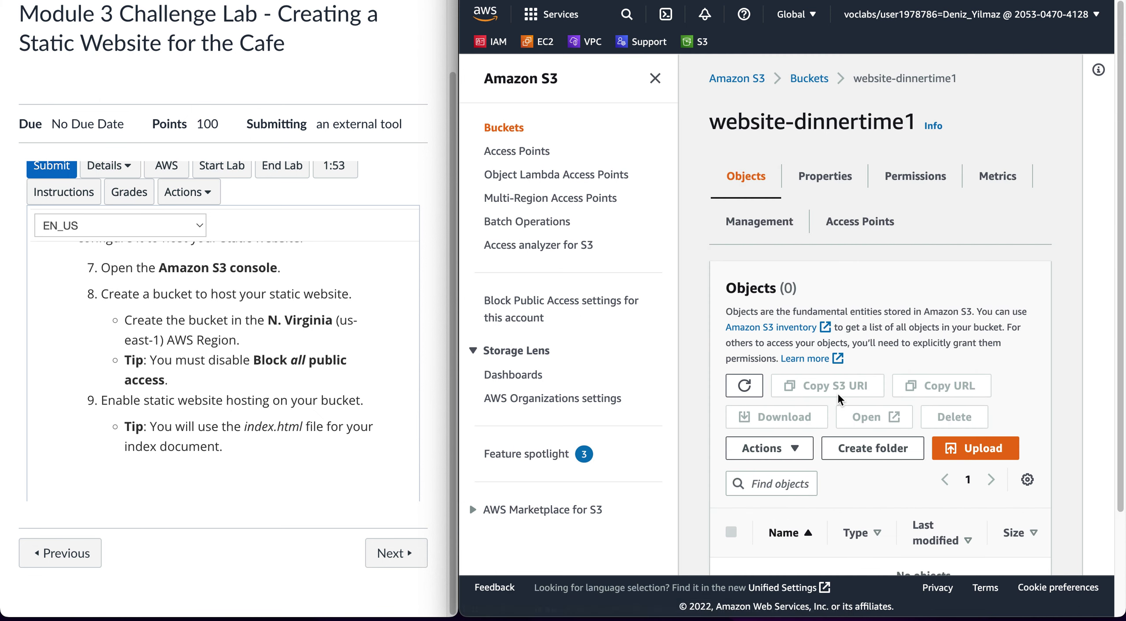
pyautogui.click(822, 178)
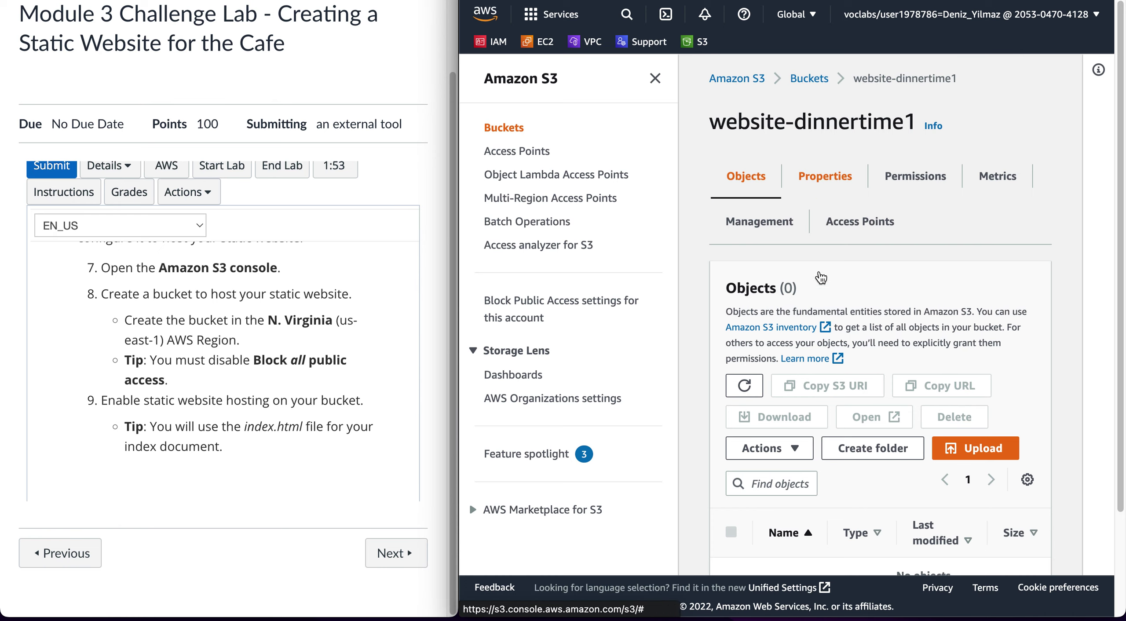
pyautogui.scroll(-3, 801, 413)
pyautogui.scroll(-15, 801, 416)
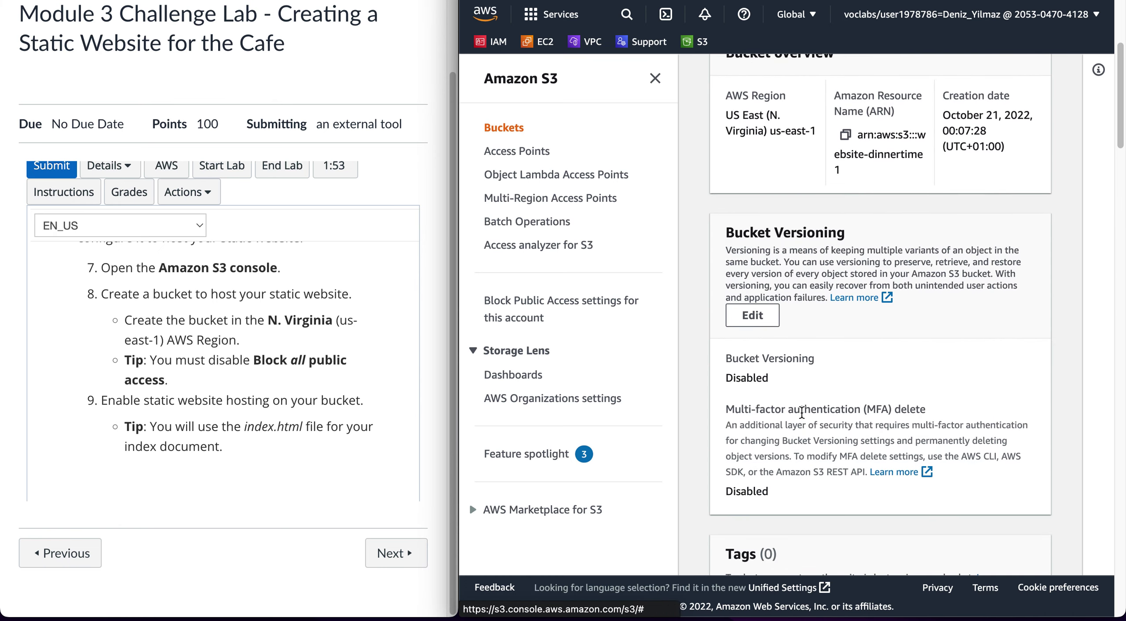
pyautogui.click(749, 441)
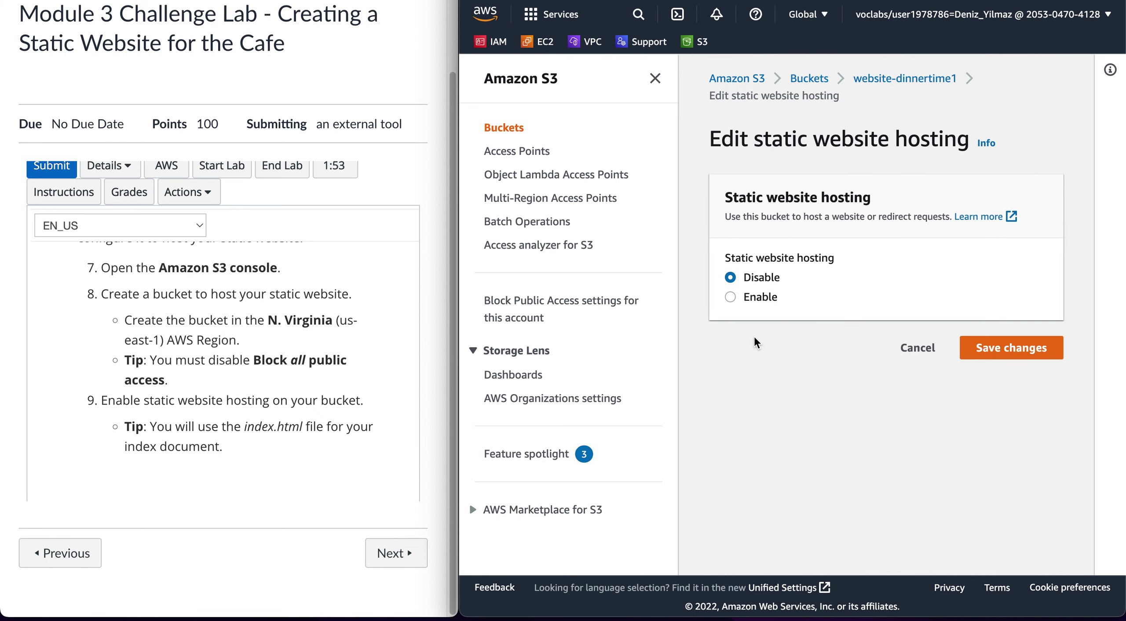
# Enable static website hosting with index.html as the index document and error.html as the error document, and save the changes
pyautogui.click(740, 298)
pyautogui.scroll(-3, 762, 361)
pyautogui.scroll(-1, 762, 361)
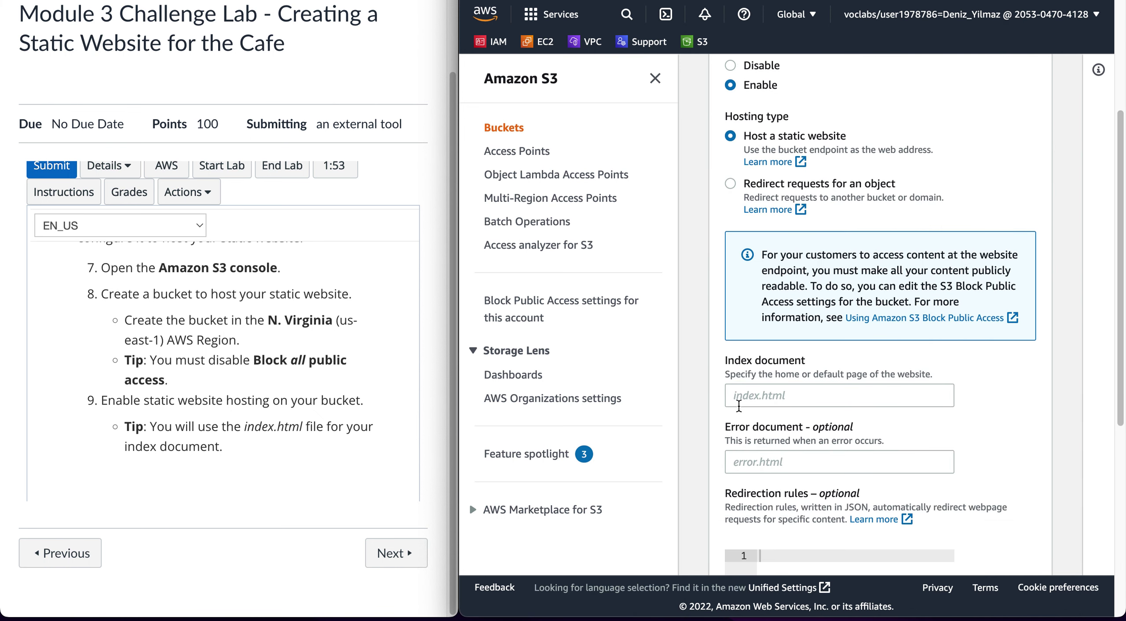
pyautogui.click(740, 398)
pyautogui.write('index')
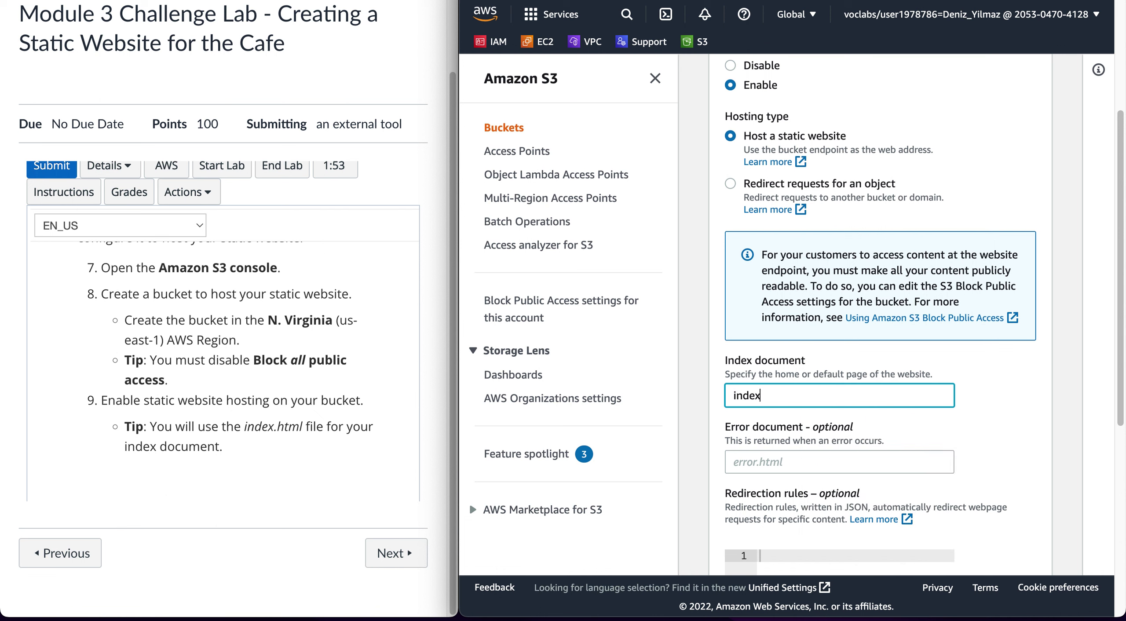
pyautogui.write('.html')
pyautogui.click(730, 460)
pyautogui.write('error.ht')
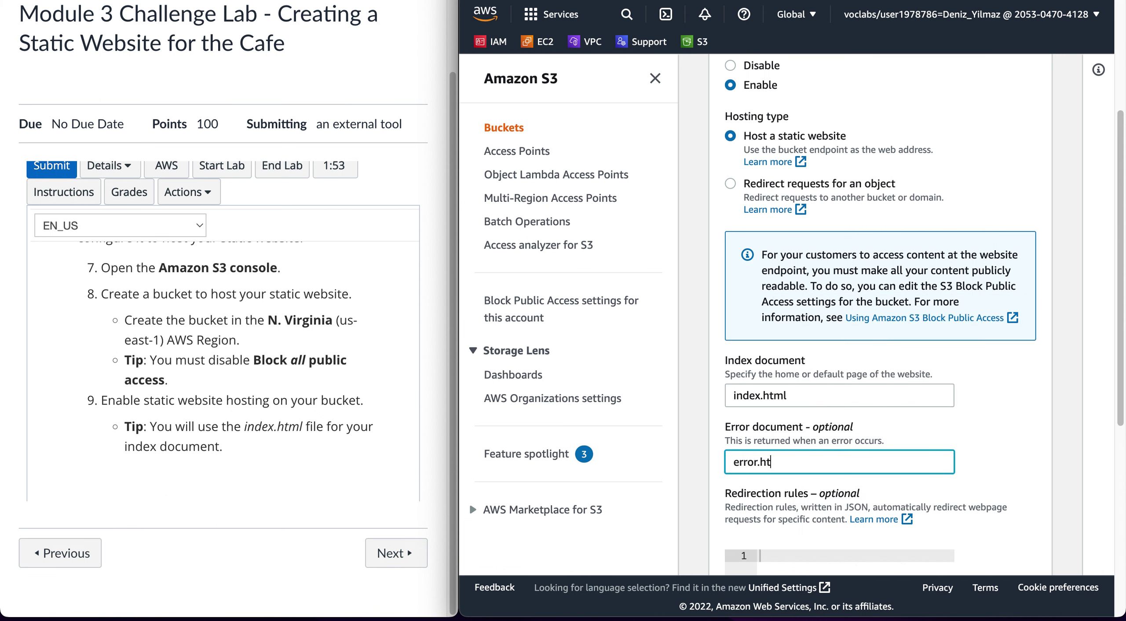
pyautogui.write('ml')
pyautogui.scroll(-8, 781, 458)
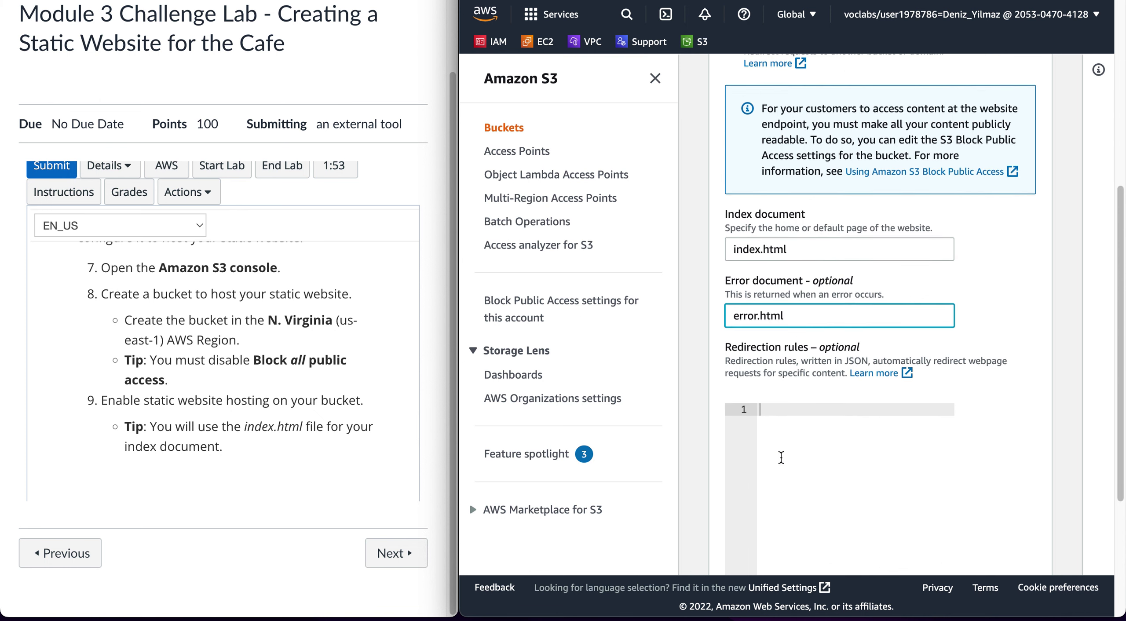
pyautogui.click(989, 549)
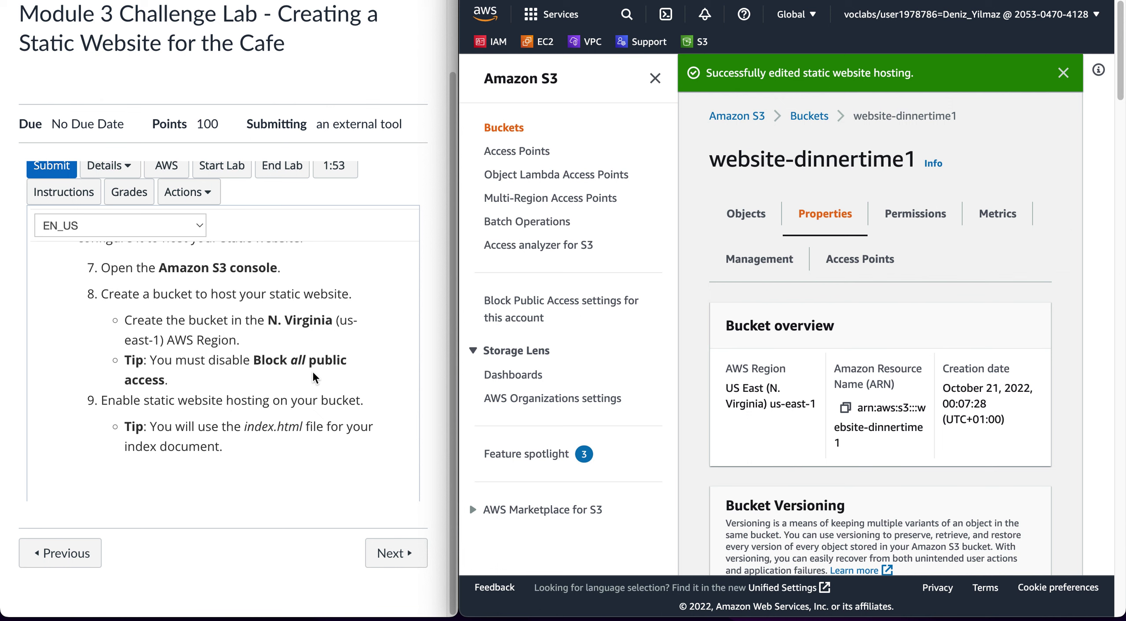
# Read the Task 3 upload instructions and show the object list of the website-dinnertime1 bucket with the S3 navigation collapsed
pyautogui.scroll(-5, 313, 377)
pyautogui.scroll(-3, 313, 377)
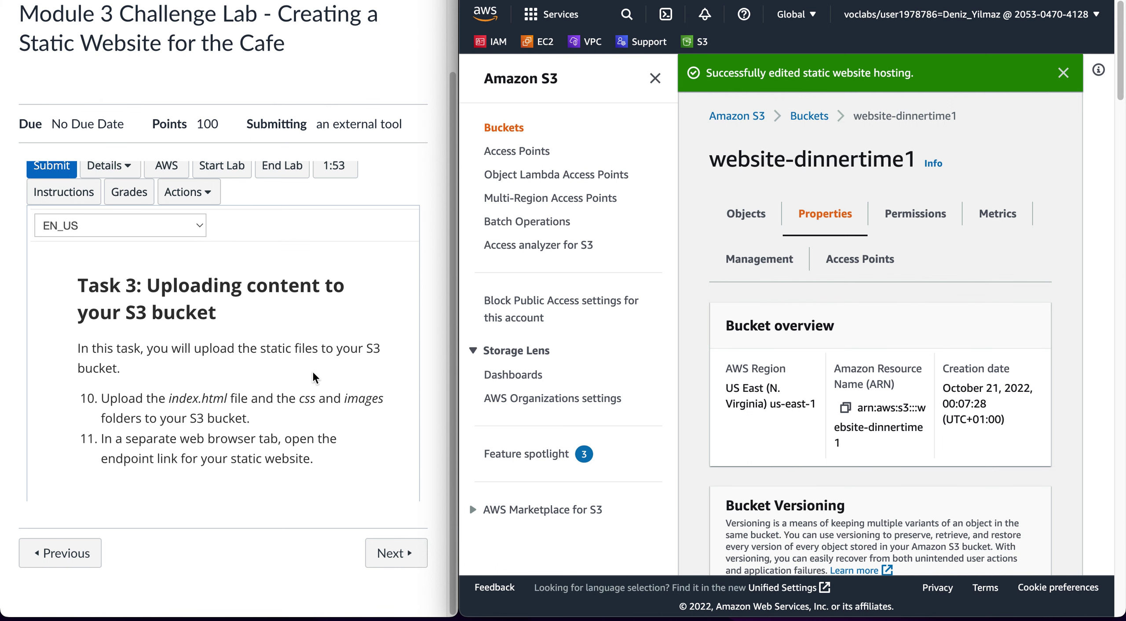
pyautogui.click(740, 228)
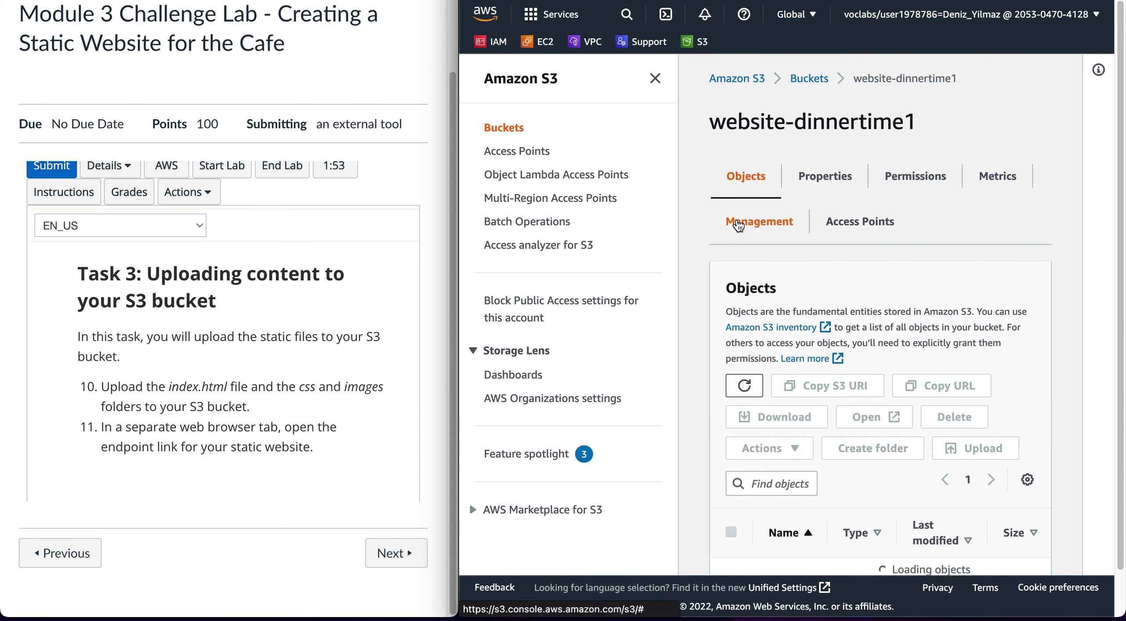
pyautogui.scroll(-4, 774, 330)
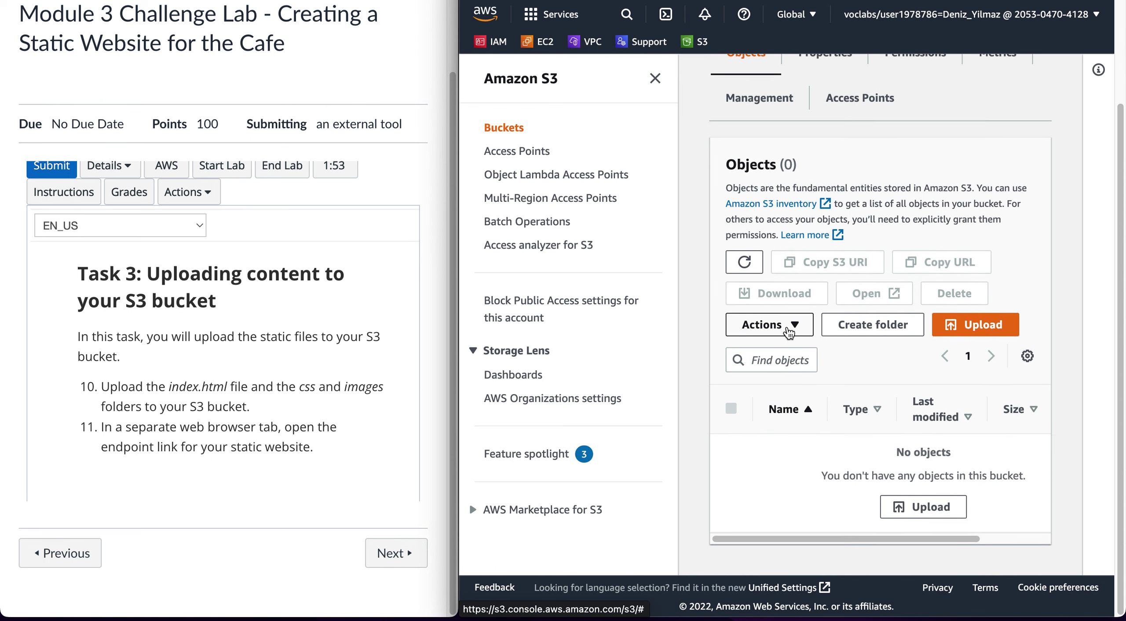
pyautogui.click(654, 80)
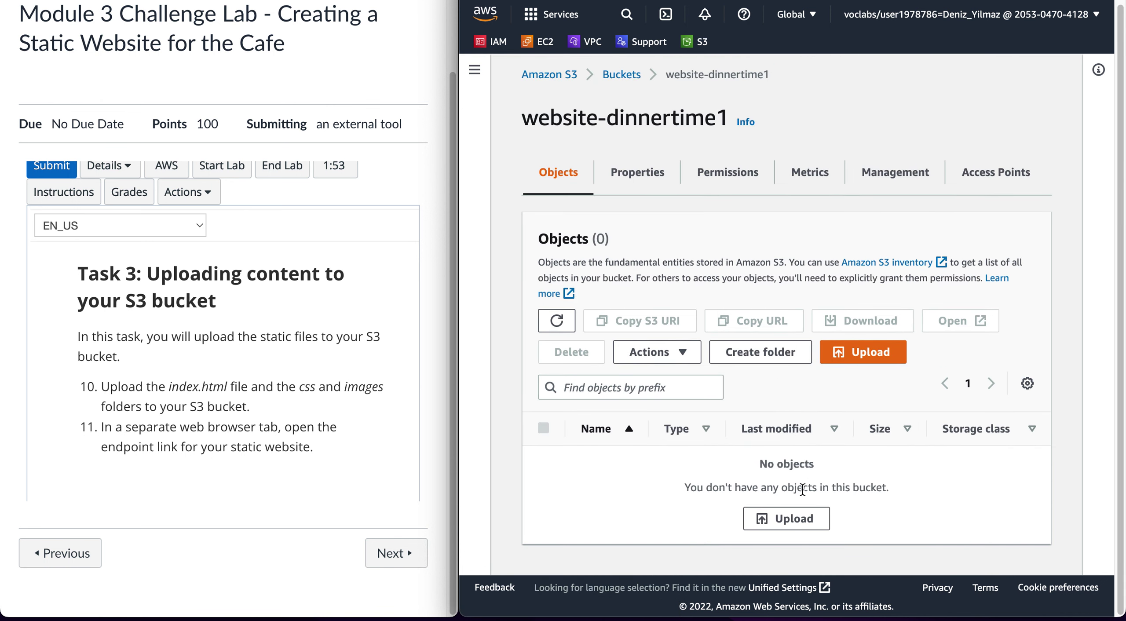
# Start an upload to the bucket and add index.html from the static-website folder in Downloads
pyautogui.click(837, 352)
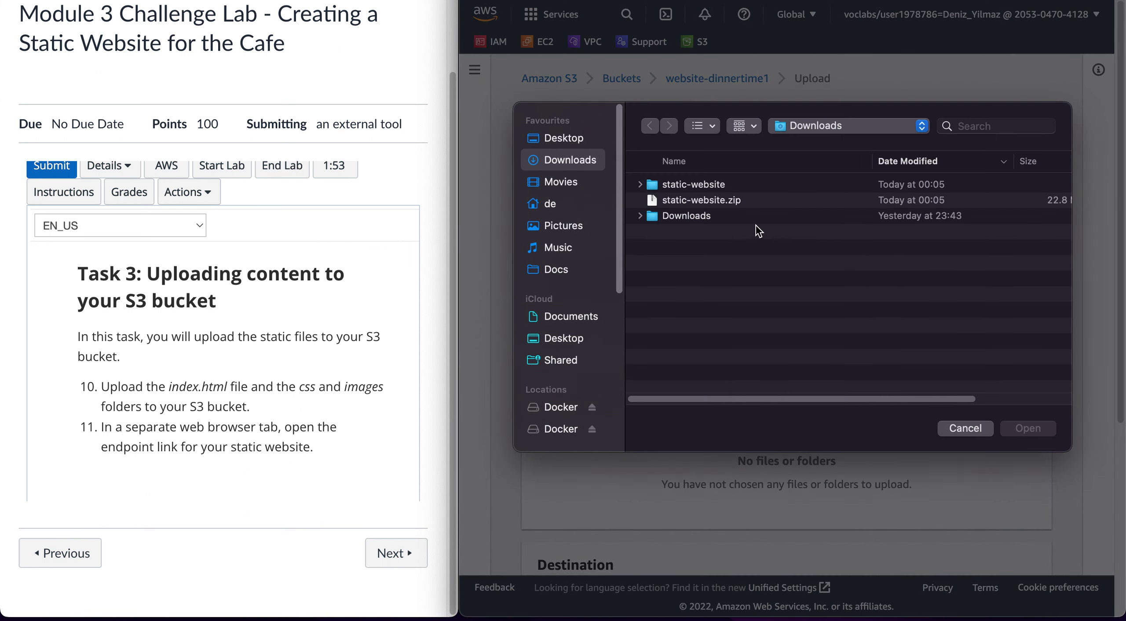
pyautogui.doubleClick(704, 178)
pyautogui.click(704, 214)
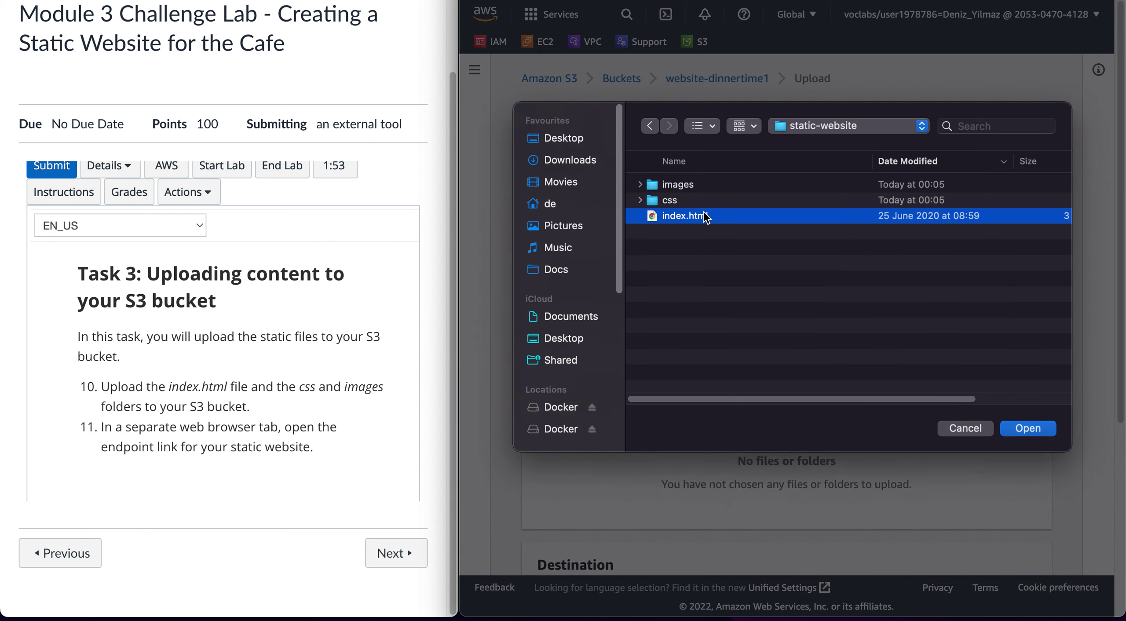
pyautogui.click(1023, 429)
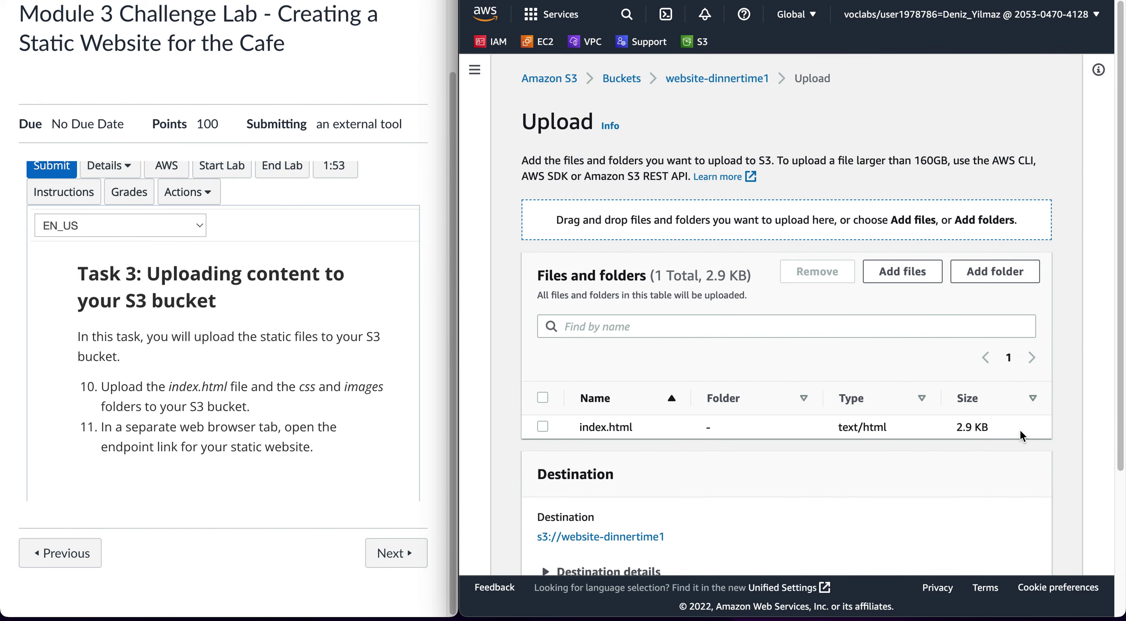
# Add the images folder from static-website to the upload and allow its files to be uploaded
pyautogui.click(981, 273)
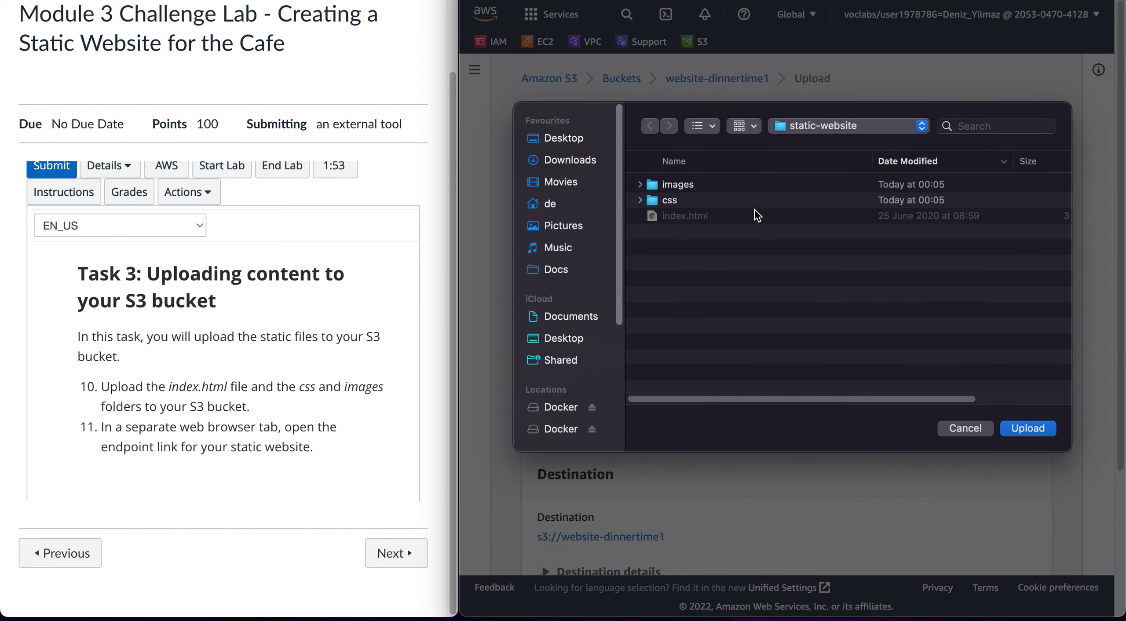
pyautogui.click(706, 200)
pyautogui.click(705, 185)
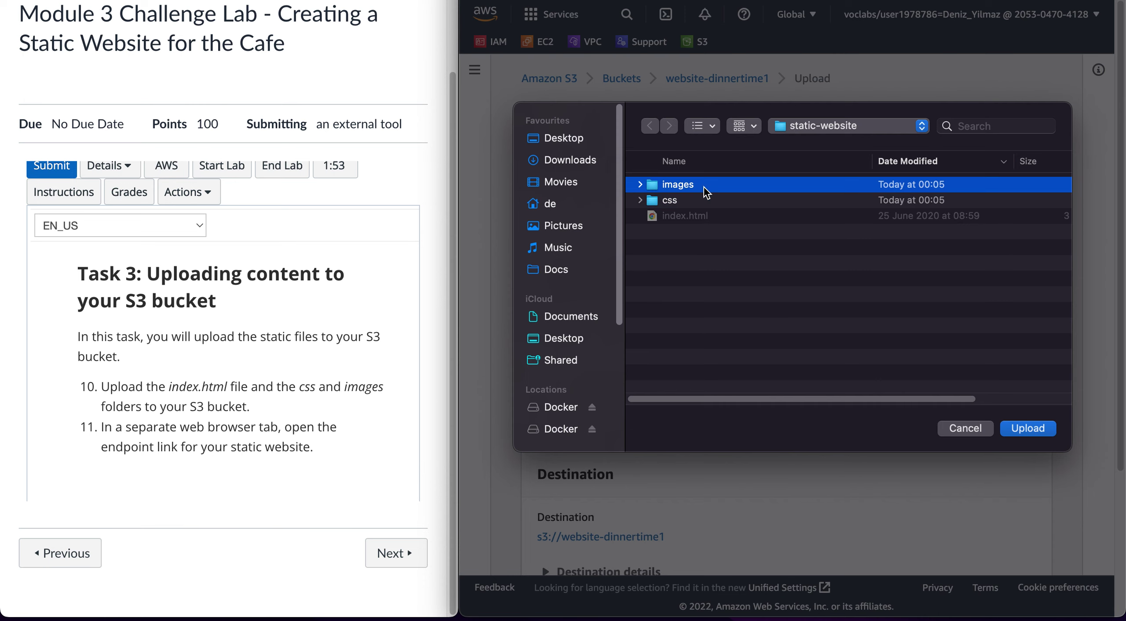
pyautogui.click(1017, 430)
pyautogui.click(917, 87)
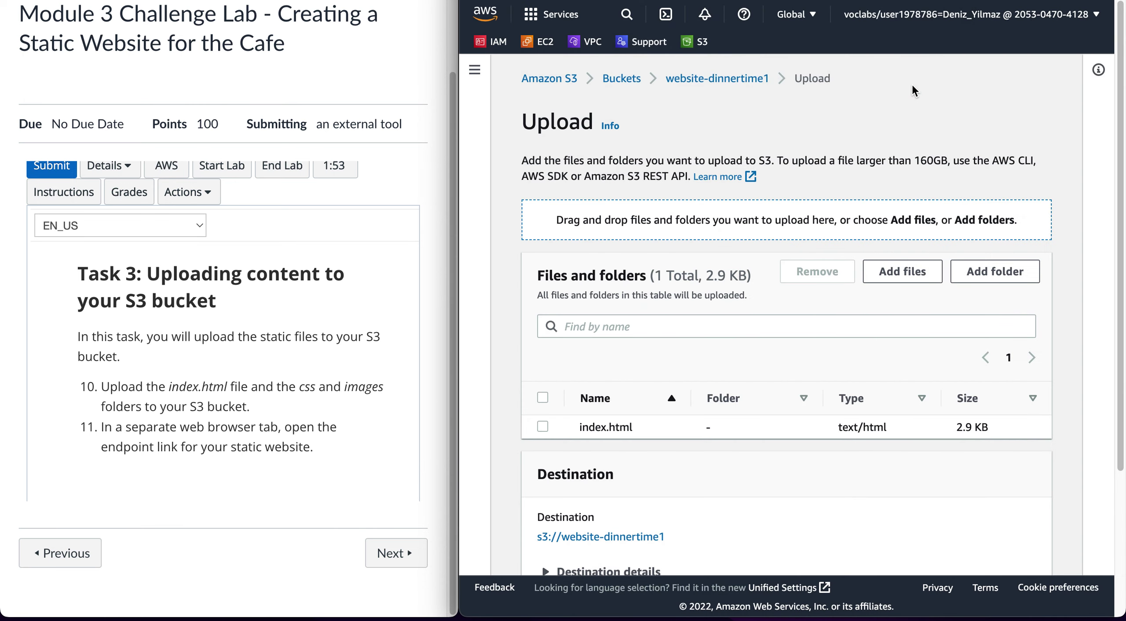
# Add the css folder from static-website to the upload and allow its files to be uploaded
pyautogui.click(973, 273)
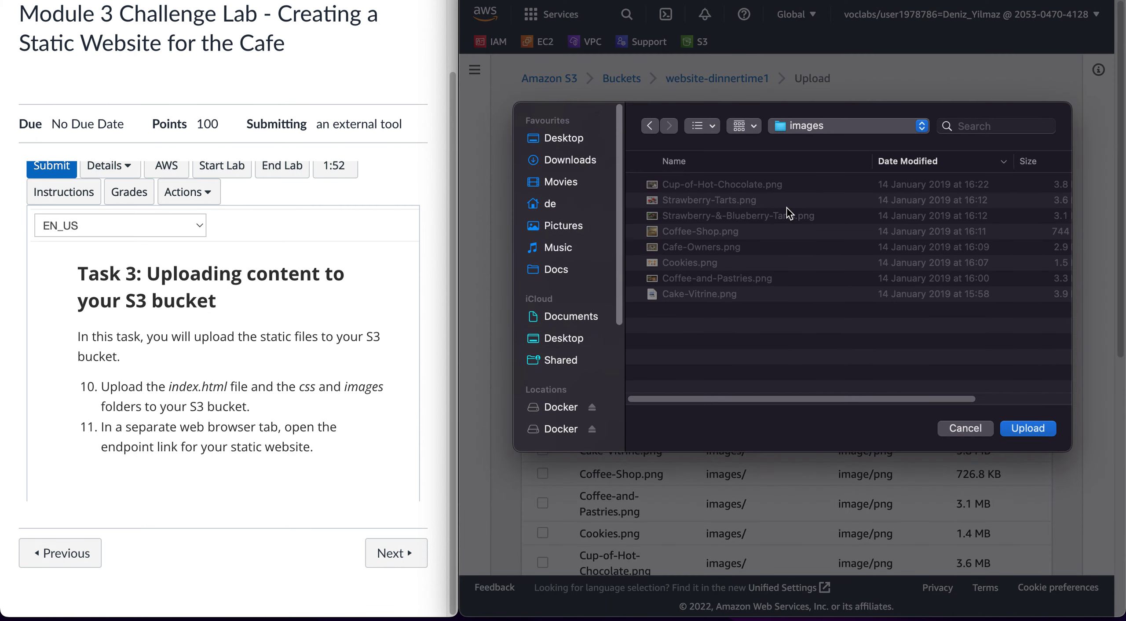
pyautogui.click(785, 129)
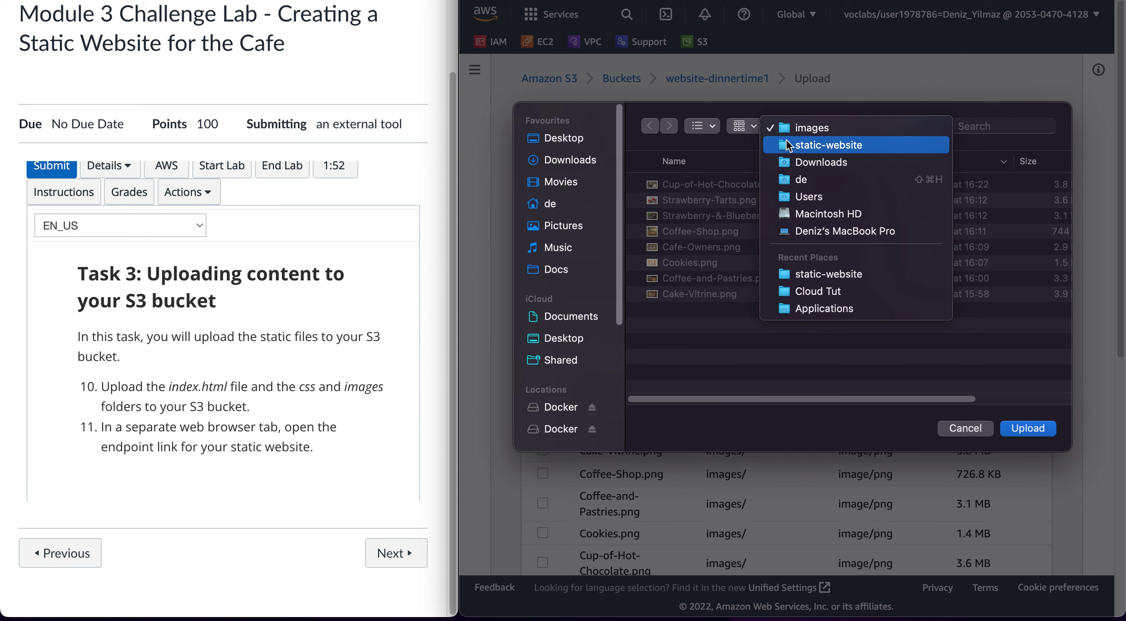
pyautogui.click(787, 145)
pyautogui.click(703, 201)
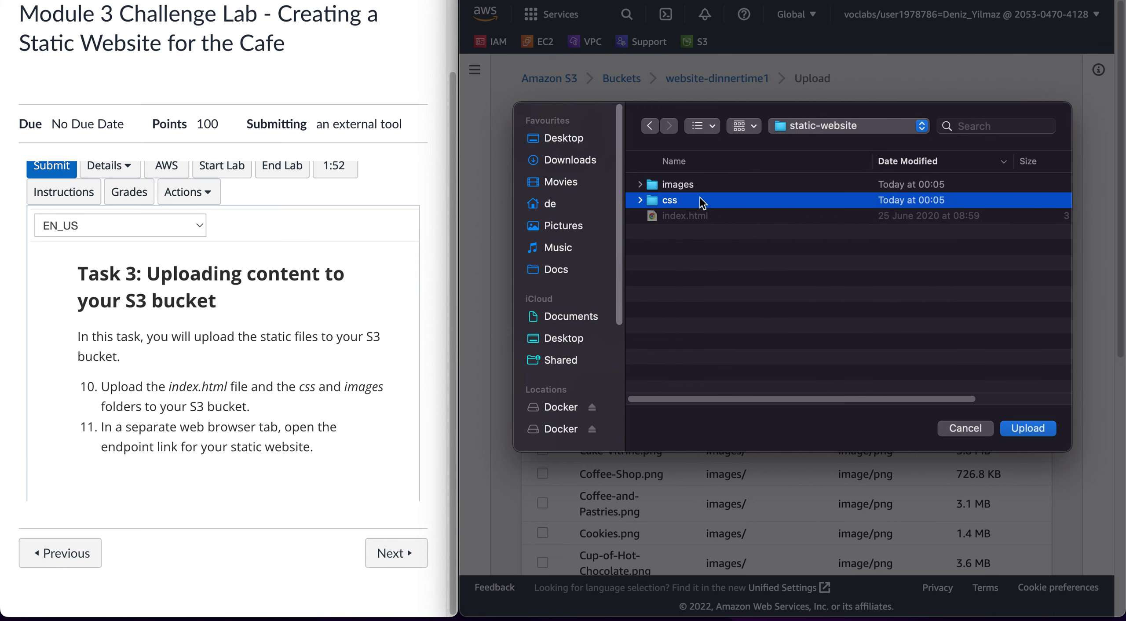
pyautogui.click(1025, 429)
pyautogui.click(916, 78)
# Upload the added files and folders to website-dinnertime1, wait for completion and close the upload status
pyautogui.scroll(-10, 928, 377)
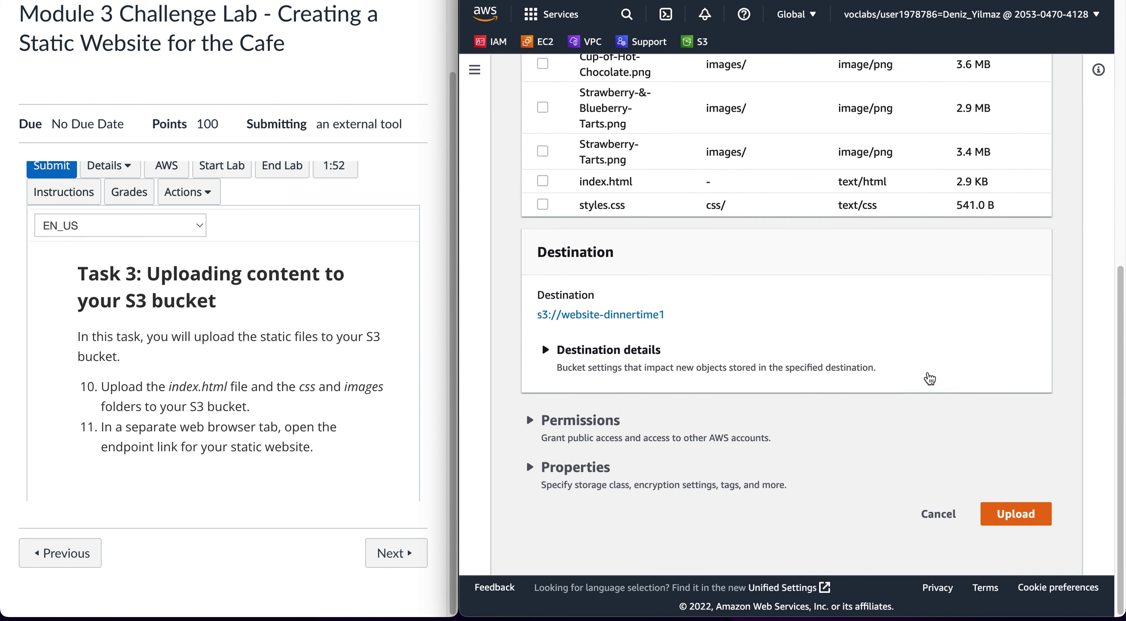
pyautogui.click(1013, 547)
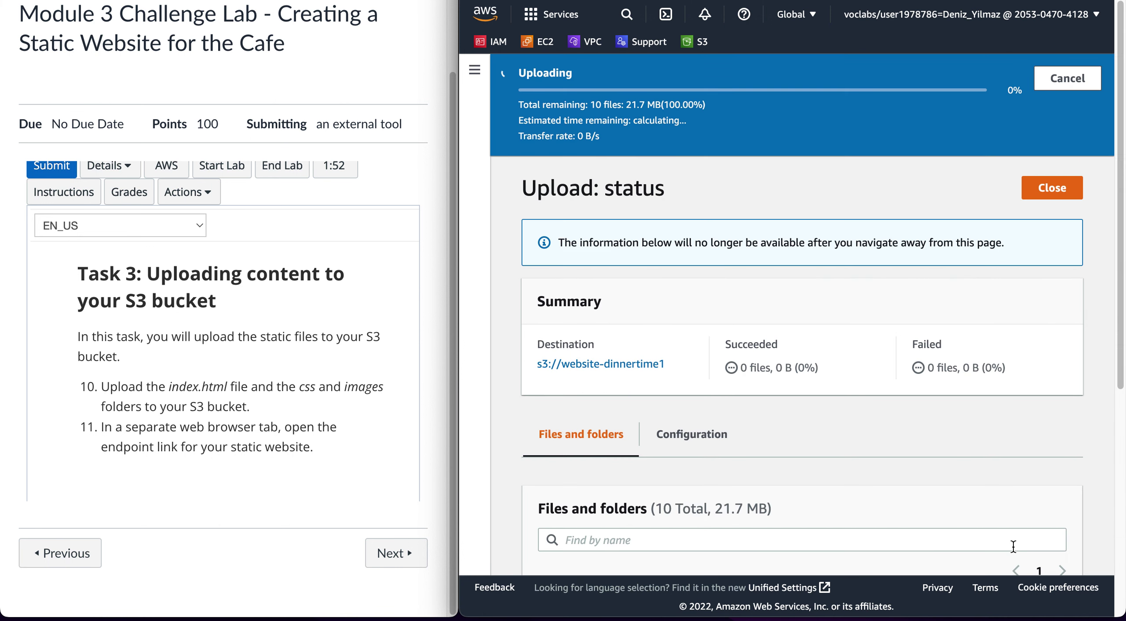
pyautogui.scroll(-2, 303, 450)
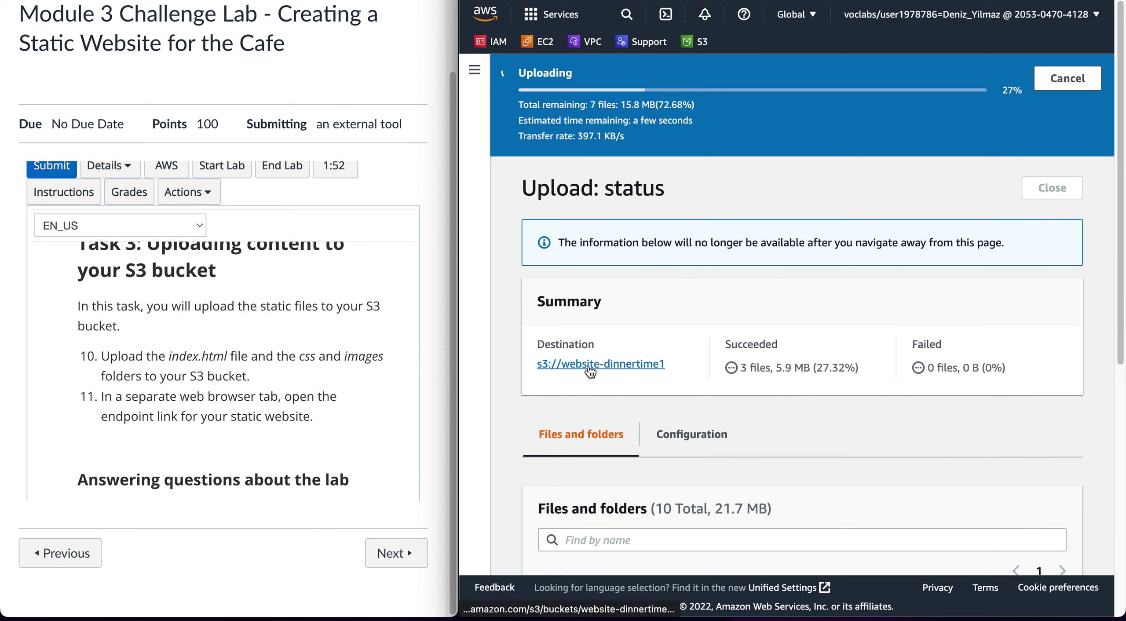
pyautogui.scroll(1, 336, 277)
pyautogui.scroll(1, 338, 280)
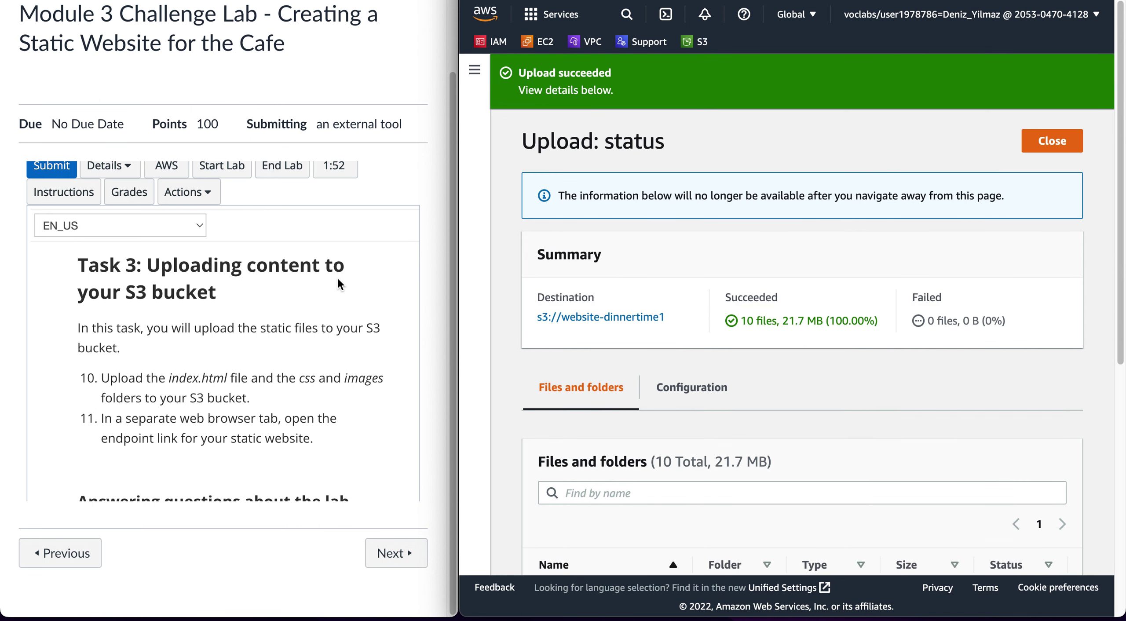
pyautogui.click(1041, 150)
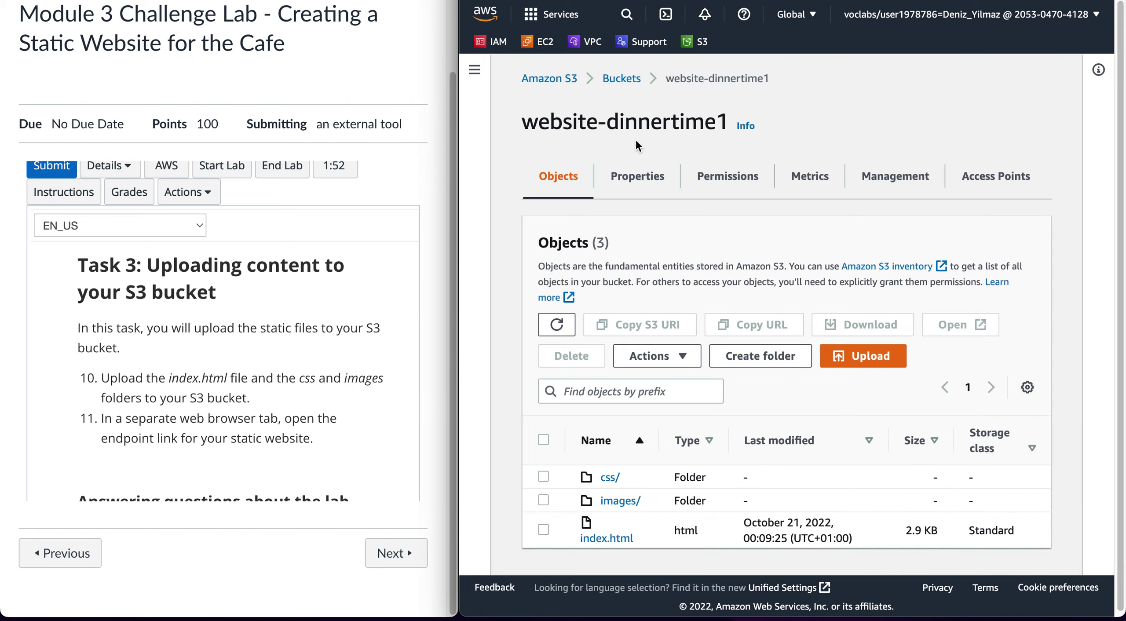
# Open the bucket website endpoint link from the static website hosting section of the bucket's properties
pyautogui.click(637, 177)
pyautogui.scroll(-5, 660, 330)
pyautogui.scroll(-15, 657, 347)
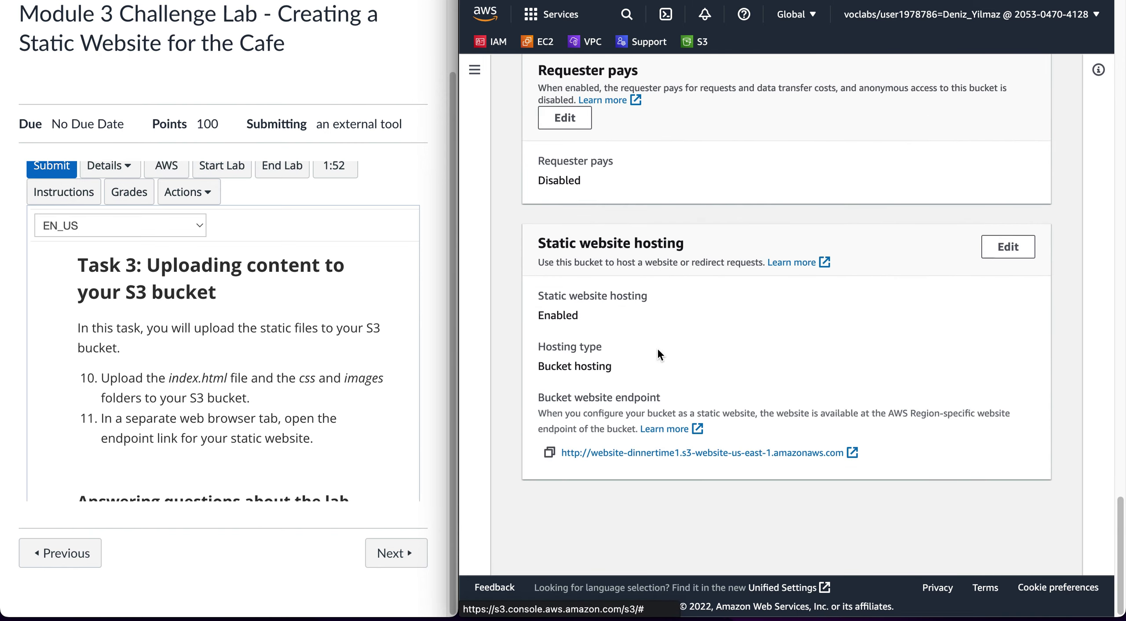
pyautogui.click(597, 503)
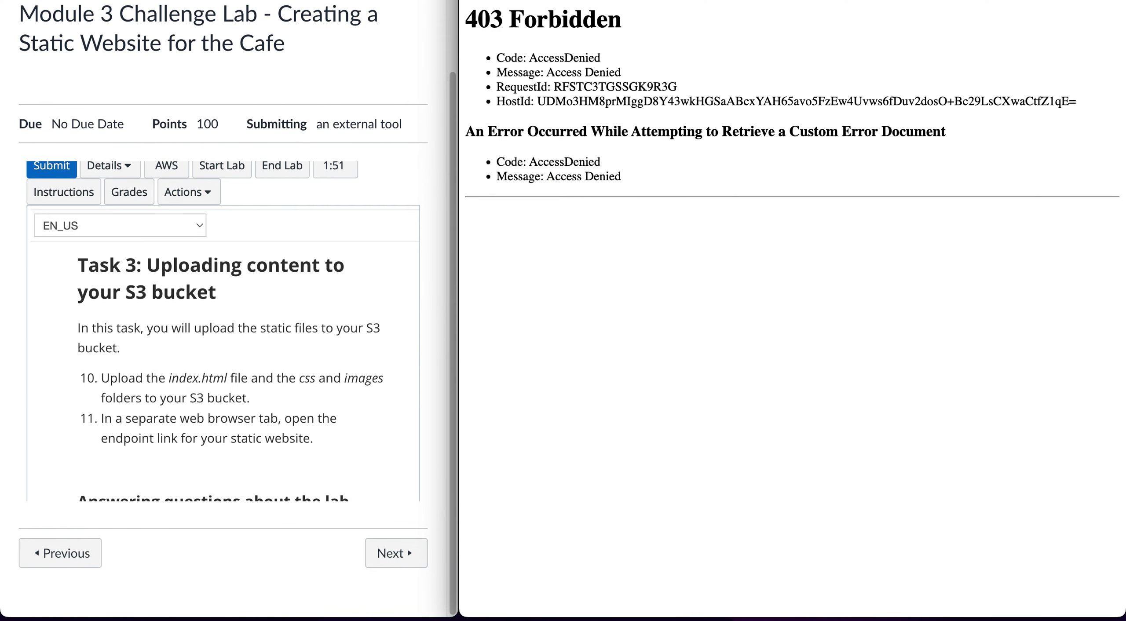
# Close the endpoint page and read the lab instructions that follow Task 3 about answering the questions
pyautogui.hotkey('ctrl', 'w')
pyautogui.scroll(-5, 214, 339)
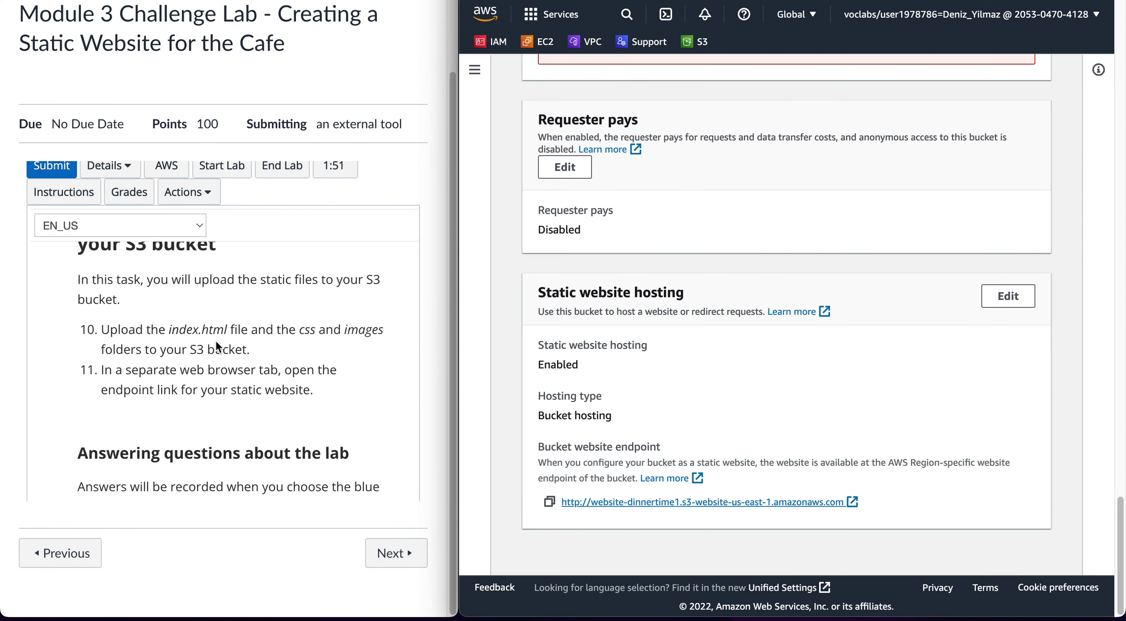
pyautogui.scroll(-2, 215, 341)
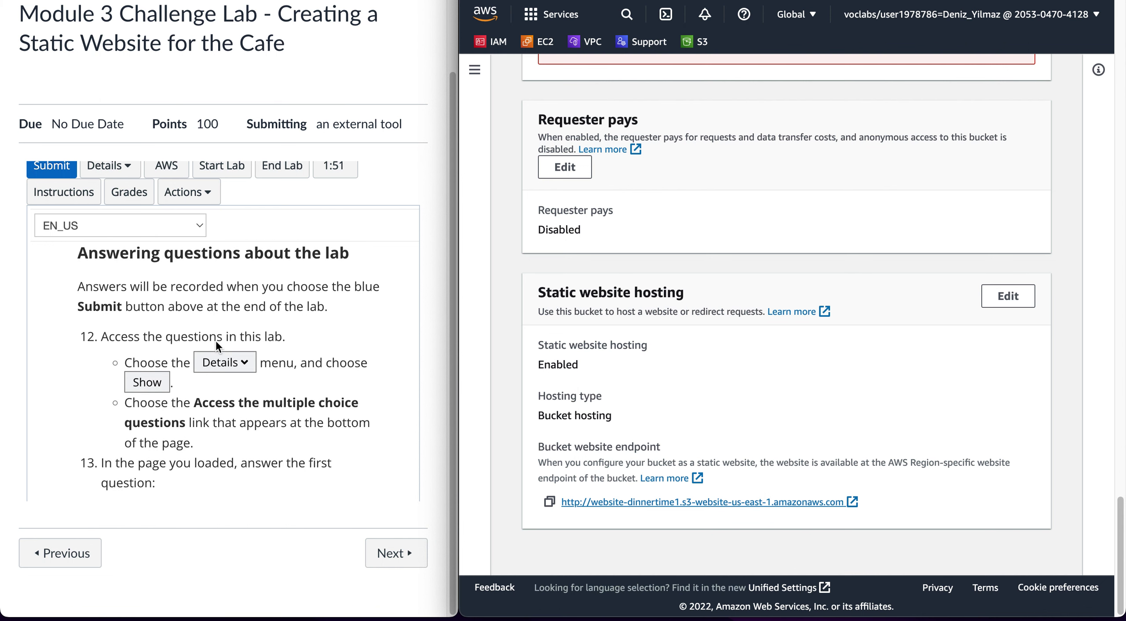
# Open the multiple choice questions page from the lab's credentials details, and close the credentials window back in the lab
pyautogui.click(124, 170)
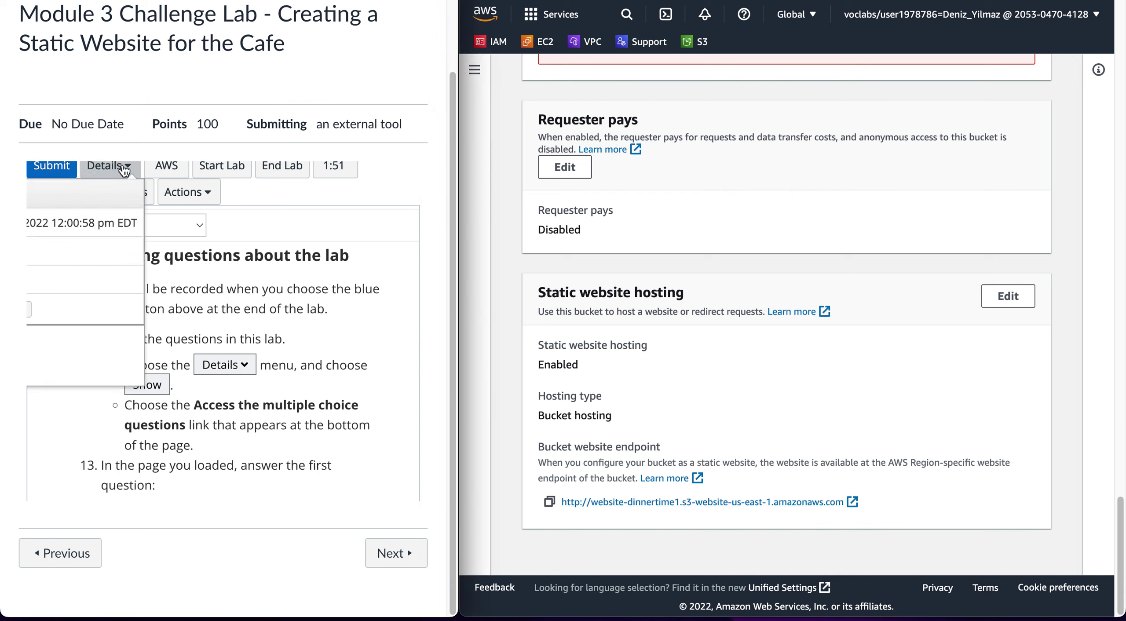
pyautogui.click(28, 310)
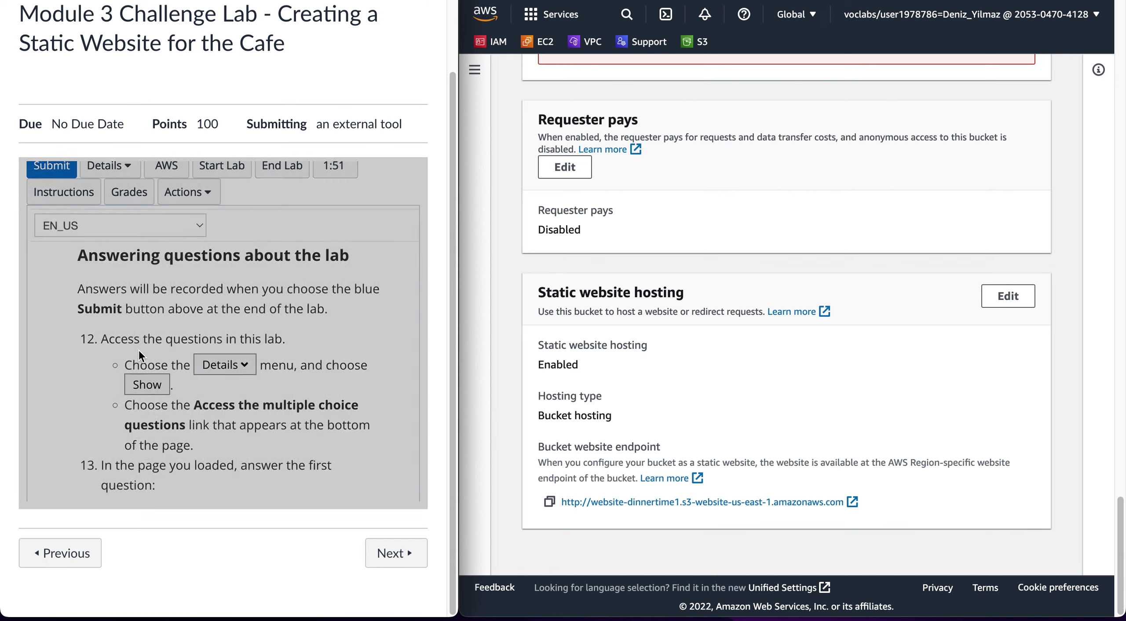
pyautogui.scroll(-5, 174, 372)
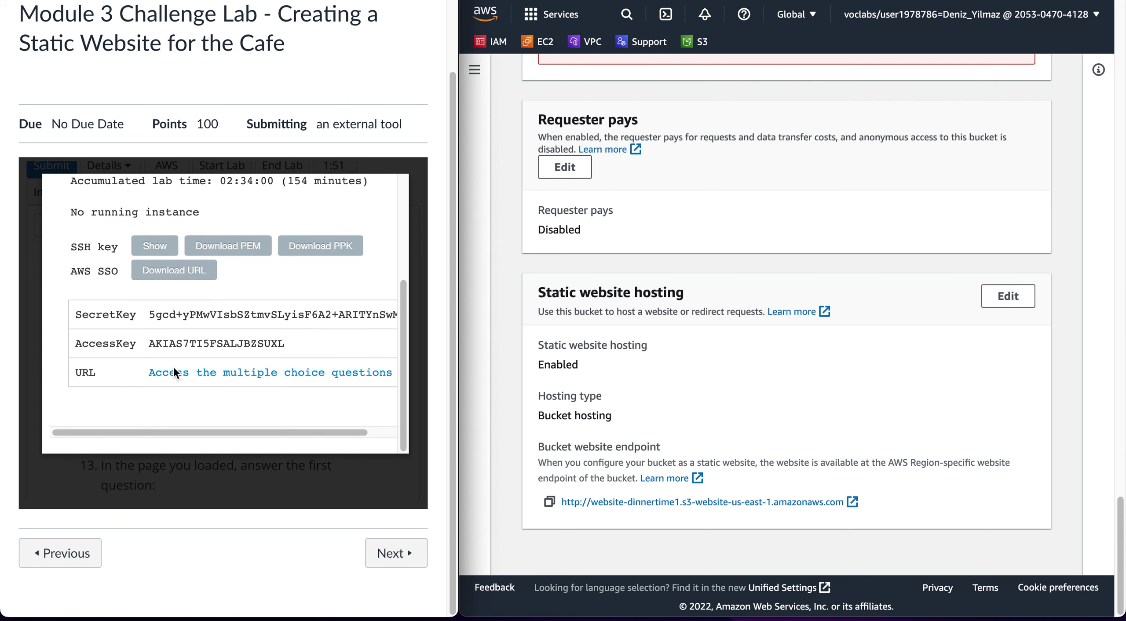
pyautogui.click(190, 376)
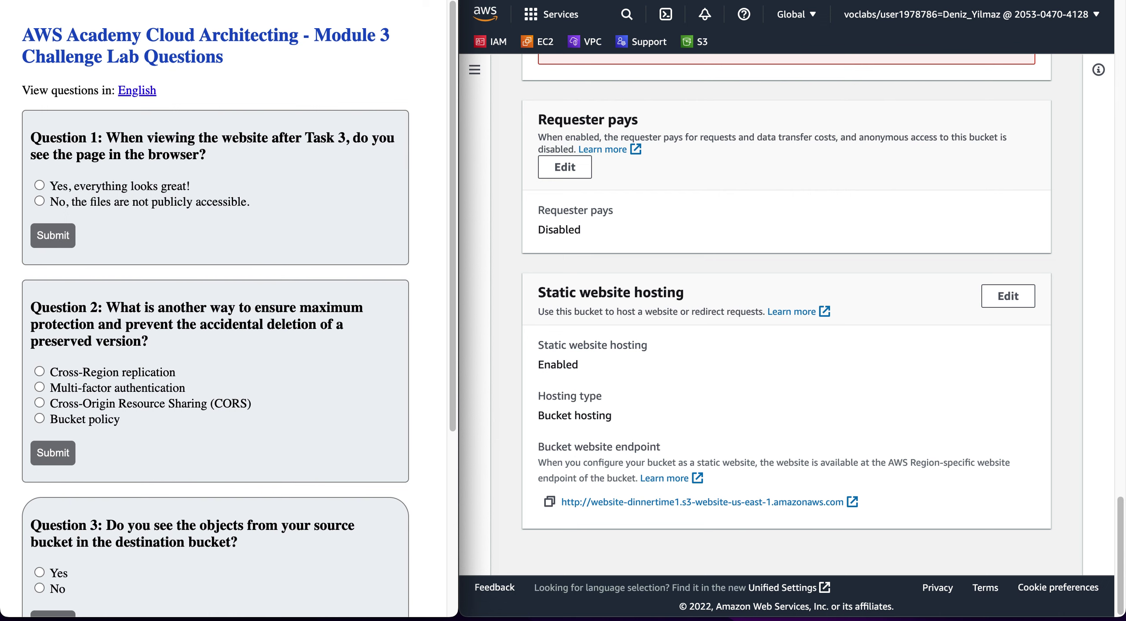
pyautogui.press('super+w')
pyautogui.scroll(5, 297, 188)
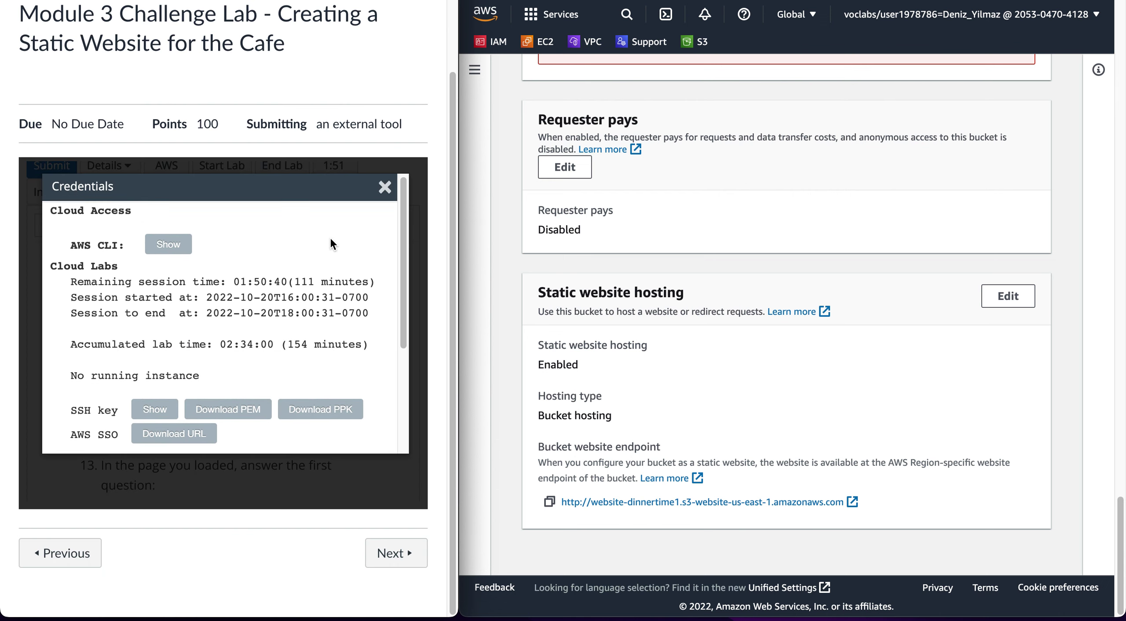
pyautogui.click(384, 179)
# Read Question 1 in the lab instructions and reopen the bucket website endpoint to check how the page displays
pyautogui.scroll(-2, 222, 322)
pyautogui.moveTo(125, 370); pyautogui.dragTo(375, 381)
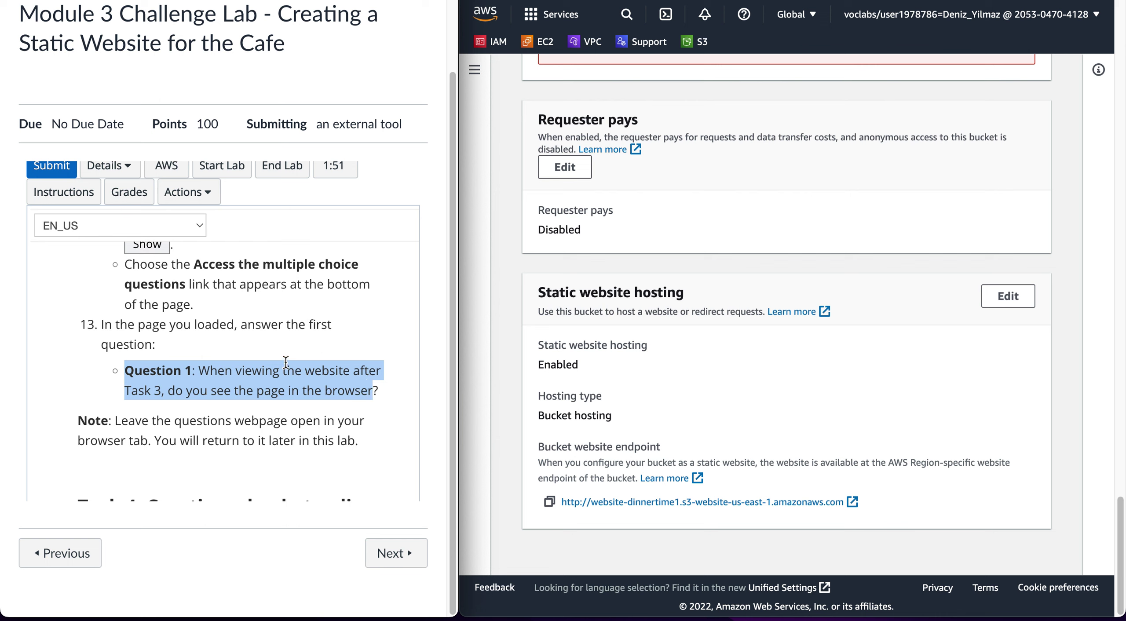
pyautogui.scroll(3, 286, 363)
pyautogui.scroll(8, 286, 363)
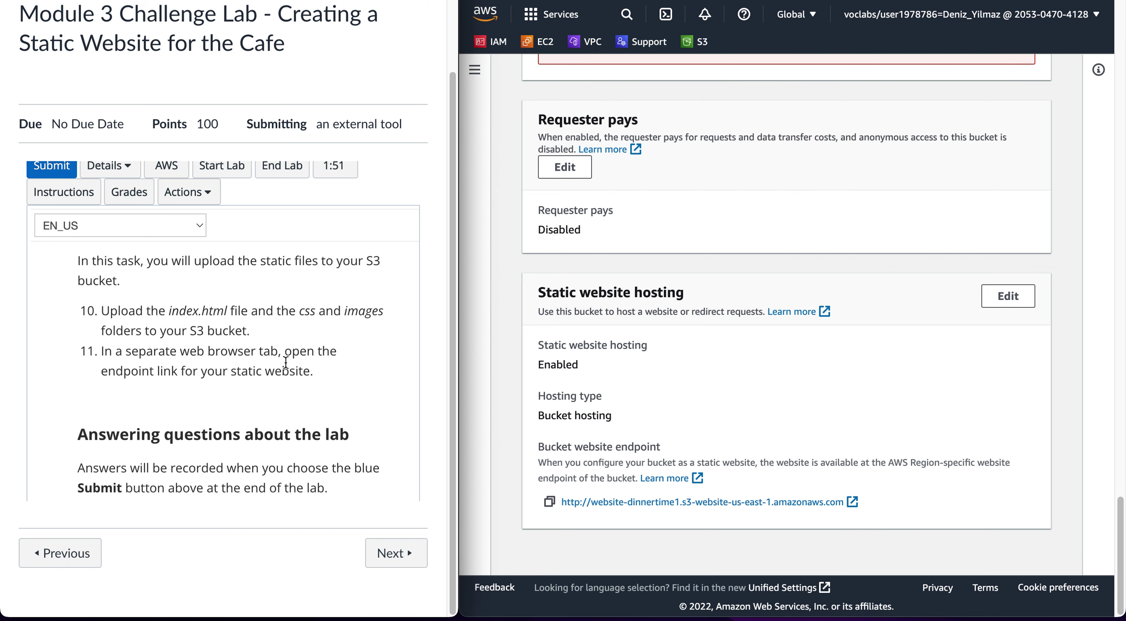
pyautogui.scroll(-4, 285, 362)
pyautogui.scroll(-5, 286, 363)
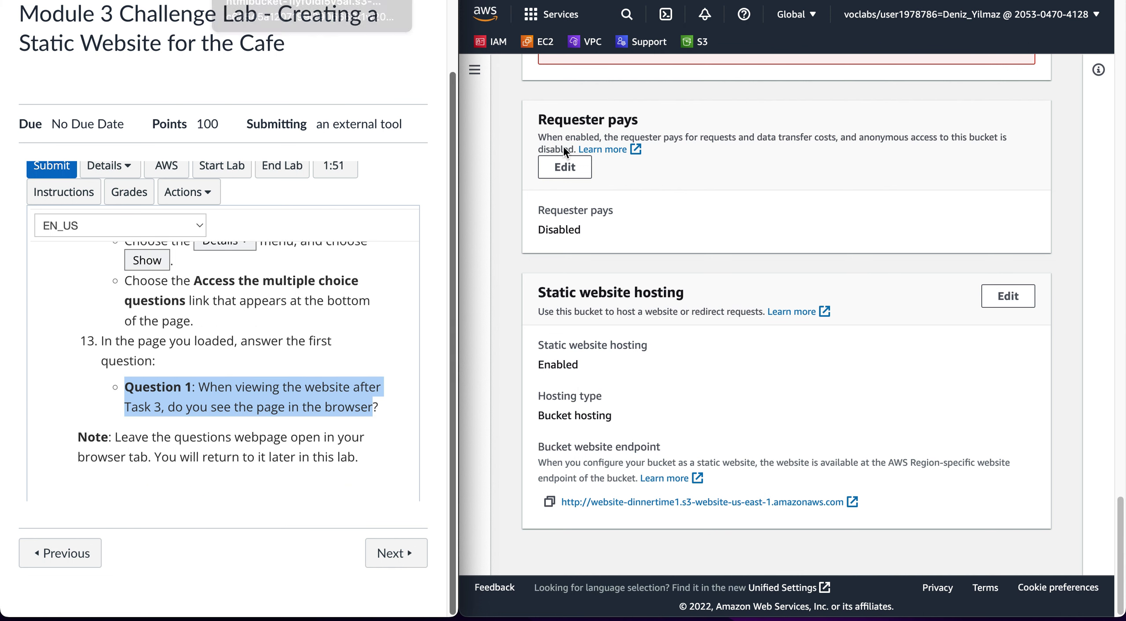
pyautogui.click(703, 502)
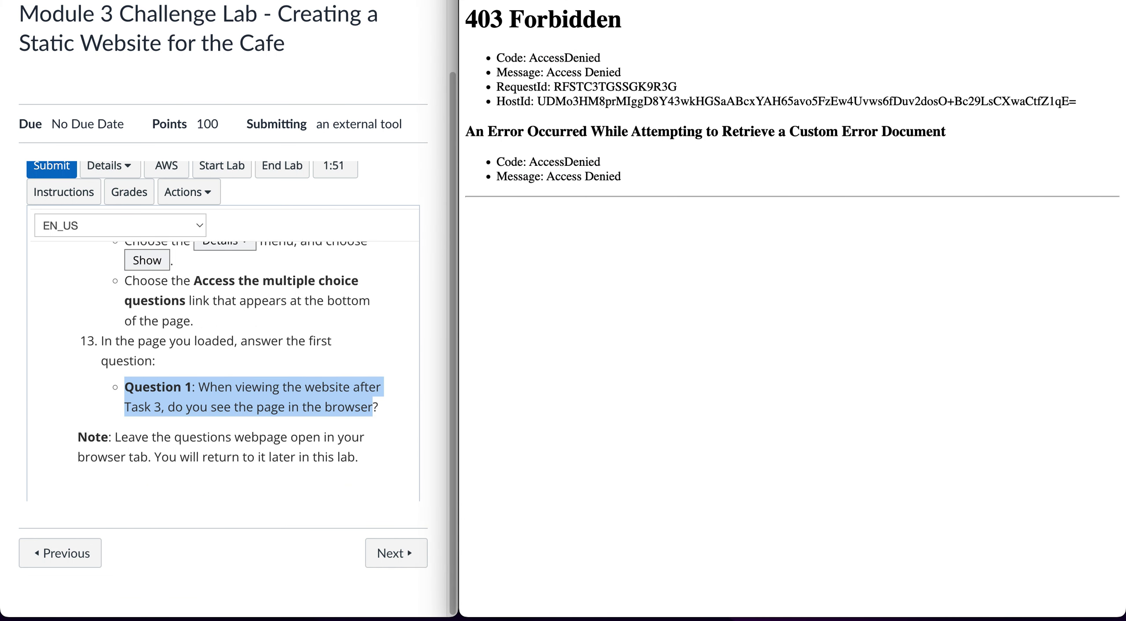
# Submit "No, the files are not publicly accessible." as the answer to Question 1 and return to the lab instructions
pyautogui.hotkey('ctrl', 'Tab')
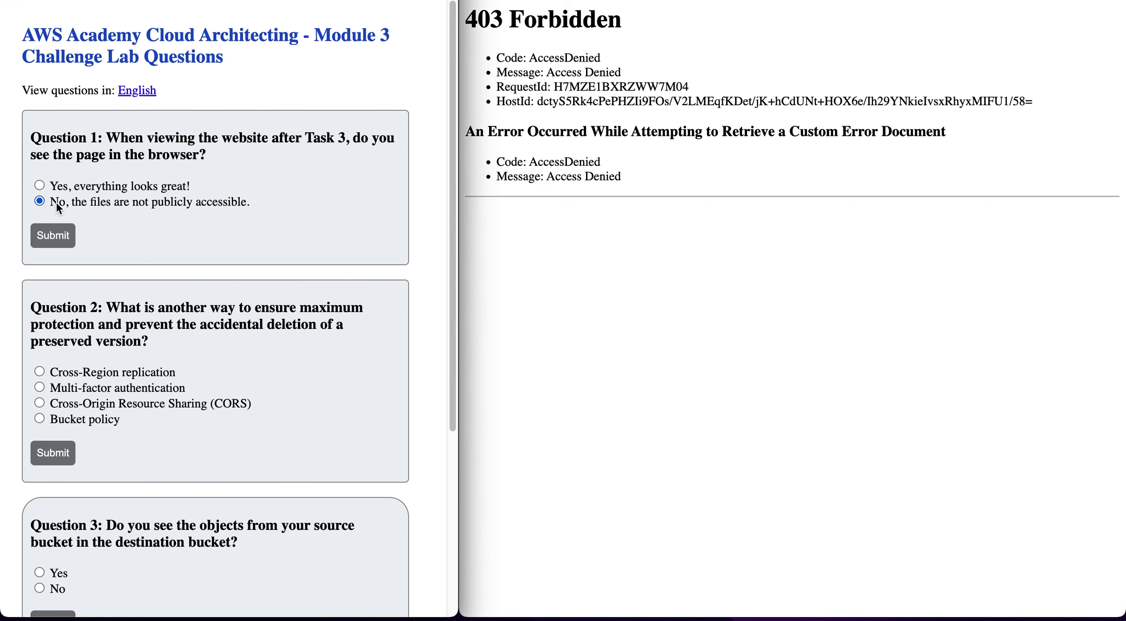
pyautogui.click(61, 237)
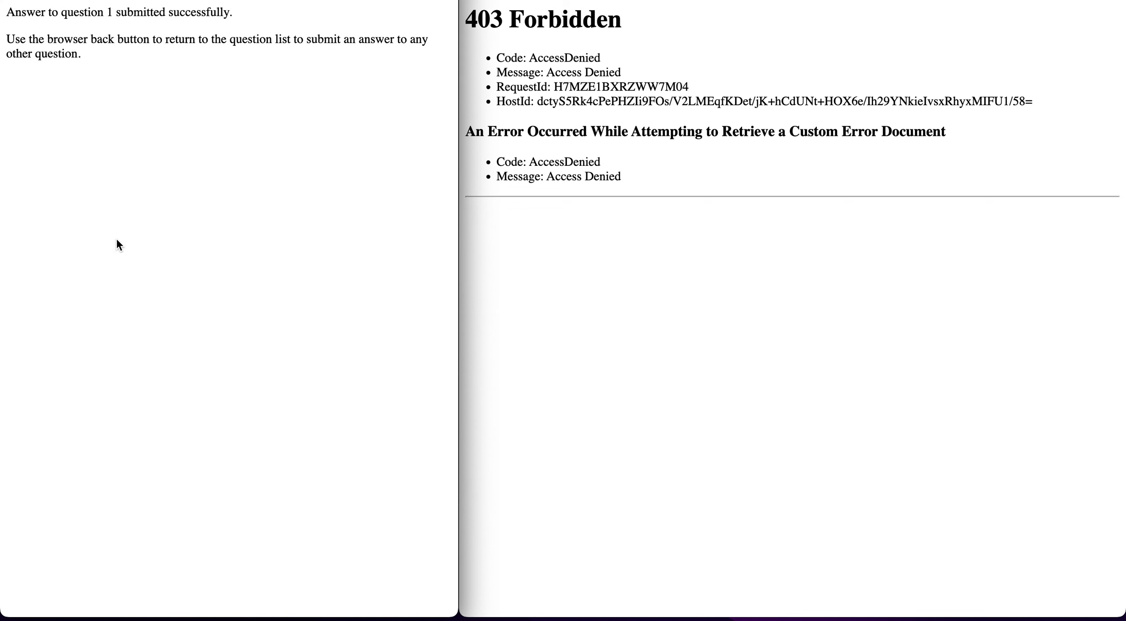
pyautogui.press('super+Left')
pyautogui.hotkey('ctrl', 'shift', 'Tab')
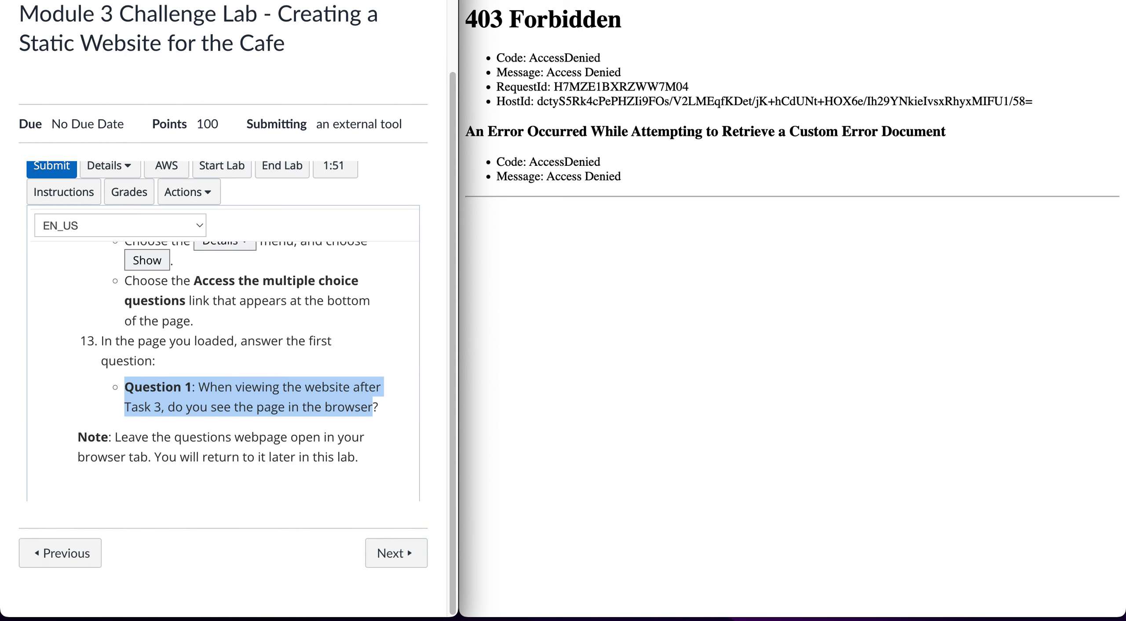
# Read the Task 4 instructions about creating a bucket policy to grant public read access
pyautogui.scroll(-6, 179, 409)
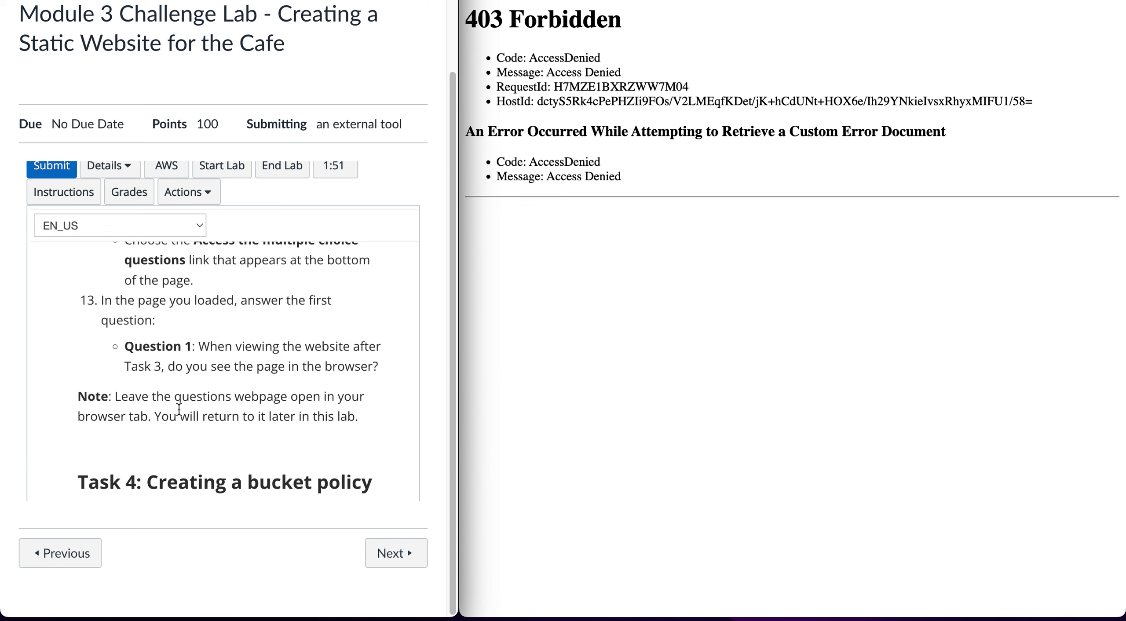
pyautogui.scroll(-1, 179, 408)
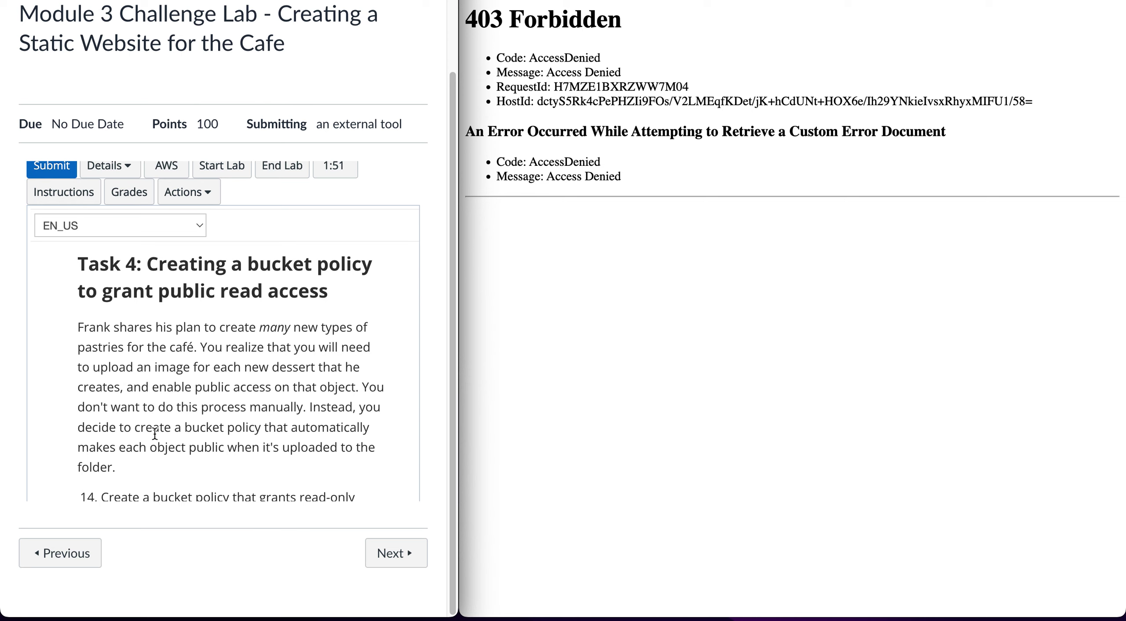
pyautogui.moveTo(189, 427); pyautogui.dragTo(263, 434)
pyautogui.scroll(-3, 105, 462)
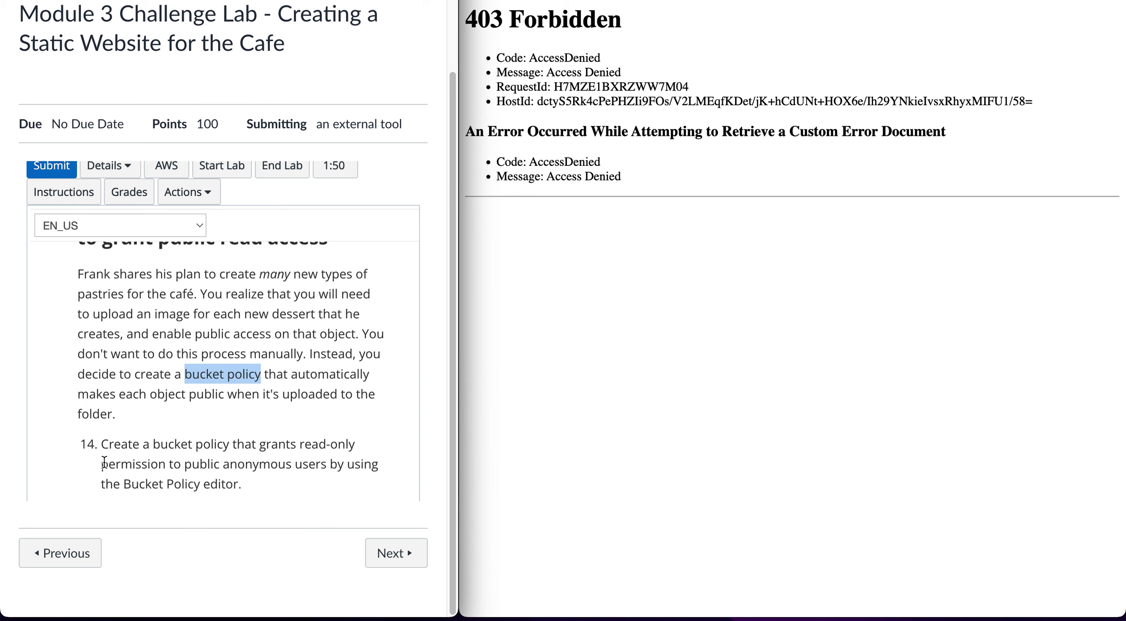
pyautogui.scroll(-1, 167, 384)
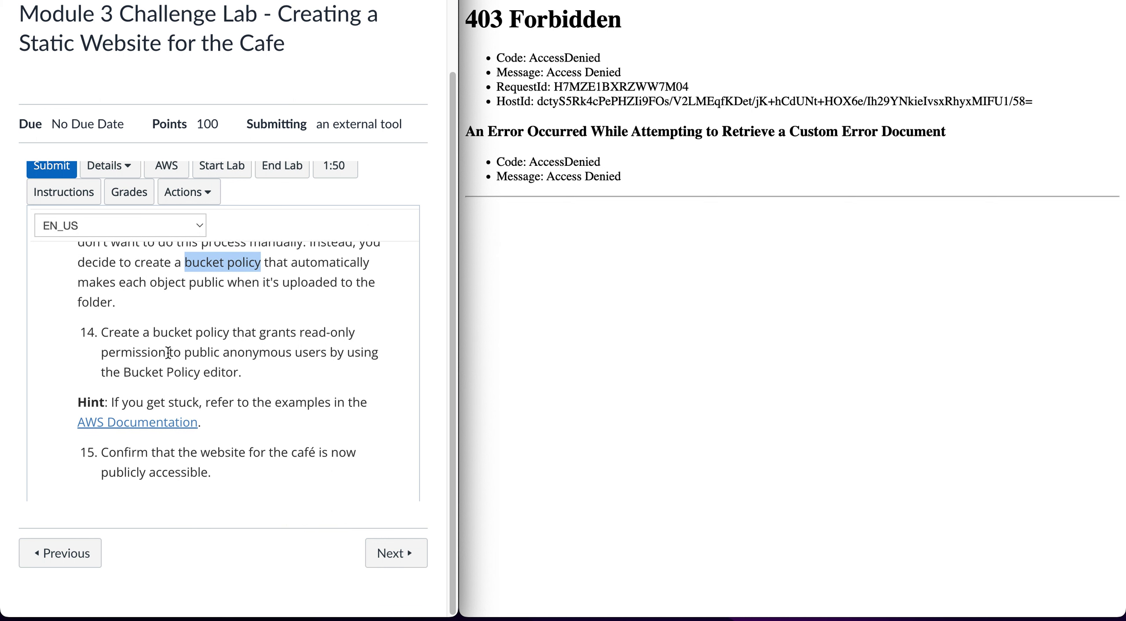
pyautogui.scroll(-2, 206, 385)
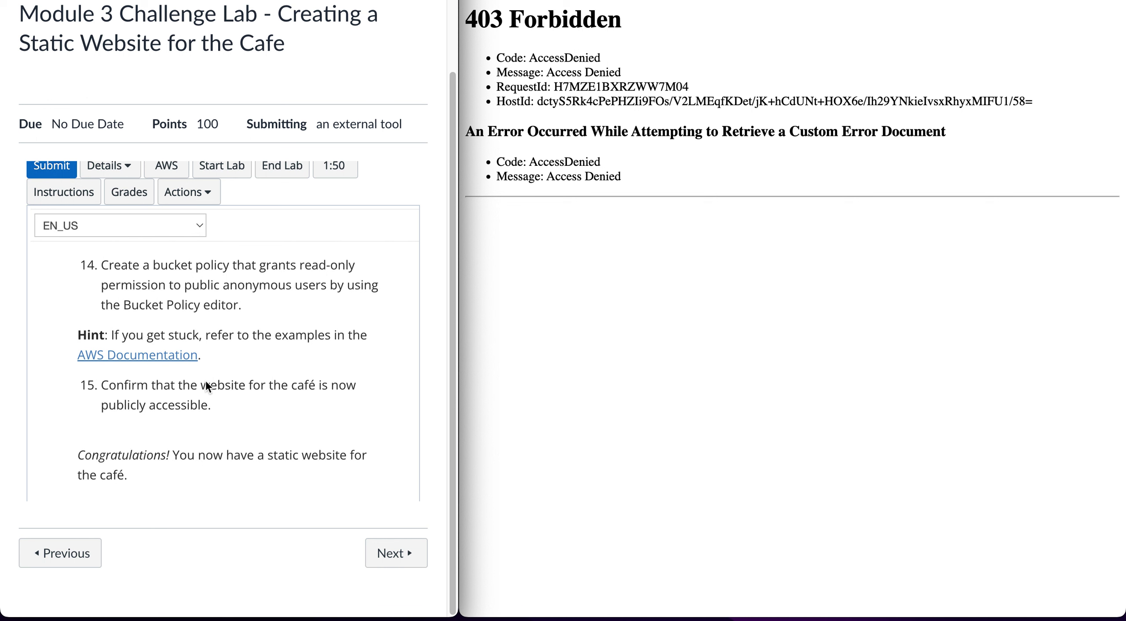
pyautogui.scroll(2, 206, 385)
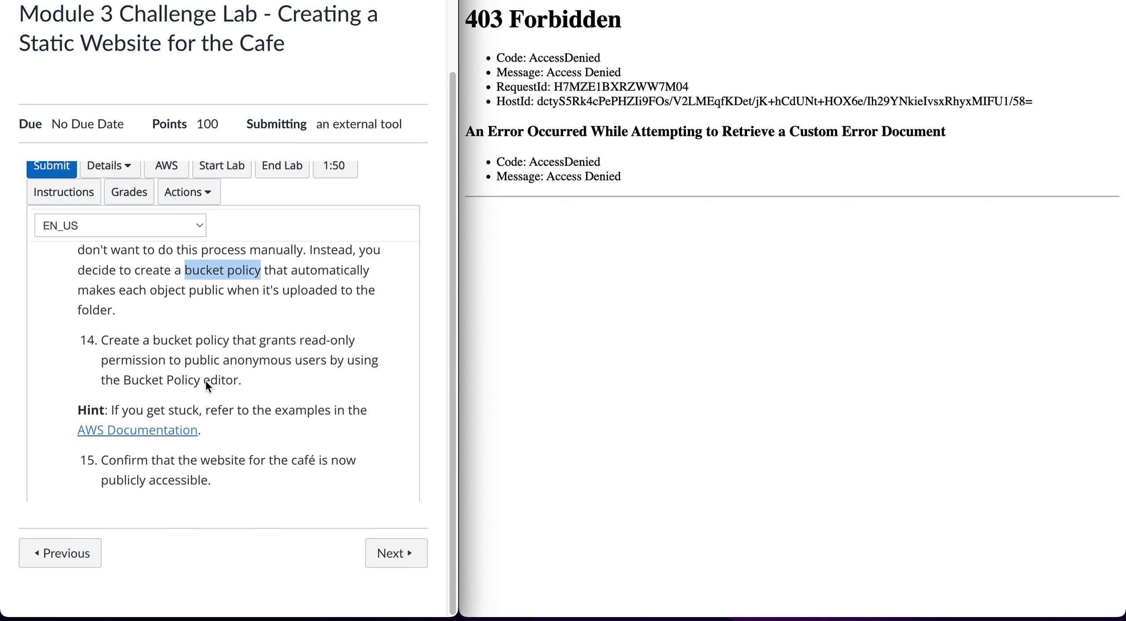
# Close the endpoint page and open the bucket policy editor from the permissions of website-dinnertime1
pyautogui.click(533, 326)
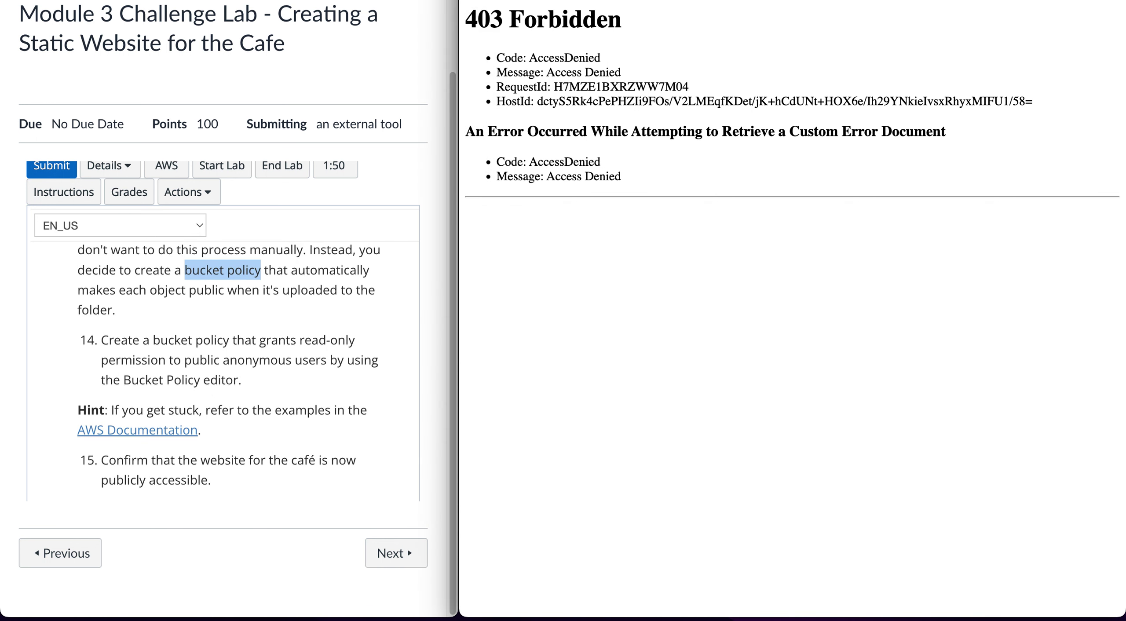
pyautogui.press('super+w')
pyautogui.scroll(7, 701, 339)
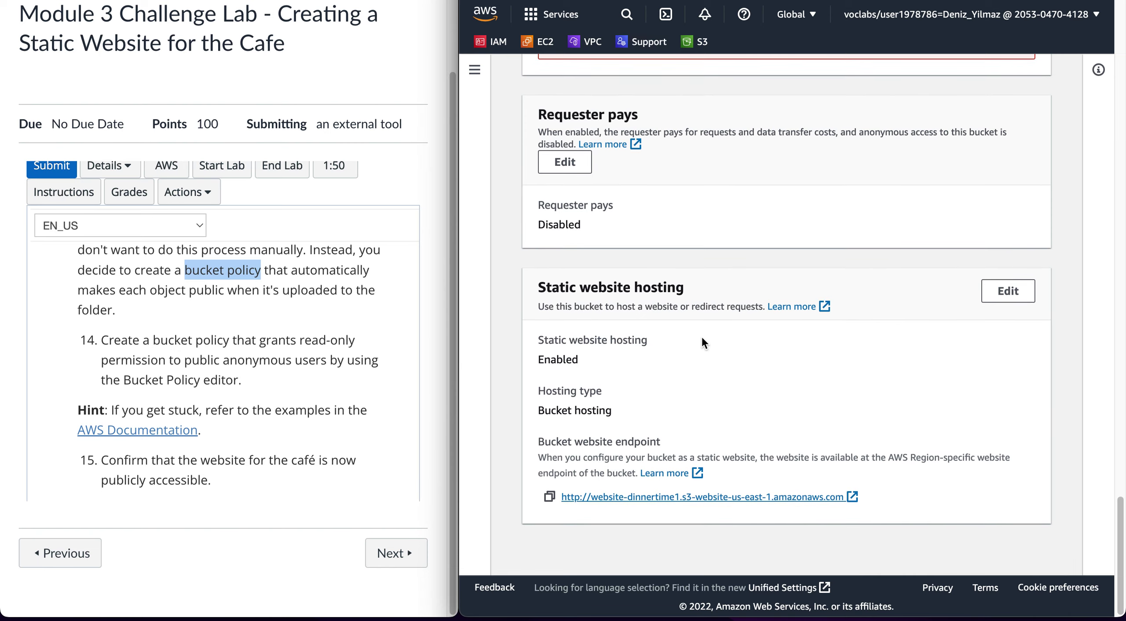
pyautogui.scroll(10, 701, 340)
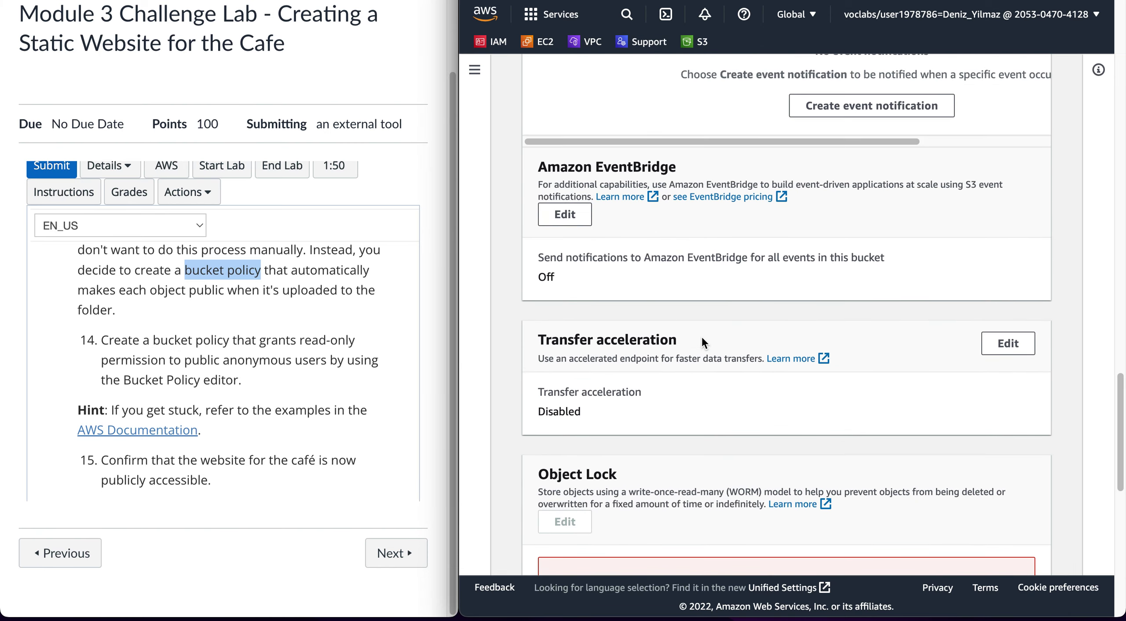
pyautogui.scroll(12, 702, 339)
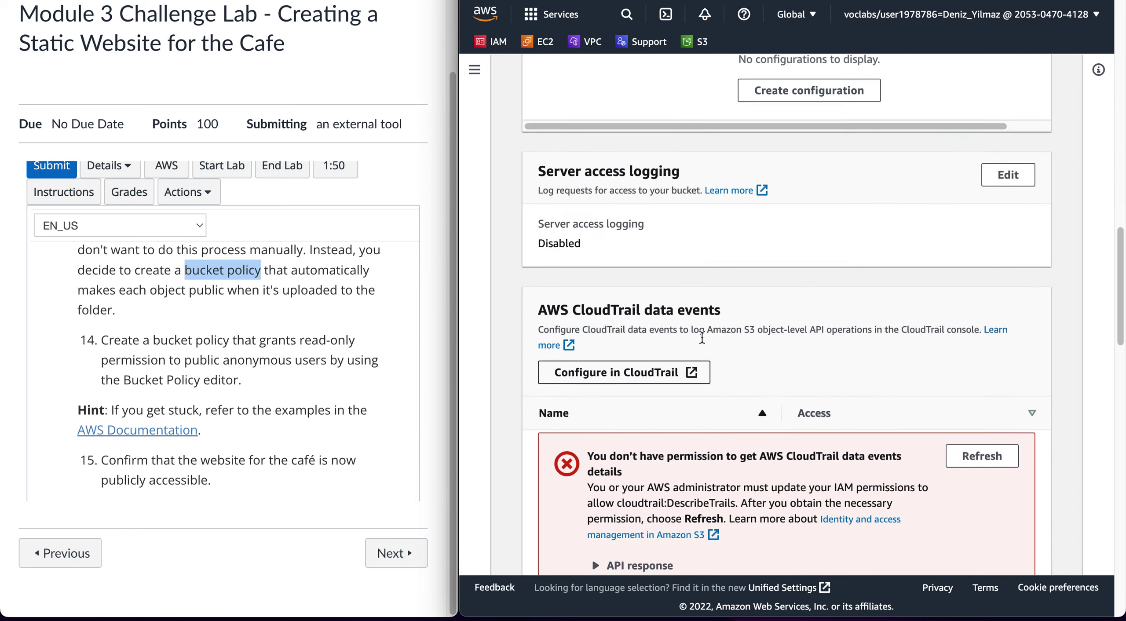
pyautogui.scroll(12, 702, 338)
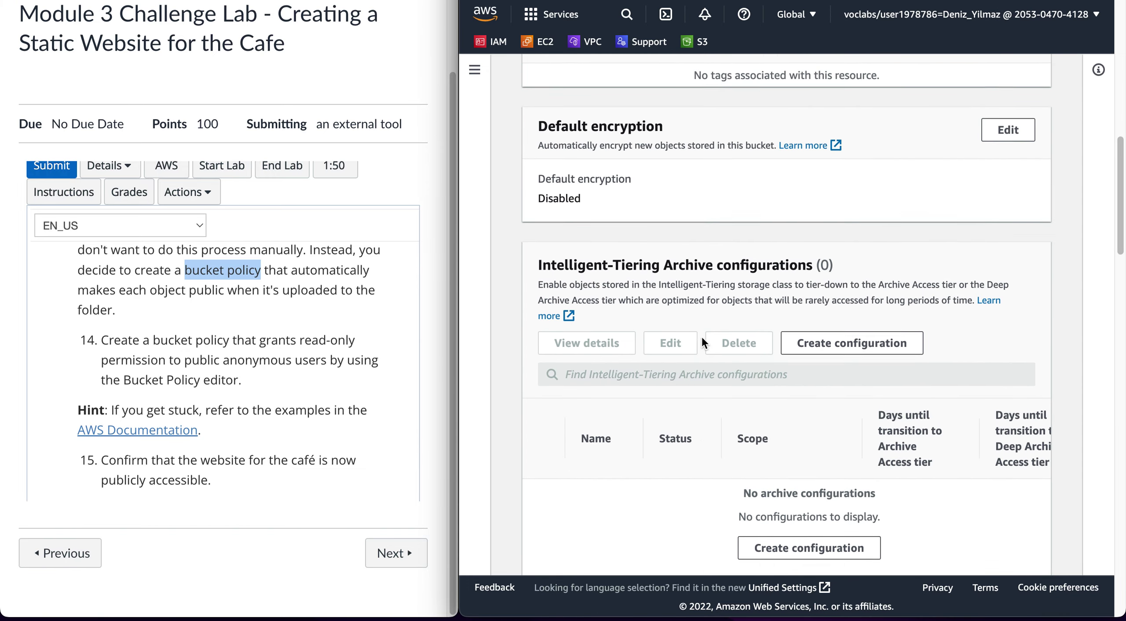
pyautogui.scroll(8, 701, 343)
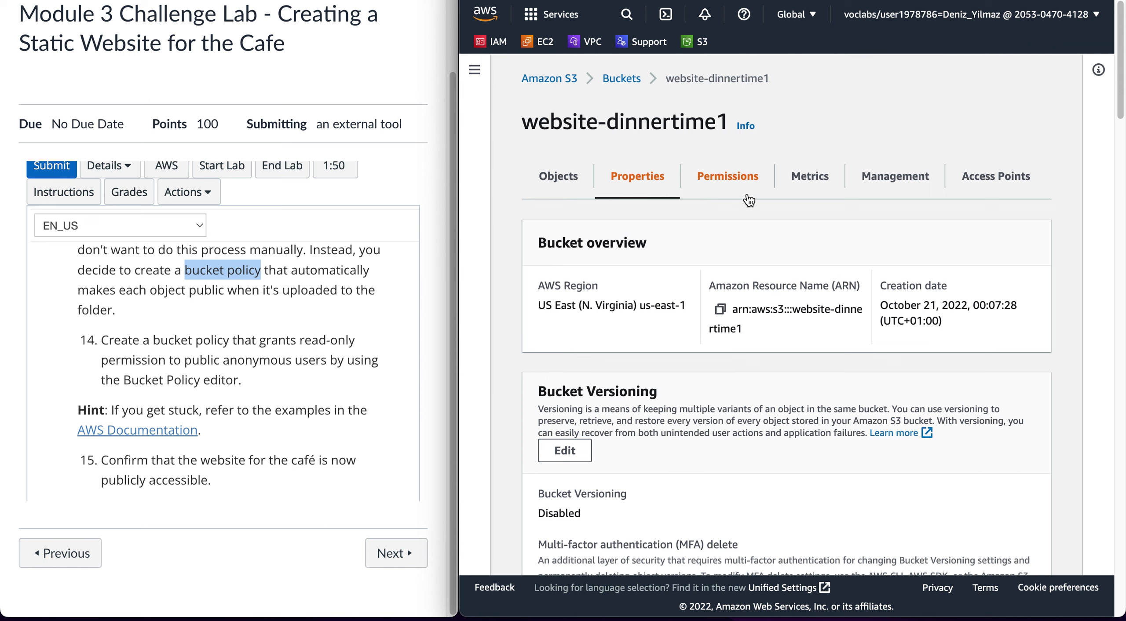
pyautogui.click(743, 189)
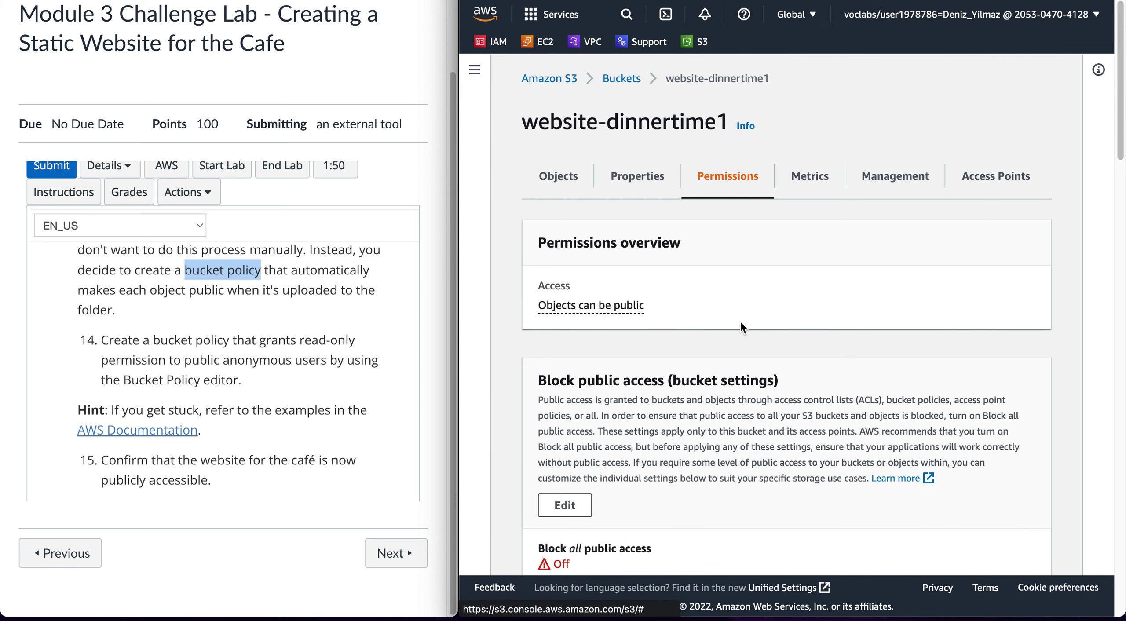
pyautogui.scroll(-10, 741, 328)
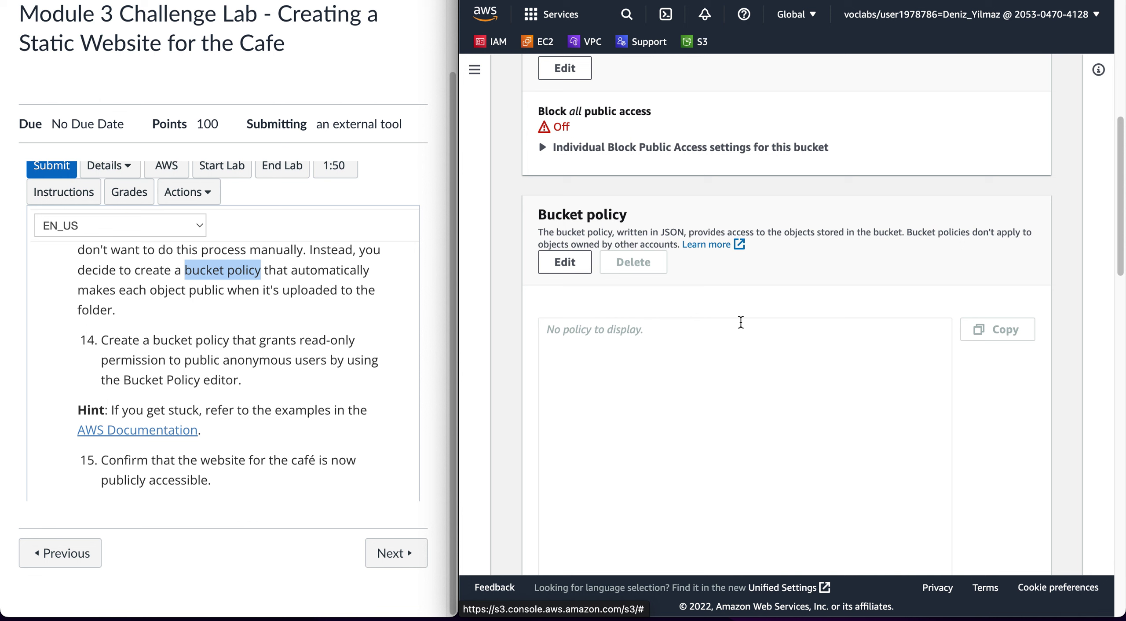
pyautogui.scroll(-2, 649, 352)
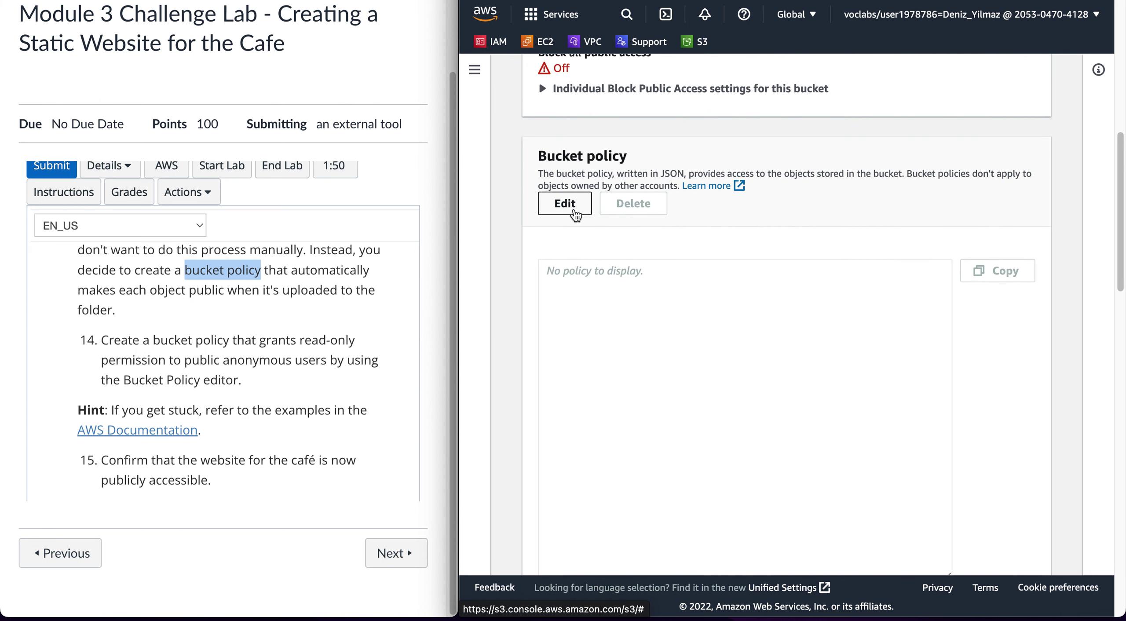
pyautogui.click(572, 210)
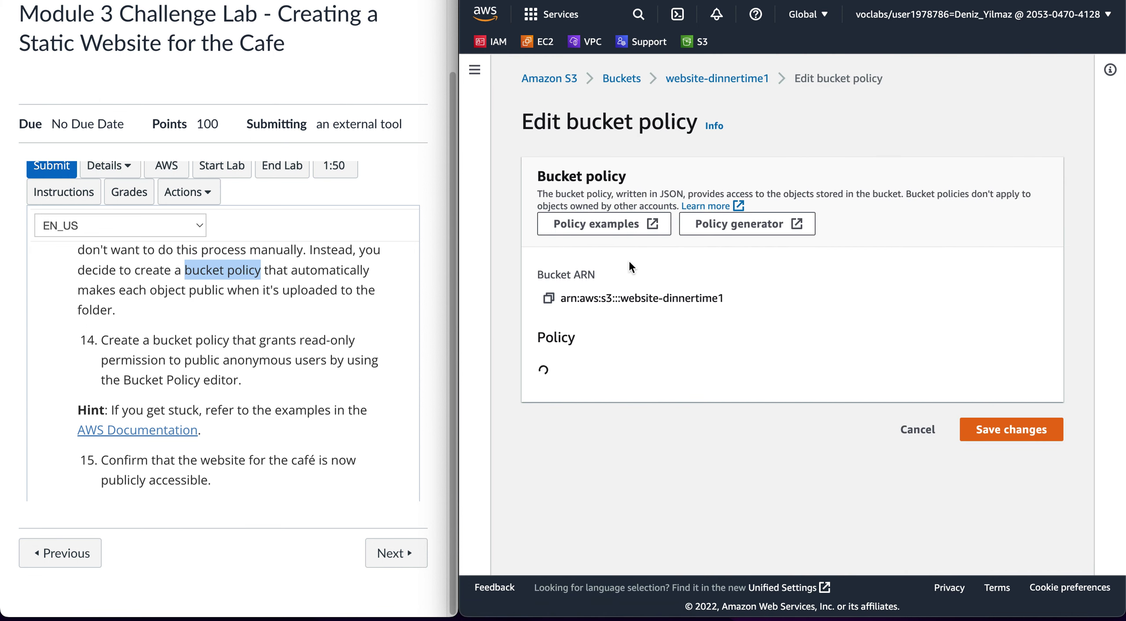
pyautogui.scroll(-2, 658, 275)
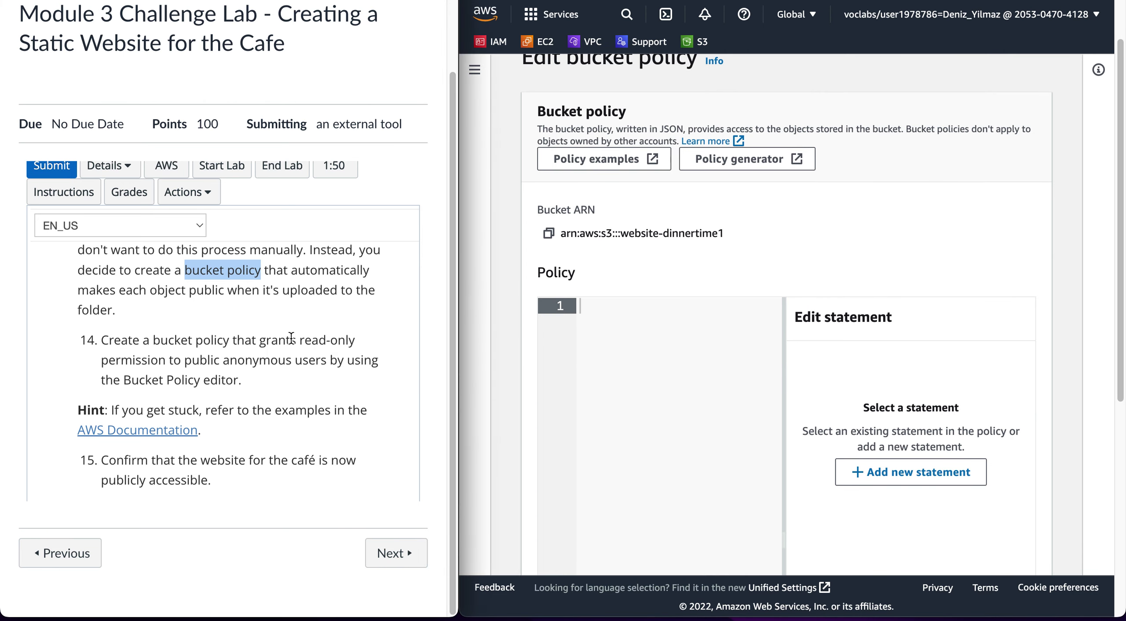
# Open the AWS Documentation linked in the Task 4 hint and look through the bucket policy example topics
pyautogui.moveTo(261, 341); pyautogui.dragTo(330, 357)
pyautogui.click(159, 431)
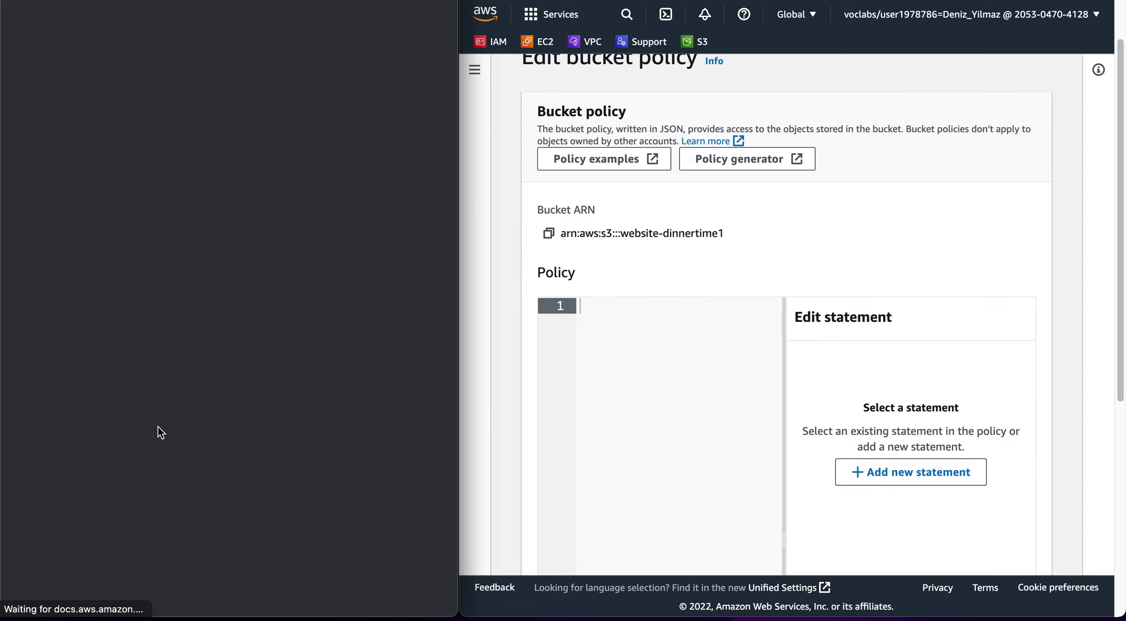
pyautogui.scroll(-8, 147, 398)
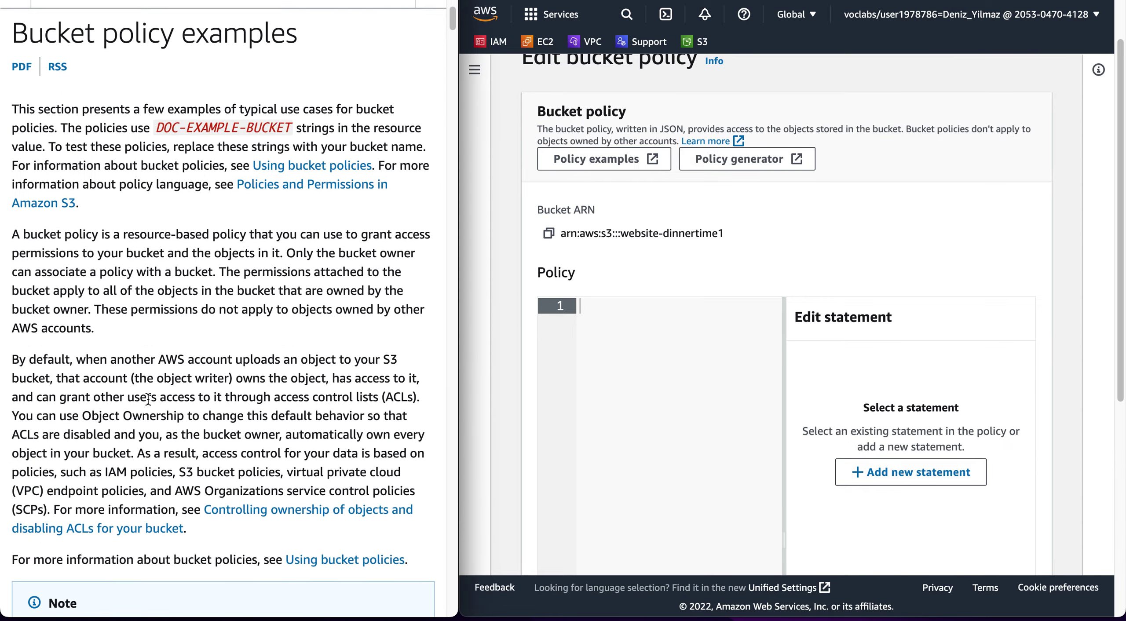
pyautogui.scroll(-5, 149, 403)
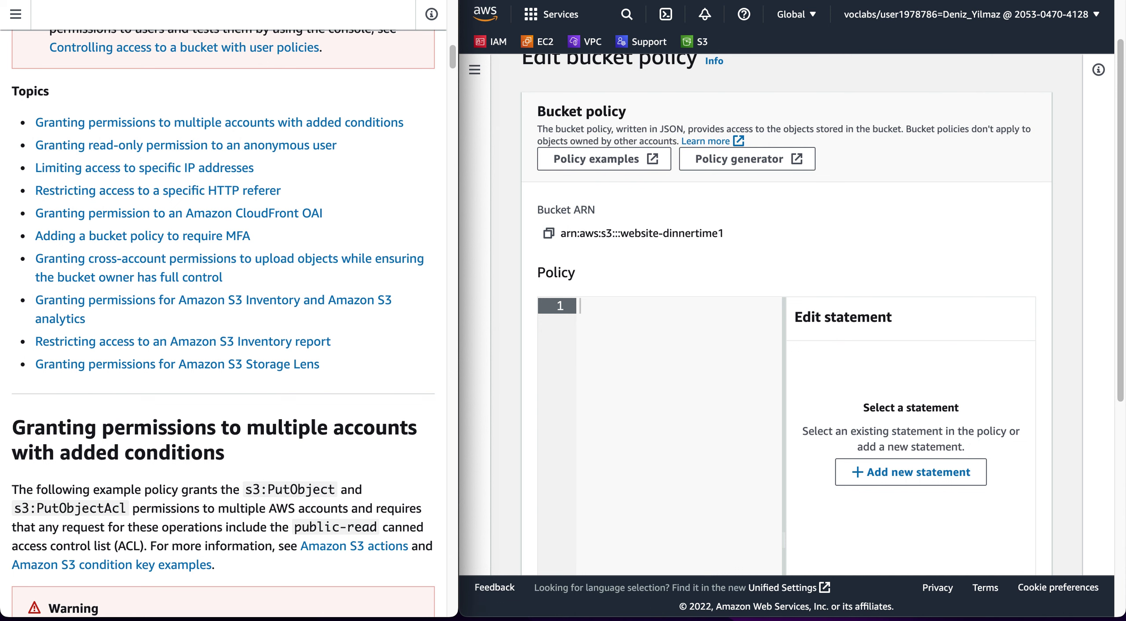
# Search the bucket policy examples page for the lab's phrase "grants read-only permission to public anonymous users"
pyautogui.hotkey('ctrl', 'shift', 'Tab')
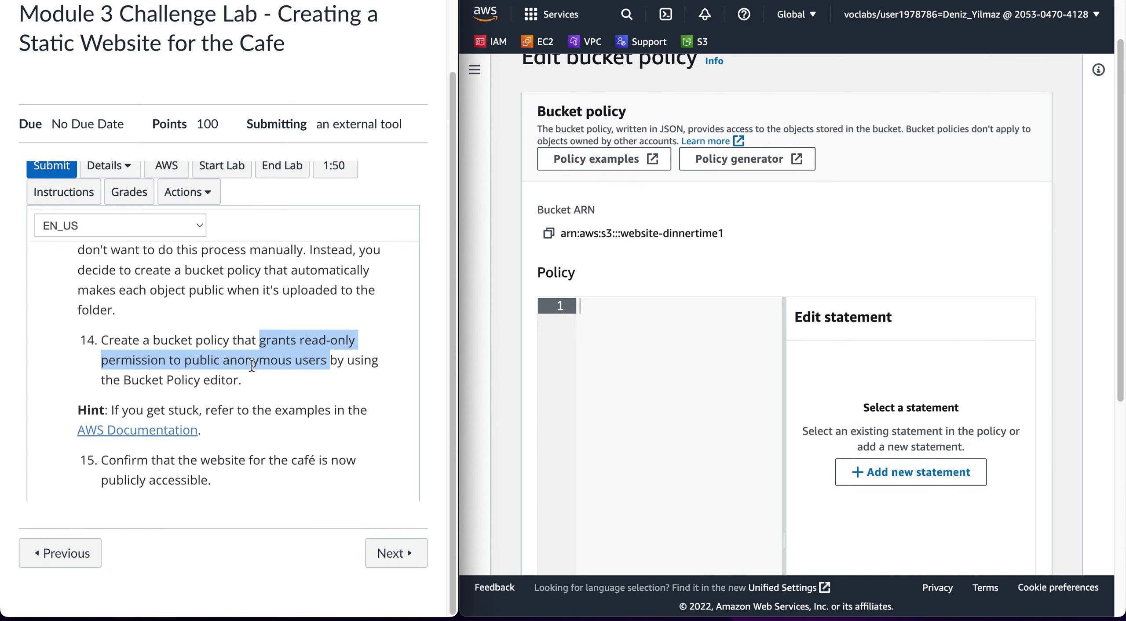
pyautogui.hotkey('ctrl', 'Tab')
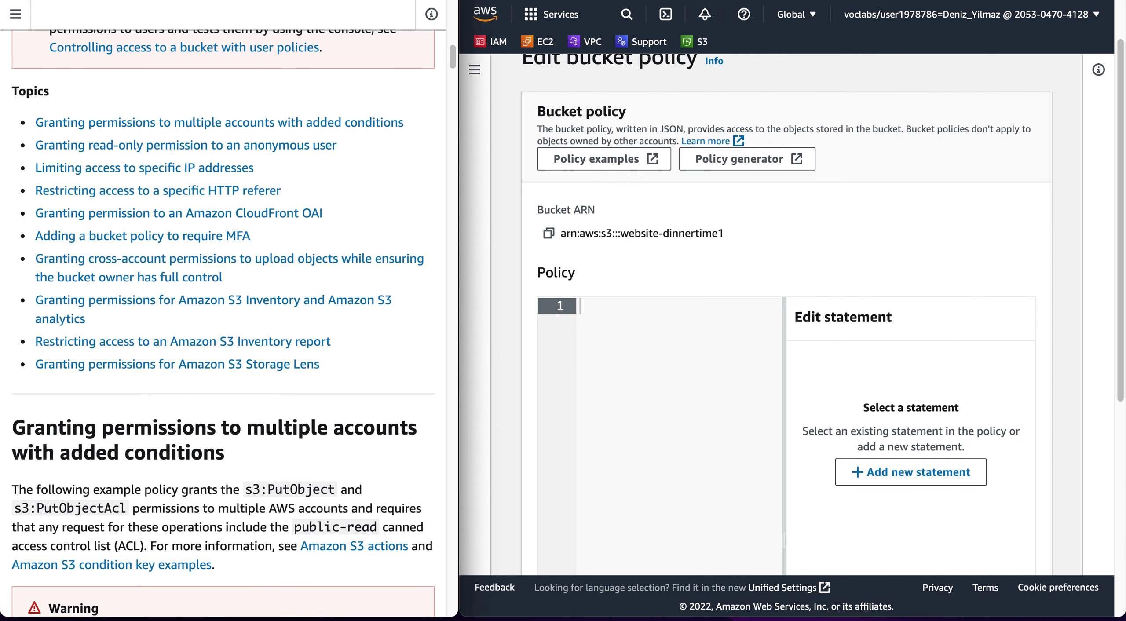
pyautogui.hotkey('ctrl', 'f')
pyautogui.write('ion to public anonymous users')
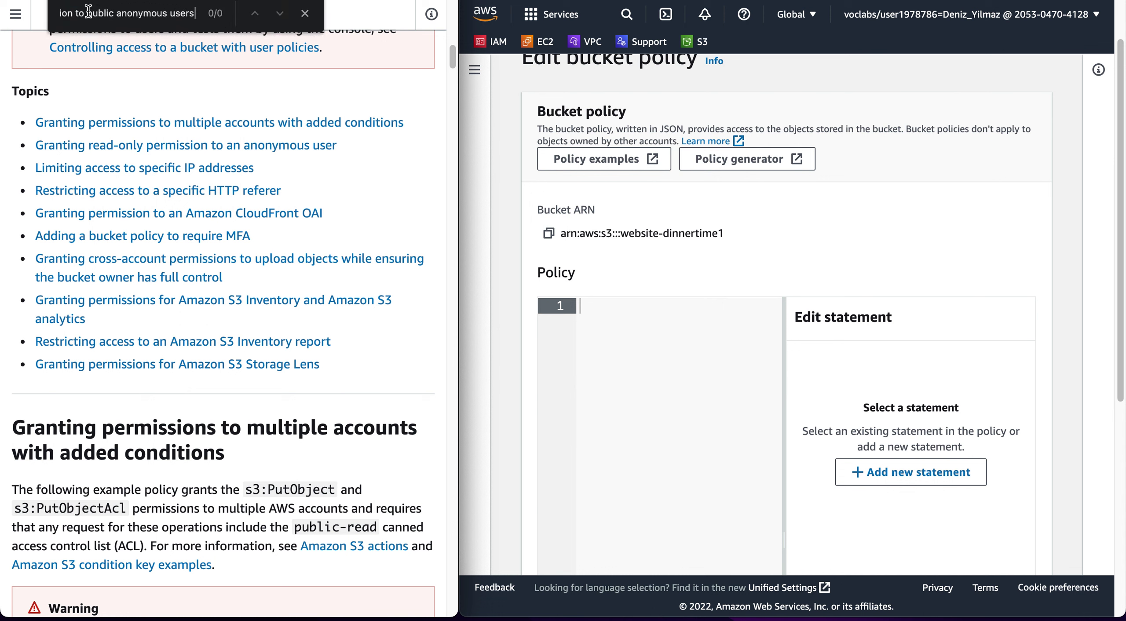
# Shorten the documentation page search to "public anonymous users" and go to the section on read-only permission for an anonymous user
pyautogui.moveTo(86, 11); pyautogui.dragTo(10, 19)
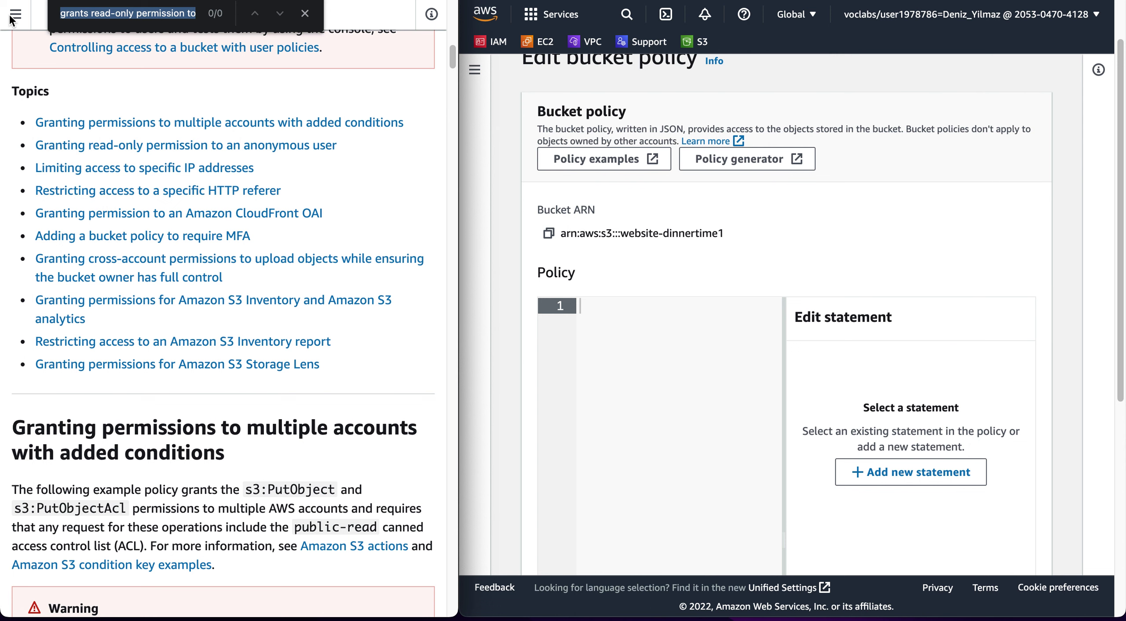
pyautogui.press('BackSpace')
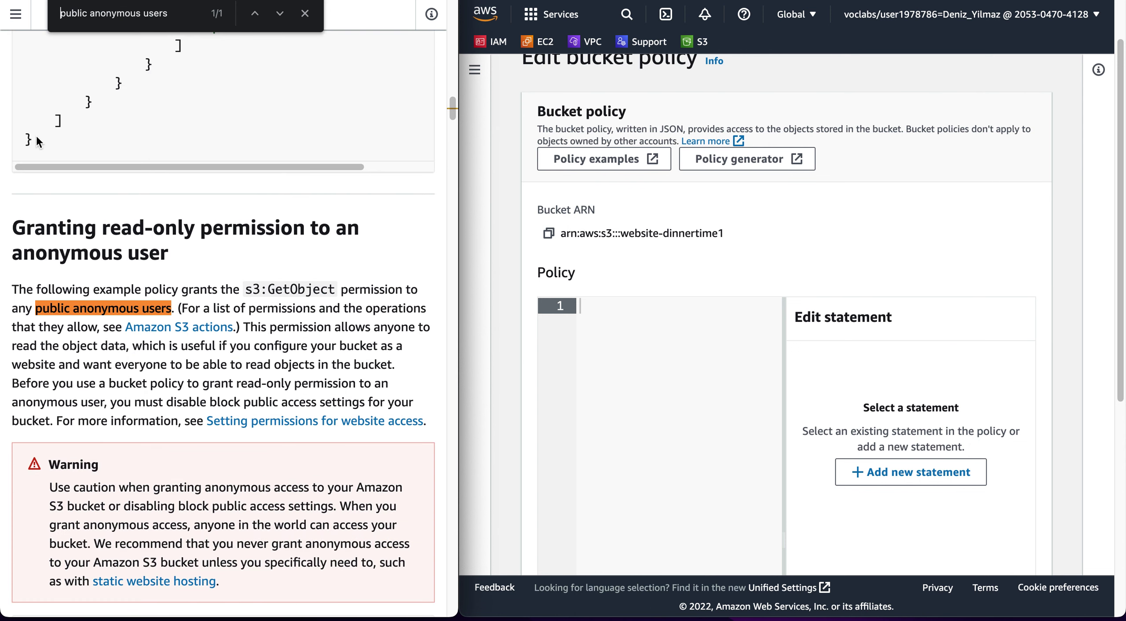
pyautogui.click(305, 13)
pyautogui.click(87, 323)
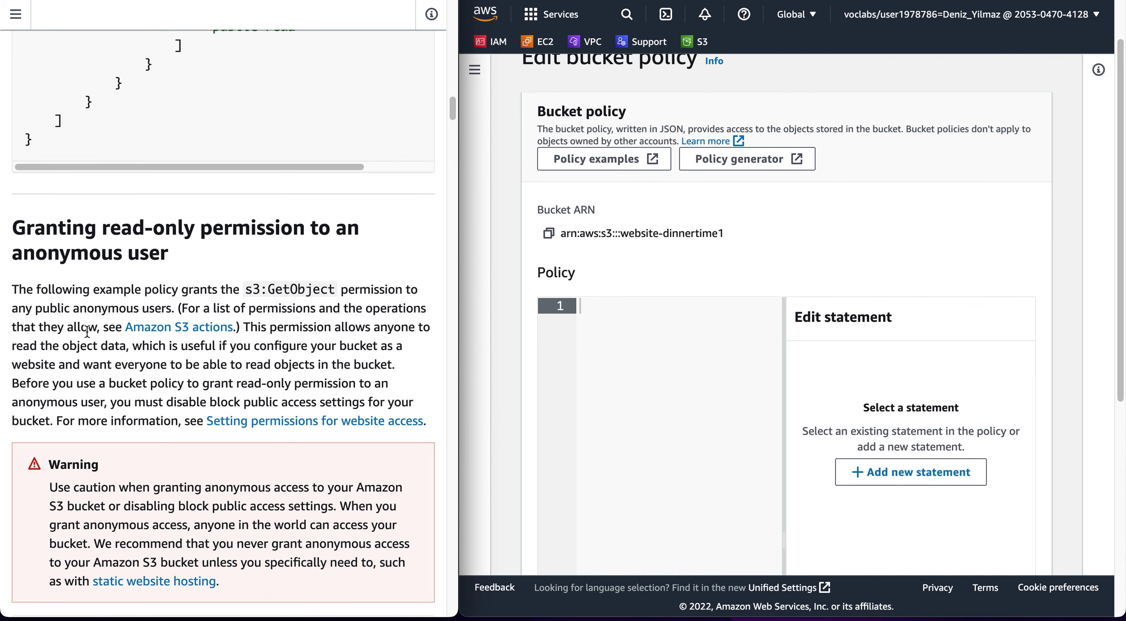
# Copy the example PublicRead JSON policy from the anonymous read-only section and close the documentation page
pyautogui.scroll(-5, 87, 326)
pyautogui.scroll(-2, 87, 331)
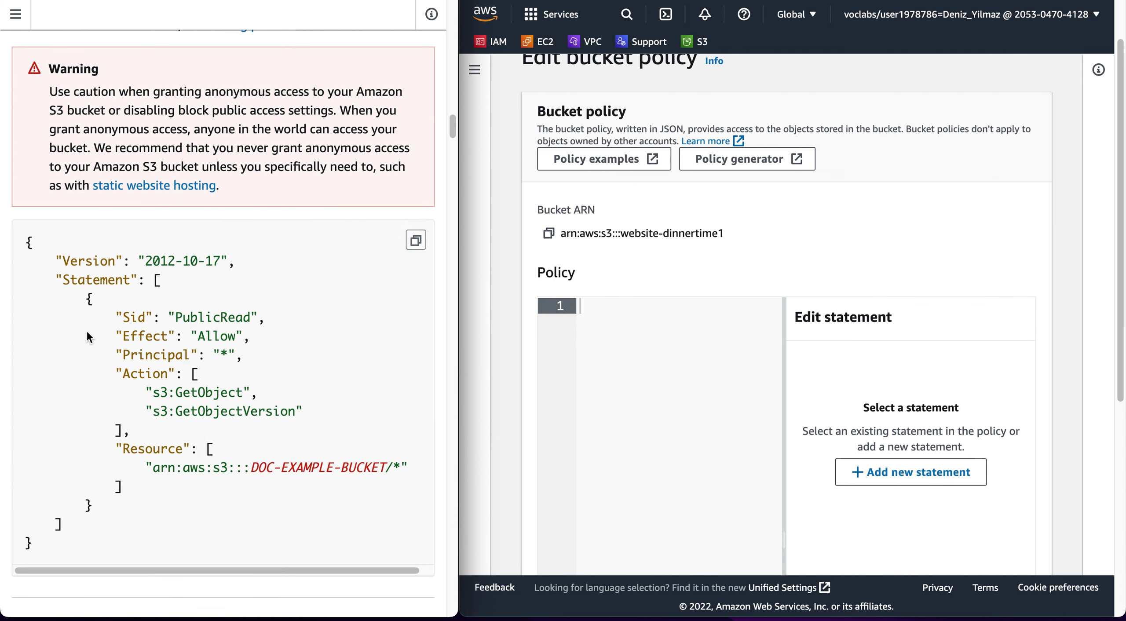
pyautogui.click(416, 241)
pyautogui.press('super+w')
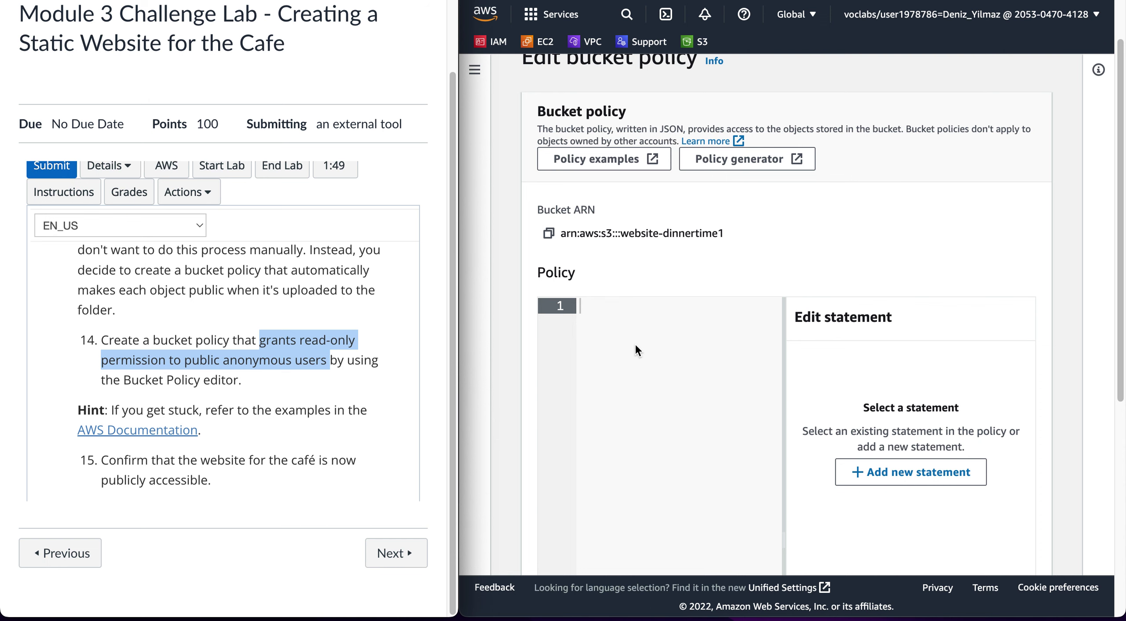
# Paste the copied PublicRead policy into the website-dinnertime1 bucket policy editor and widen the code area
pyautogui.click(640, 331)
pyautogui.scroll(-2, 642, 326)
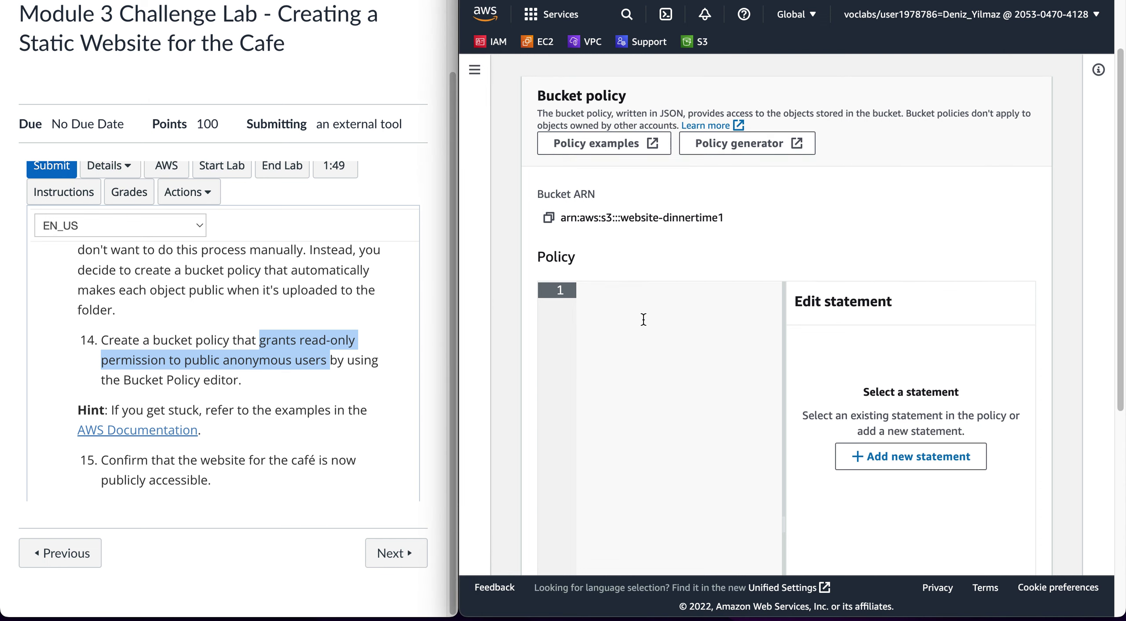
pyautogui.scroll(1, 642, 319)
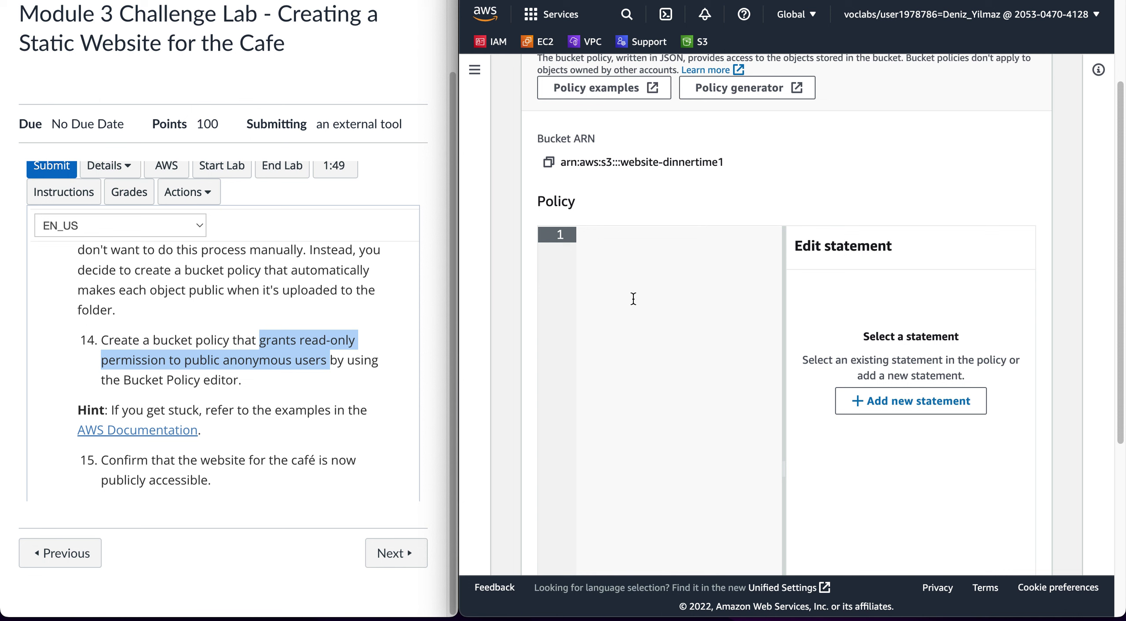
pyautogui.hotkey('ctrl', 'v')
pyautogui.scroll(-1, 639, 303)
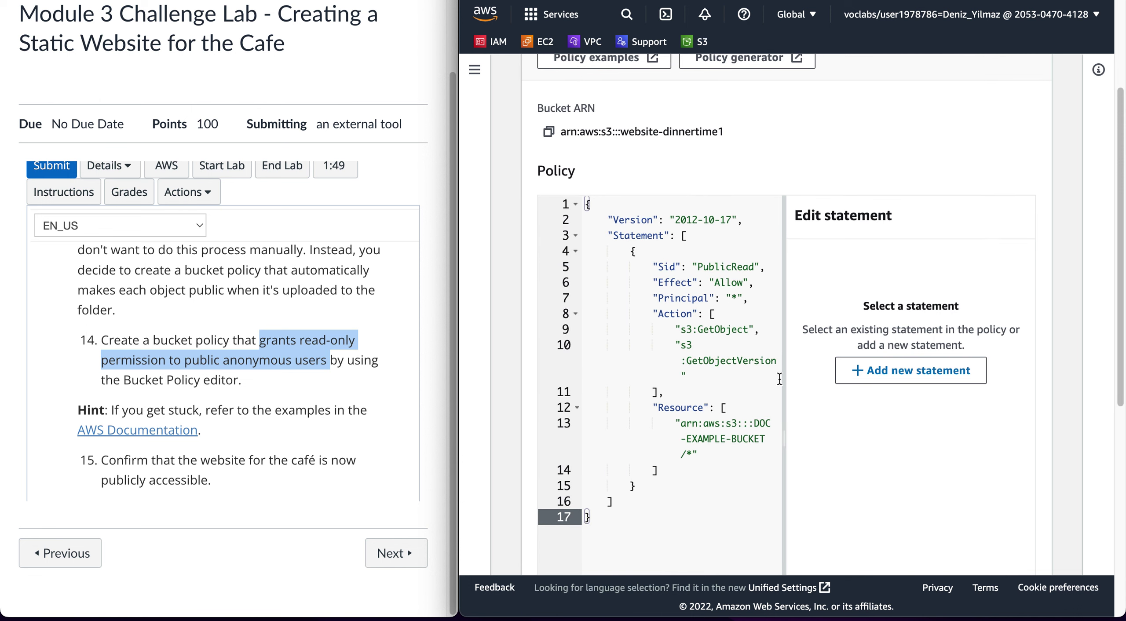
pyautogui.moveTo(787, 380); pyautogui.dragTo(838, 372)
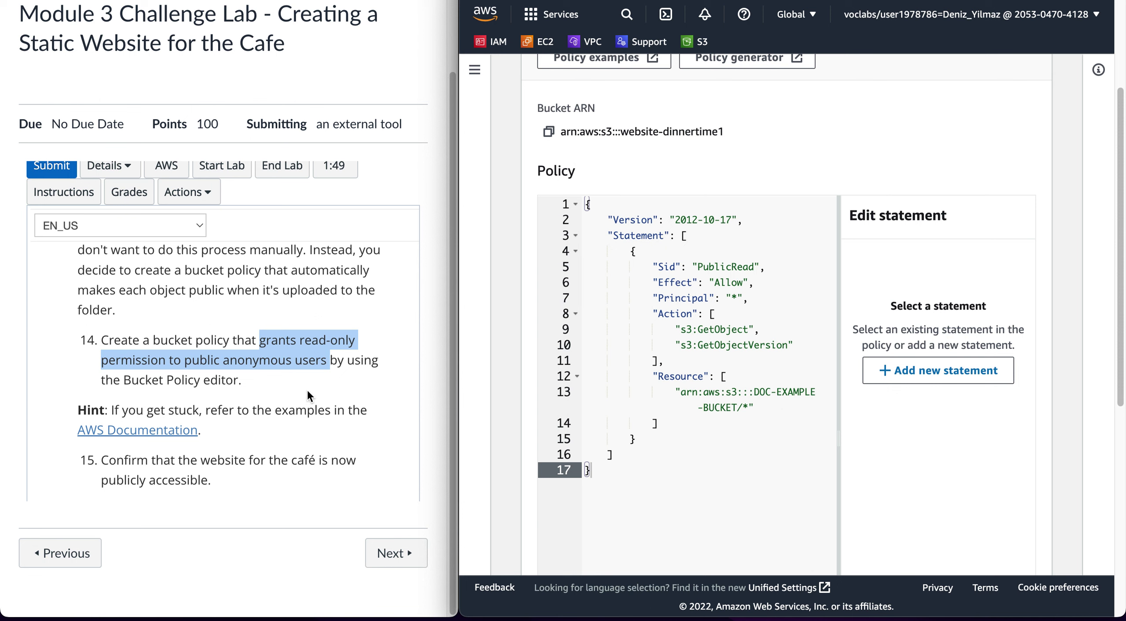
# Replace the example resource ARN in the PublicRead statement with the bucket's own ARN, arn:aws:s3:::website-dinnertime1
pyautogui.scroll(3, 295, 387)
pyautogui.scroll(-10, 295, 387)
pyautogui.scroll(2, 294, 382)
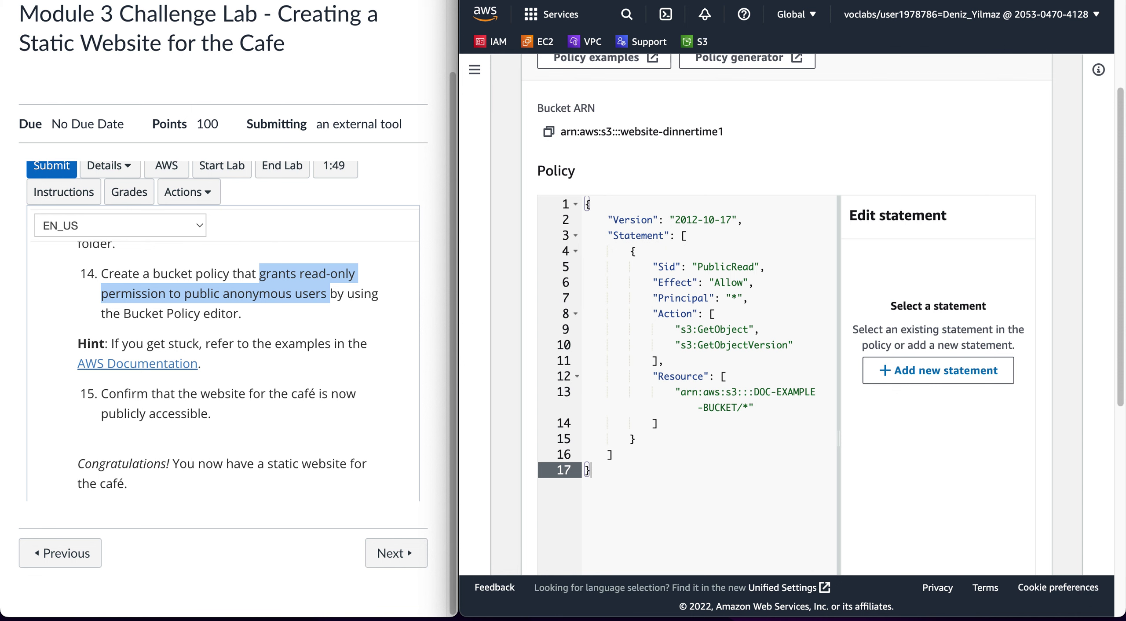
pyautogui.scroll(2, 649, 161)
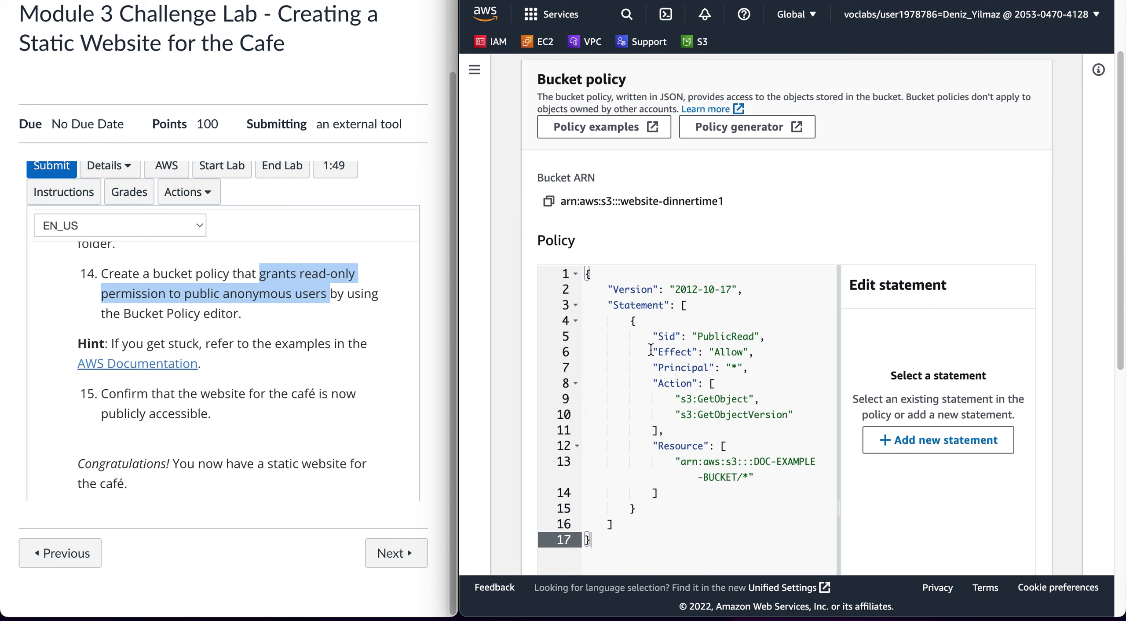
pyautogui.click(548, 202)
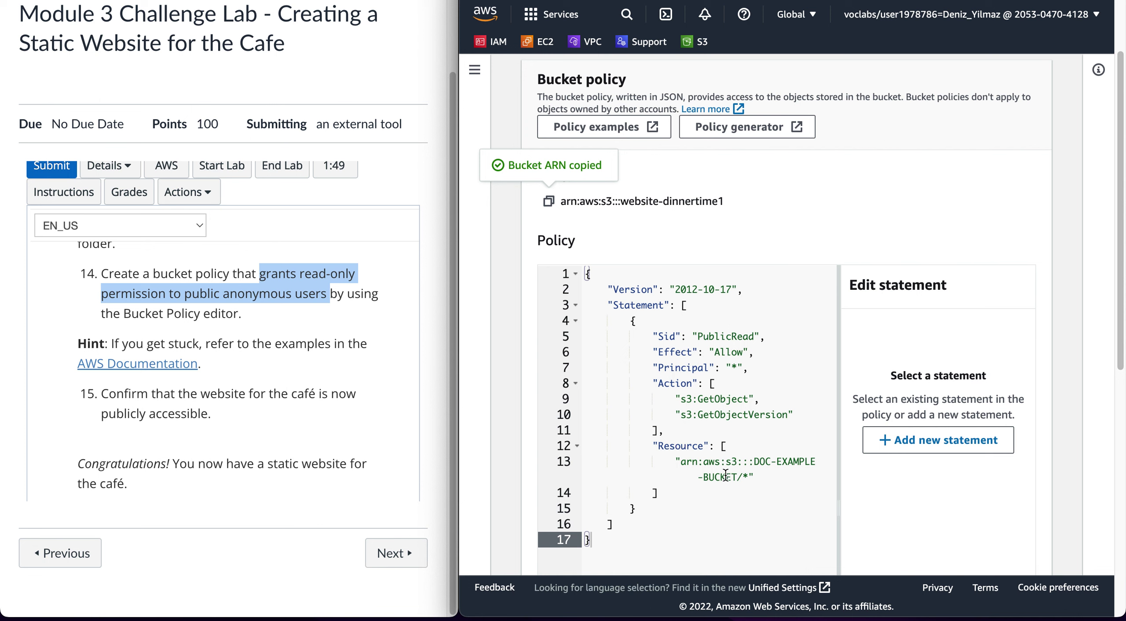
pyautogui.click(748, 477)
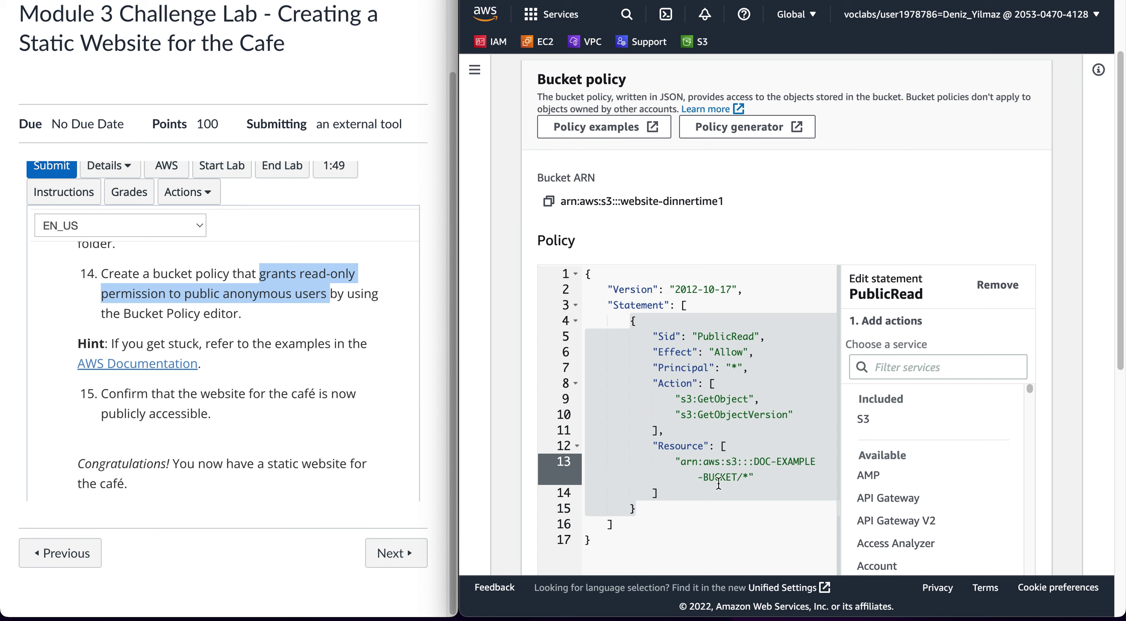
pyautogui.moveTo(747, 477); pyautogui.dragTo(681, 463)
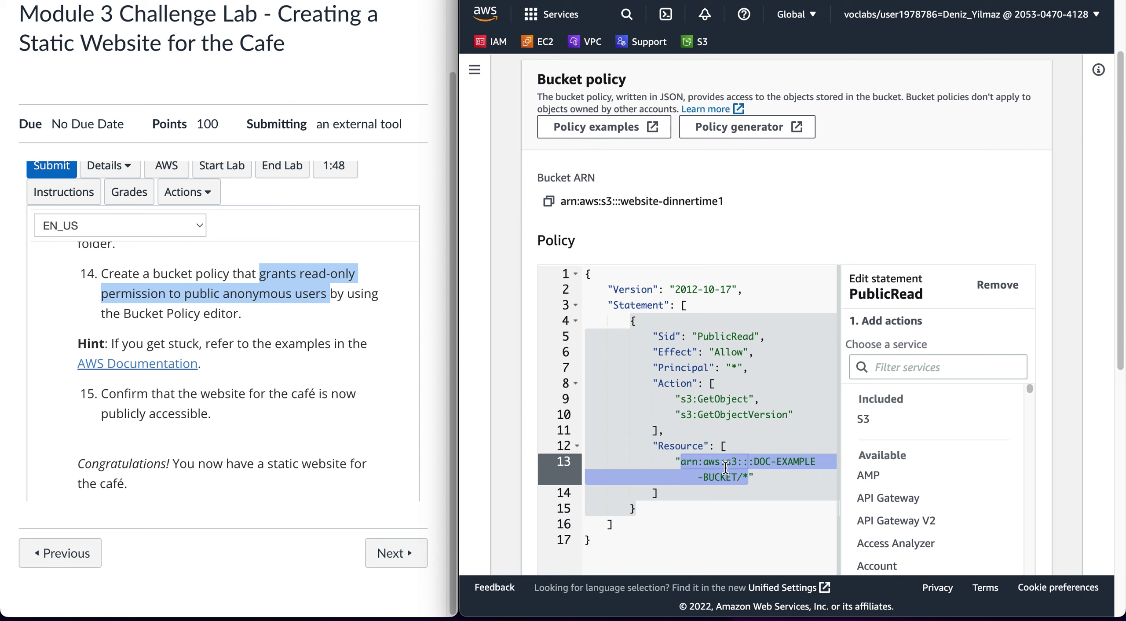
pyautogui.hotkey('ctrl', 'v')
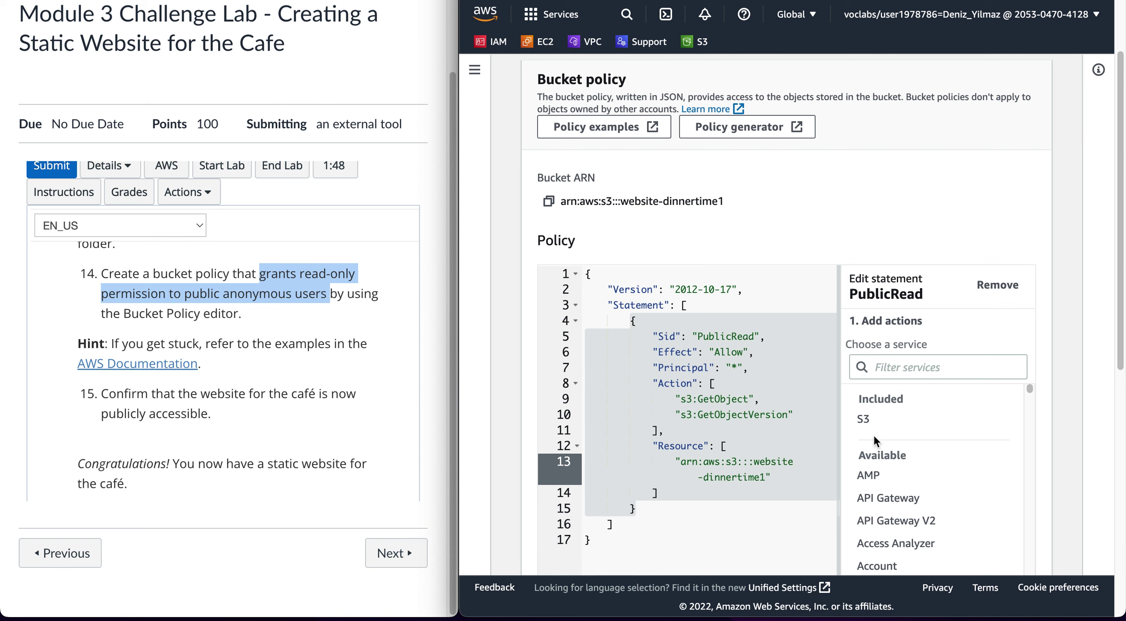
# Try to save the bucket policy and expand the API response of the resulting error
pyautogui.click(587, 274)
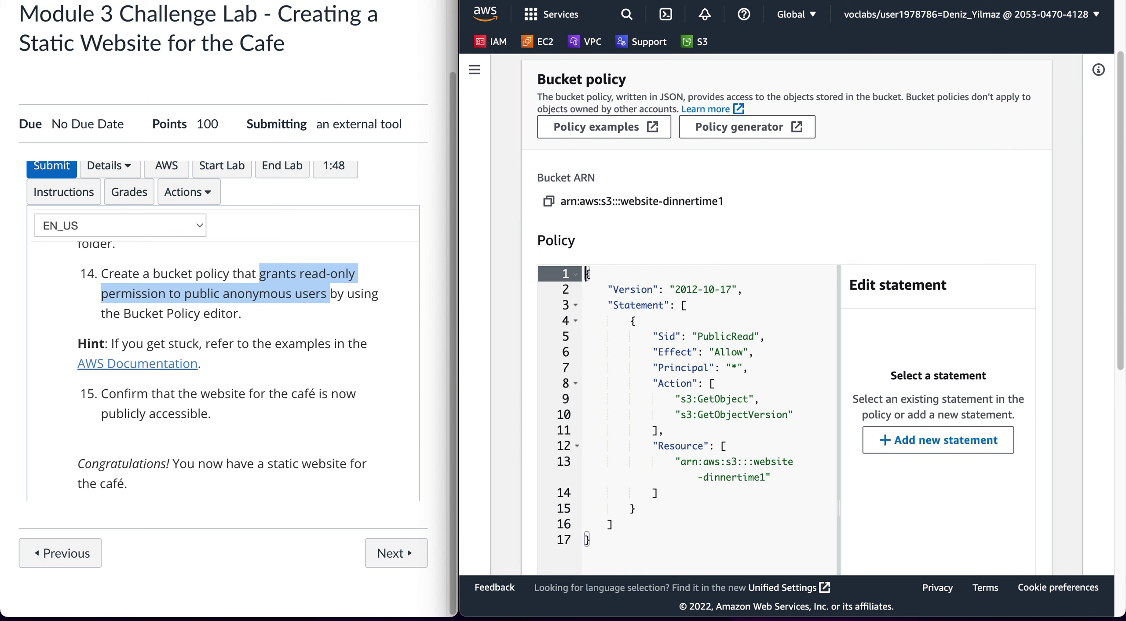
pyautogui.scroll(-10, 694, 487)
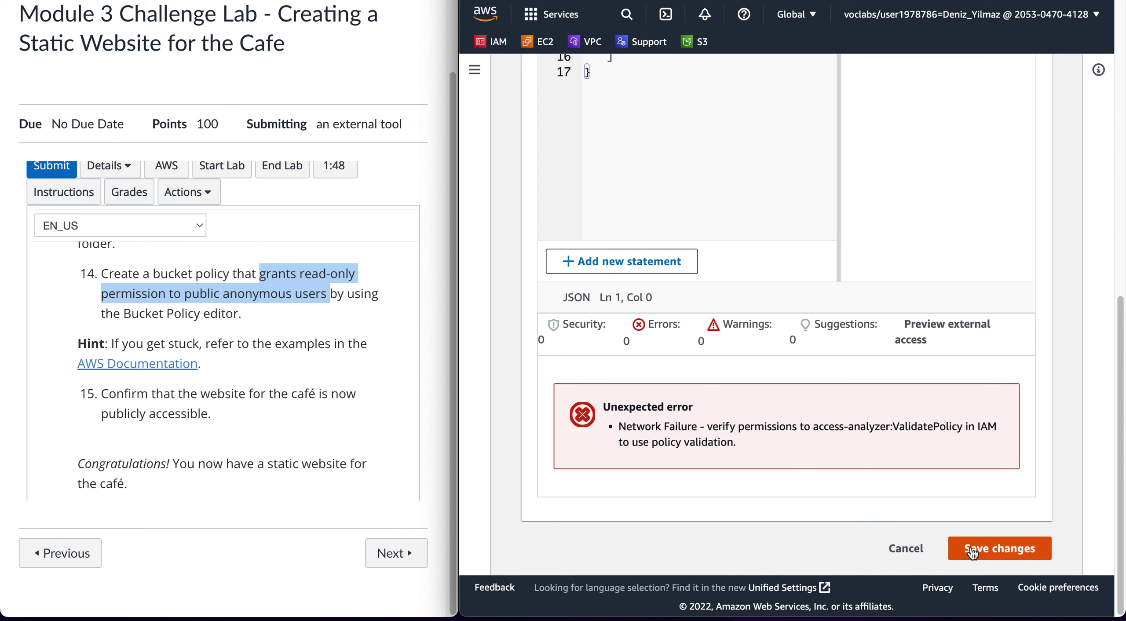
pyautogui.click(970, 545)
pyautogui.scroll(-3, 905, 410)
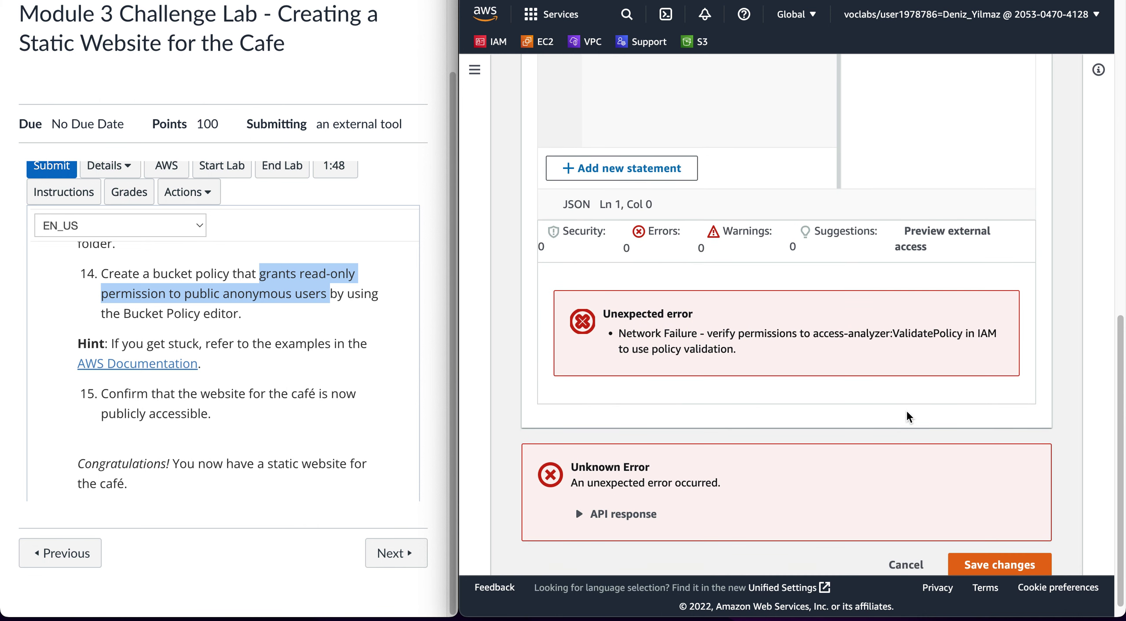
pyautogui.click(650, 514)
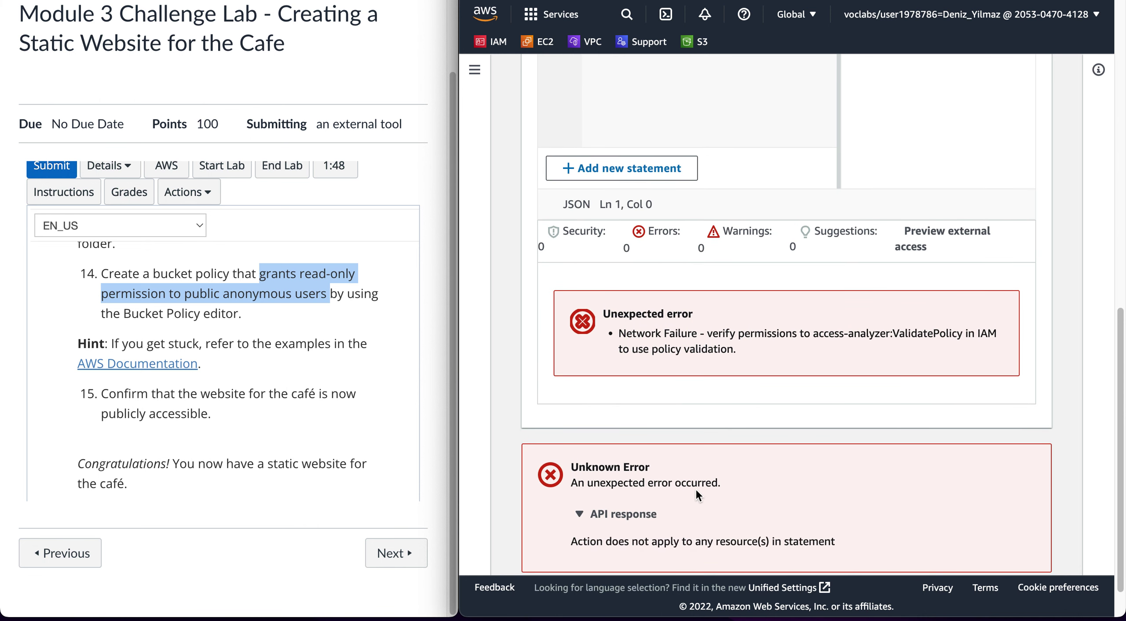
# Recheck the policy JSON and the error details, and try to save the bucket policy again
pyautogui.scroll(10, 695, 488)
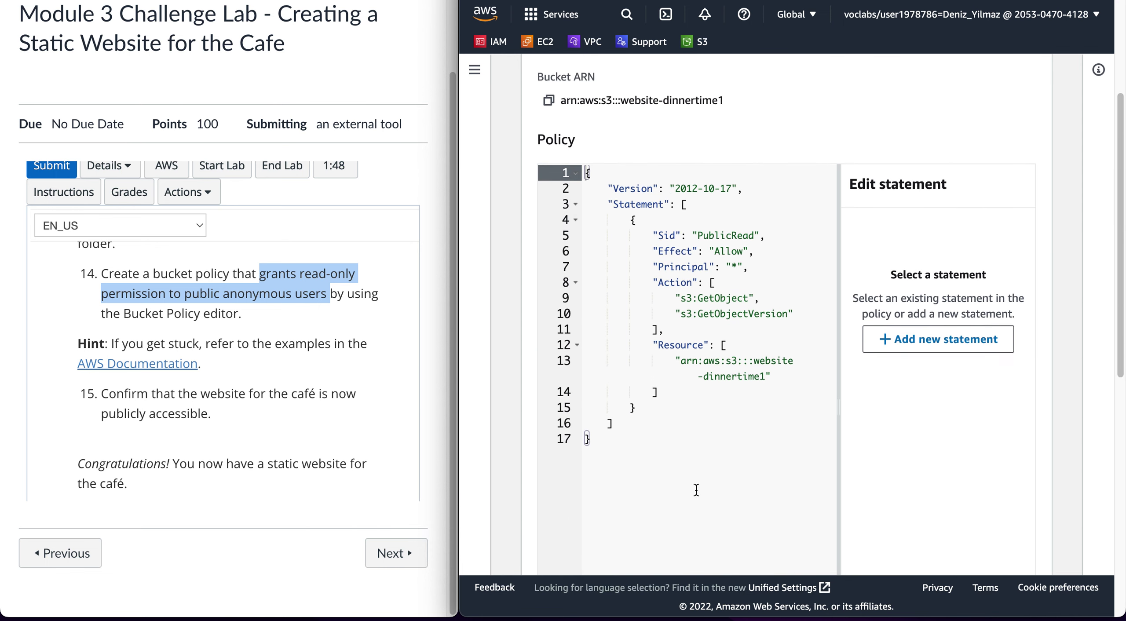
pyautogui.scroll(3, 696, 489)
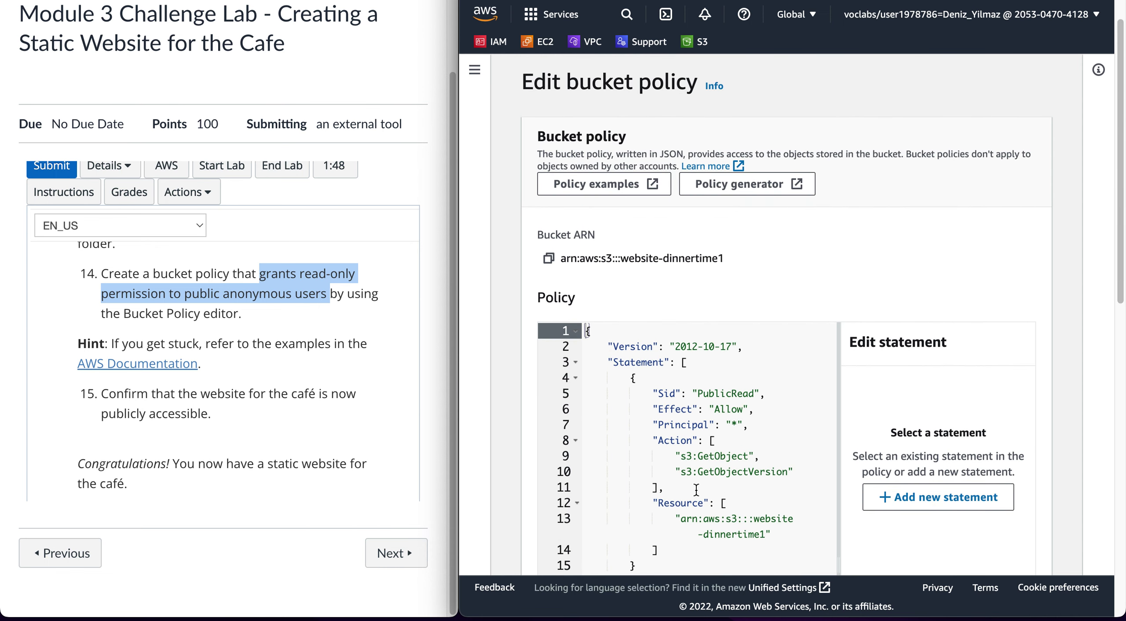
pyautogui.scroll(-1, 696, 489)
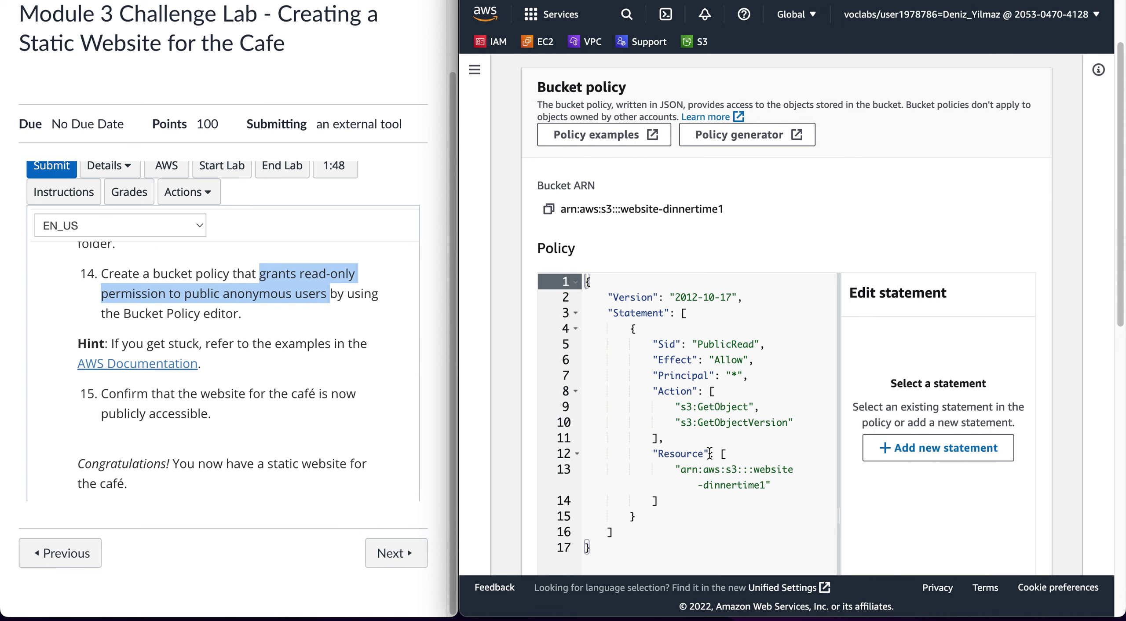
pyautogui.scroll(-1, 703, 460)
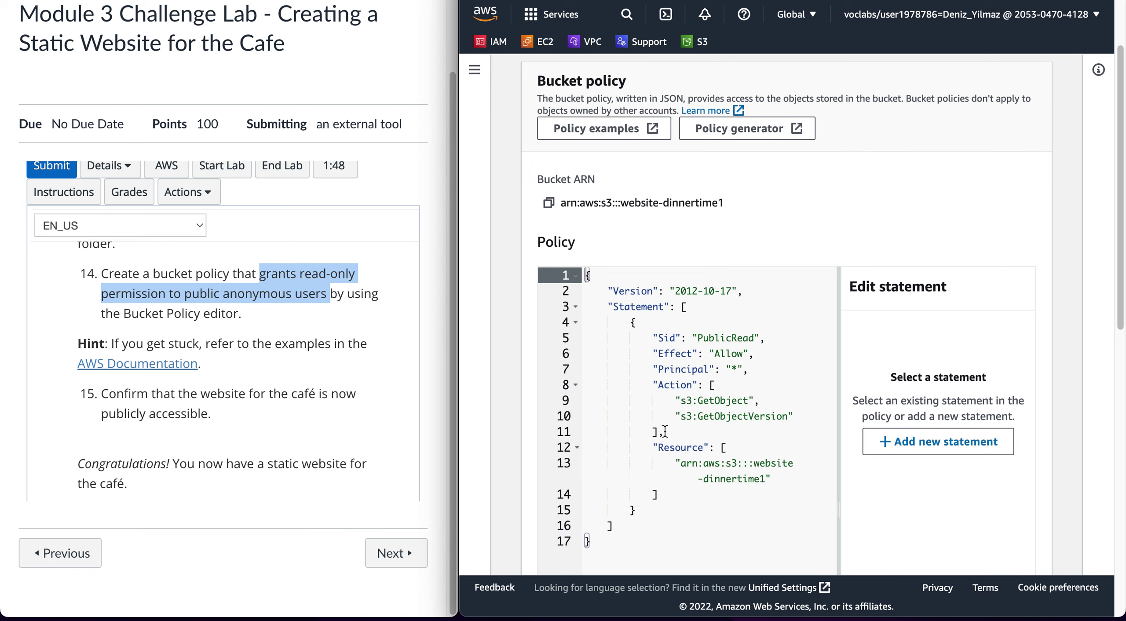
pyautogui.scroll(-6, 657, 403)
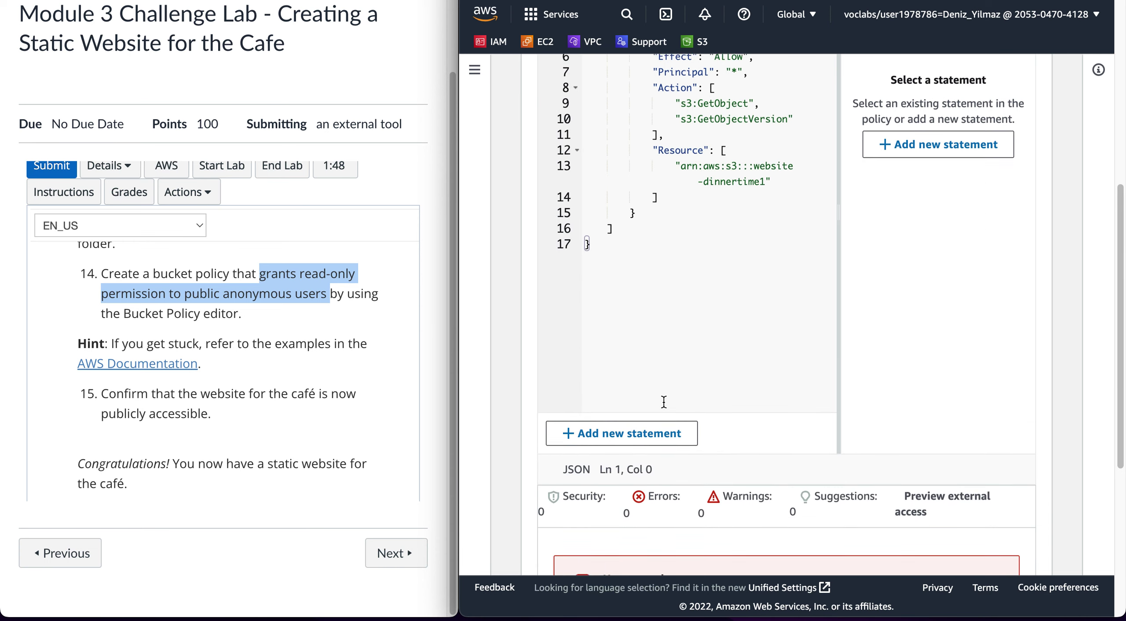
pyautogui.scroll(-5, 655, 404)
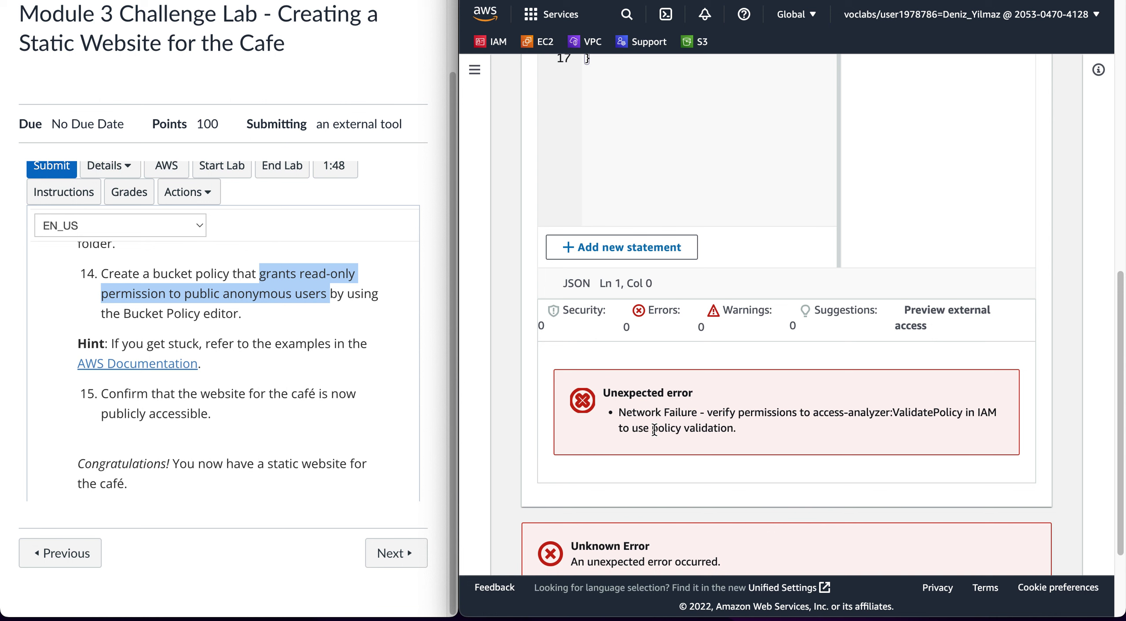
pyautogui.scroll(-3, 657, 436)
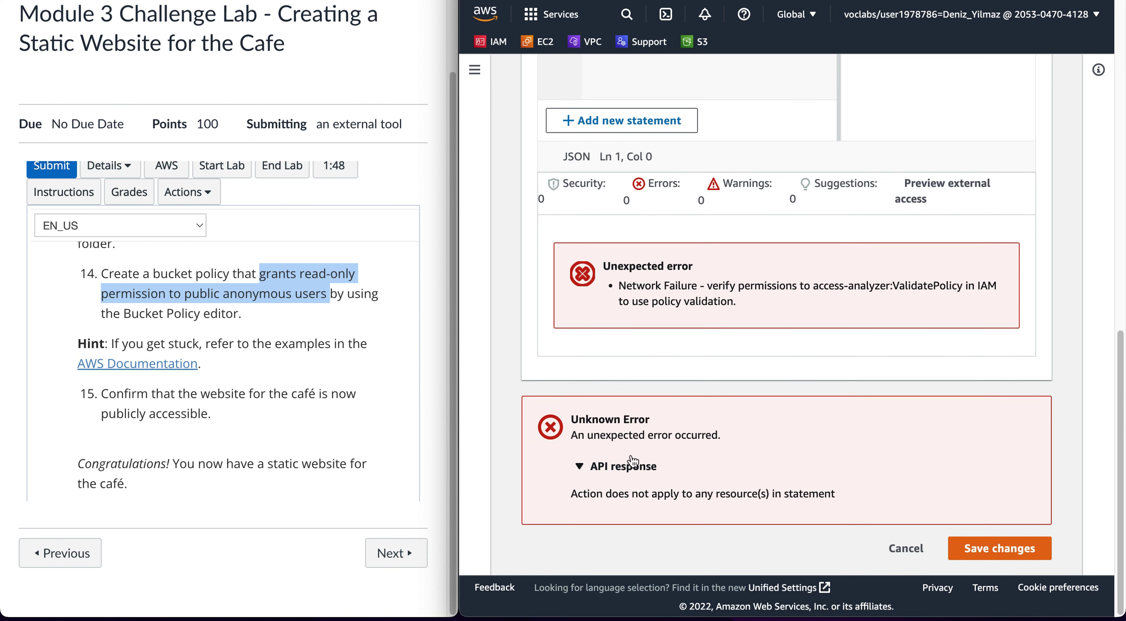
pyautogui.click(990, 550)
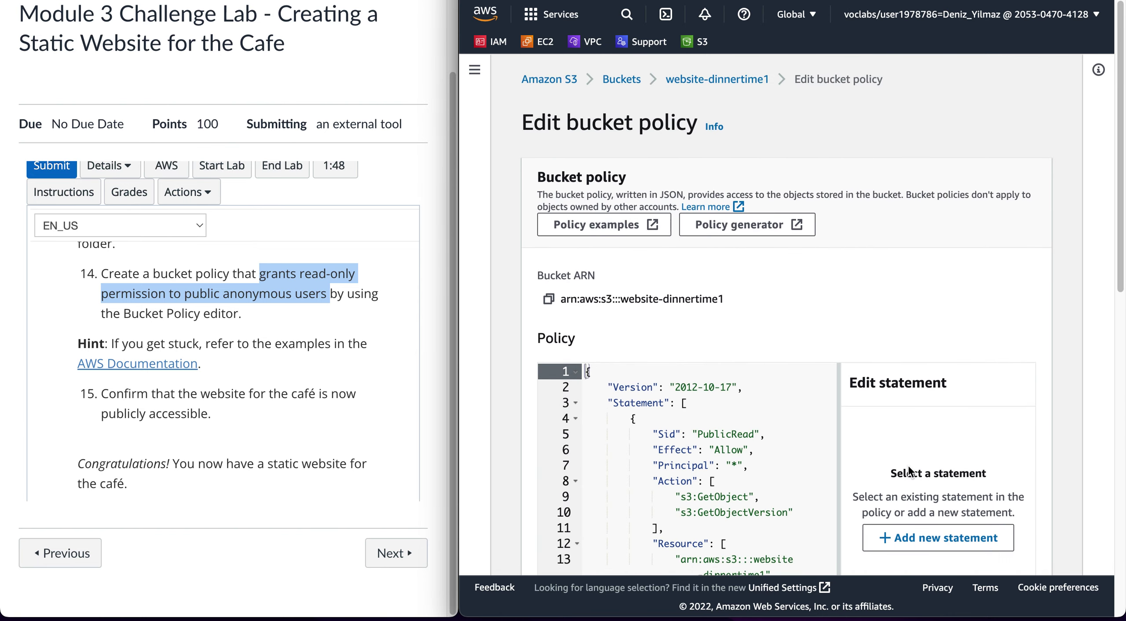
# Inspect the PublicRead statement's resource line and look through the services offered for its actions
pyautogui.click(740, 461)
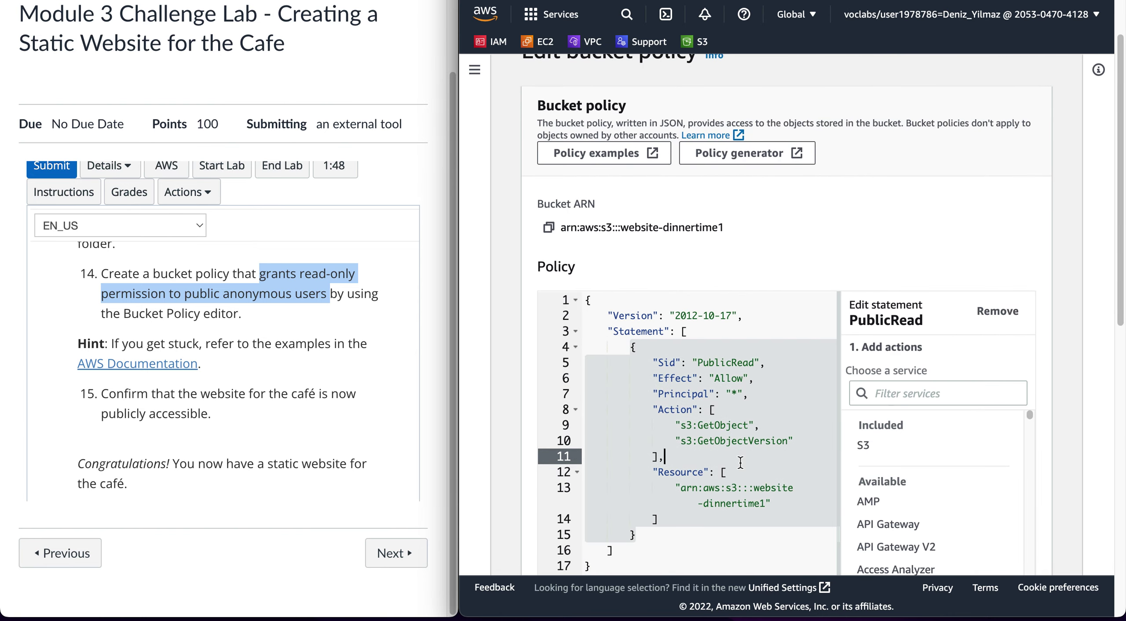
pyautogui.hotkey('ctrl', 'a')
pyautogui.click(737, 487)
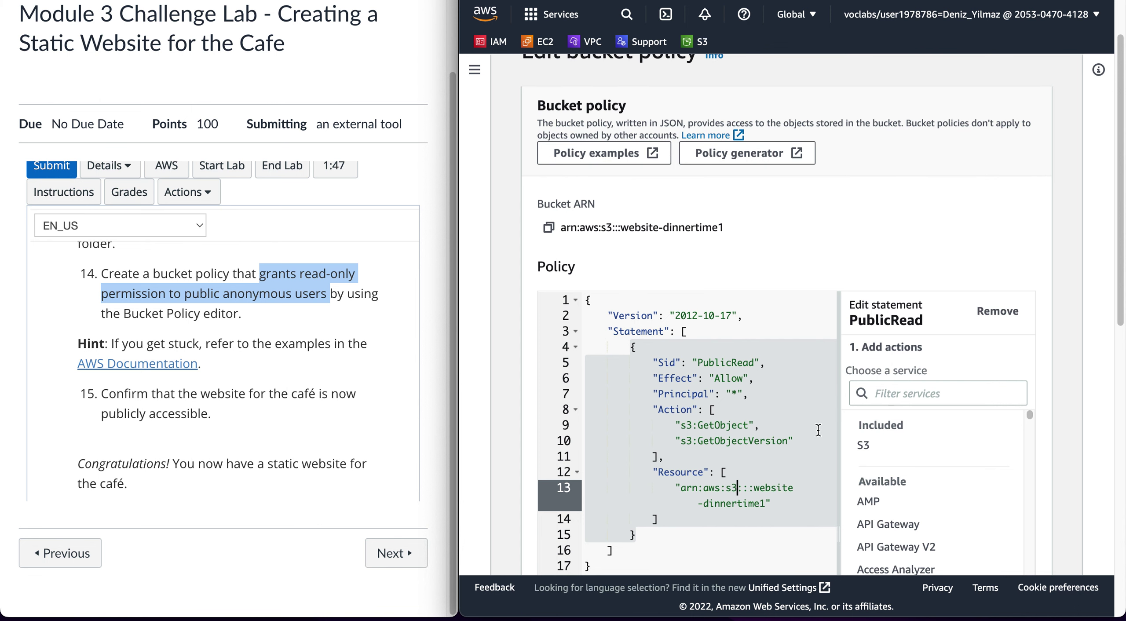
pyautogui.scroll(-3, 801, 298)
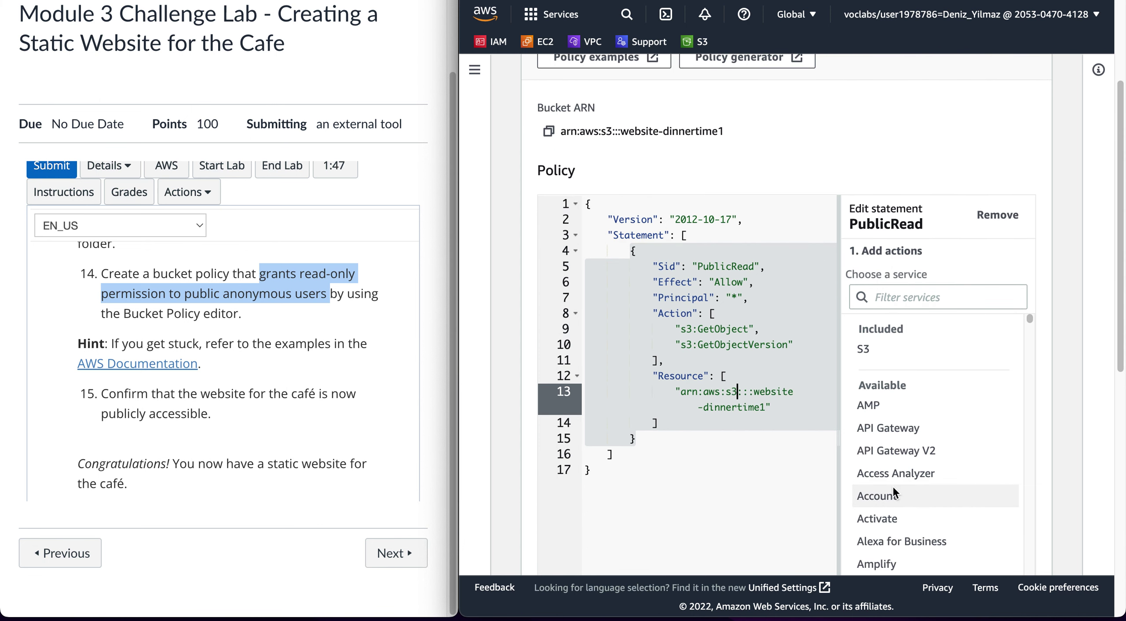
pyautogui.scroll(-3, 894, 492)
pyautogui.scroll(-2, 894, 493)
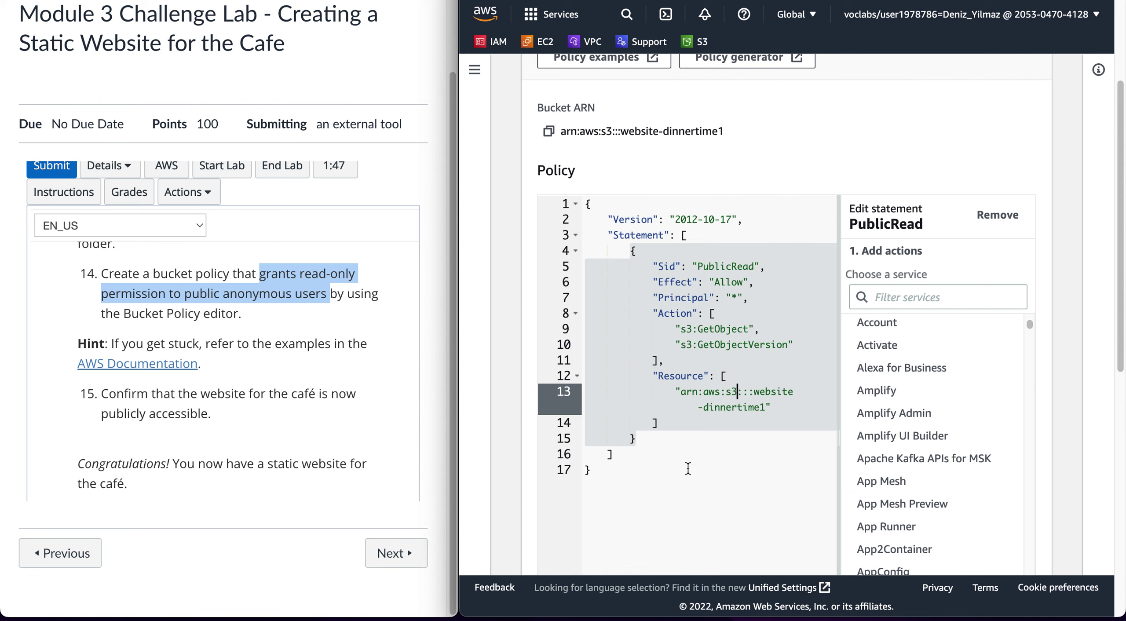
pyautogui.click(710, 486)
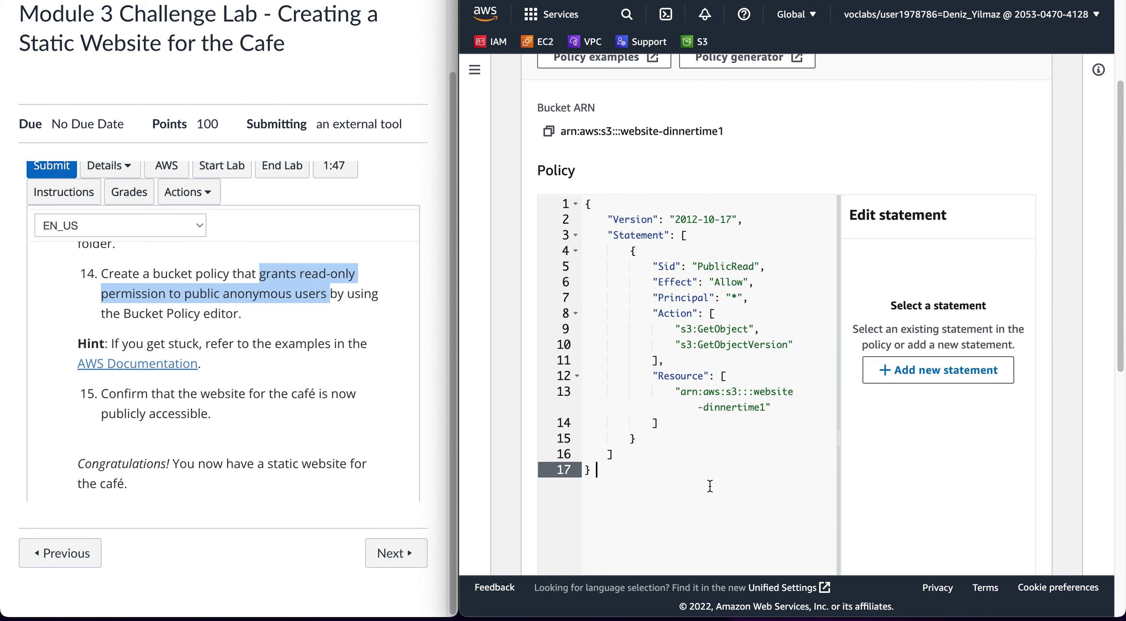
pyautogui.click(886, 371)
pyautogui.hotkey('ctrl', 'z')
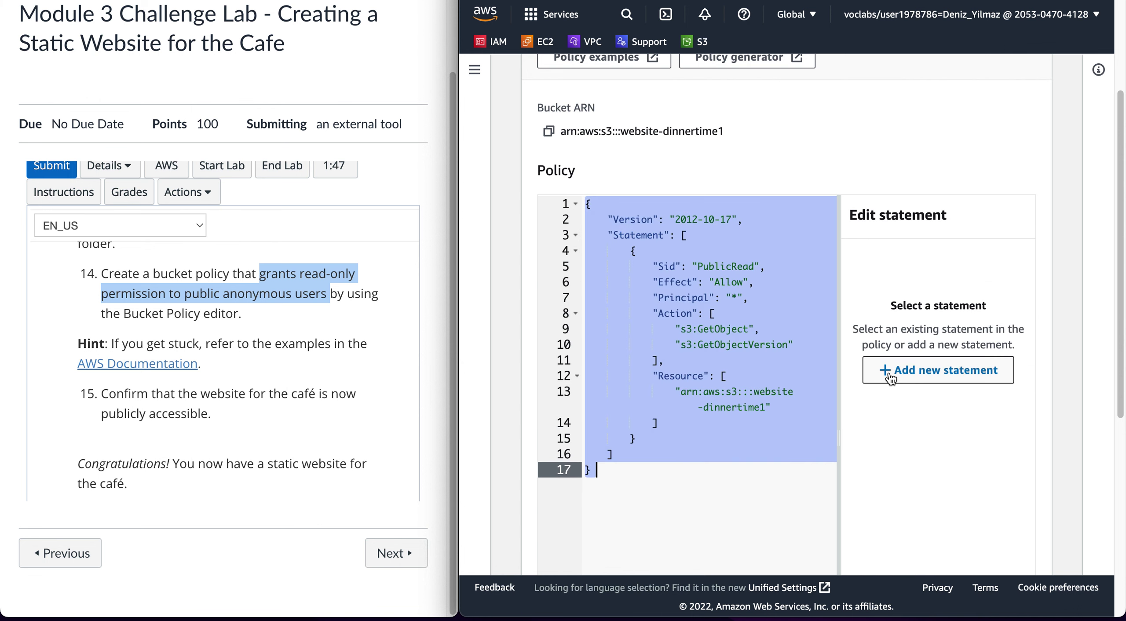
pyautogui.click(630, 444)
pyautogui.click(620, 467)
pyautogui.press('BackSpace')
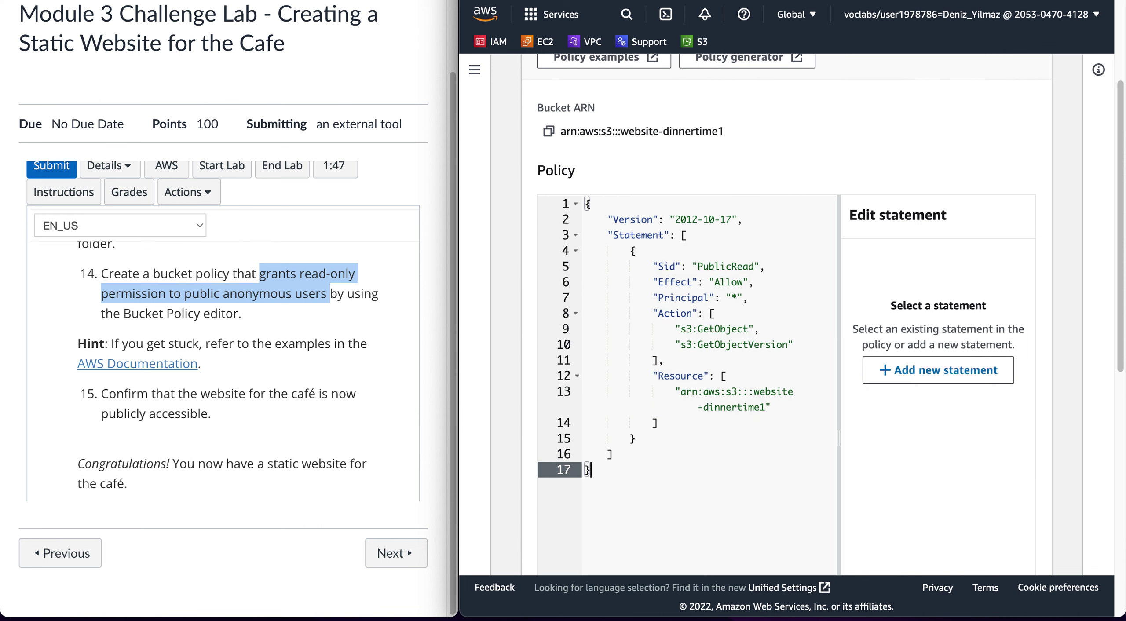
pyautogui.scroll(-8, 653, 494)
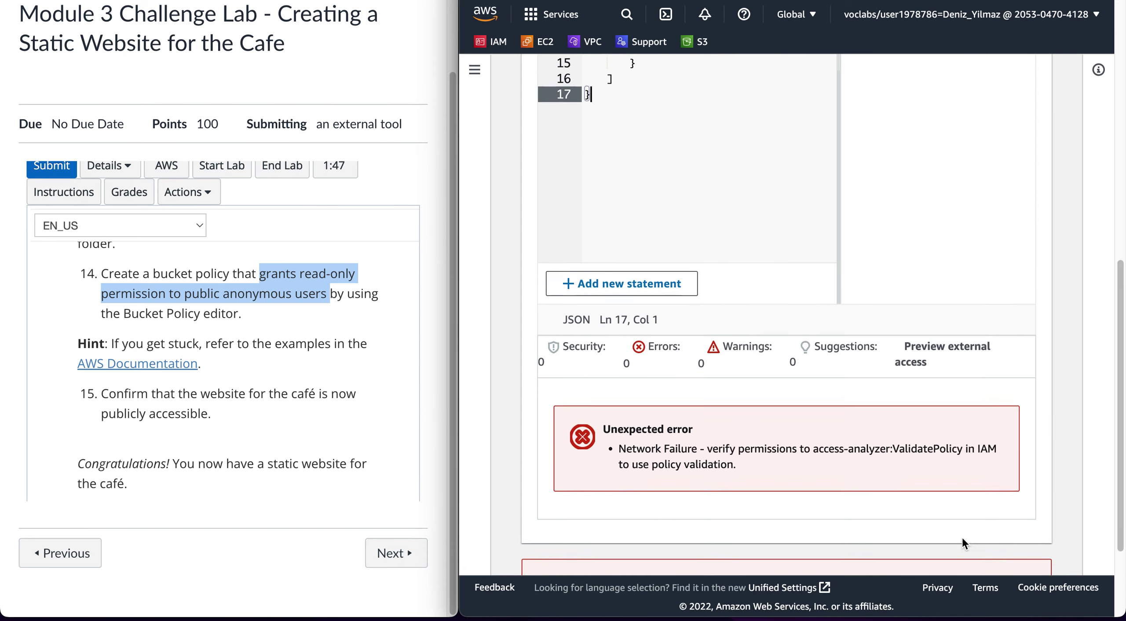
# Try to save the bucket policy again, expand the error's API response and recheck the PublicRead statement's Action block
pyautogui.scroll(-3, 973, 548)
pyautogui.click(1005, 548)
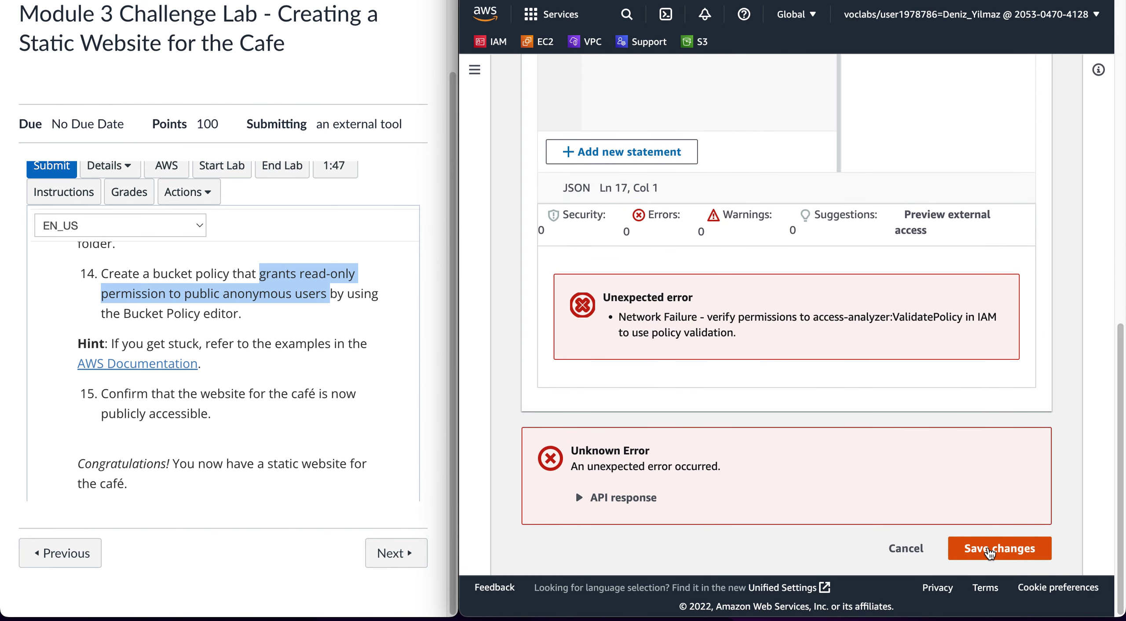
pyautogui.click(629, 503)
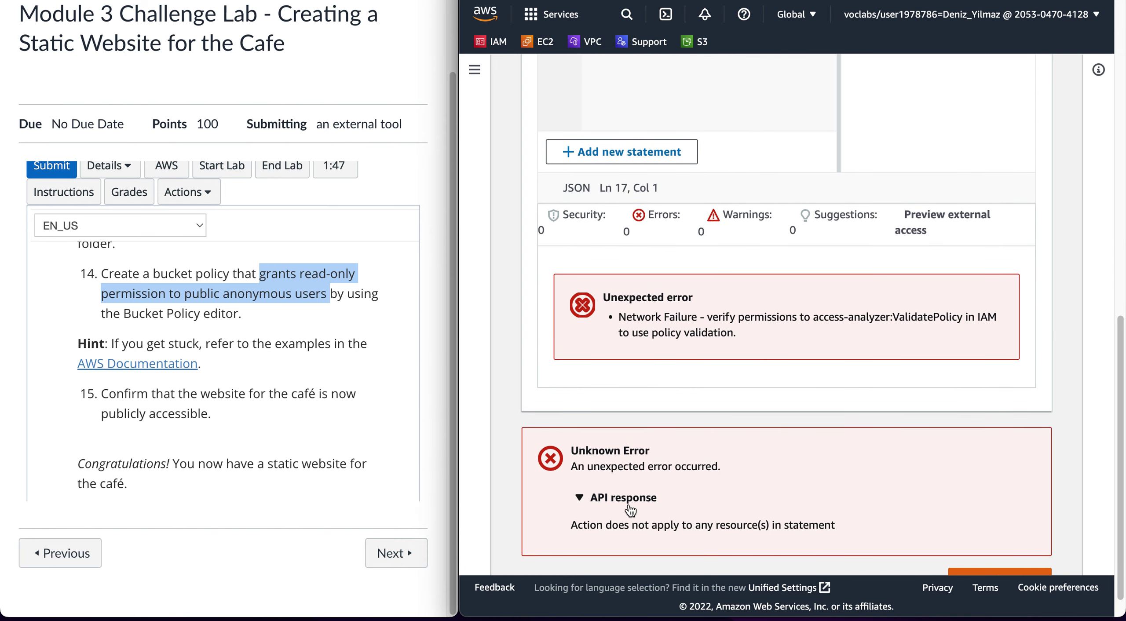
pyautogui.scroll(10, 631, 509)
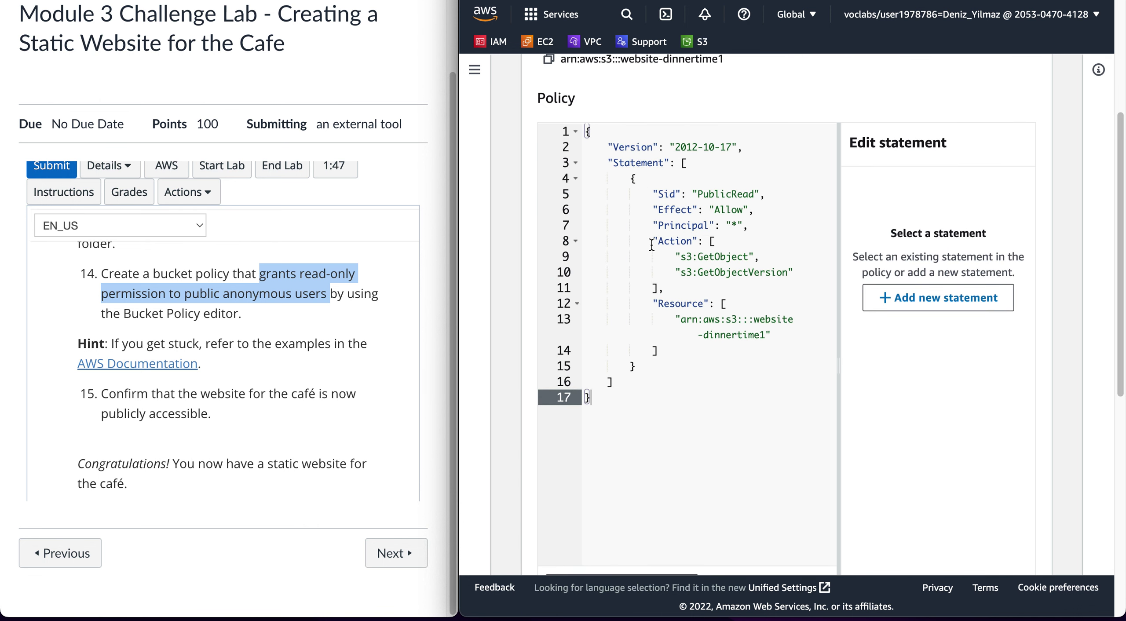
pyautogui.moveTo(654, 241); pyautogui.dragTo(703, 243)
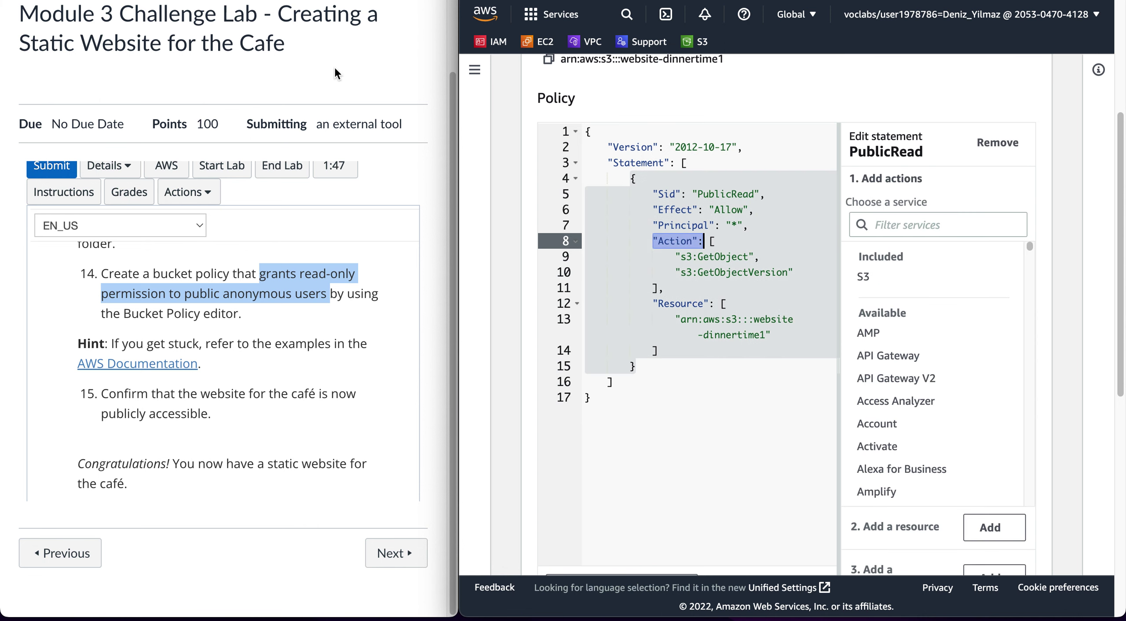
# Compare the policy with the AWS documentation example for granting read-only permission to an anonymous user
pyautogui.click(222, 3)
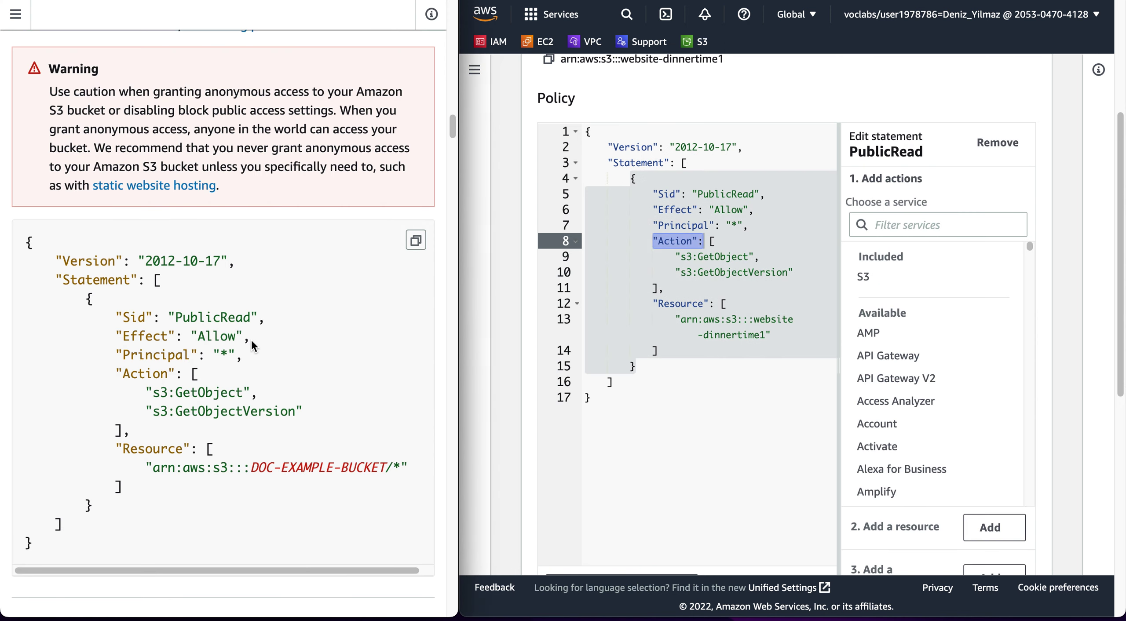
pyautogui.scroll(-1, 251, 338)
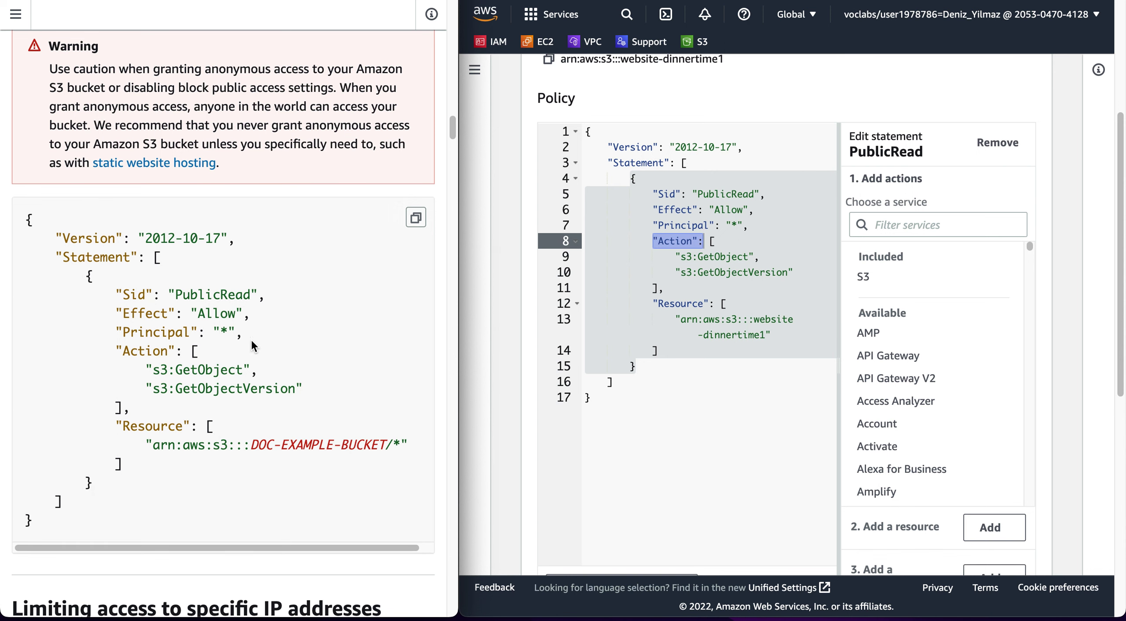
pyautogui.scroll(-5, 251, 337)
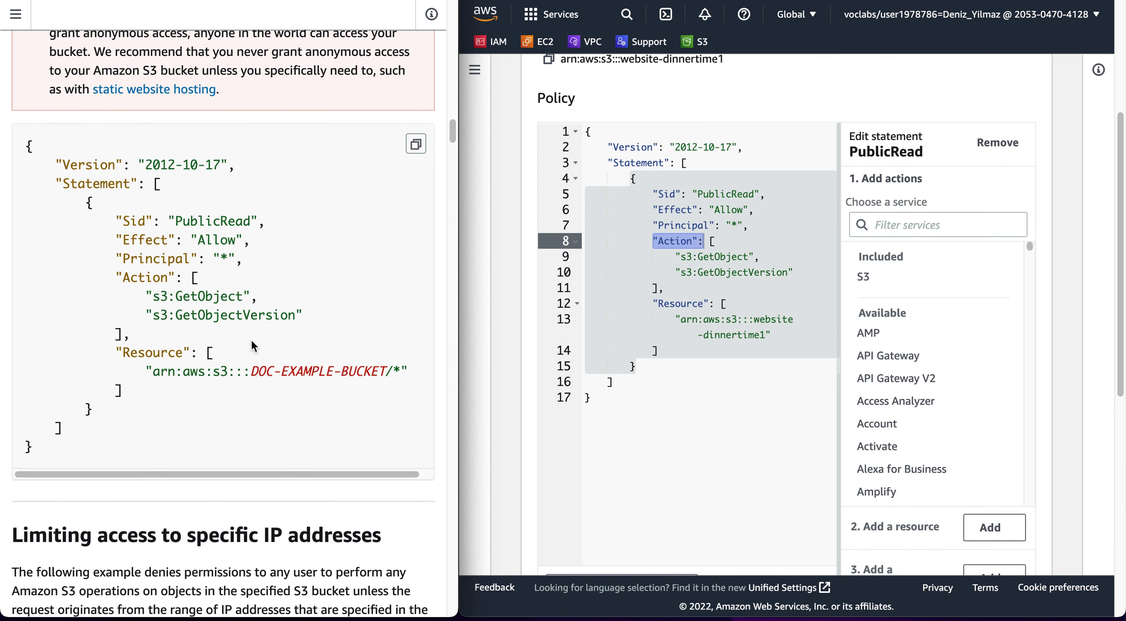
pyautogui.scroll(7, 251, 338)
pyautogui.scroll(4, 251, 345)
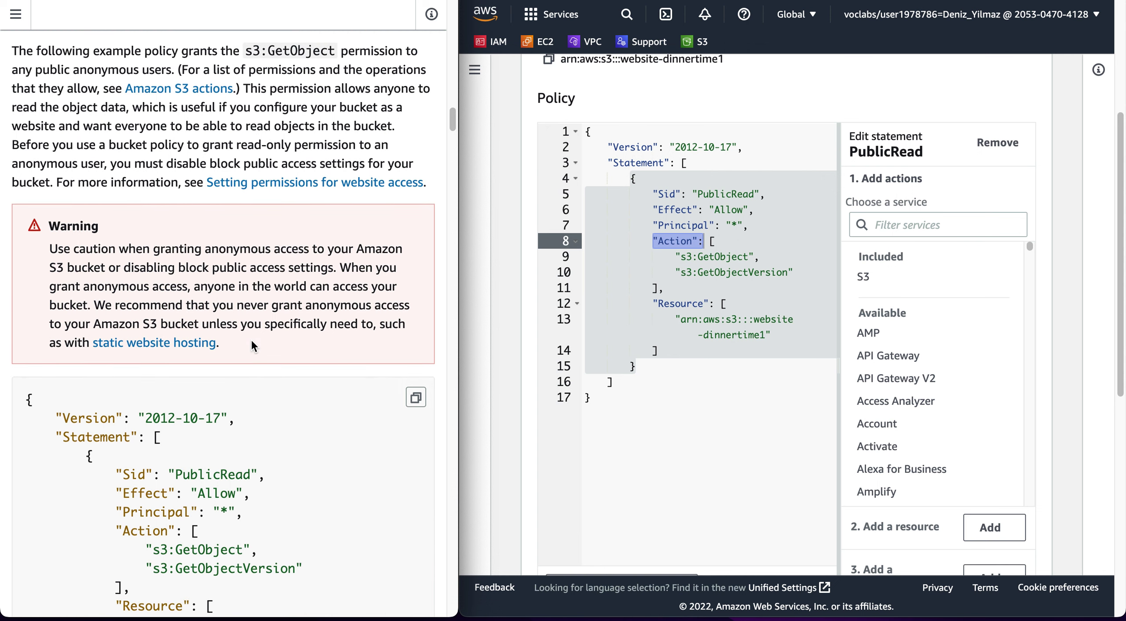
pyautogui.scroll(2, 252, 344)
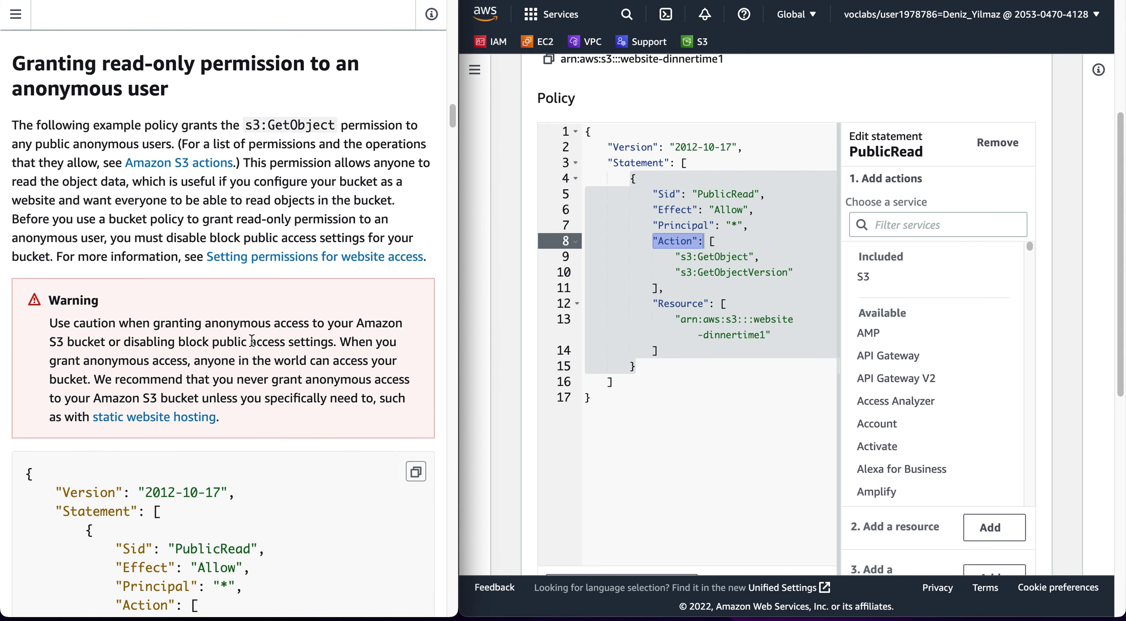
pyautogui.press('super+w')
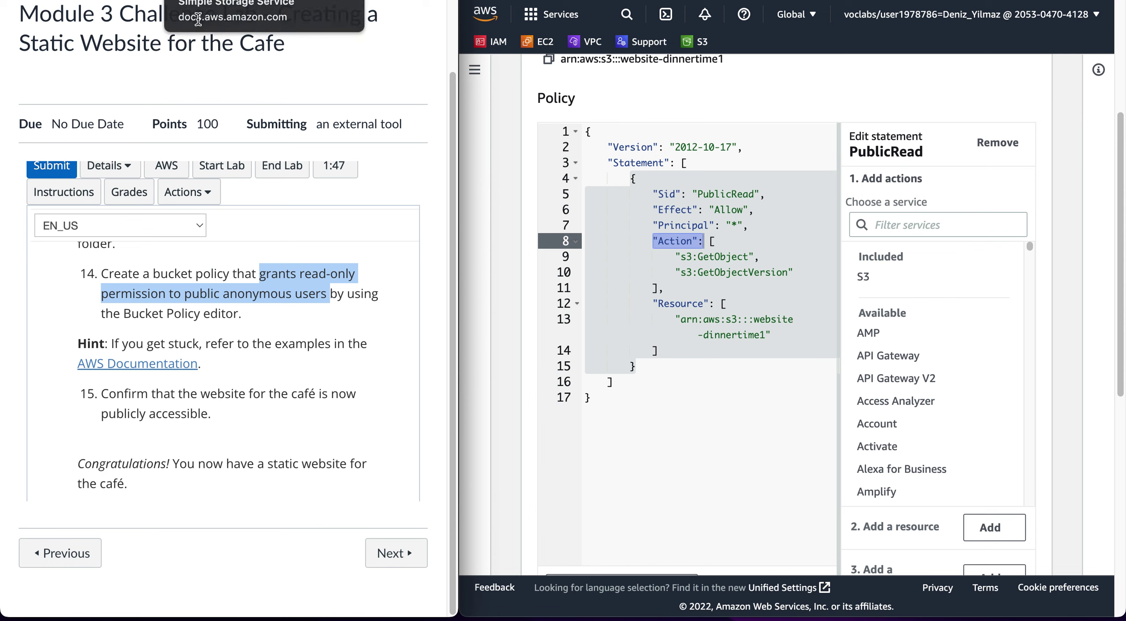
# Reread the bucket policy task in the lab instructions and look over the policy editor's service list
pyautogui.scroll(5, 247, 252)
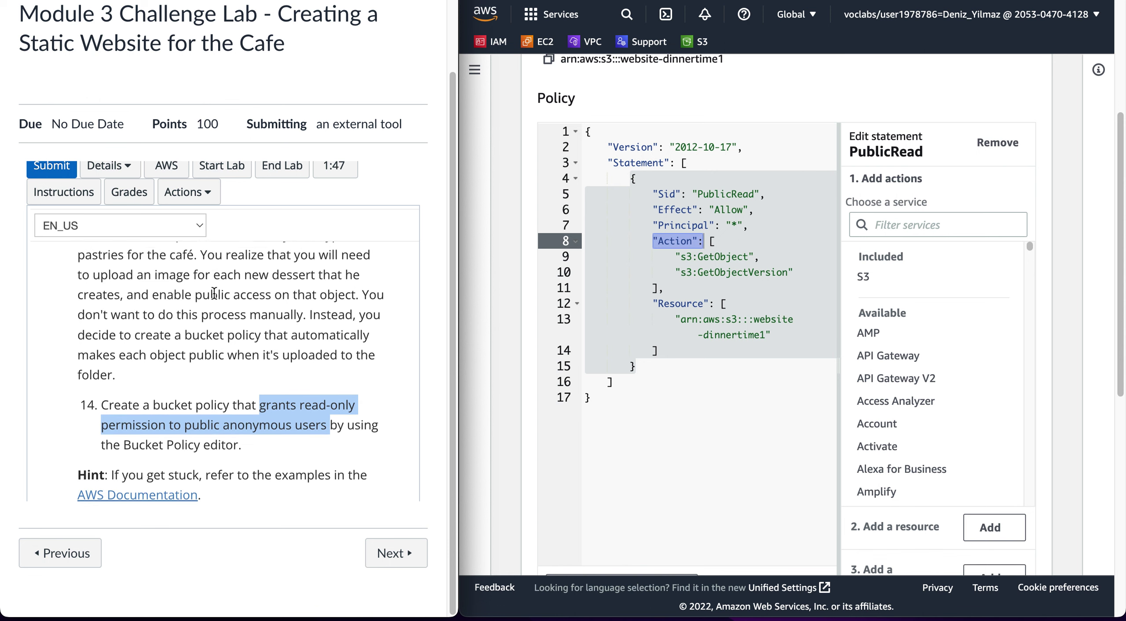
pyautogui.scroll(-4, 215, 293)
pyautogui.scroll(-3, 214, 294)
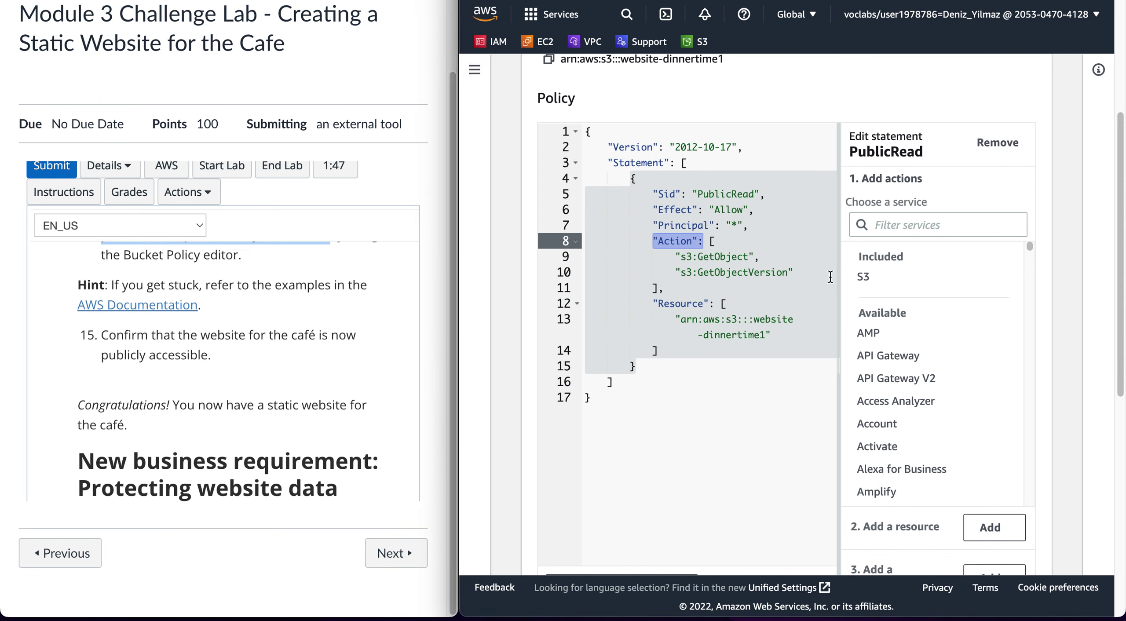
pyautogui.scroll(-3, 914, 453)
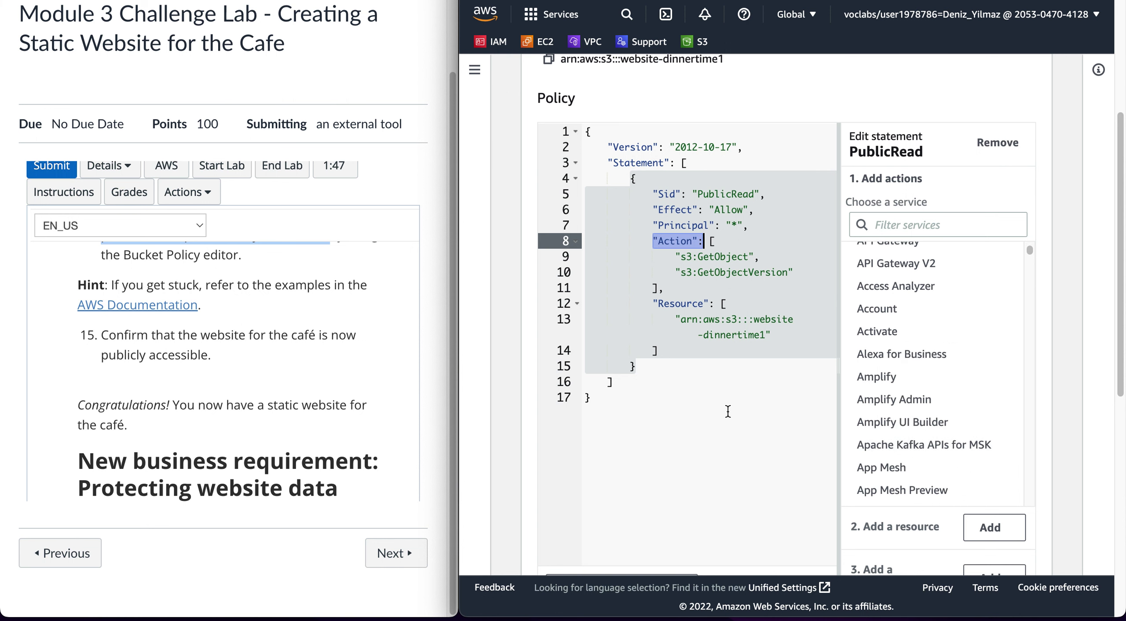
pyautogui.click(770, 422)
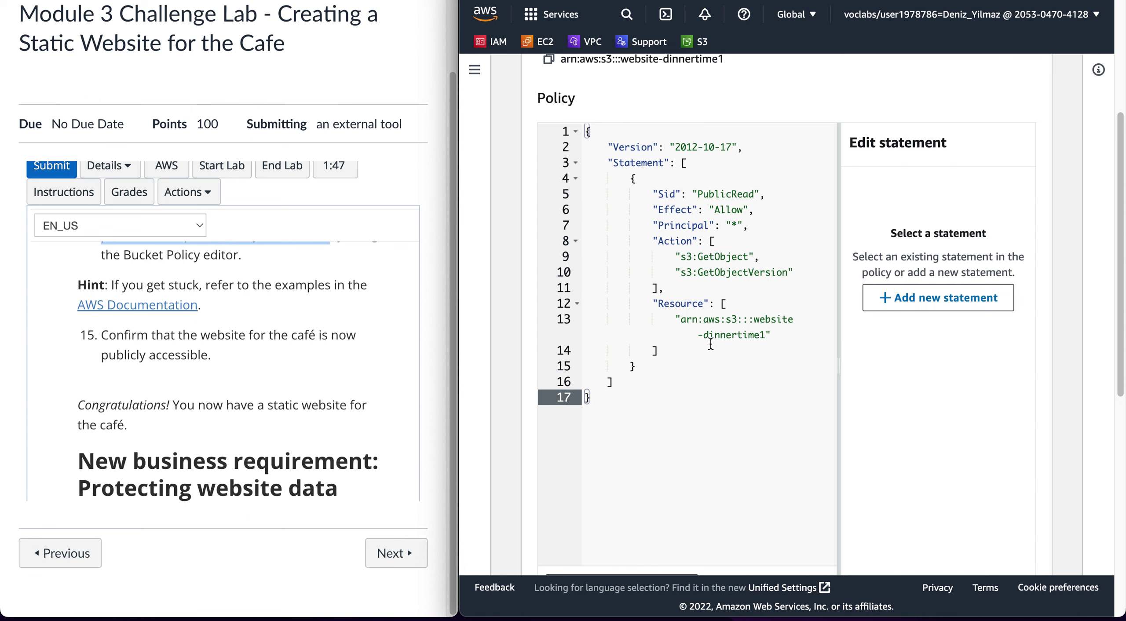
# Collapse the API response, retry saving the unchanged policy and return to its JSON
pyautogui.scroll(-10, 727, 385)
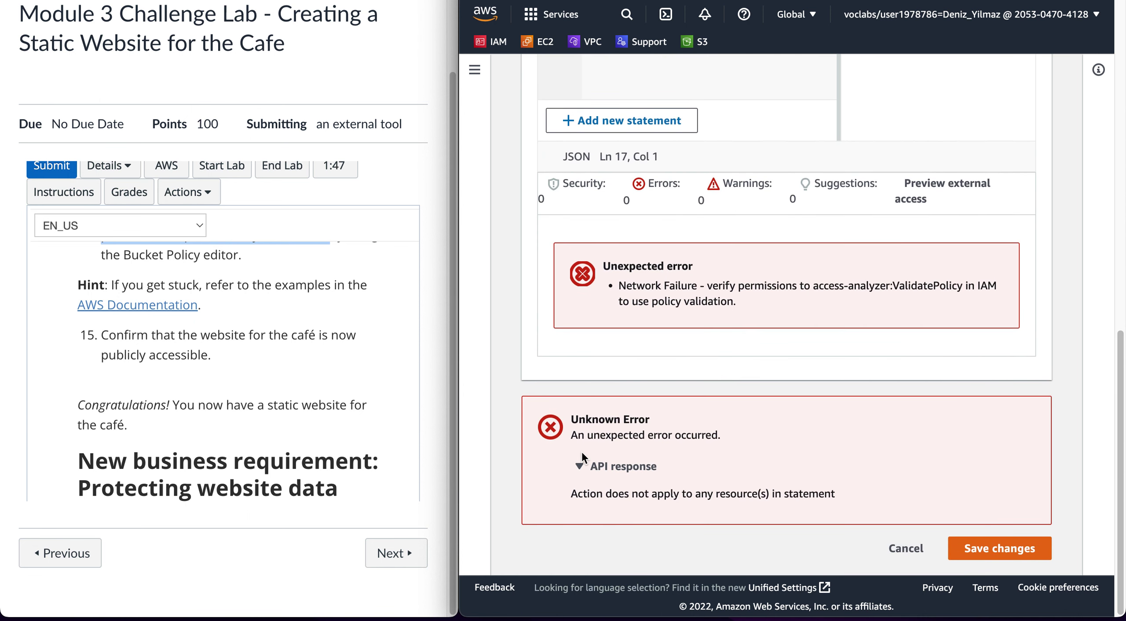
pyautogui.click(578, 465)
pyautogui.click(989, 550)
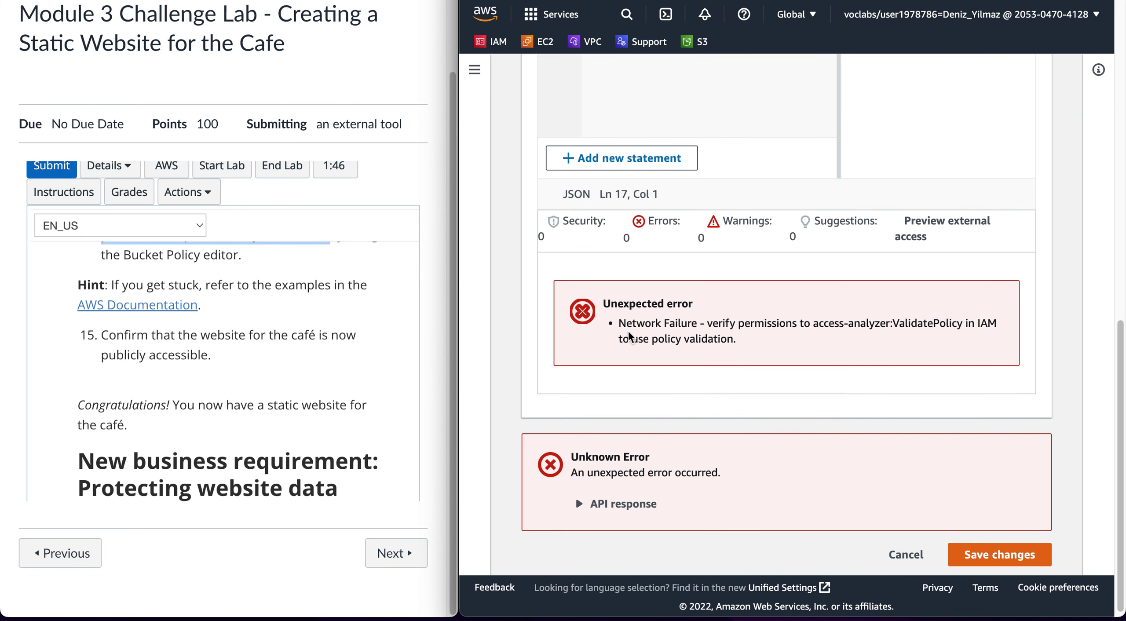
pyautogui.scroll(10, 723, 306)
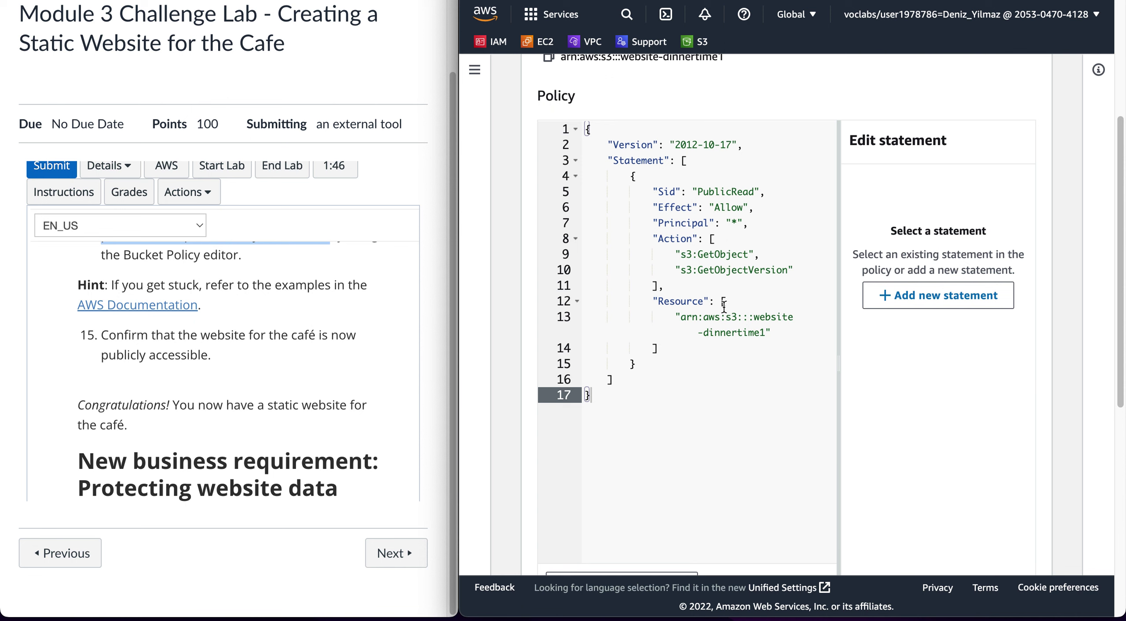
# Undo the resource ARN replacement, restoring the example value arn:aws:s3:::DOC-EXAMPLE-BUCKET/* in the PublicRead statement
pyautogui.click(709, 328)
pyautogui.hotkey('ctrl', 'z')
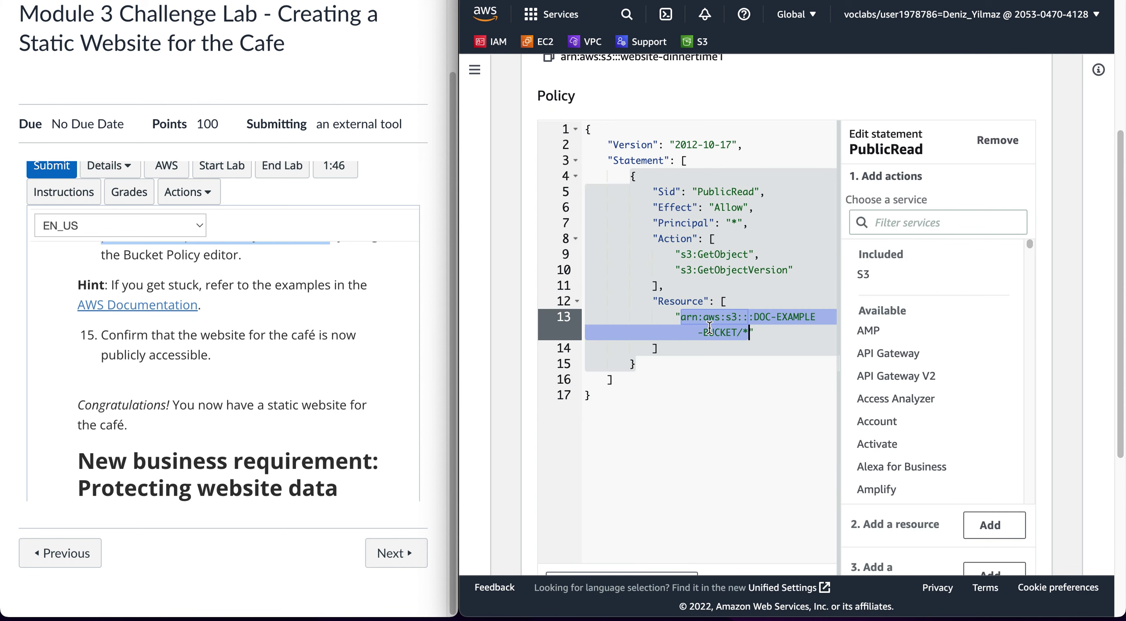
pyautogui.click(745, 378)
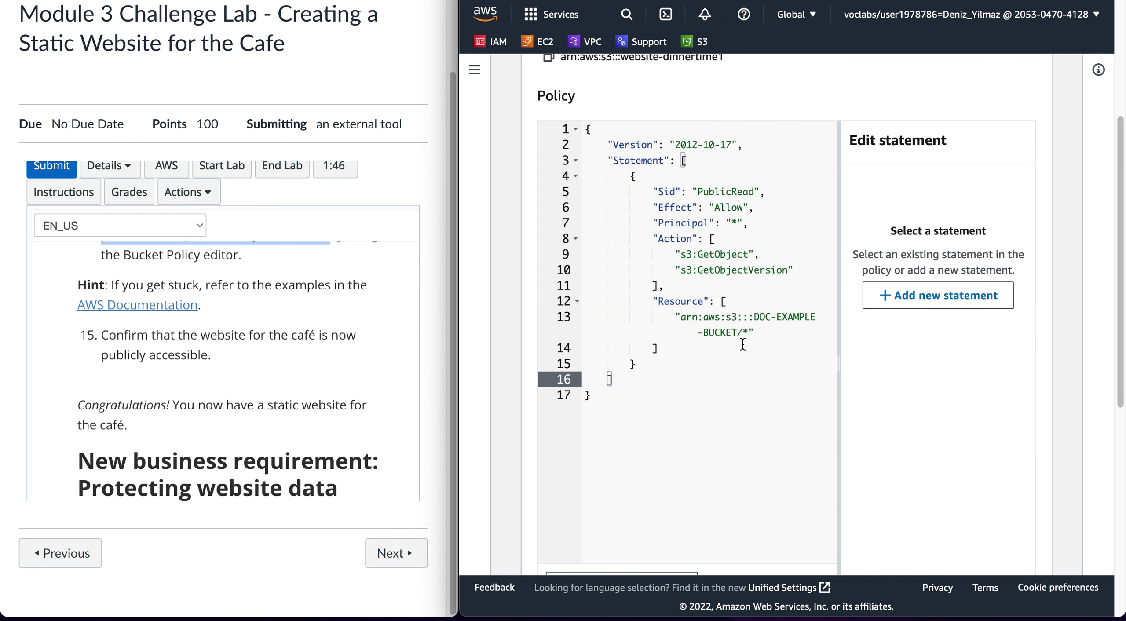
# Replace only DOC-EXAMPLE-BUCKET in the resource ARN with website-dinnertime1, keeping the /* suffix, and save the bucket policy
pyautogui.scroll(1, 742, 334)
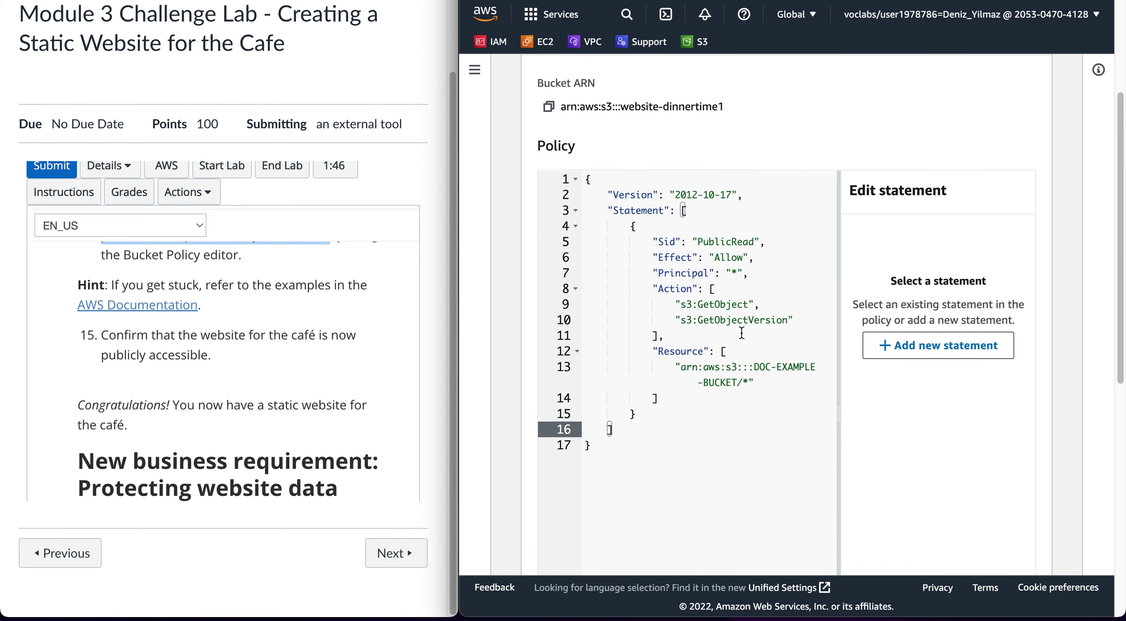
pyautogui.scroll(1, 741, 332)
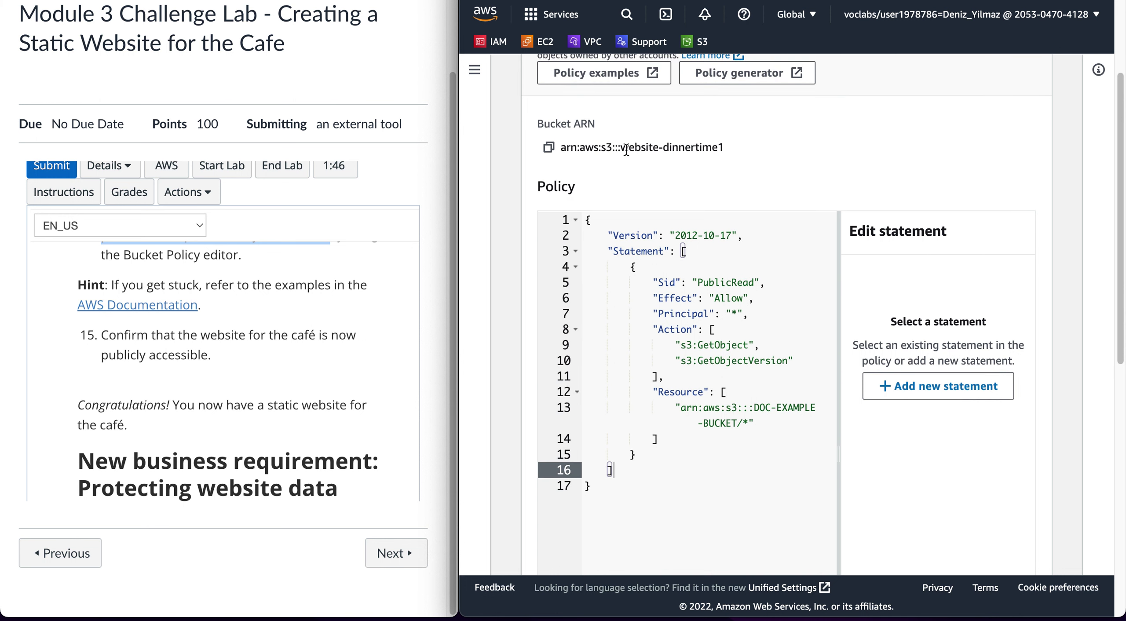
pyautogui.moveTo(623, 148); pyautogui.dragTo(723, 148)
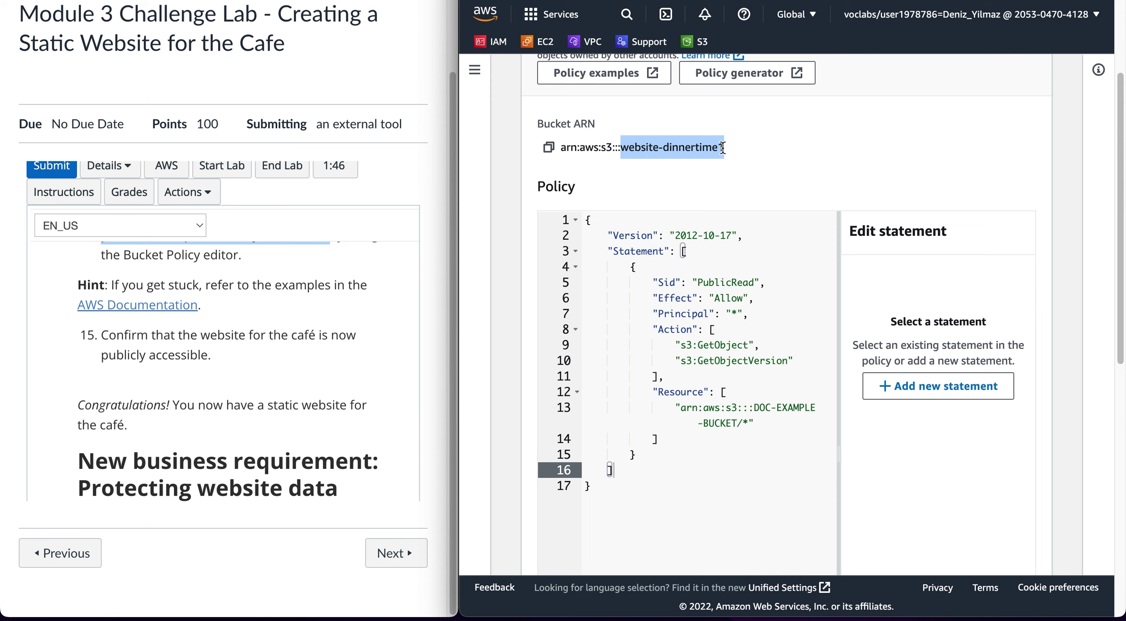
pyautogui.click(753, 408)
pyautogui.moveTo(753, 408); pyautogui.dragTo(736, 423)
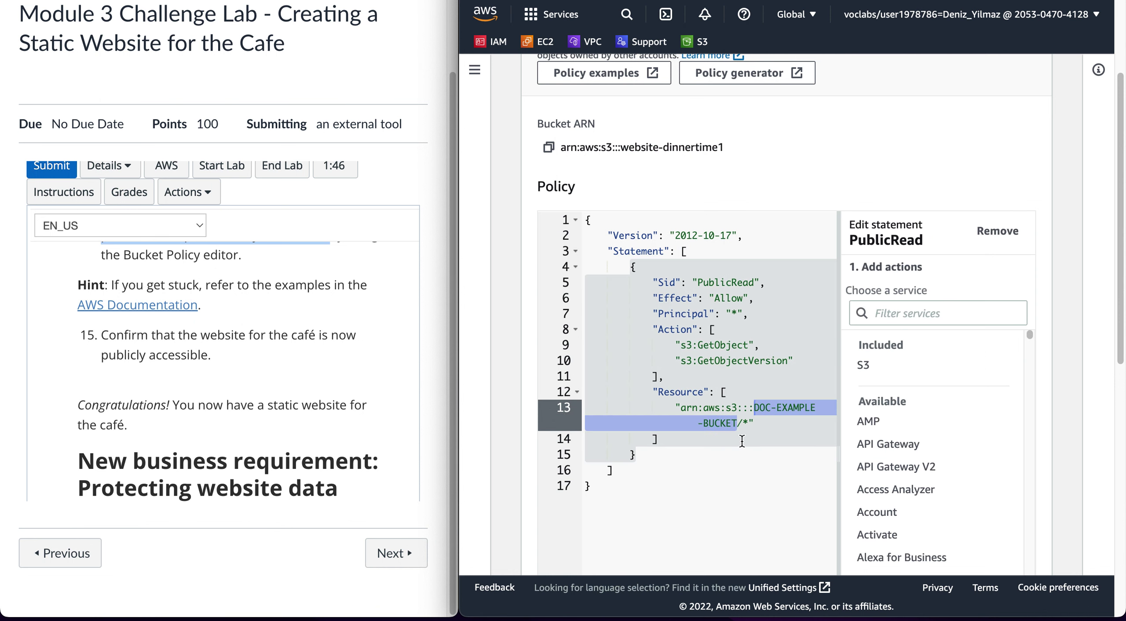
pyautogui.write('website-dinnertime1')
pyautogui.scroll(-10, 741, 441)
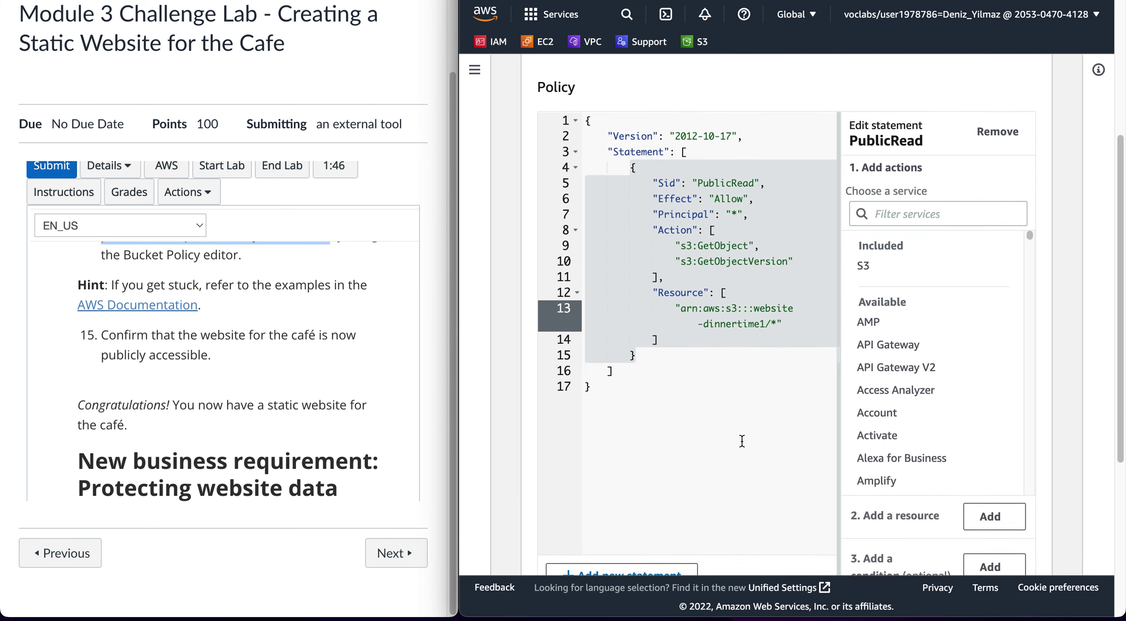
pyautogui.click(969, 542)
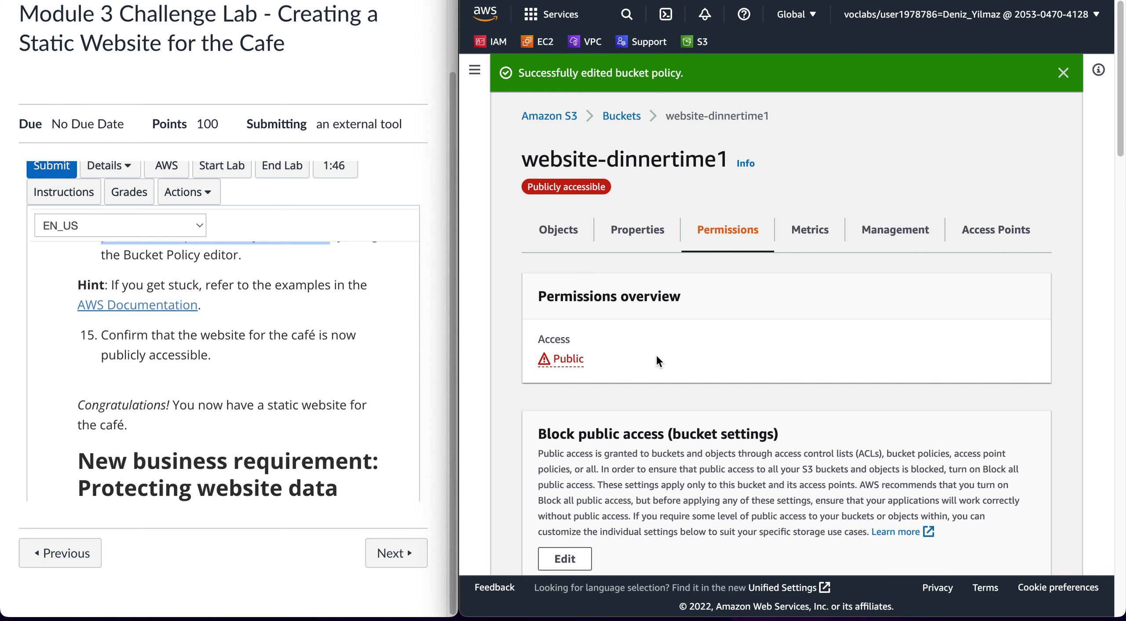
# Read task 15 in the lab instructions and reload the café website to check that it is publicly accessible
pyautogui.scroll(-3, 658, 408)
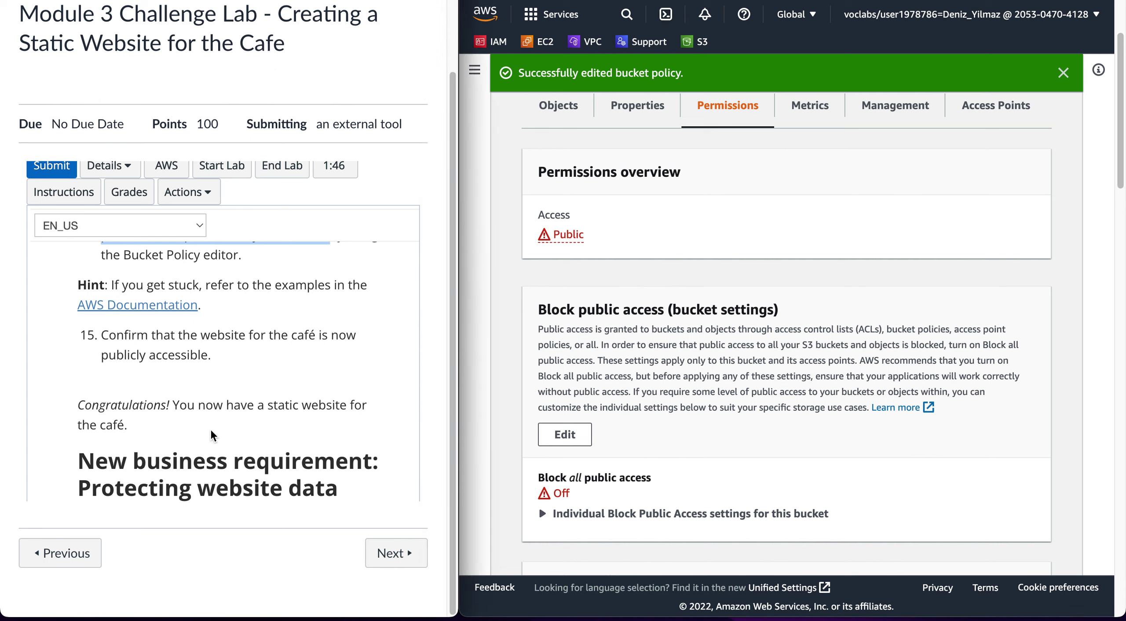
pyautogui.scroll(-1, 211, 447)
pyautogui.scroll(2, 211, 448)
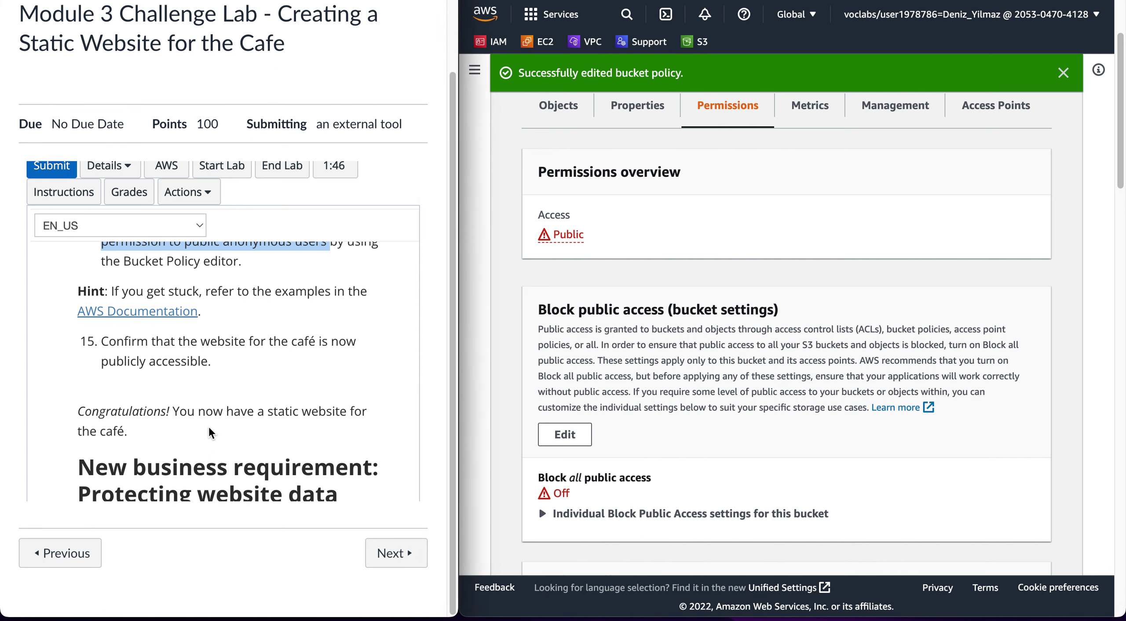
pyautogui.moveTo(223, 380); pyautogui.dragTo(100, 356)
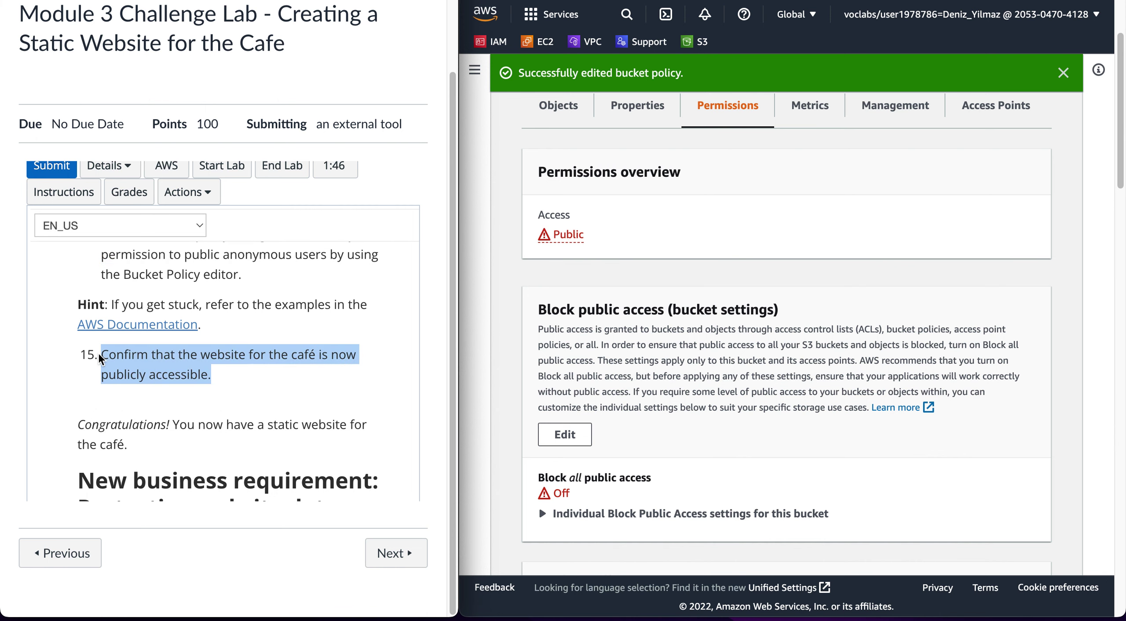
pyautogui.hotkey('ctrl', 'Tab')
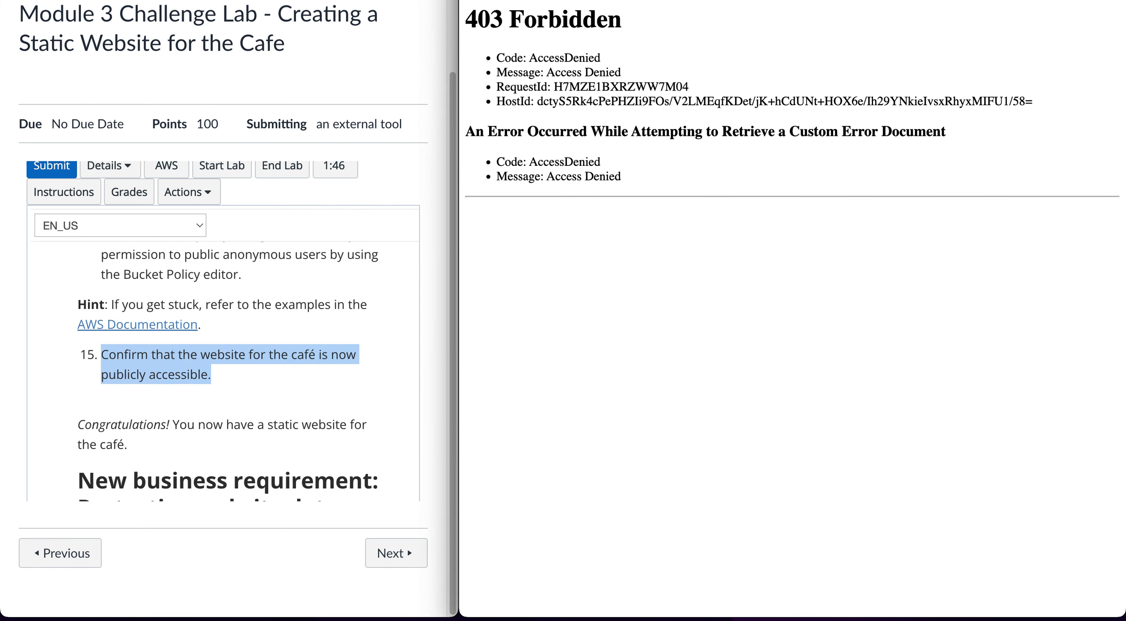
pyautogui.hotkey('ctrl', 'r')
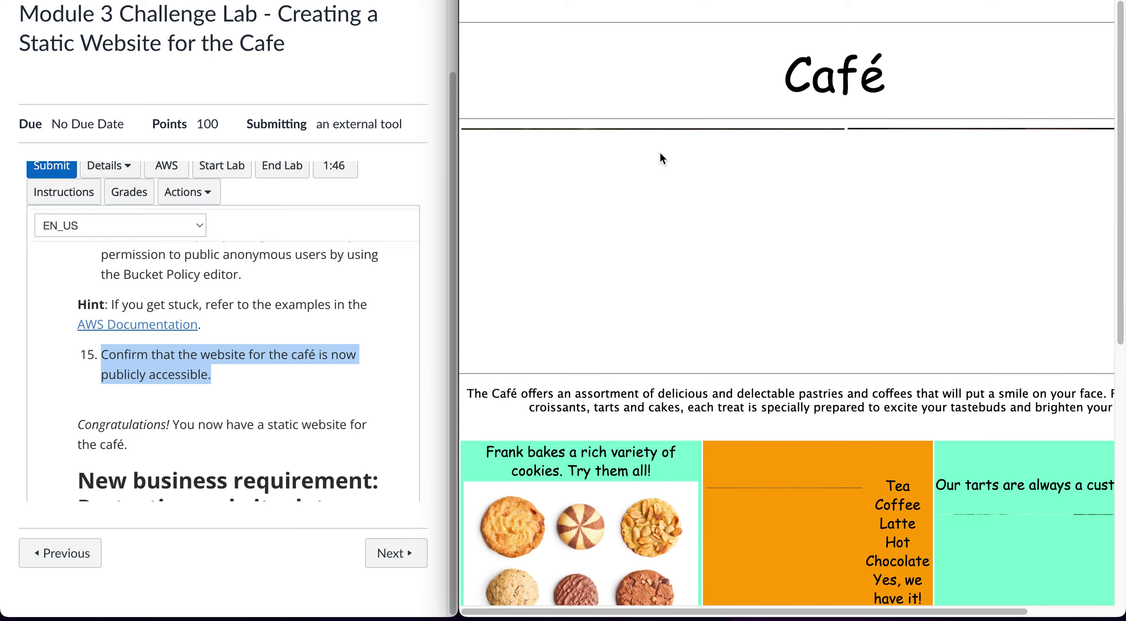
pyautogui.scroll(-10, 706, 296)
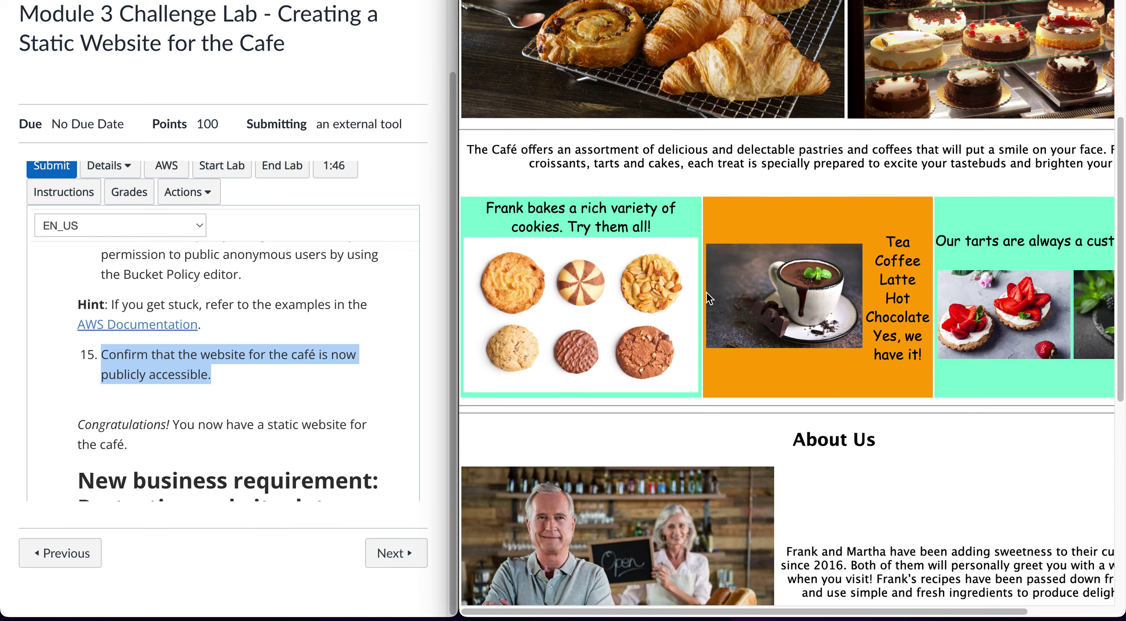
pyautogui.scroll(10, 706, 286)
pyautogui.hotkey('ctrl', 'shift', 'Tab')
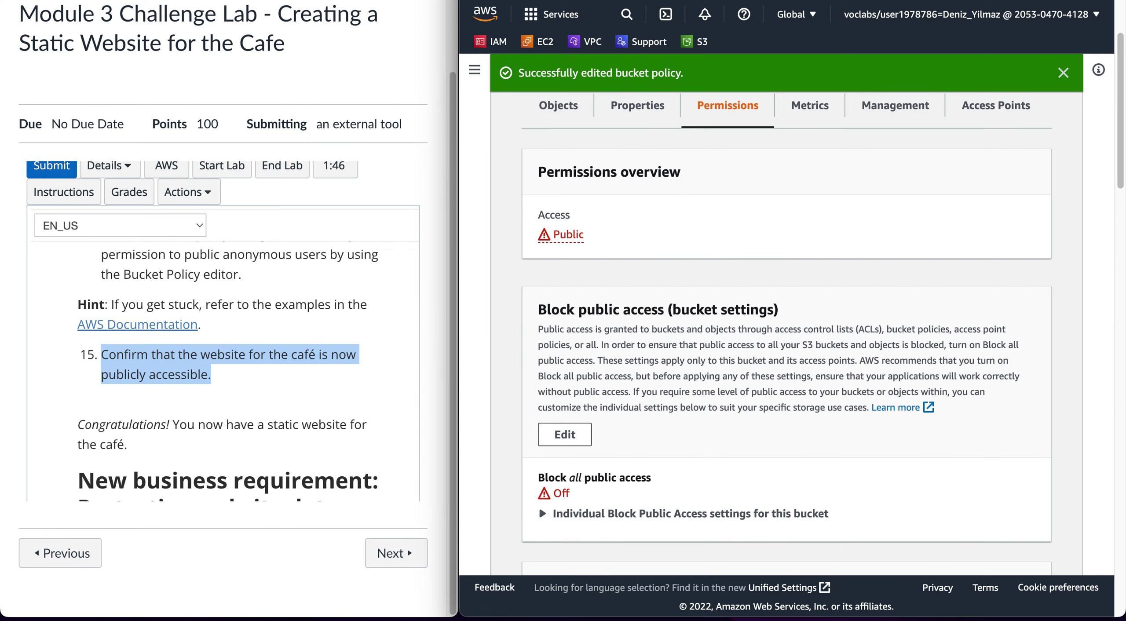
# Read the Challenge #2 introduction about protecting website data in the lab instructions
pyautogui.click(238, 415)
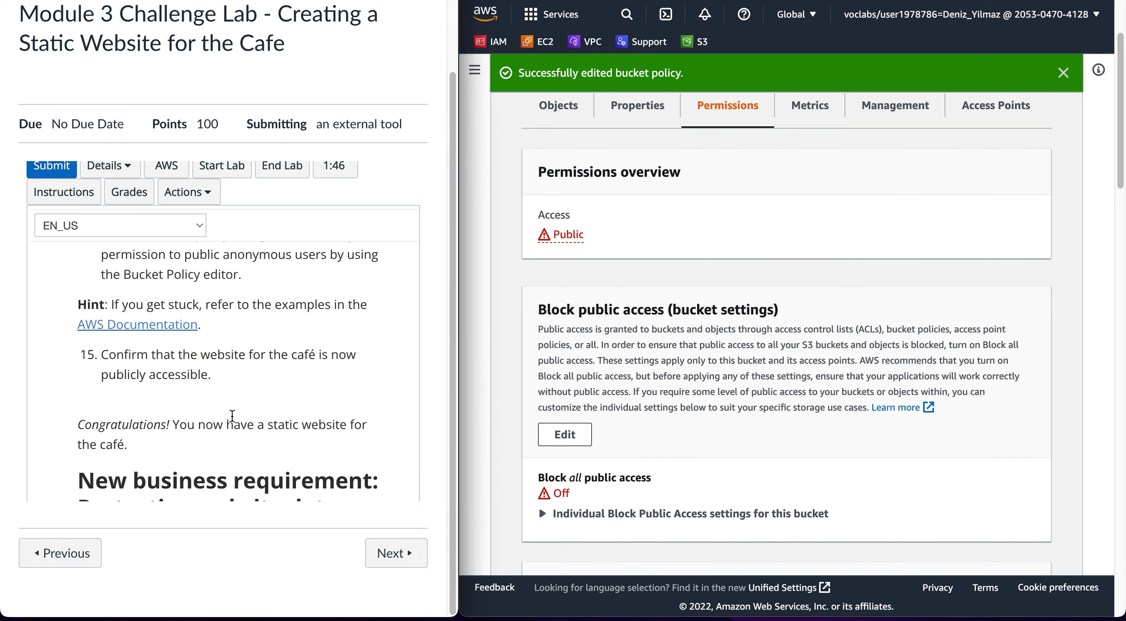
pyautogui.scroll(-5, 224, 442)
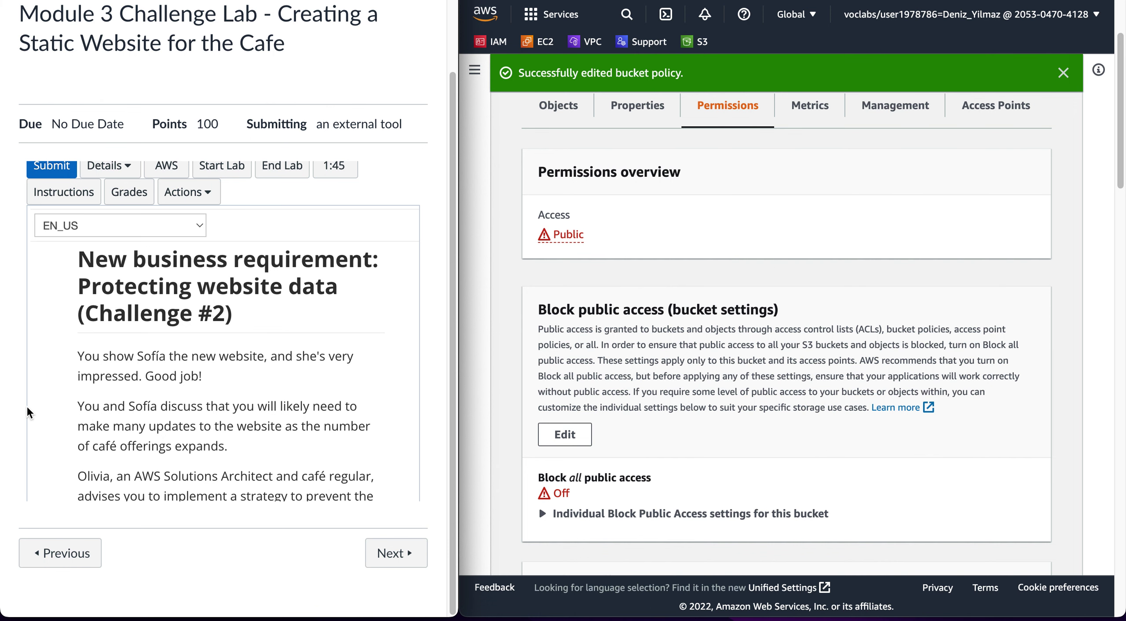
pyautogui.scroll(-1, 41, 417)
pyautogui.scroll(-2, 39, 415)
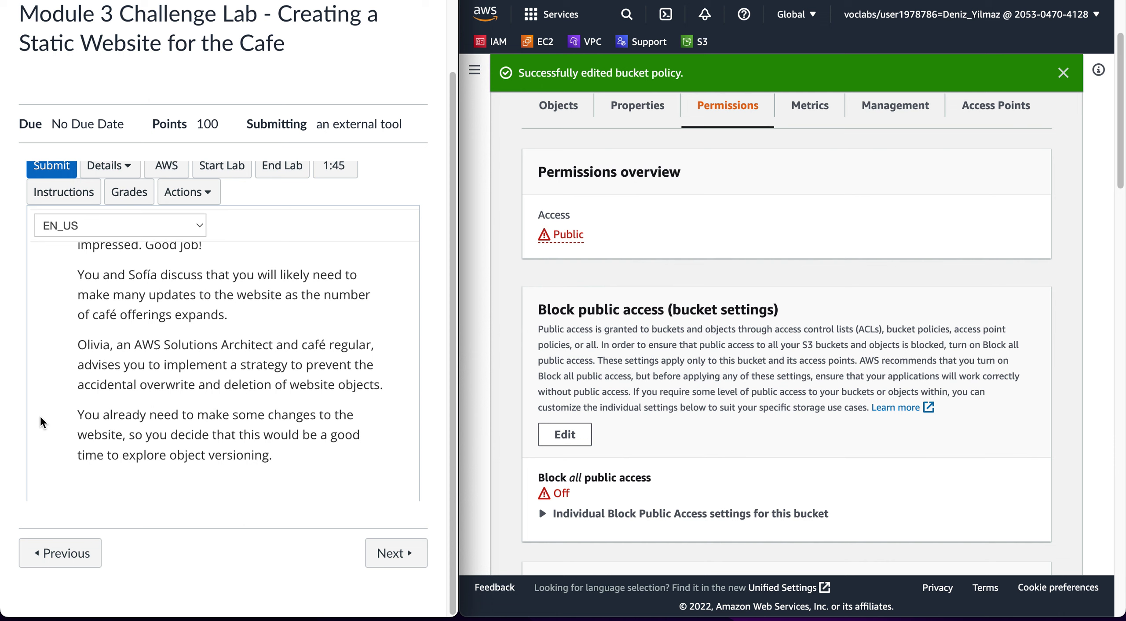
# Read task 16 in the lab instructions, then enable Bucket Versioning on the website-dinnertime1 bucket and save the change
pyautogui.scroll(-3, 43, 428)
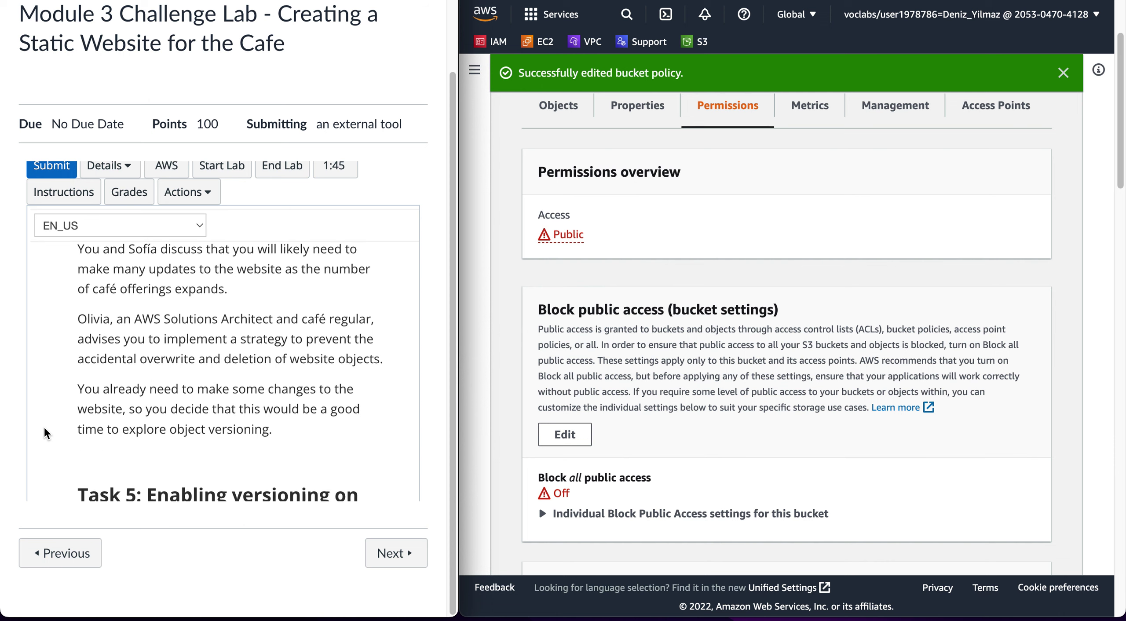
pyautogui.scroll(-1, 43, 428)
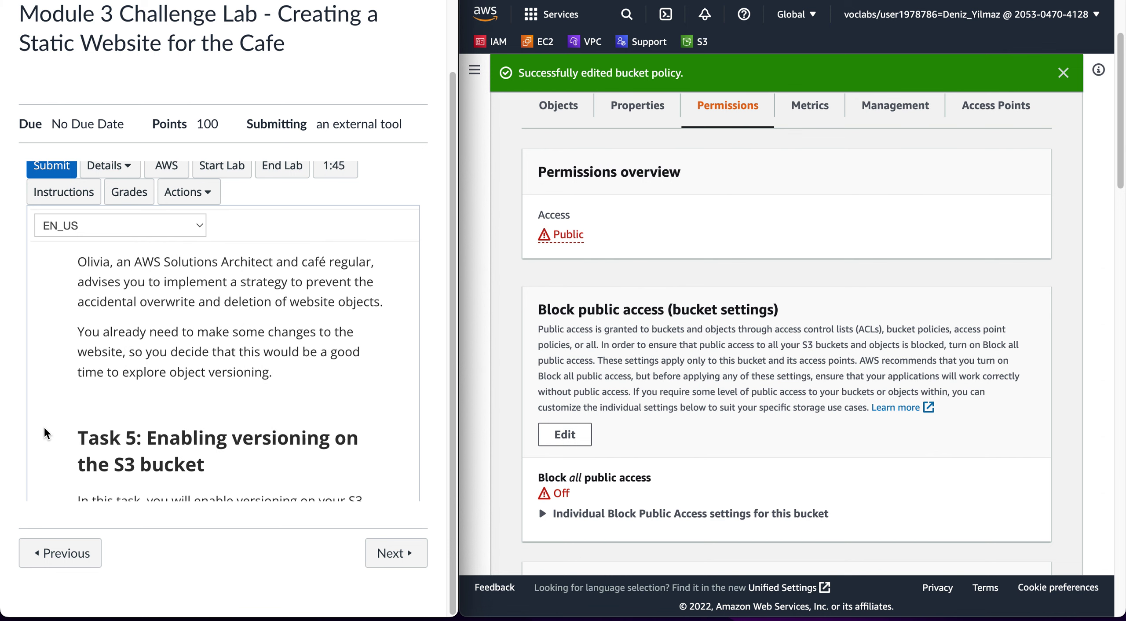
pyautogui.scroll(-5, 44, 427)
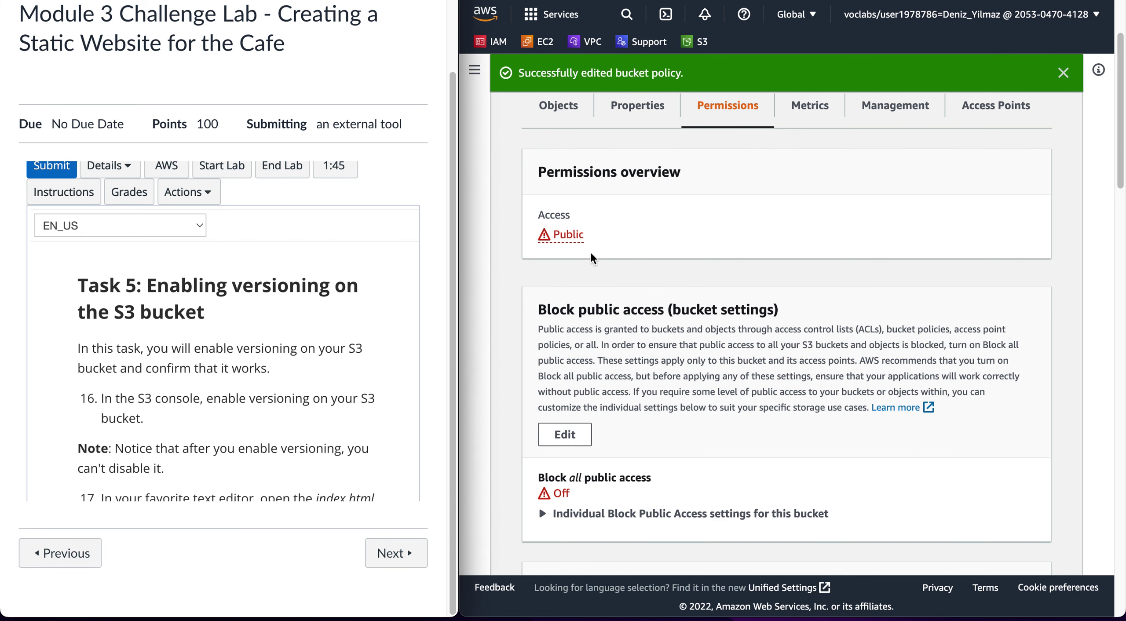
pyautogui.scroll(3, 590, 258)
pyautogui.click(660, 235)
pyautogui.scroll(-3, 632, 313)
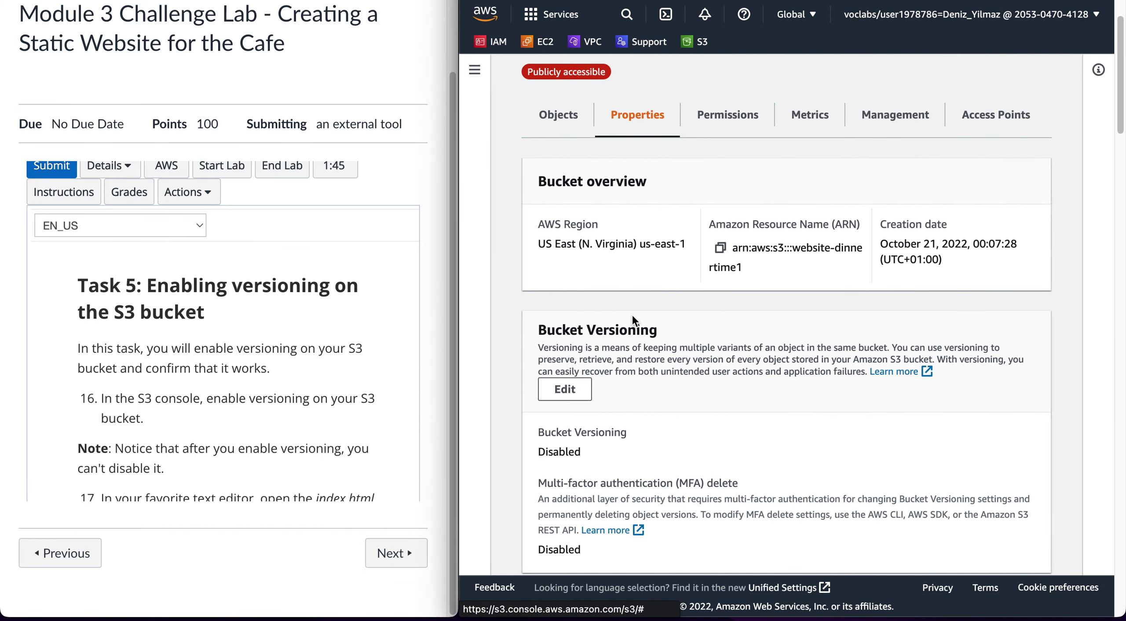
pyautogui.click(567, 389)
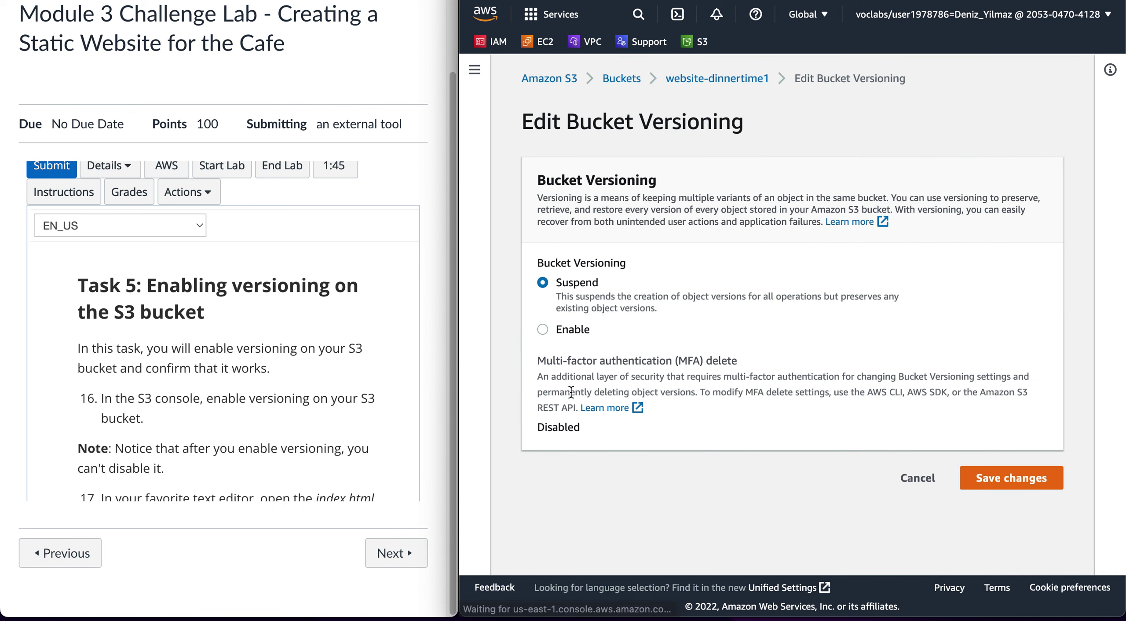
pyautogui.click(572, 331)
pyautogui.scroll(-1, 652, 359)
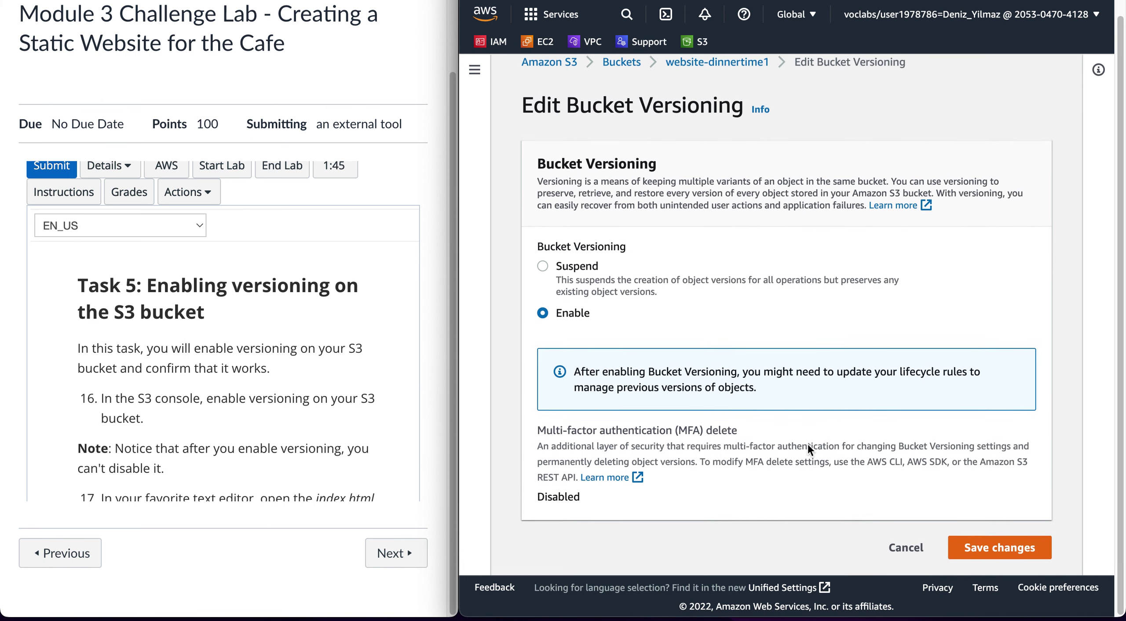
pyautogui.click(967, 546)
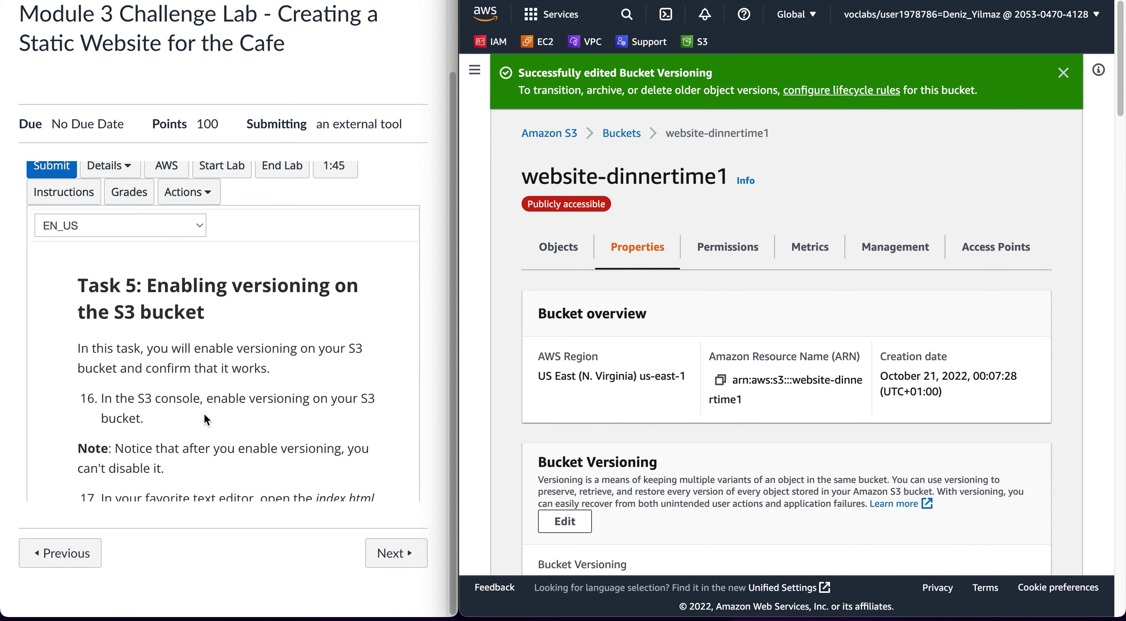
# Read tasks 17 and 18 in the lab instructions and copy the search text bgcolor="aquamarine"
pyautogui.scroll(-2, 204, 416)
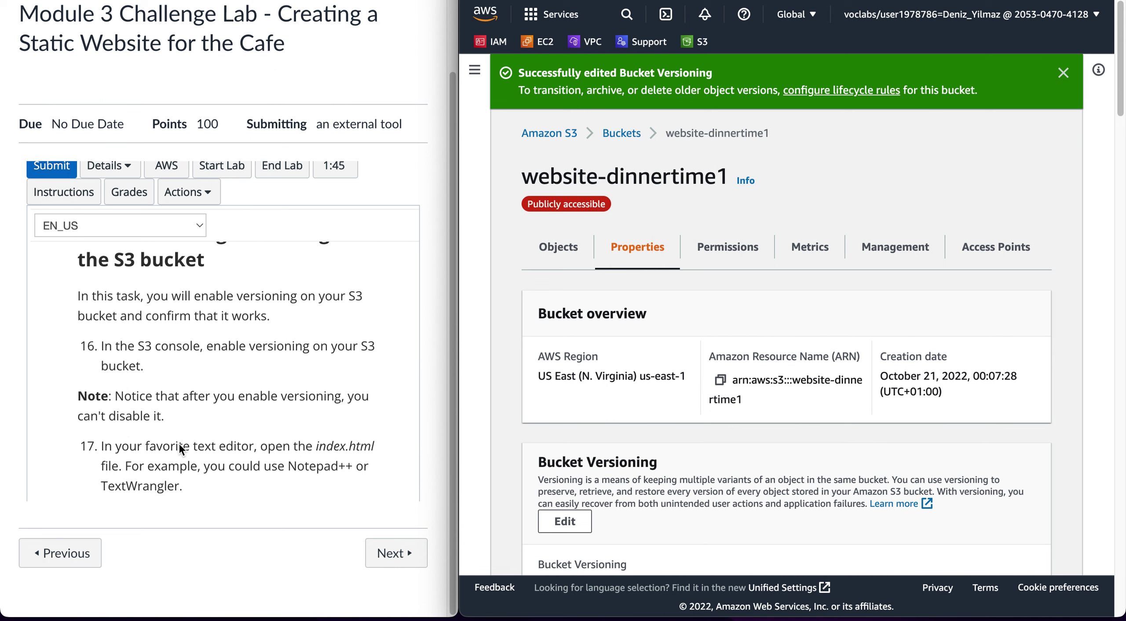
pyautogui.scroll(-3, 179, 443)
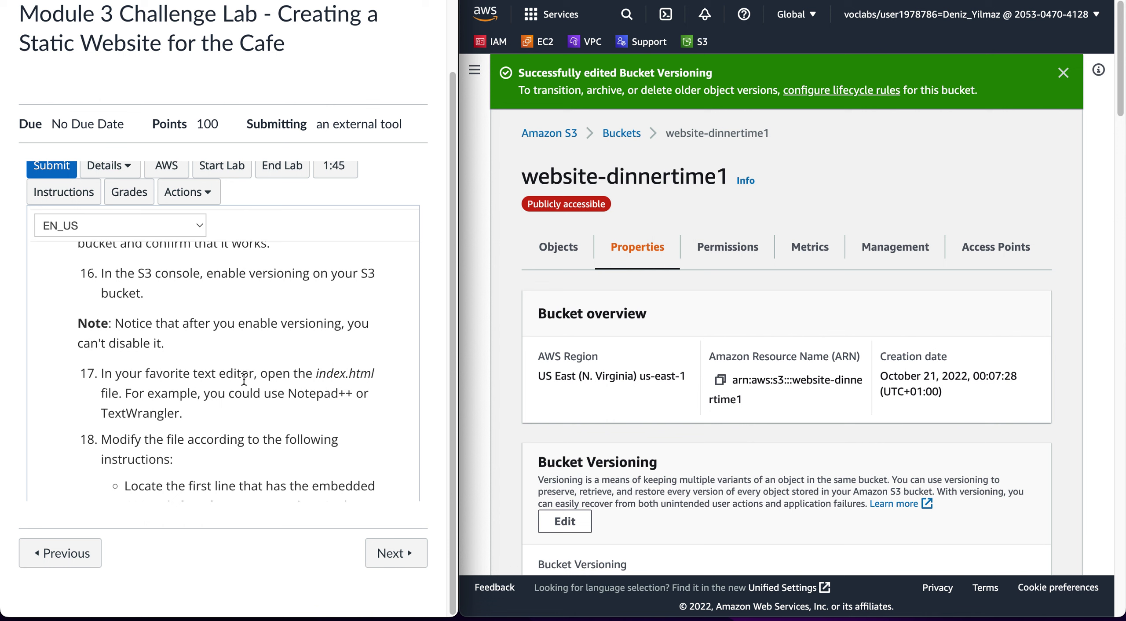
pyautogui.scroll(-5, 236, 415)
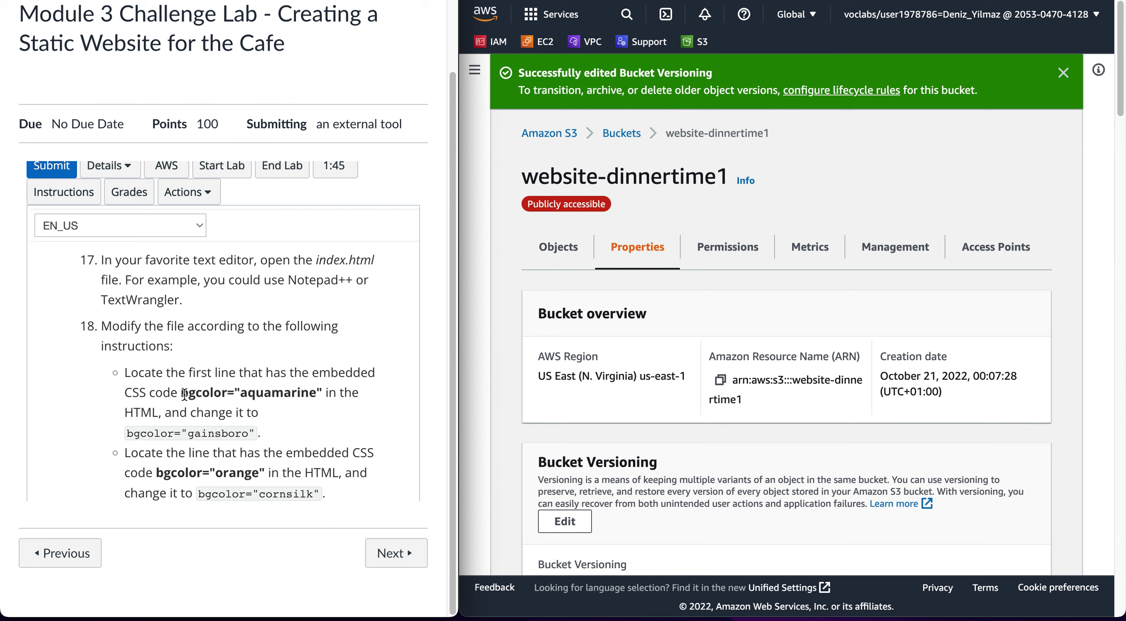
pyautogui.moveTo(184, 392); pyautogui.dragTo(322, 395)
pyautogui.press('super+c')
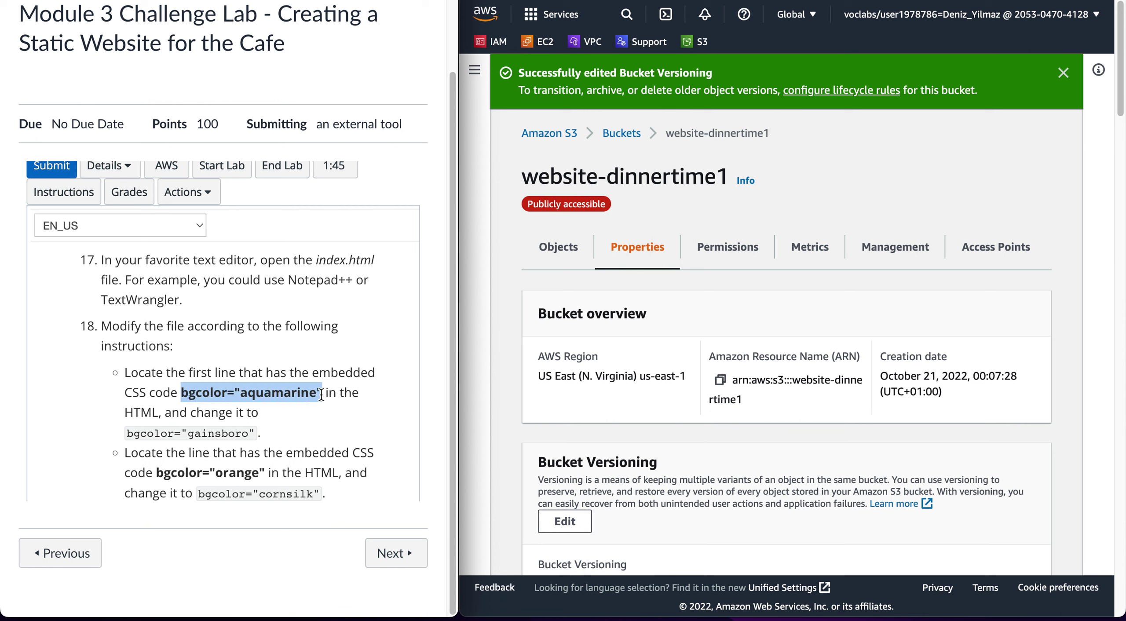
pyautogui.click(282, 393)
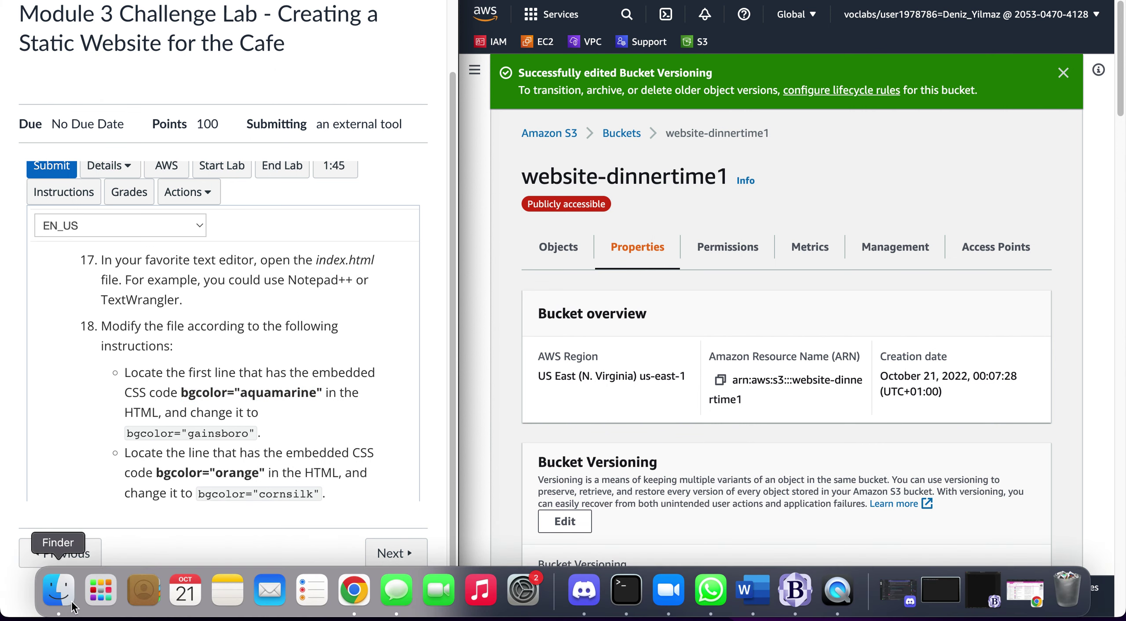
# Switch to Finder and open index.html from the static-website folder in the BBEdit text editor
pyautogui.click(57, 592)
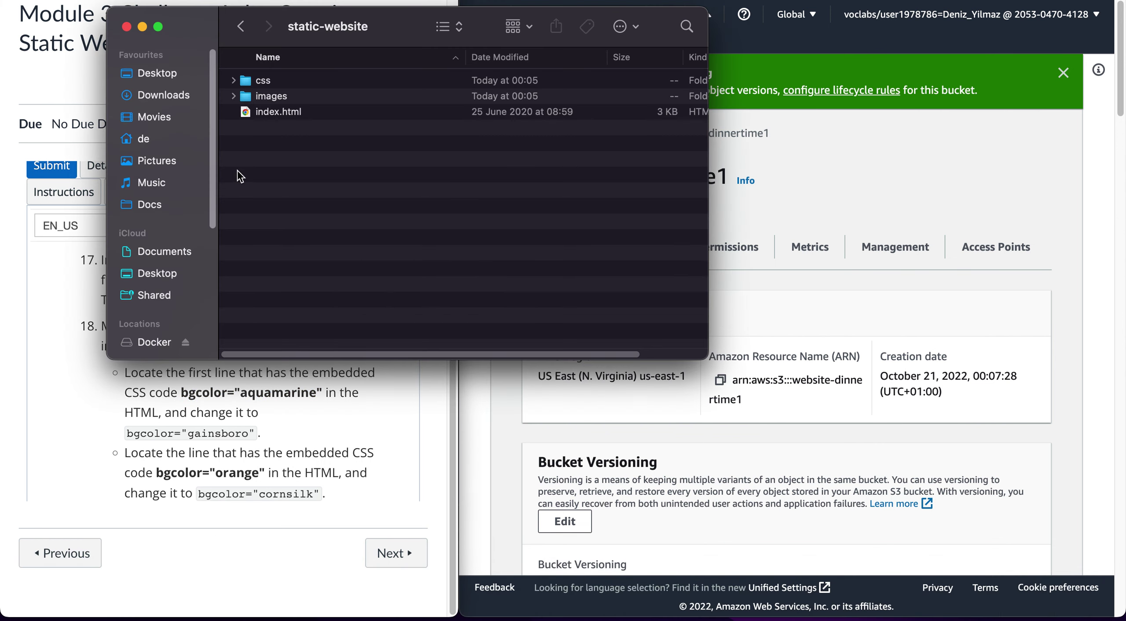
pyautogui.click(265, 115)
pyautogui.rightClick(266, 117)
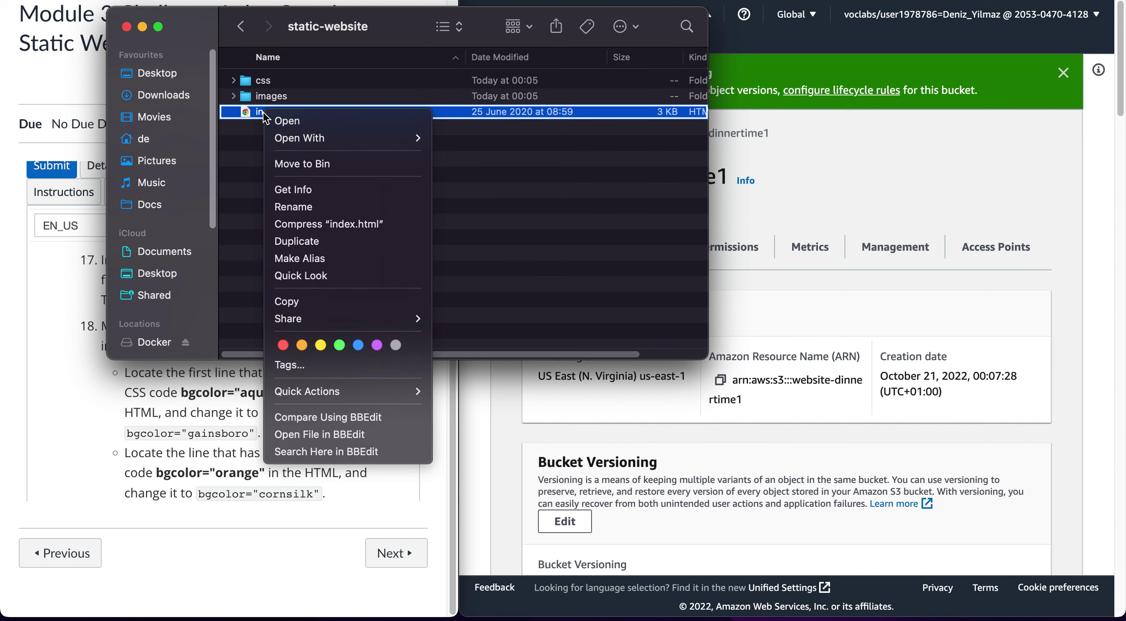
pyautogui.moveTo(396, 138)
pyautogui.click(455, 165)
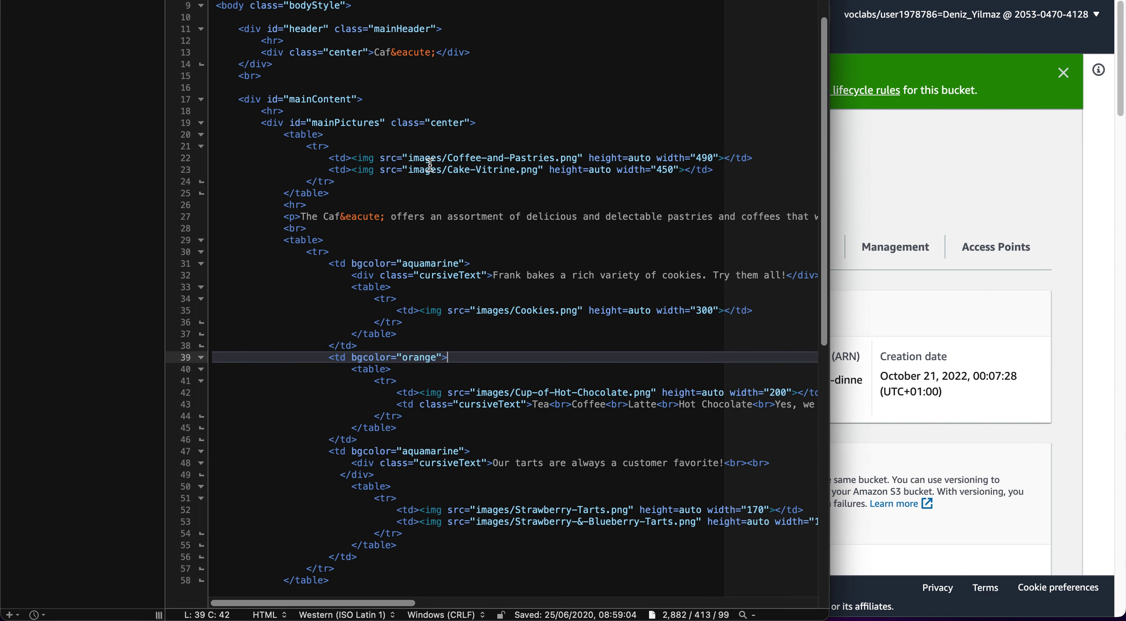
# Search index.html for the copied text bgcolor="aquamarine" and close the search
pyautogui.press('super+f')
pyautogui.press('super+v')
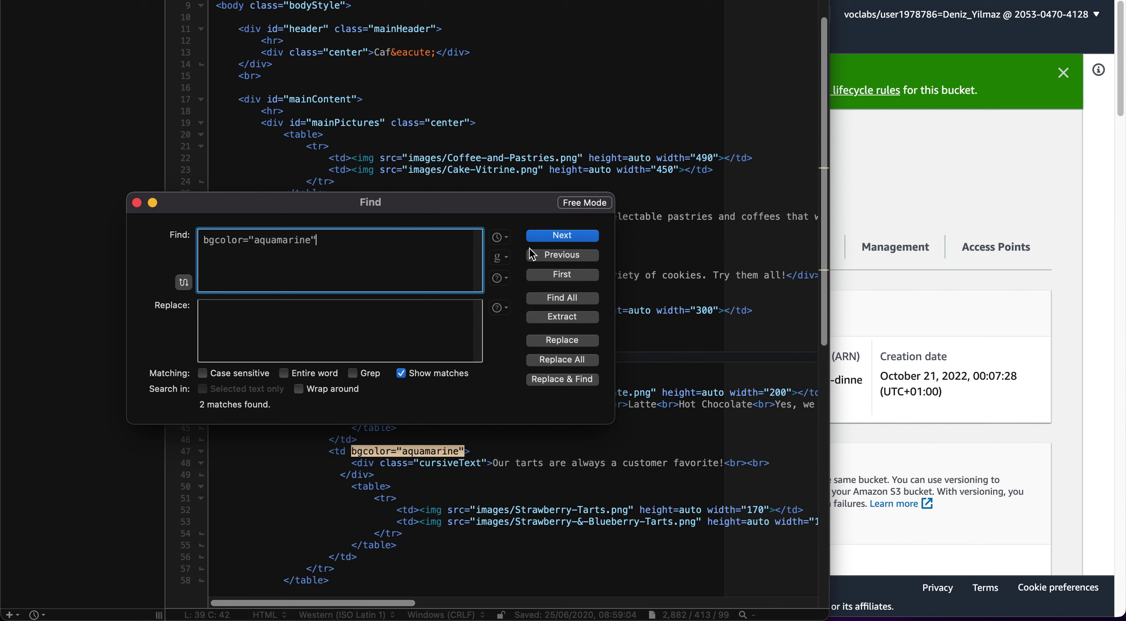
pyautogui.click(137, 203)
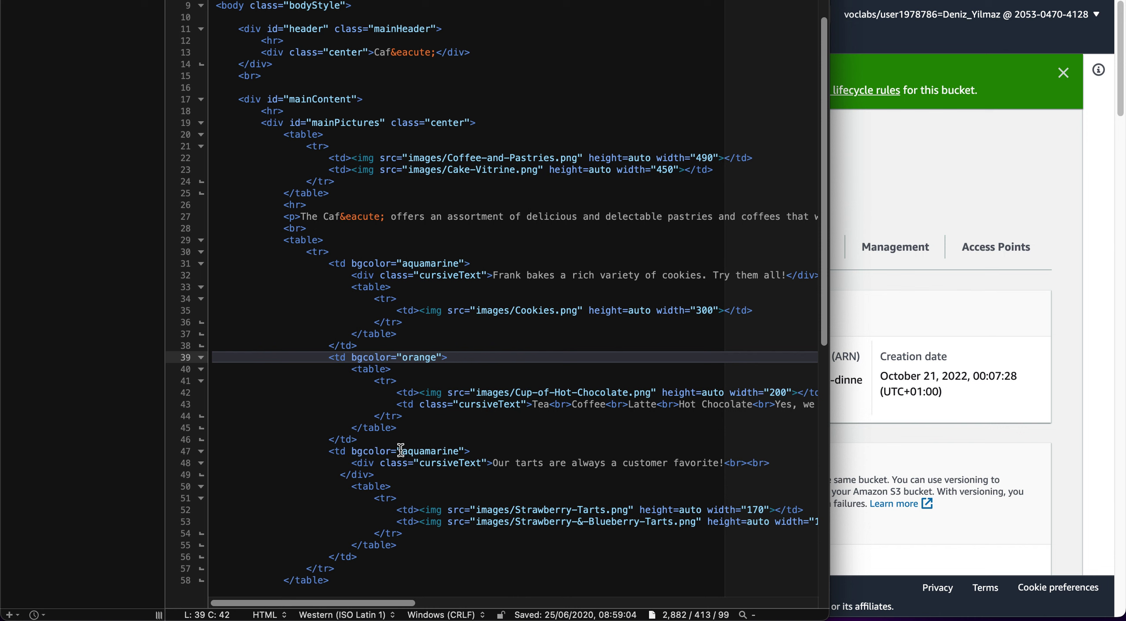
# Replace aquamarine in the td bgcolor attribute on line 47 with gainsboro, copied from task 18 of the lab instructions
pyautogui.moveTo(401, 449); pyautogui.dragTo(459, 451)
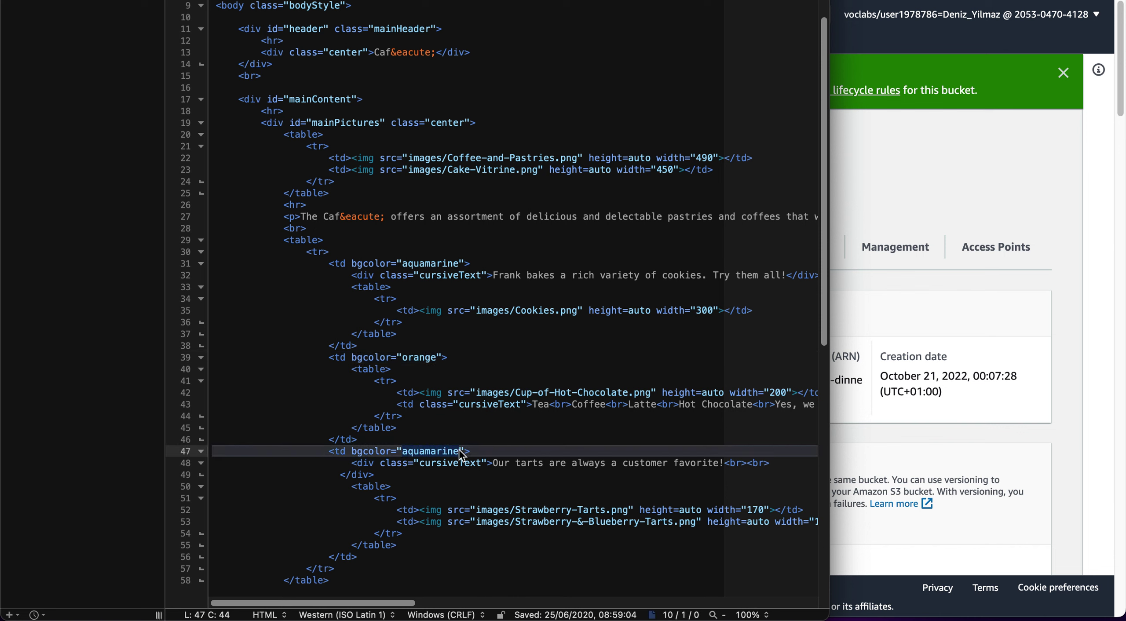
pyautogui.click(876, 203)
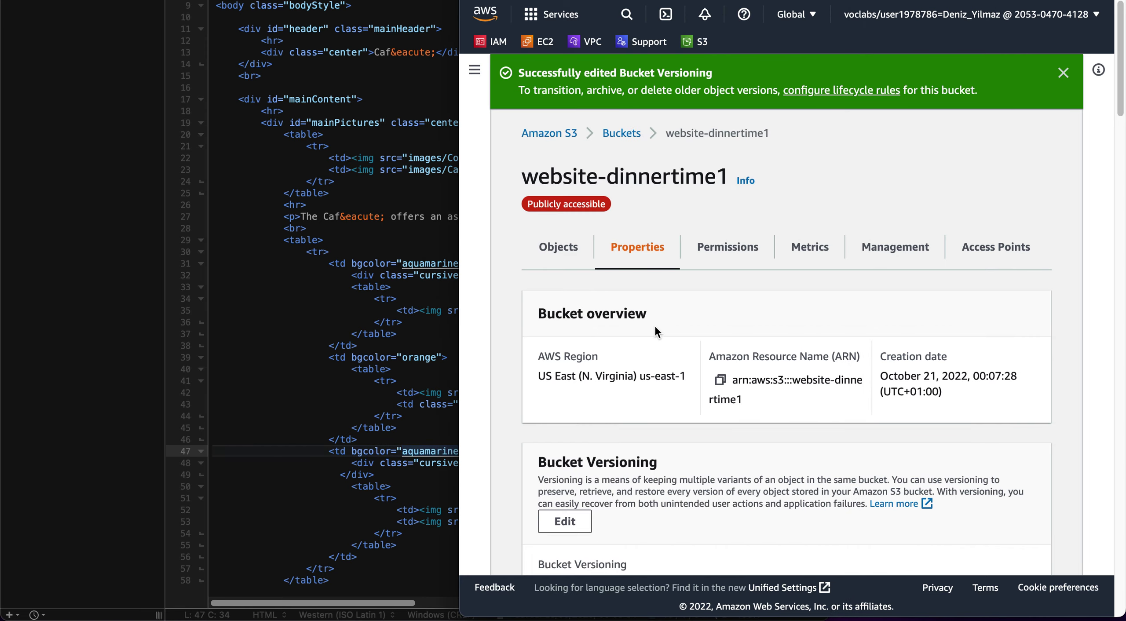
pyautogui.click(96, 150)
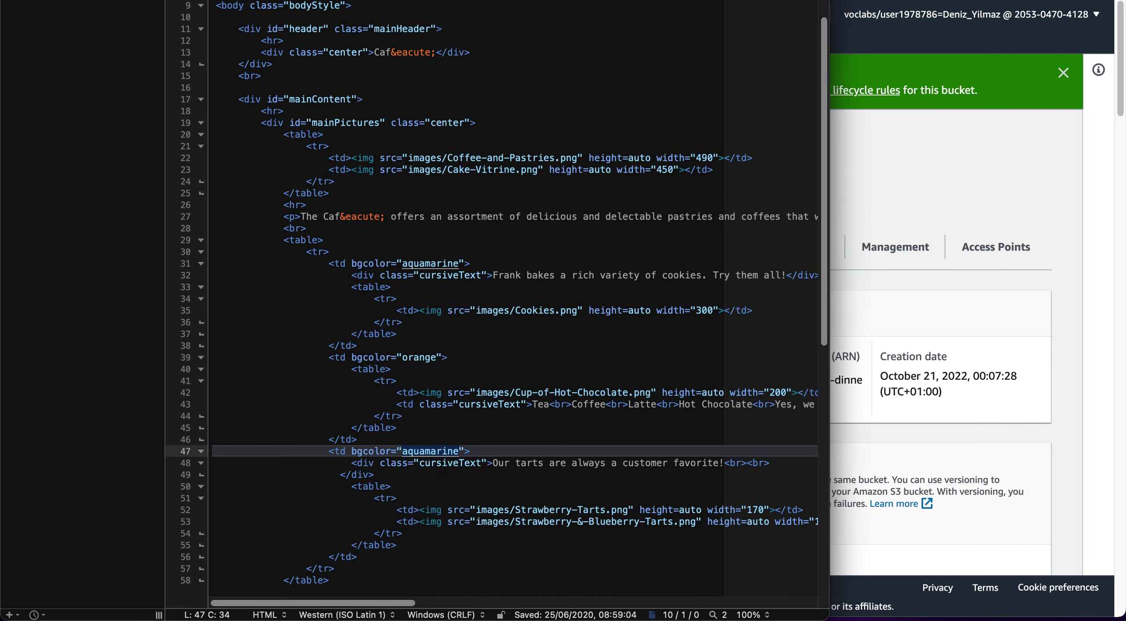
pyautogui.press('super+m')
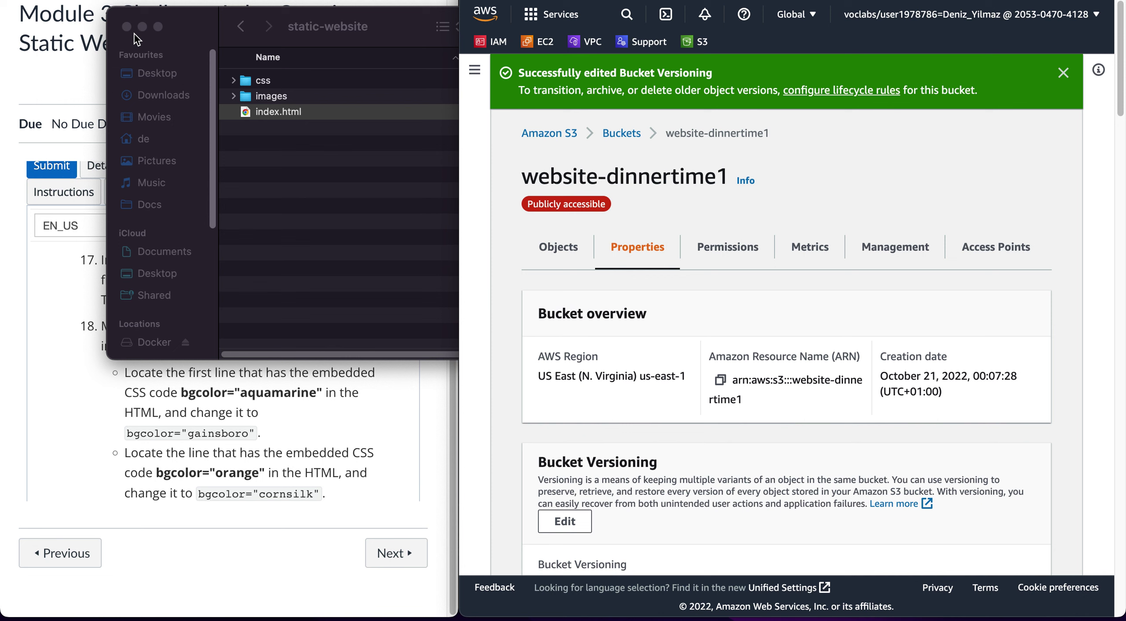
pyautogui.click(141, 27)
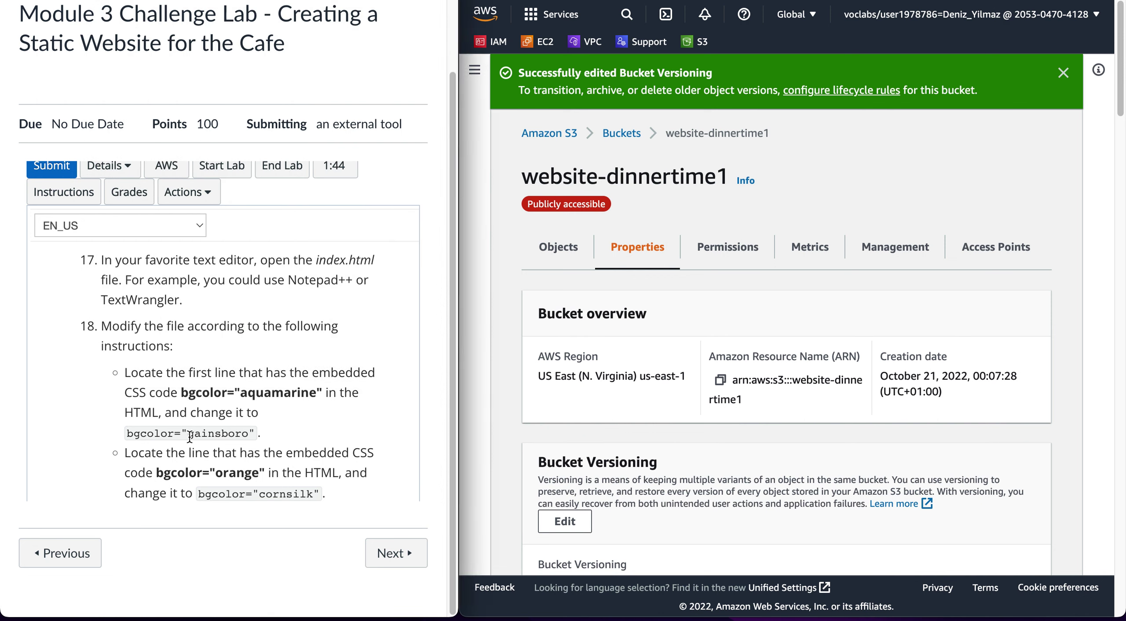
pyautogui.moveTo(188, 434); pyautogui.dragTo(246, 434)
pyautogui.press('super+c')
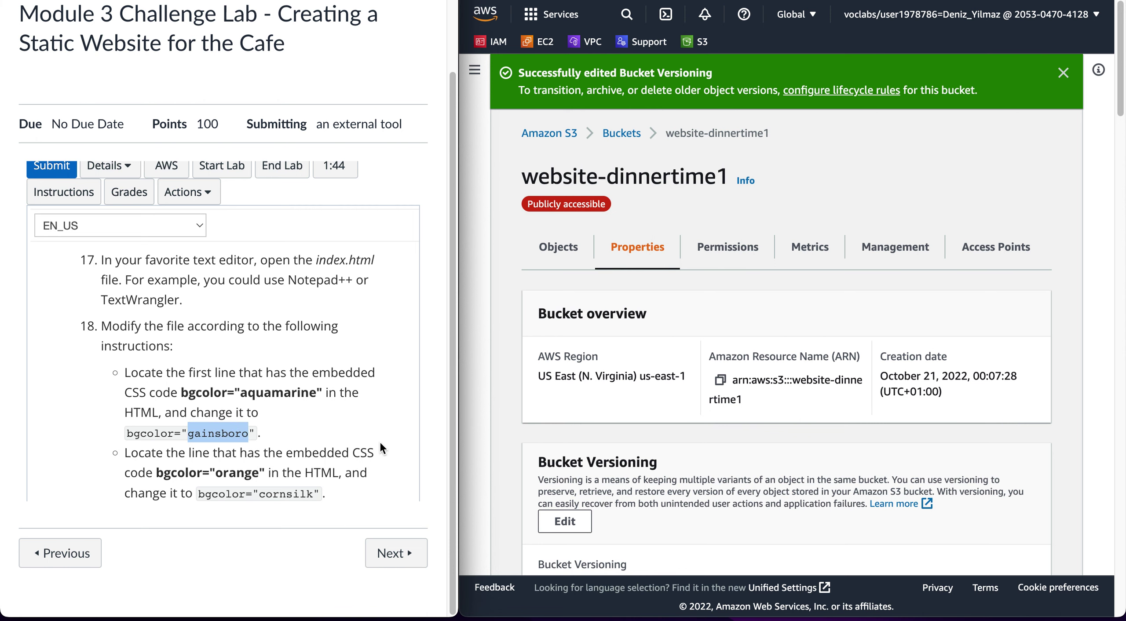
pyautogui.click(758, 582)
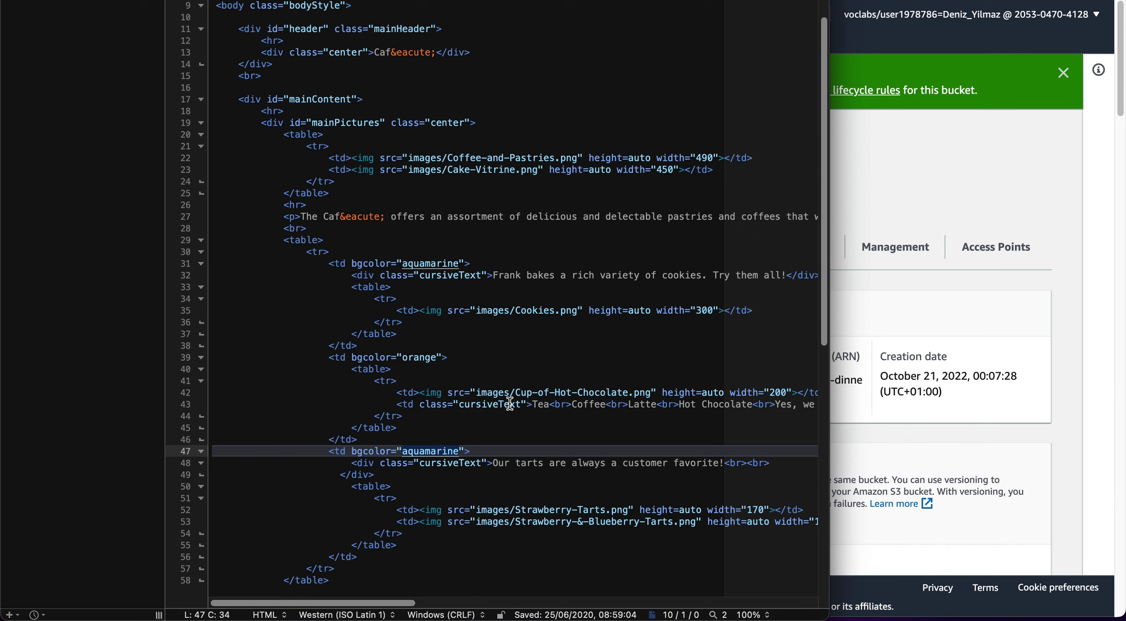
pyautogui.press('super+v')
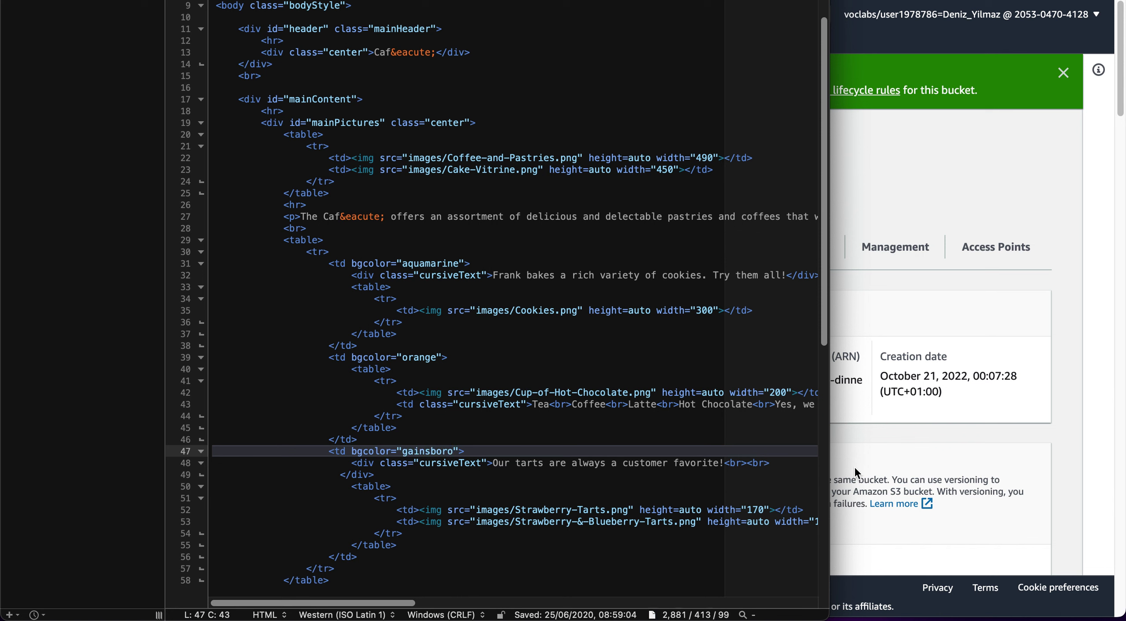
# Copy bgcolor="orange" from task 18 of the lab instructions and search for it in index.html
pyautogui.press('super+tab')
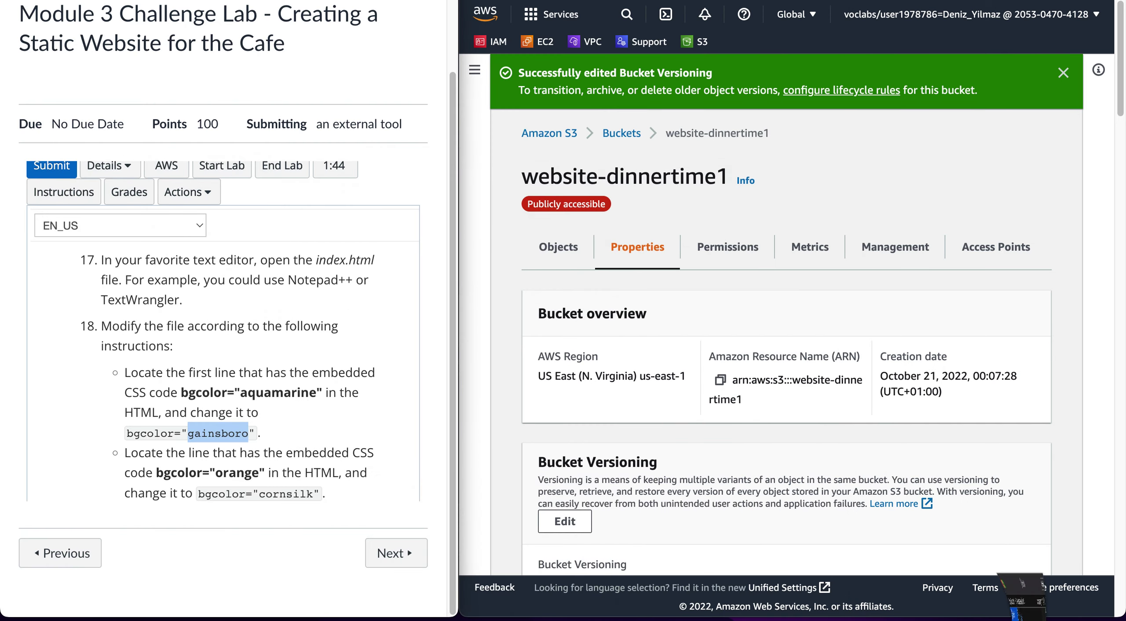
pyautogui.scroll(-2, 197, 445)
pyautogui.scroll(-1, 197, 445)
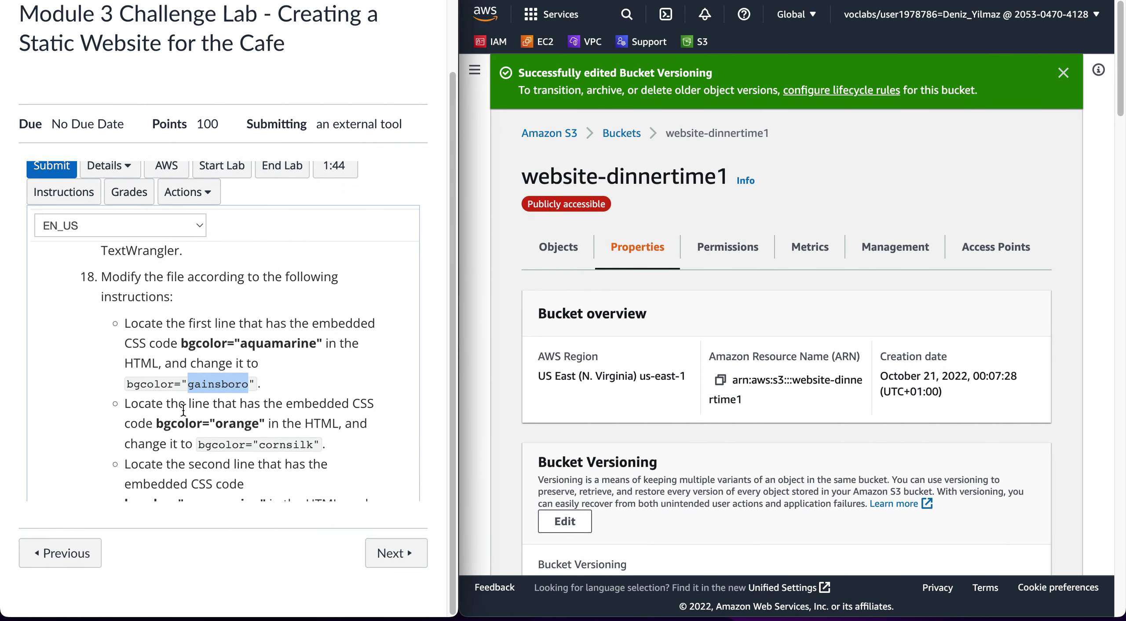
pyautogui.moveTo(263, 426); pyautogui.dragTo(159, 426)
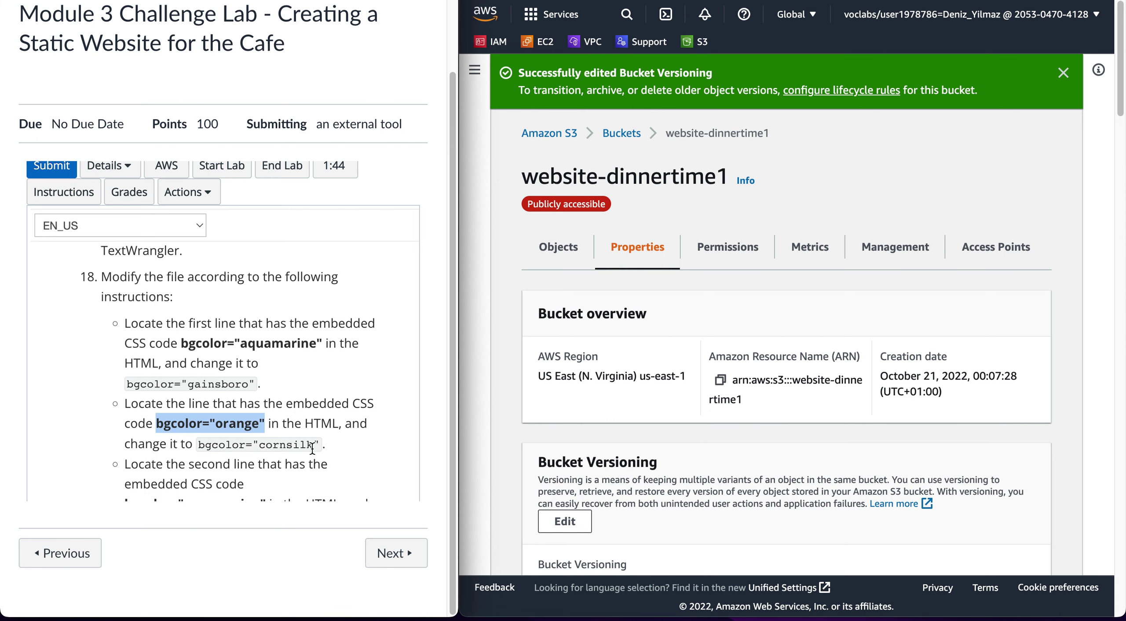
pyautogui.click(761, 591)
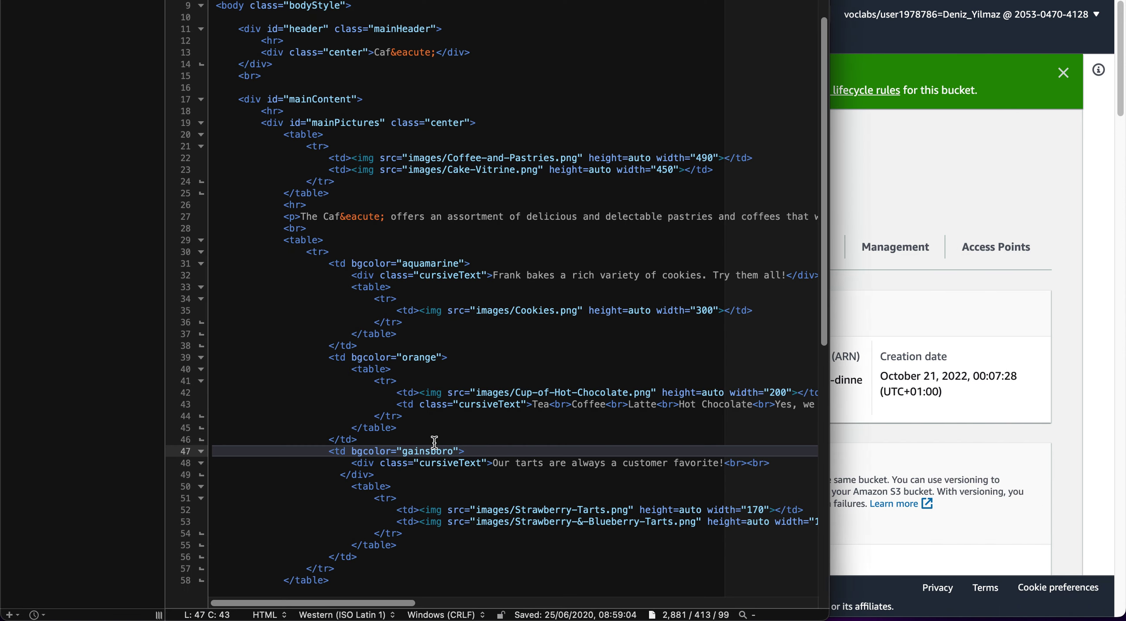
pyautogui.press('super+f')
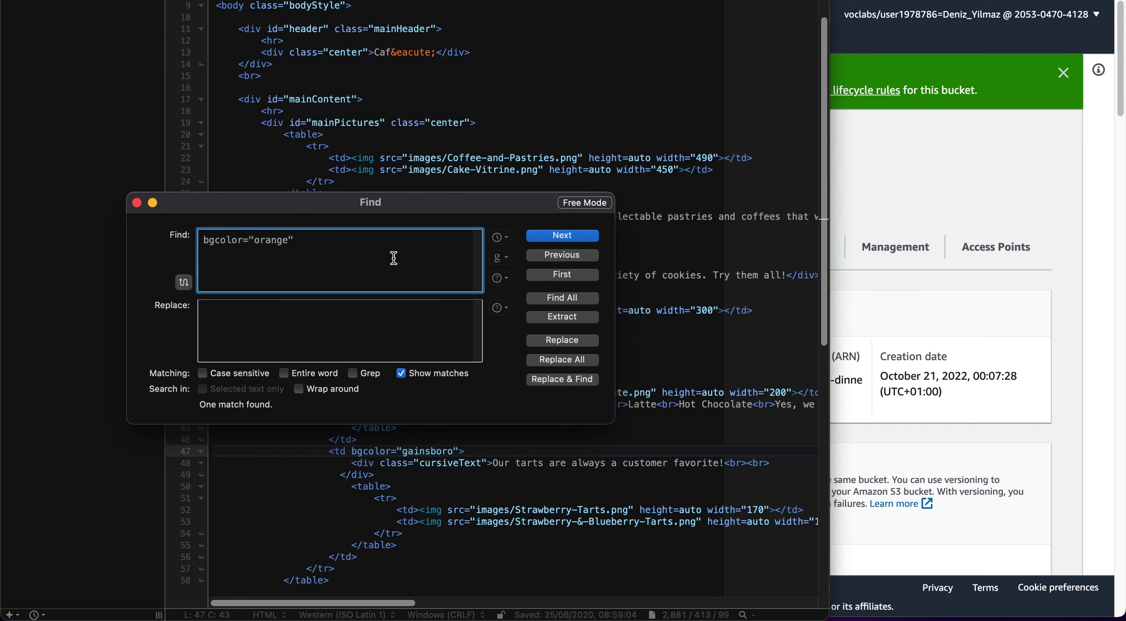
pyautogui.moveTo(393, 201); pyautogui.dragTo(441, 46)
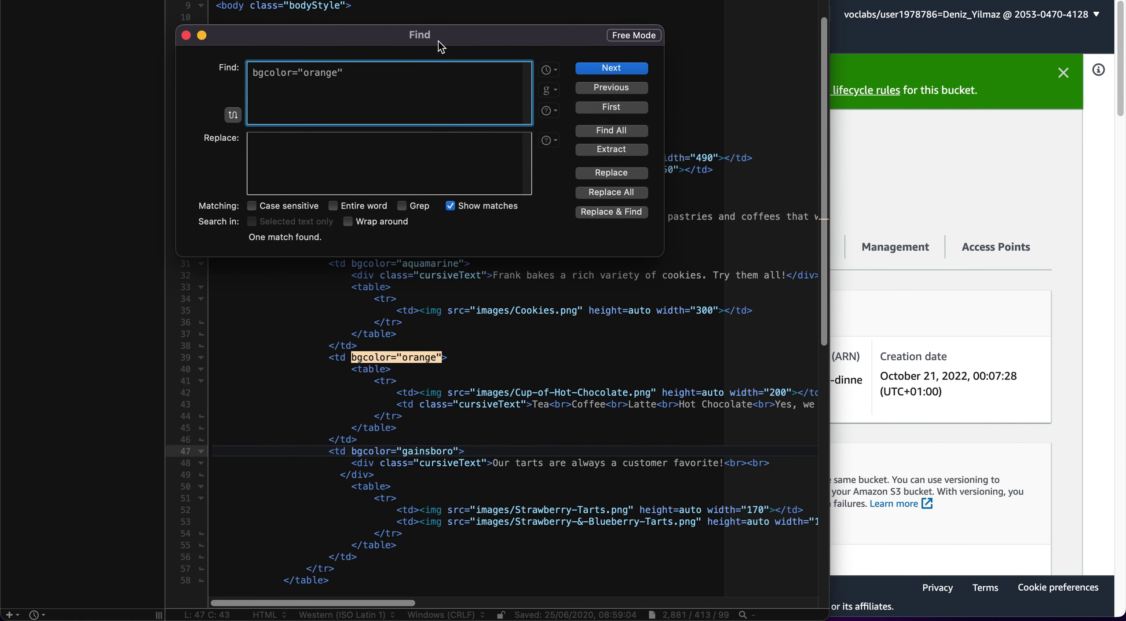
# Change the td bgcolor value on line 39 of index.html to cornsilk and return to the lab instructions
pyautogui.click(400, 357)
pyautogui.click(402, 356)
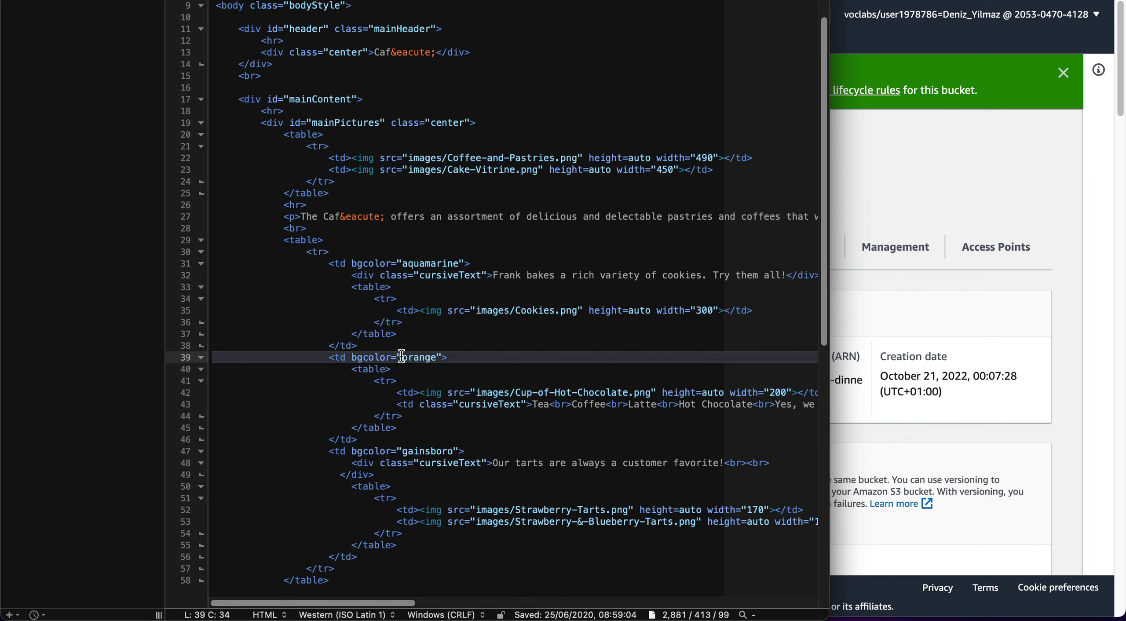
pyautogui.moveTo(402, 357)
pyautogui.mouseDown()
pyautogui.moveTo(434, 358)
pyautogui.moveTo(403, 357)
pyautogui.mouseUp()
pyautogui.click(435, 357)
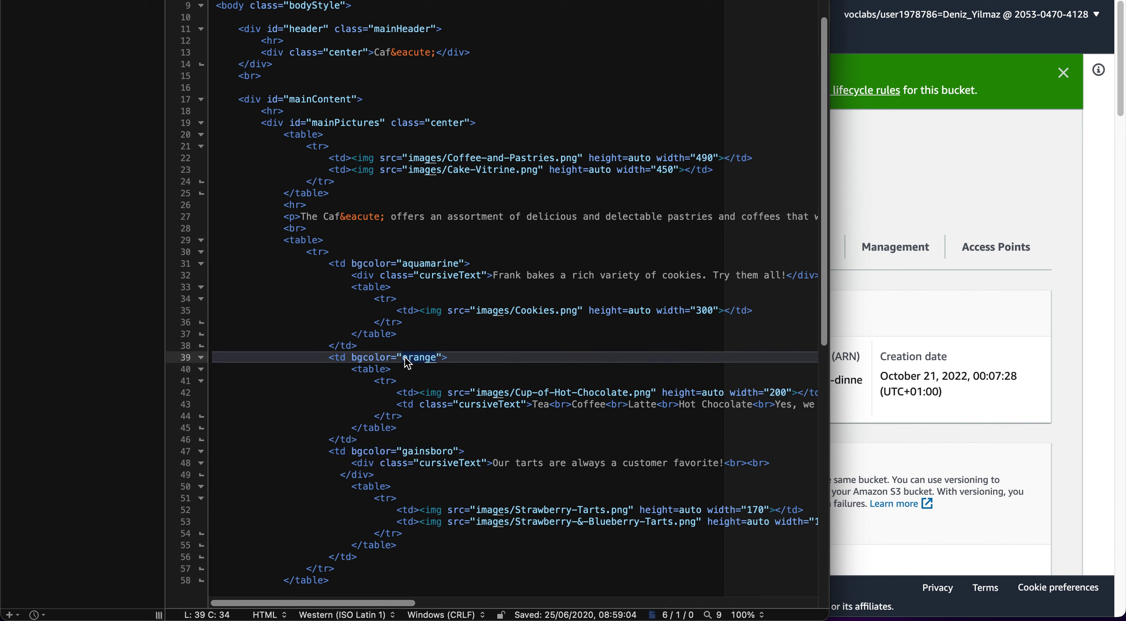
pyautogui.write('cornsilk')
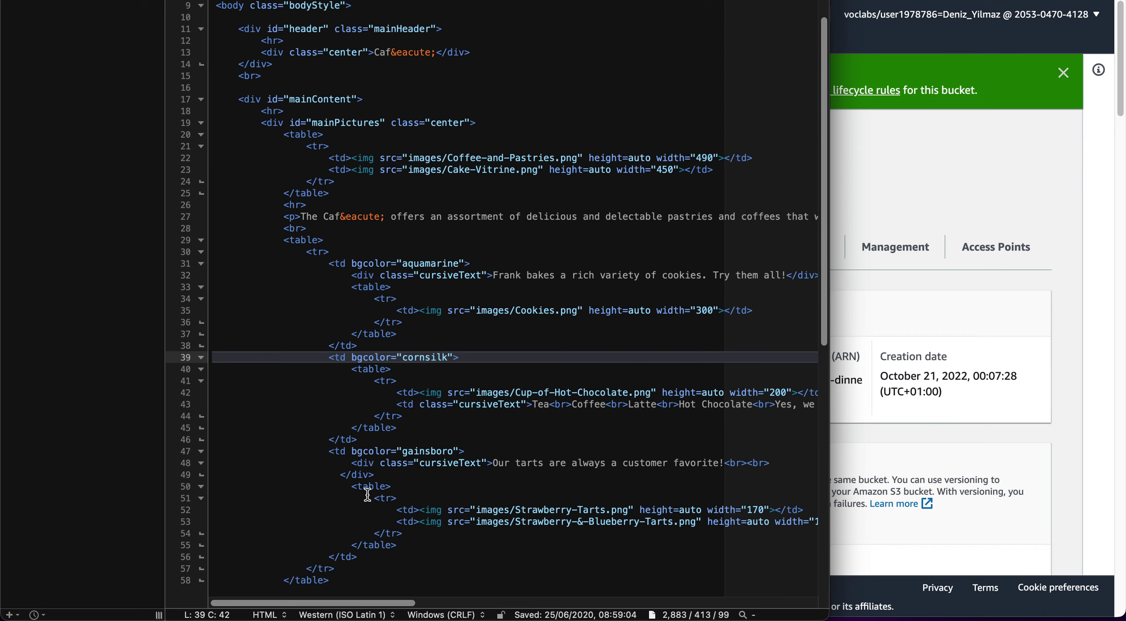
pyautogui.press('super+m')
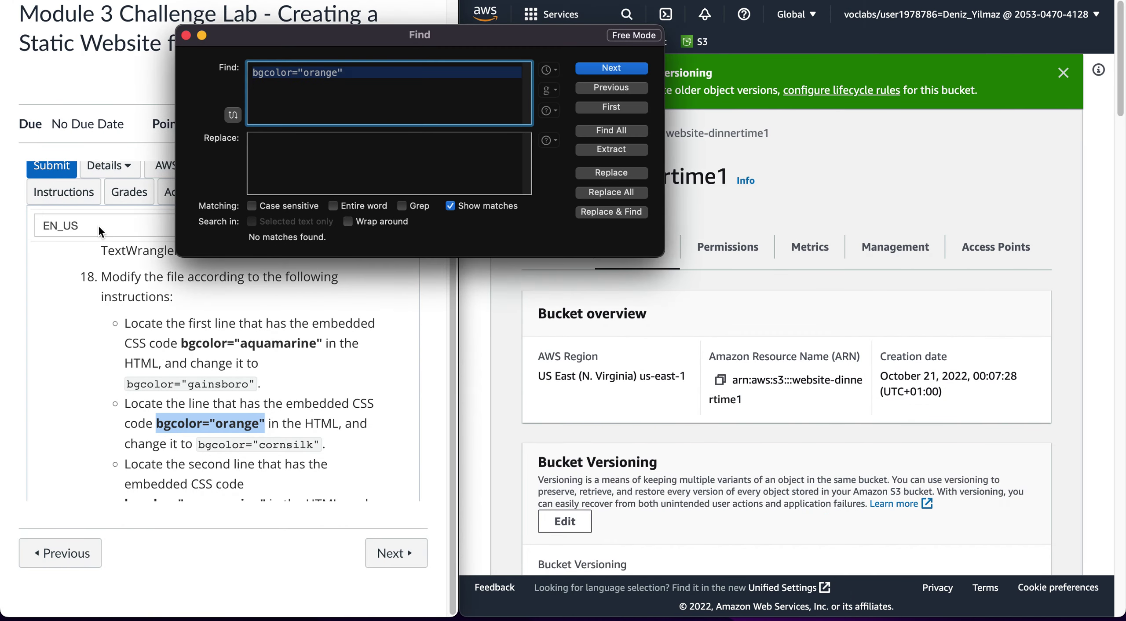
# Copy the second bgcolor="aquamarine" from task 18 of the lab instructions, search index.html for it and close the search
pyautogui.click(213, 429)
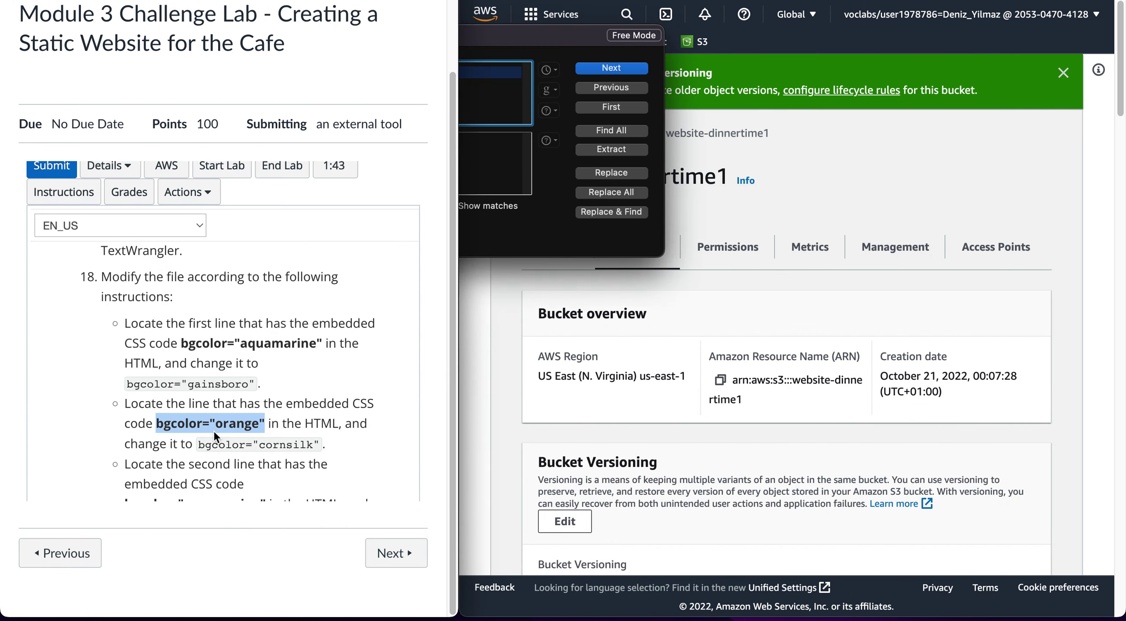
pyautogui.scroll(-3, 214, 440)
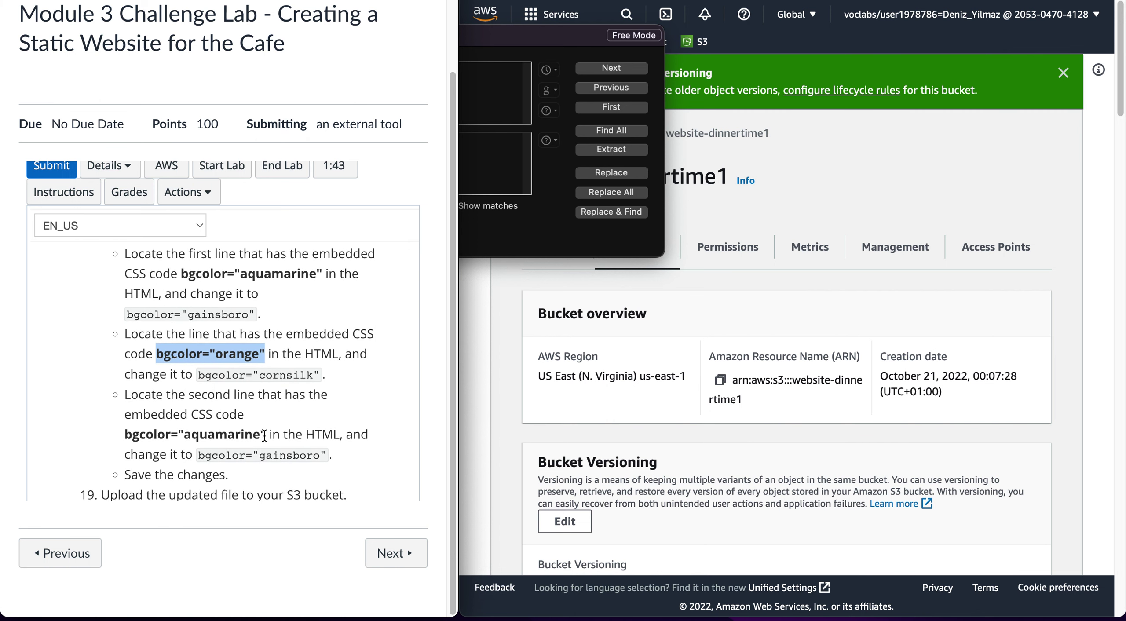
pyautogui.moveTo(264, 436); pyautogui.dragTo(128, 435)
pyautogui.press('super+c')
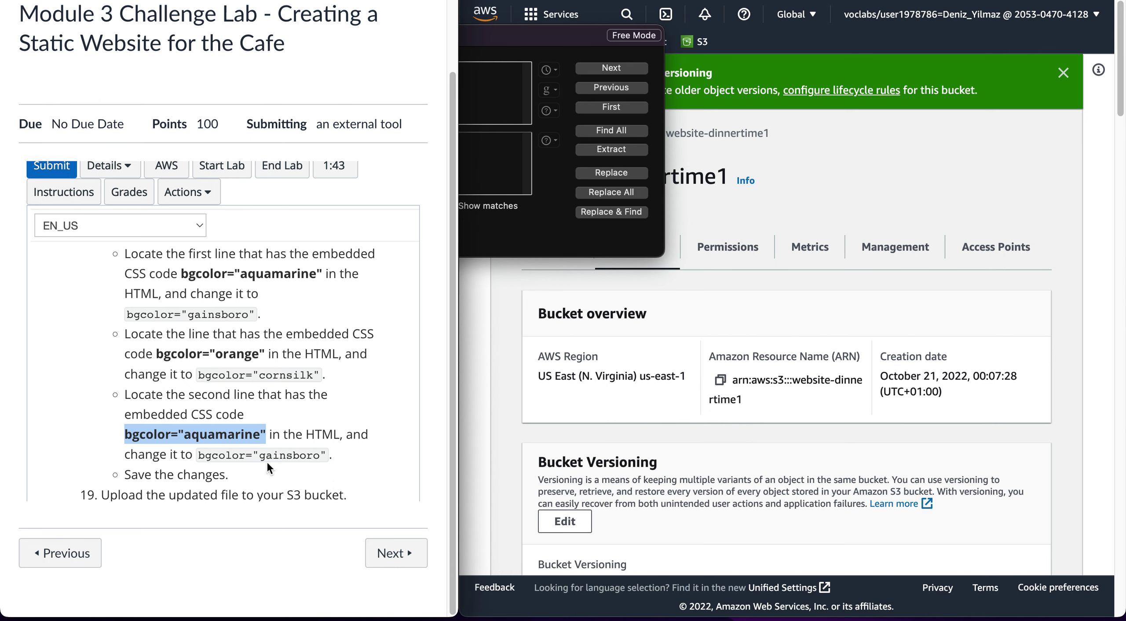
pyautogui.click(826, 598)
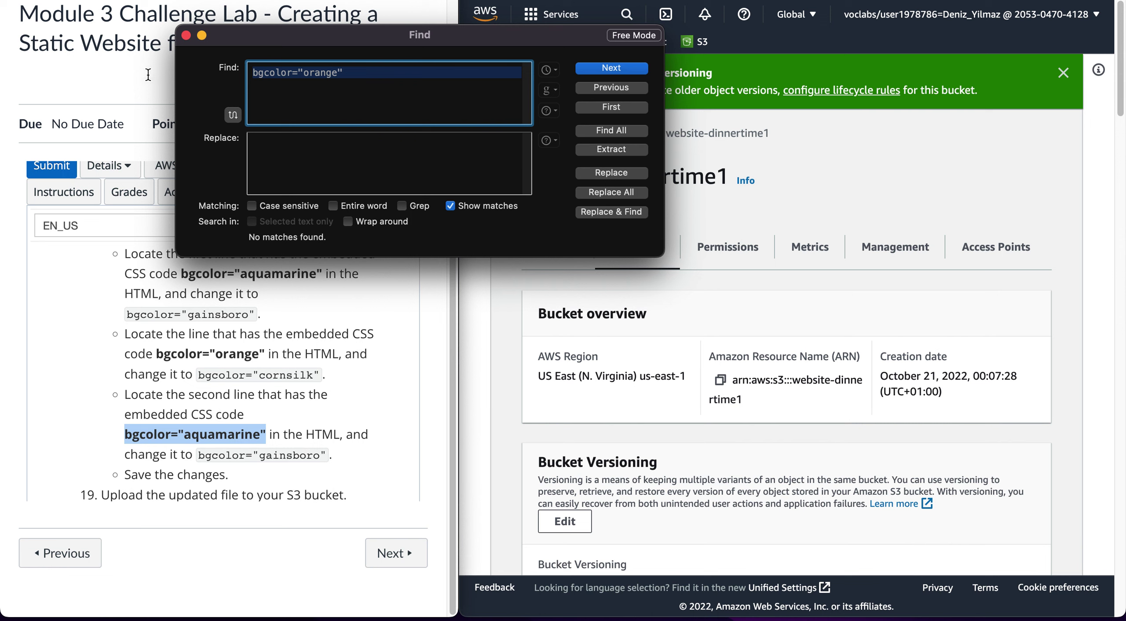
pyautogui.press('super+v')
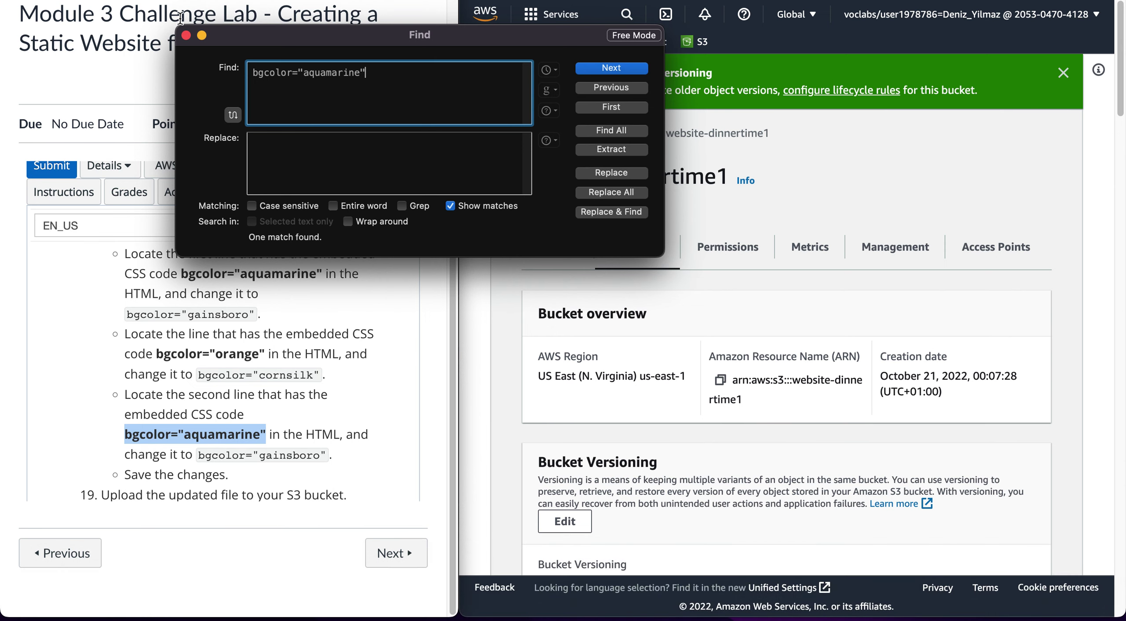
pyautogui.click(186, 35)
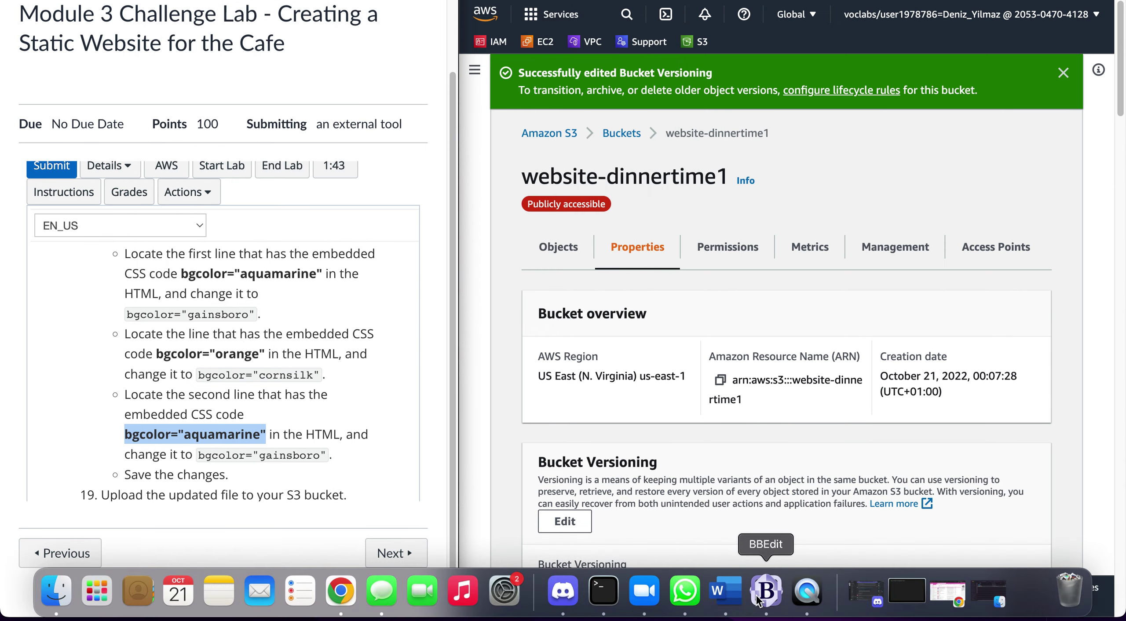
# Switch to BBEdit, replace the td bgcolor value on line 31 of index.html with gainsboro, and minimize the file window
pyautogui.click(765, 604)
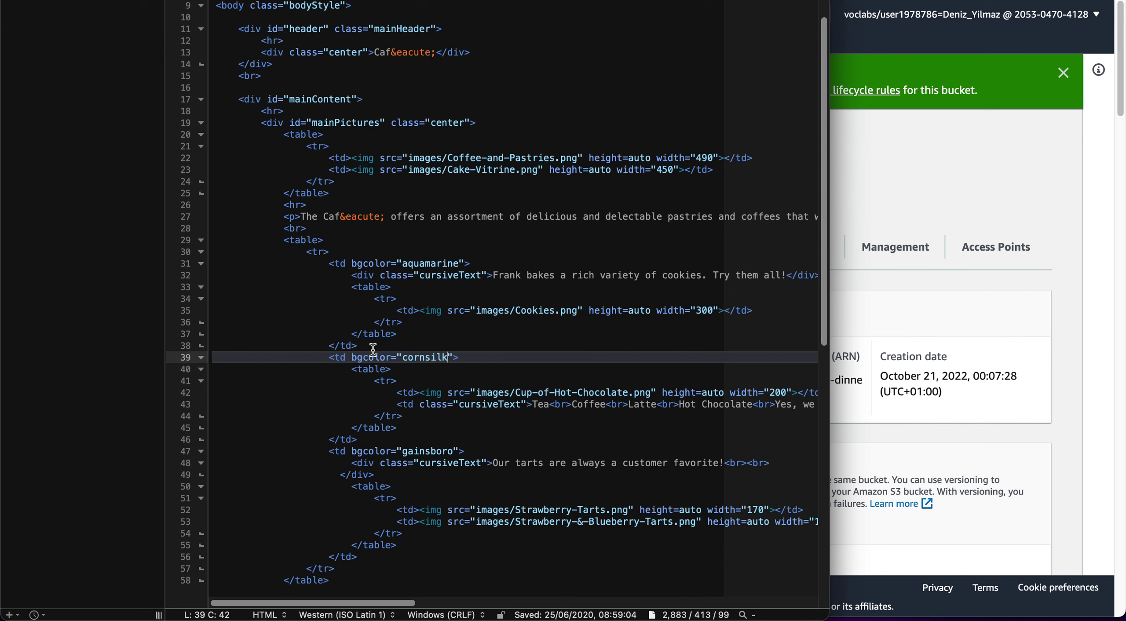
pyautogui.click(441, 451)
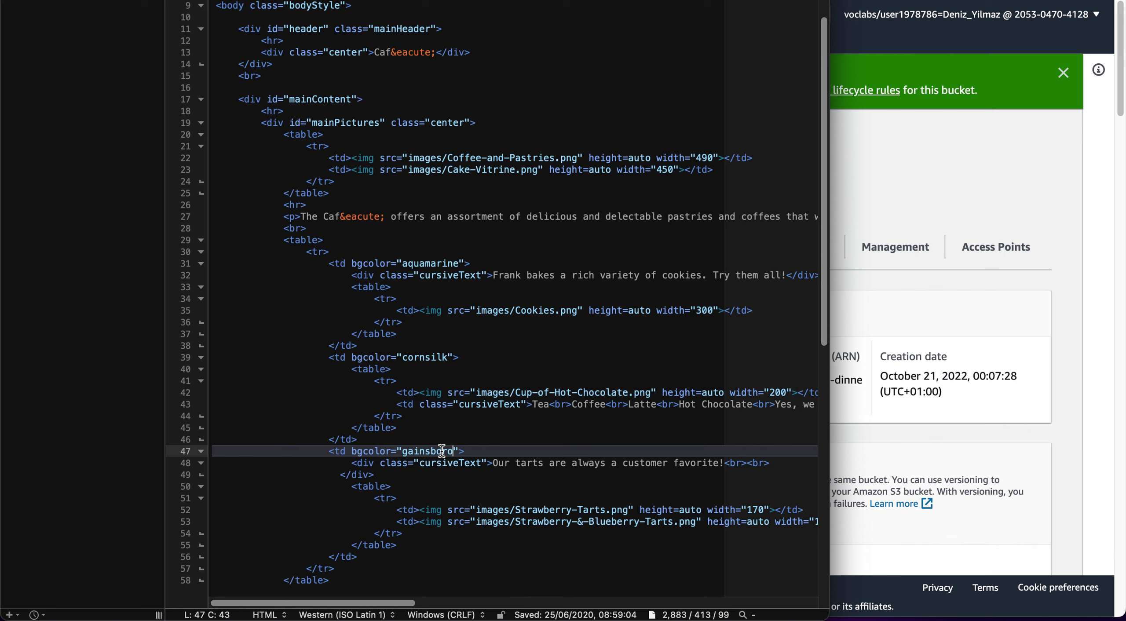
pyautogui.scroll(-3, 439, 462)
pyautogui.scroll(-5, 440, 461)
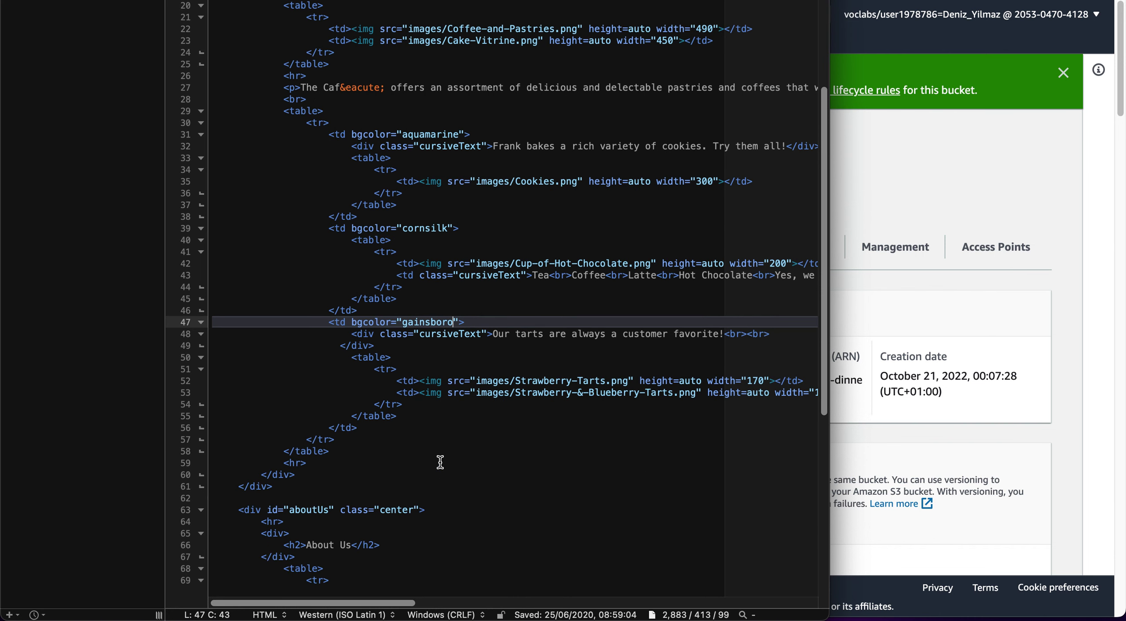
pyautogui.scroll(4, 440, 461)
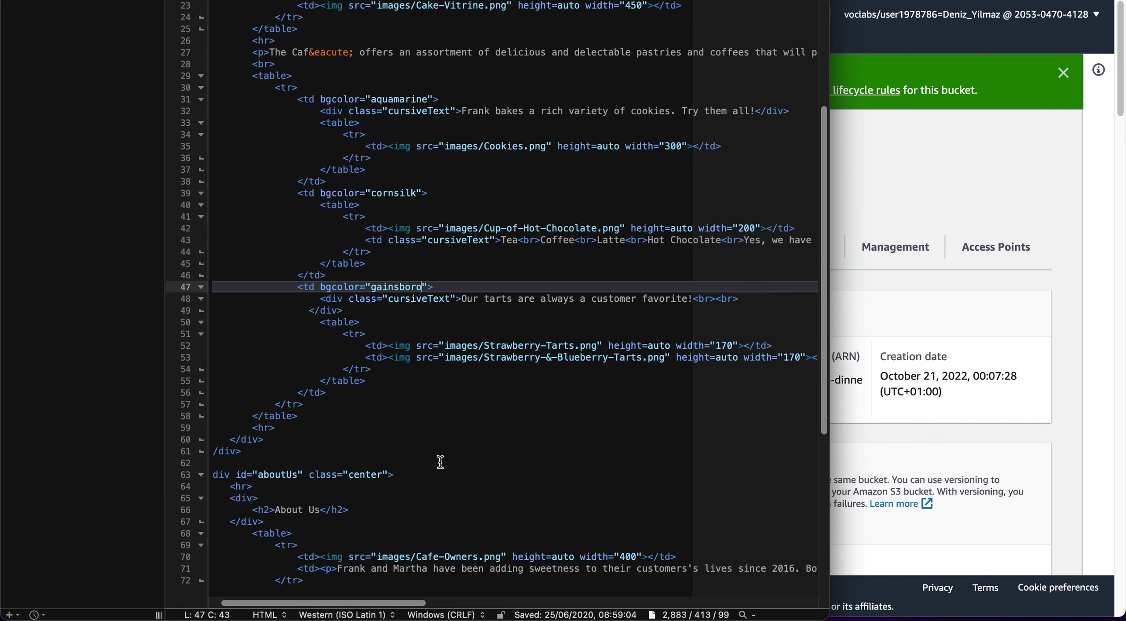
pyautogui.scroll(2, 440, 462)
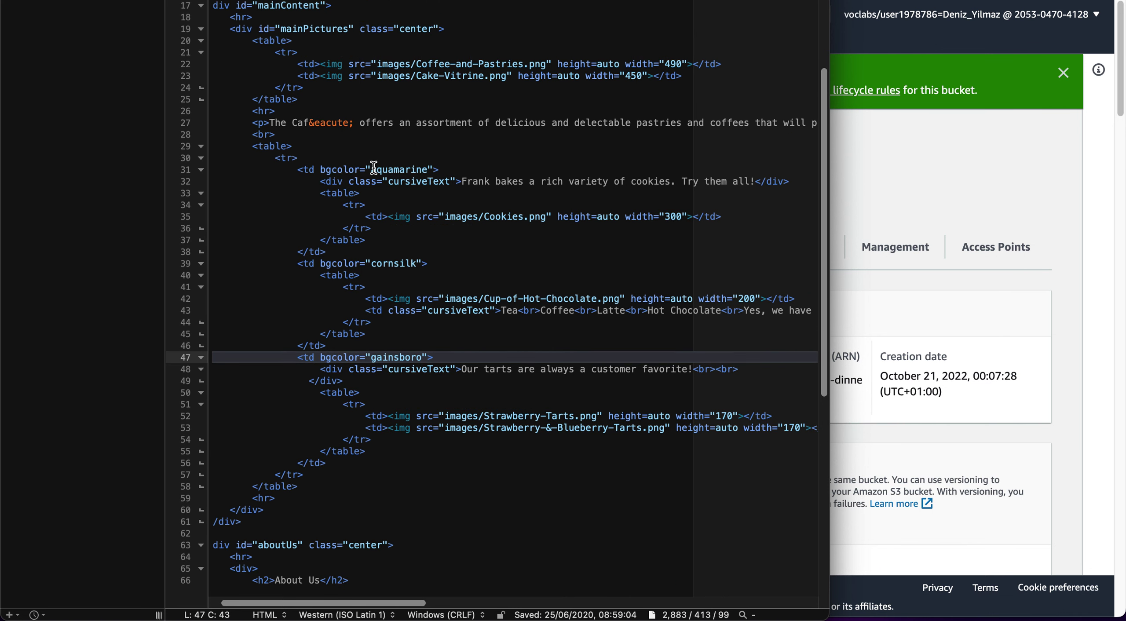
pyautogui.moveTo(374, 168); pyautogui.dragTo(426, 170)
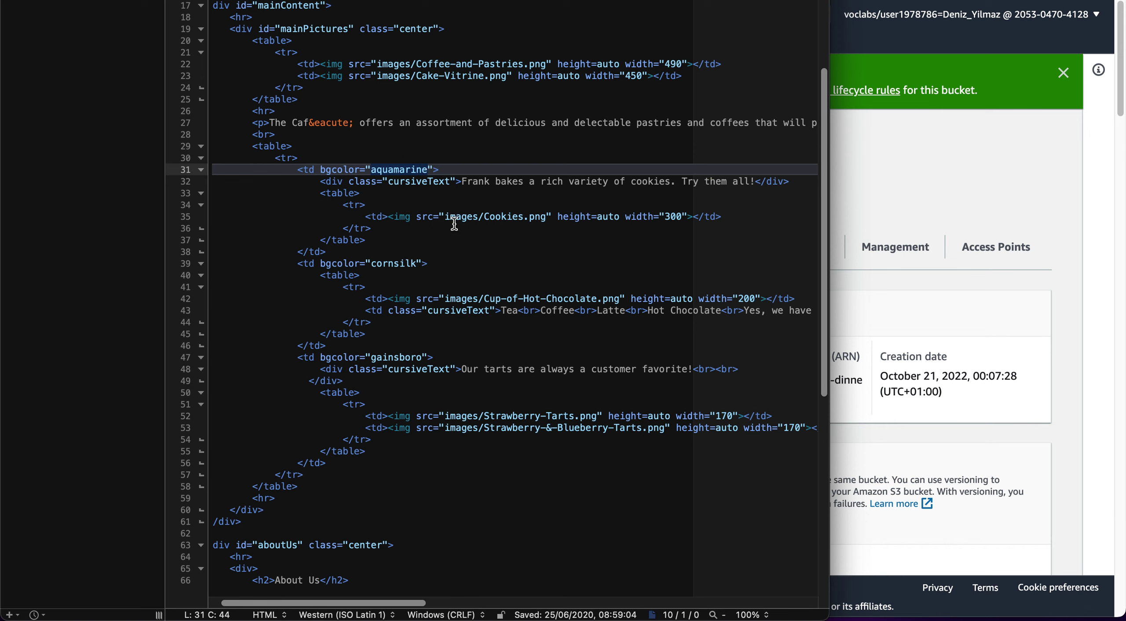
pyautogui.write('gains')
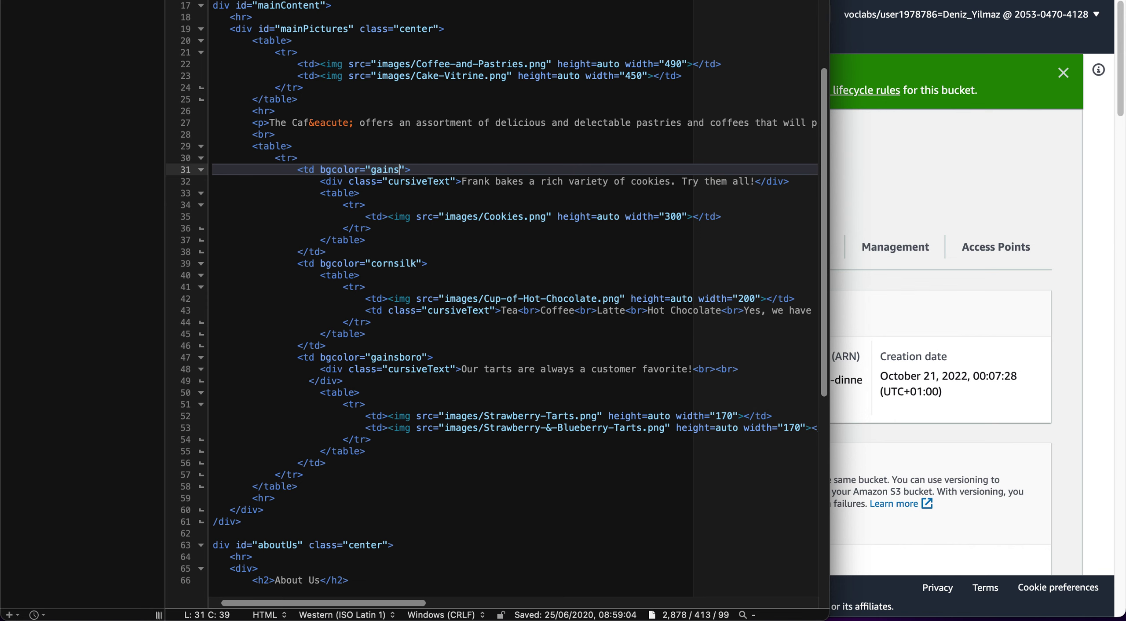
pyautogui.write('boro')
pyautogui.press('super+m')
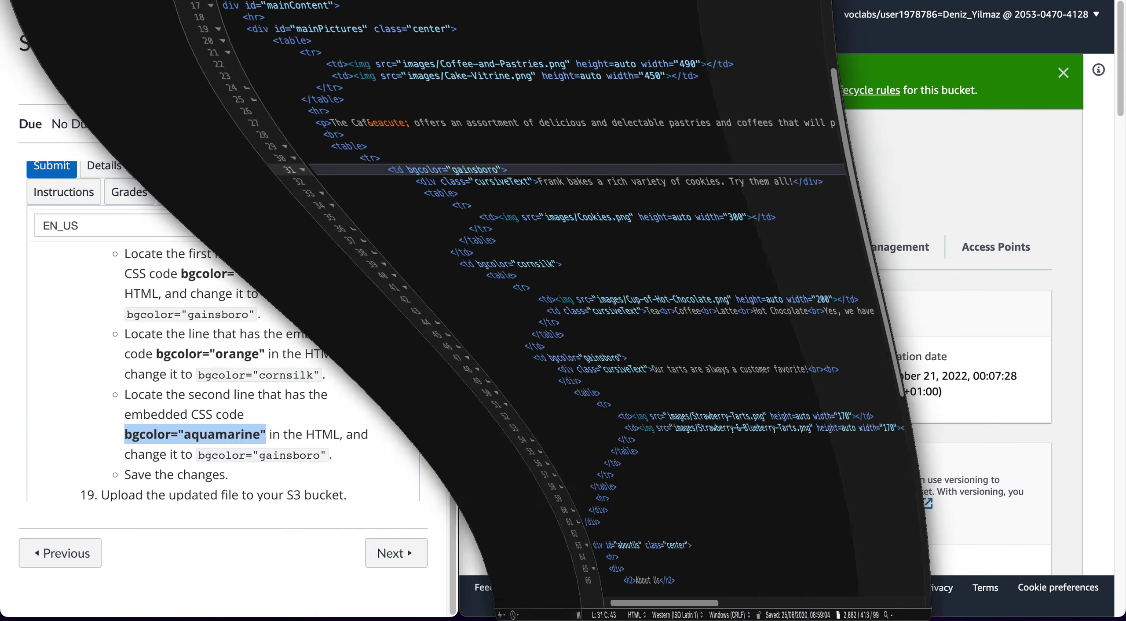
# Read task 19 of the lab instructions on uploading the updated file, then switch back to index.html in BBEdit
pyautogui.scroll(-3, 188, 466)
pyautogui.moveTo(126, 415); pyautogui.dragTo(350, 415)
pyautogui.scroll(-1, 224, 422)
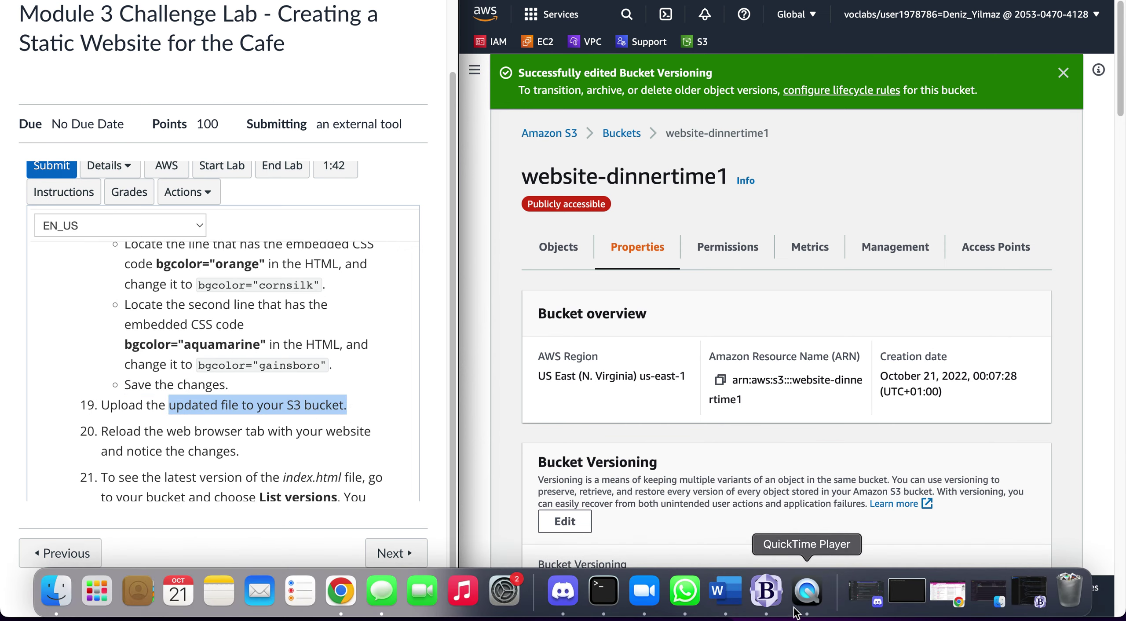
pyautogui.click(766, 590)
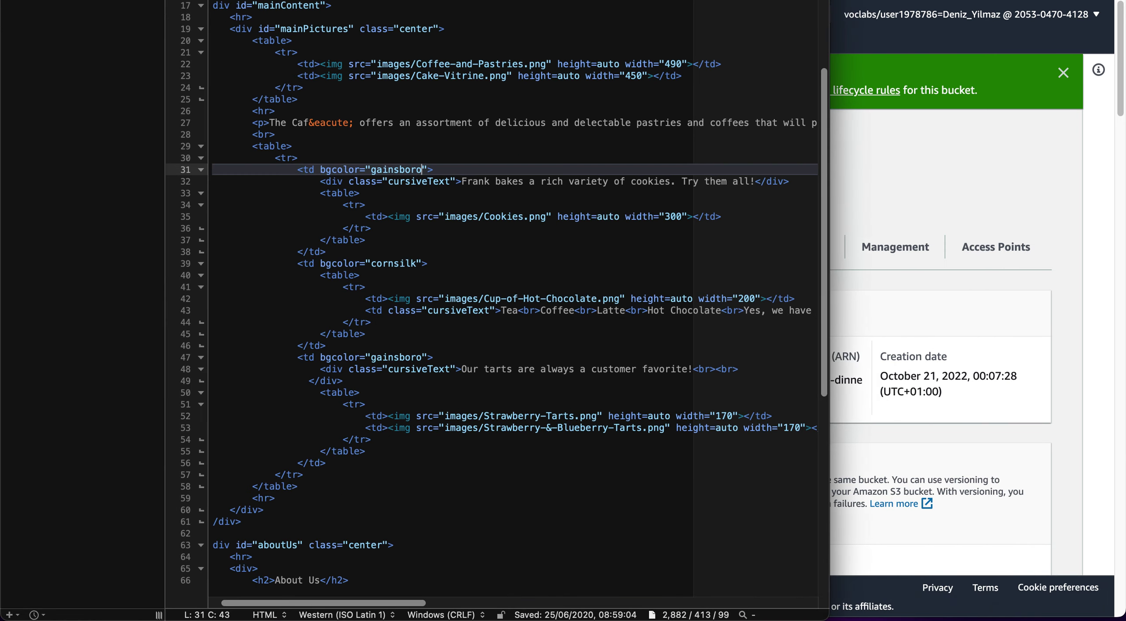
# Save the edited HTML file with its new background colors and switch to the S3 console in the browser
pyautogui.click(94, 1)
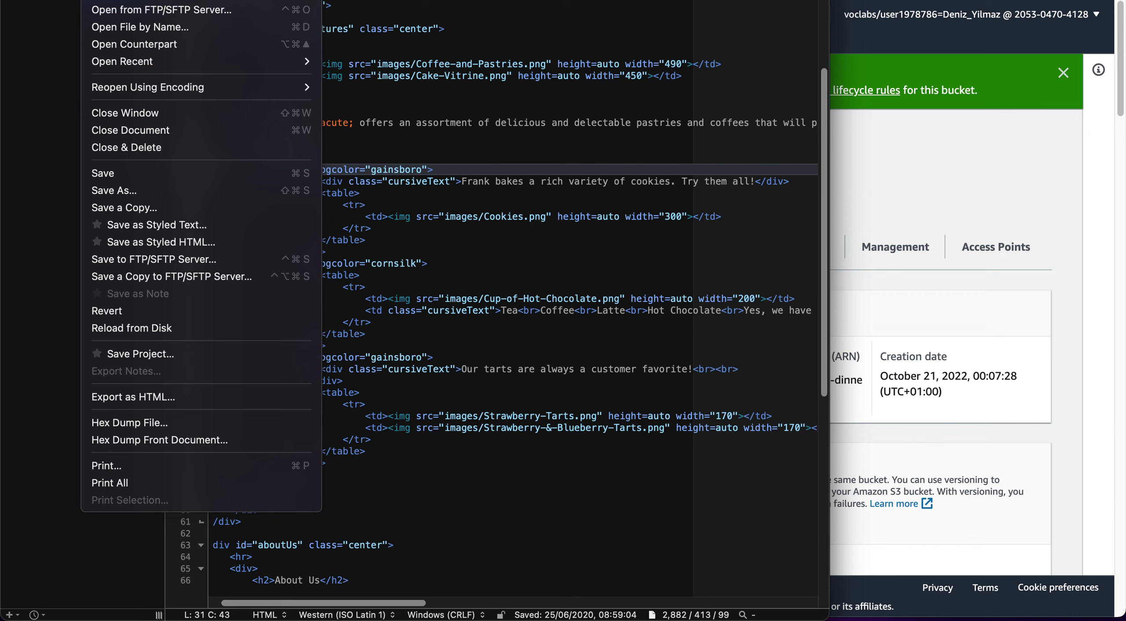
pyautogui.click(106, 178)
pyautogui.click(848, 305)
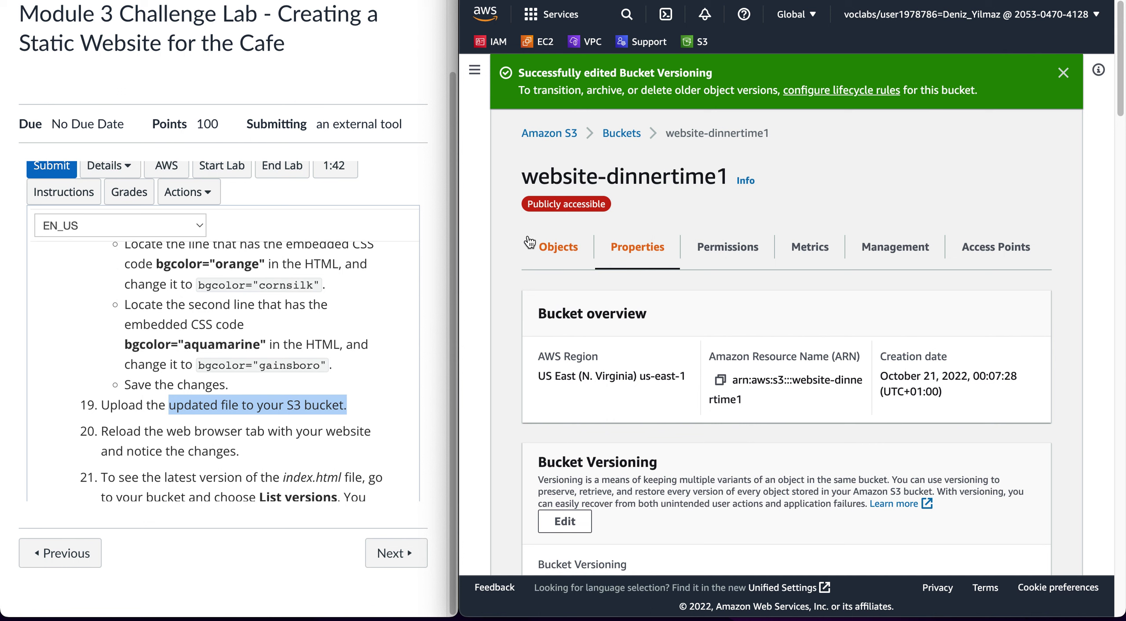
# Start an upload to the website-dinnertime1 bucket and add index.html from the static-website folder
pyautogui.click(539, 247)
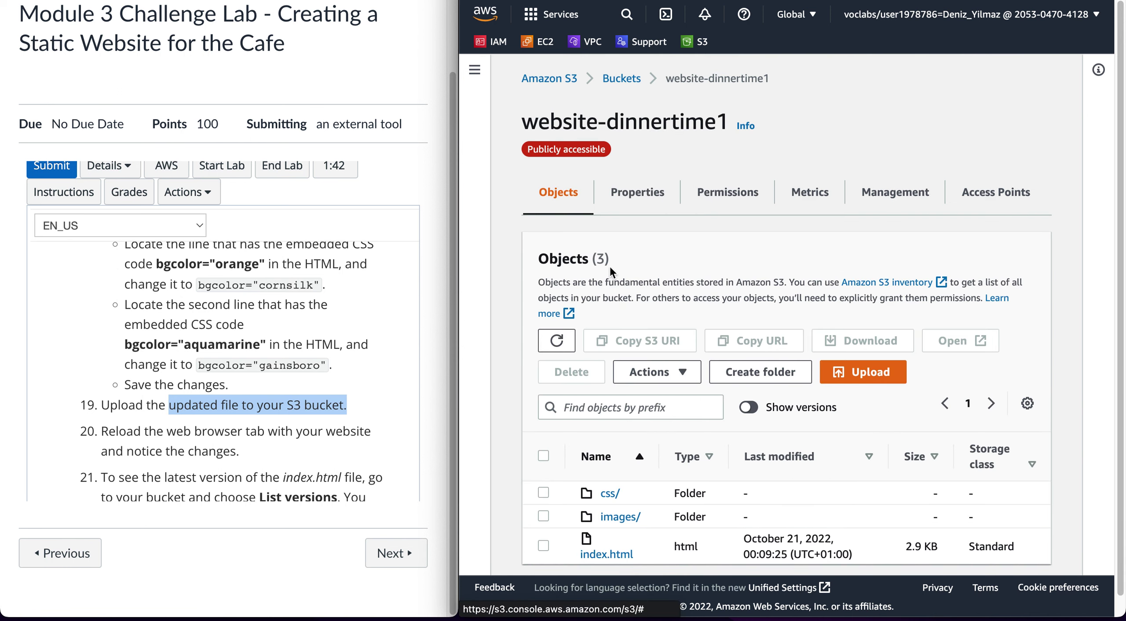
pyautogui.click(855, 375)
pyautogui.click(899, 274)
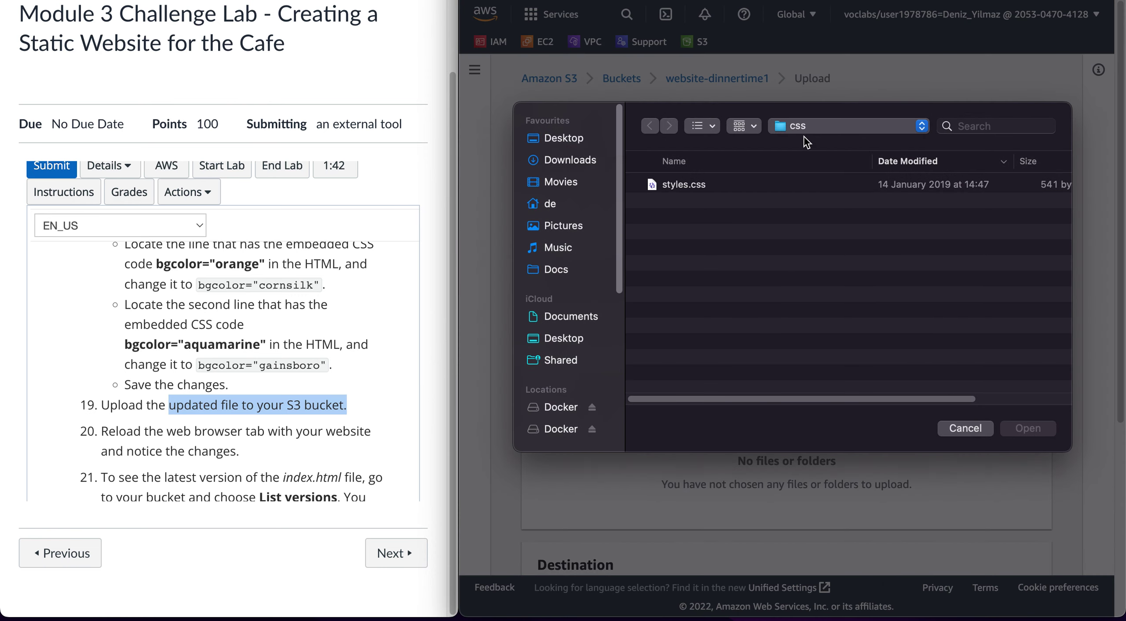
pyautogui.click(805, 132)
pyautogui.click(807, 144)
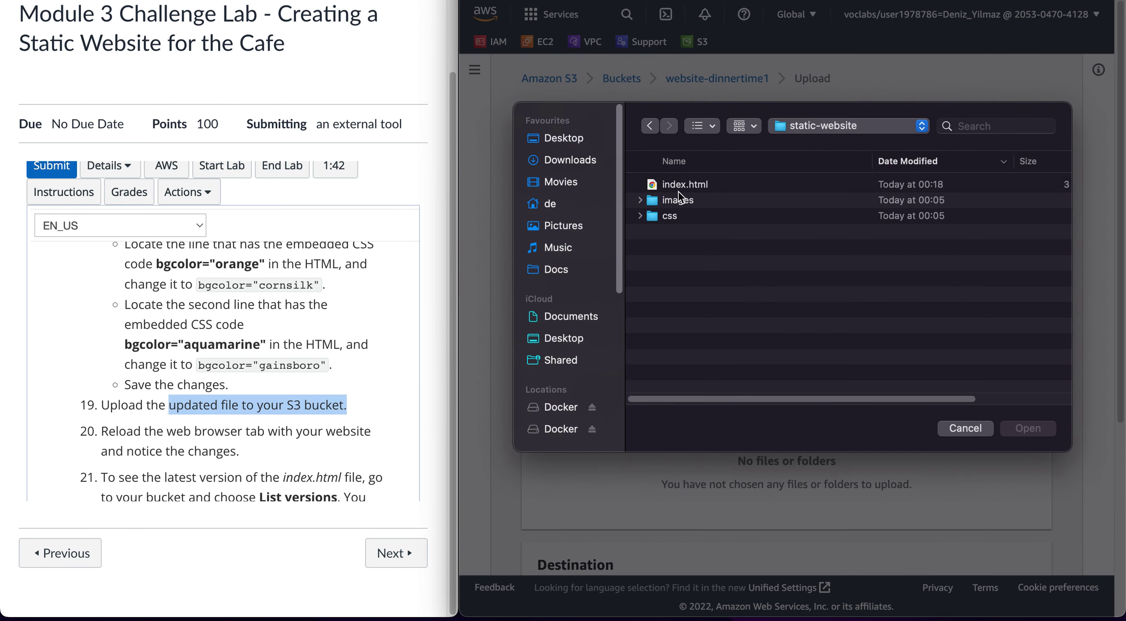
pyautogui.click(681, 184)
pyautogui.click(1019, 429)
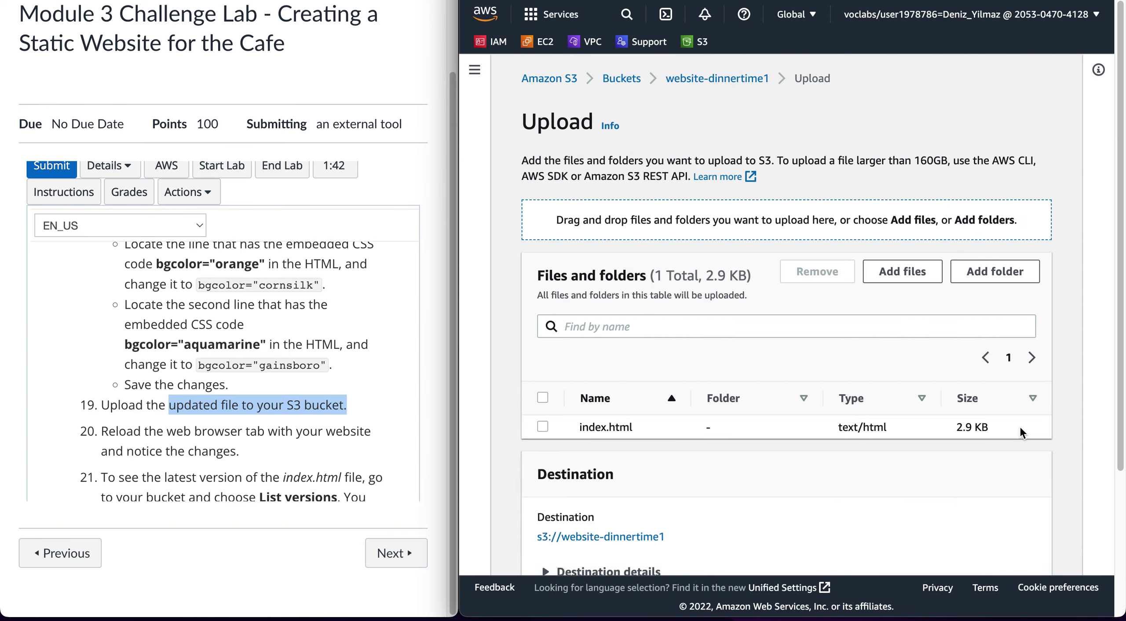
# Upload index.html to the bucket with the default settings and check the upload status
pyautogui.scroll(-5, 1018, 440)
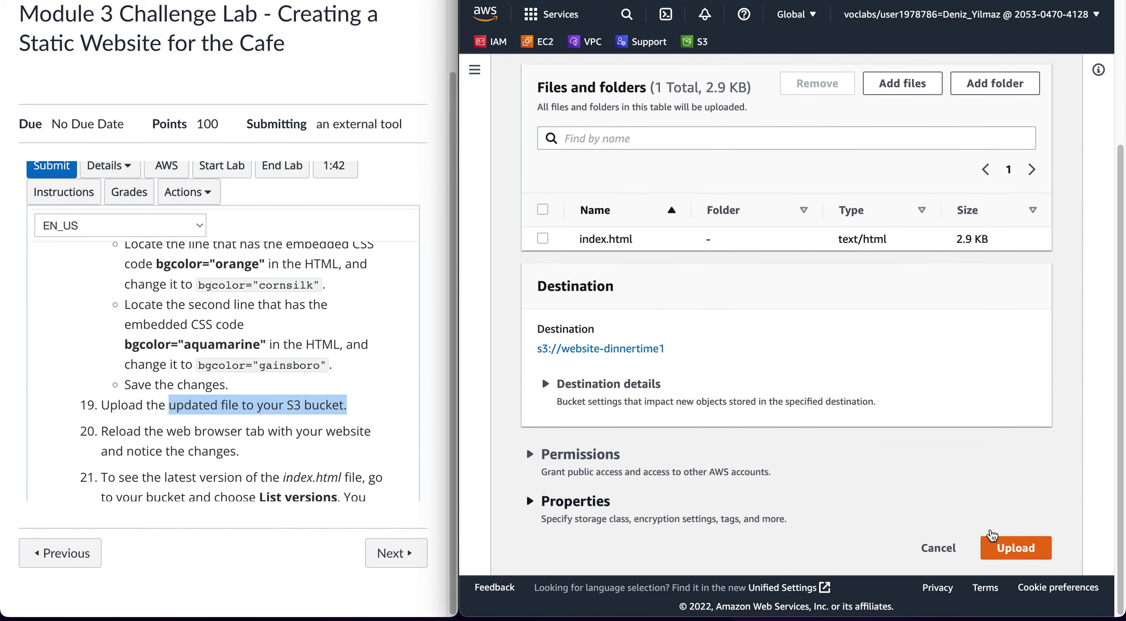
pyautogui.click(1013, 550)
pyautogui.scroll(-2, 819, 405)
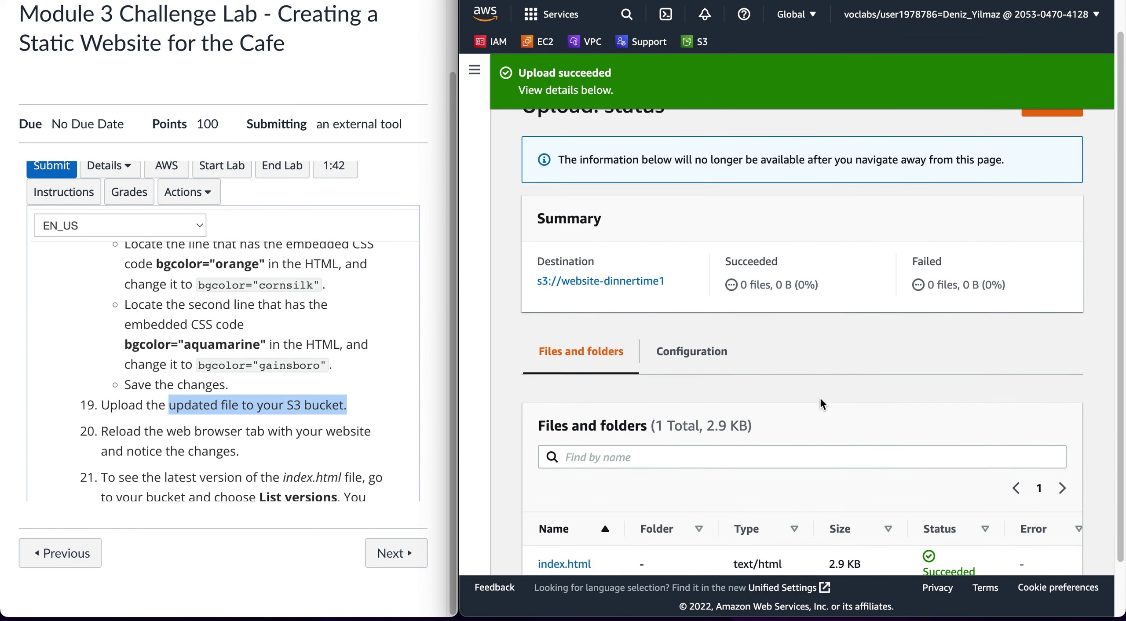
pyautogui.scroll(-2, 820, 404)
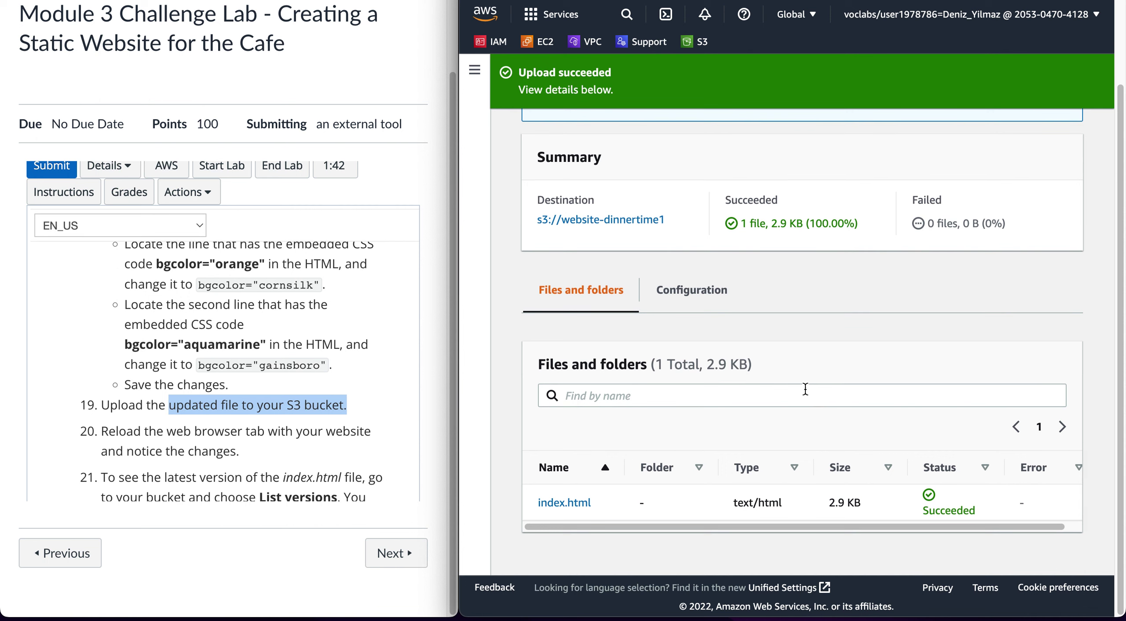
# Reload the café website to check the background colors of the cookies, hot drinks and tarts sections
pyautogui.click(196, 436)
pyautogui.moveTo(179, 433); pyautogui.dragTo(223, 451)
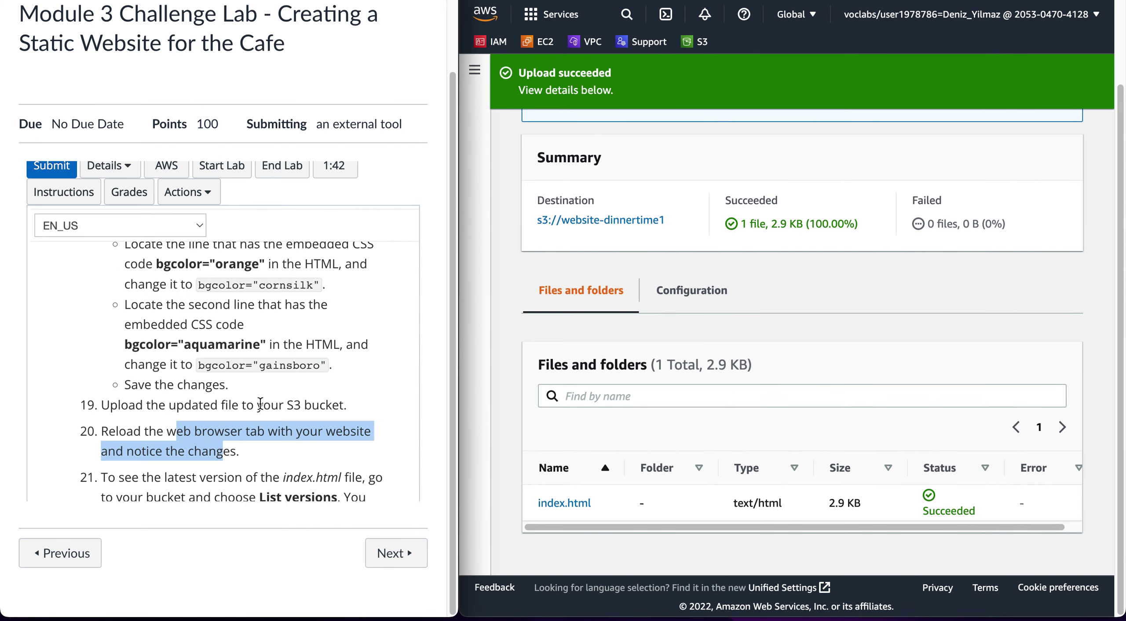
pyautogui.hotkey('ctrl', 'Tab')
pyautogui.scroll(-3, 751, 144)
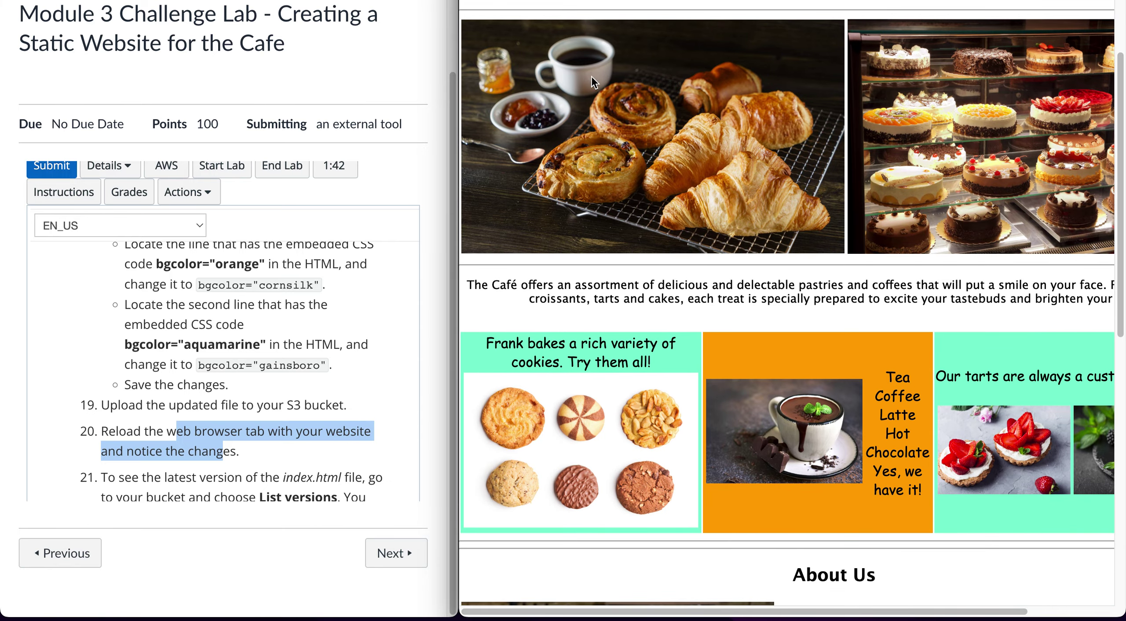
pyautogui.hotkey('ctrl', 'r')
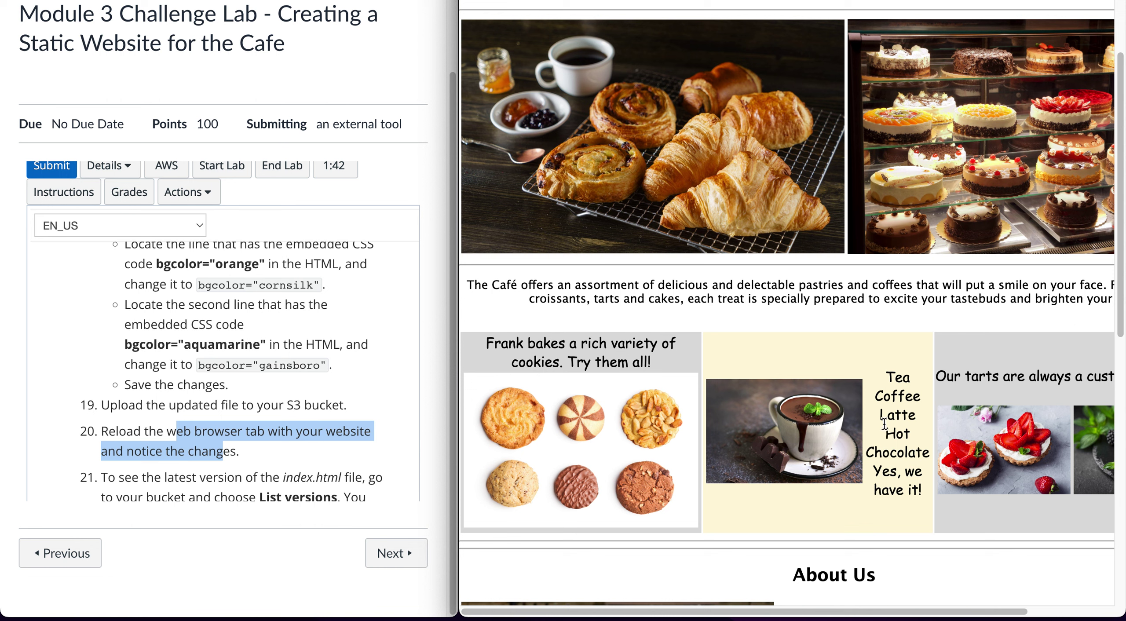
# Read the instruction on listing versions, return to the S3 console and close the upload status page
pyautogui.scroll(-3, 308, 432)
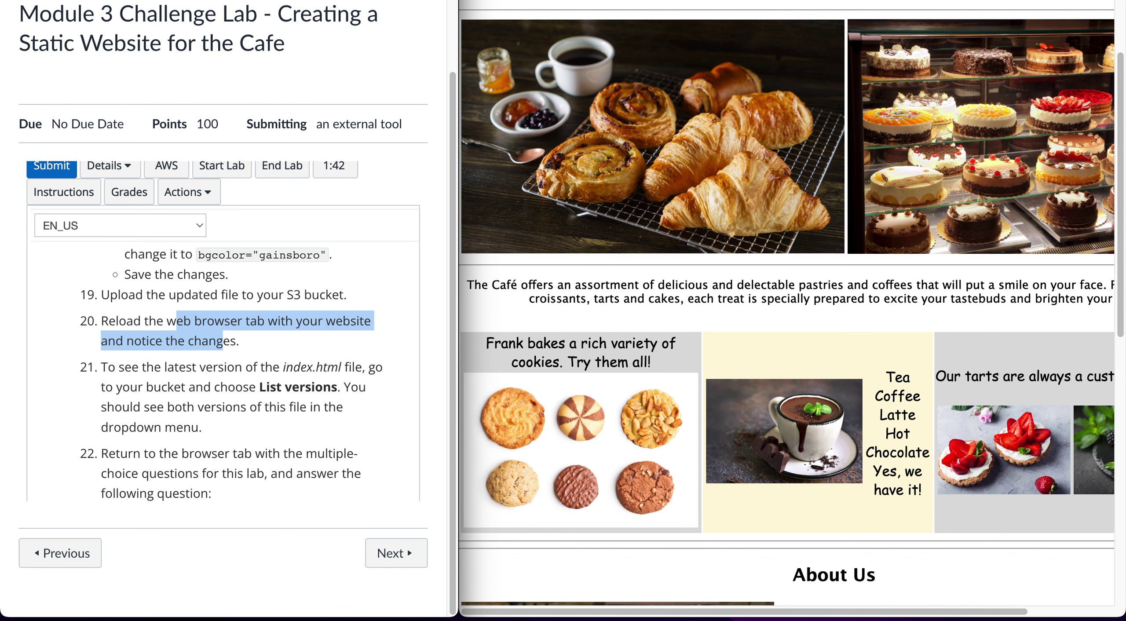
pyautogui.hotkey('ctrl', 'shift', 'Tab')
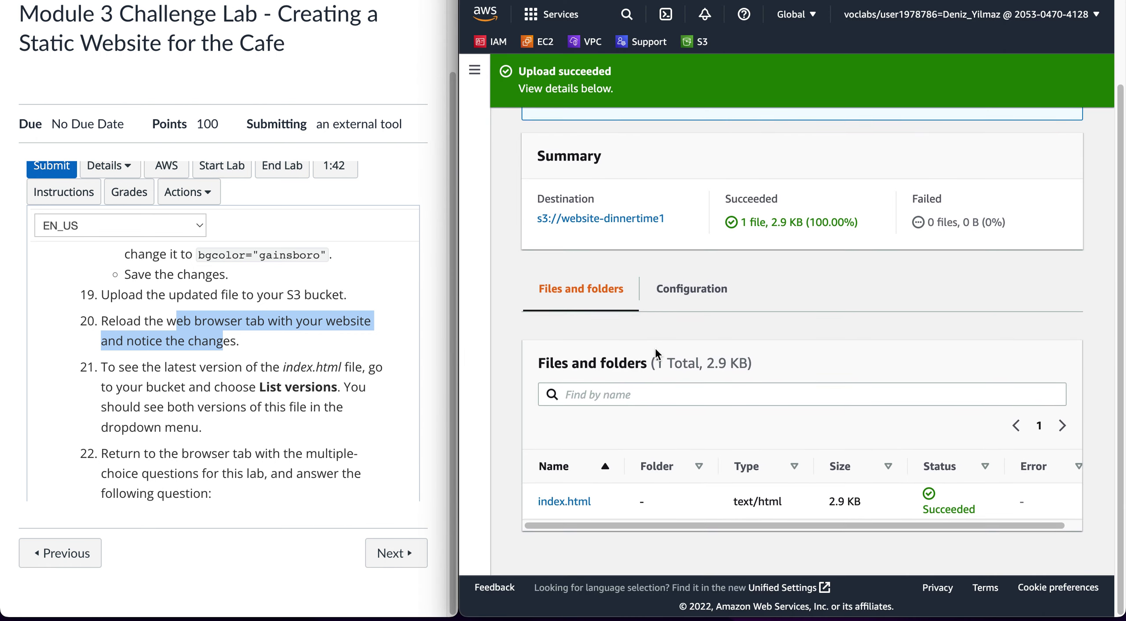
pyautogui.scroll(3, 655, 352)
pyautogui.click(1045, 139)
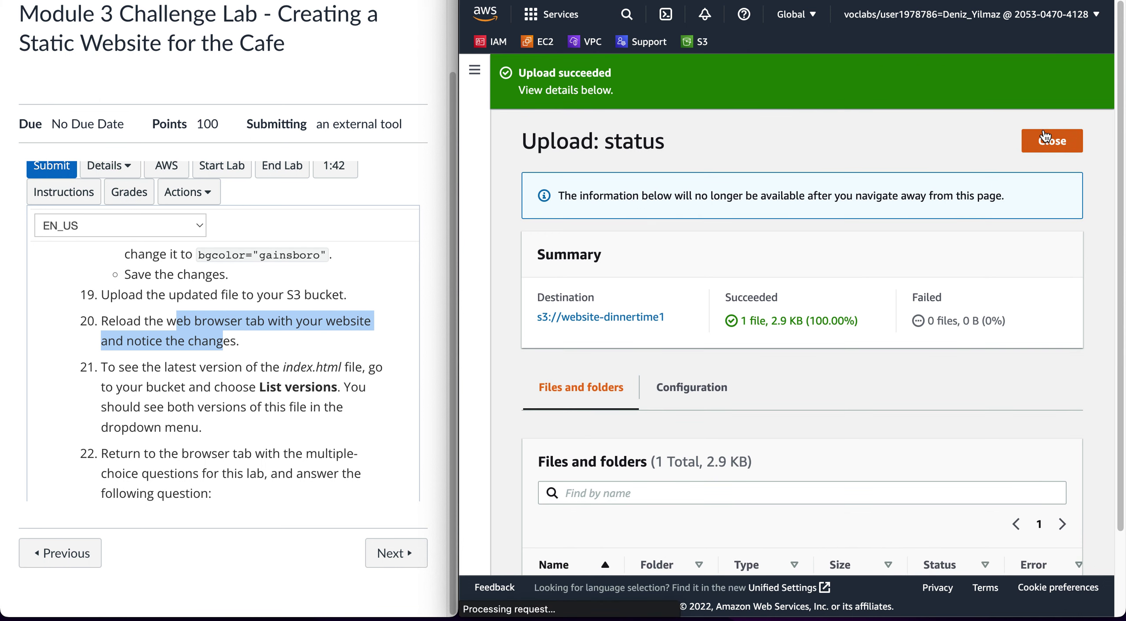
# Open the website-dinnertime1 bucket from the bucket list and show the versions of its objects
pyautogui.click(613, 87)
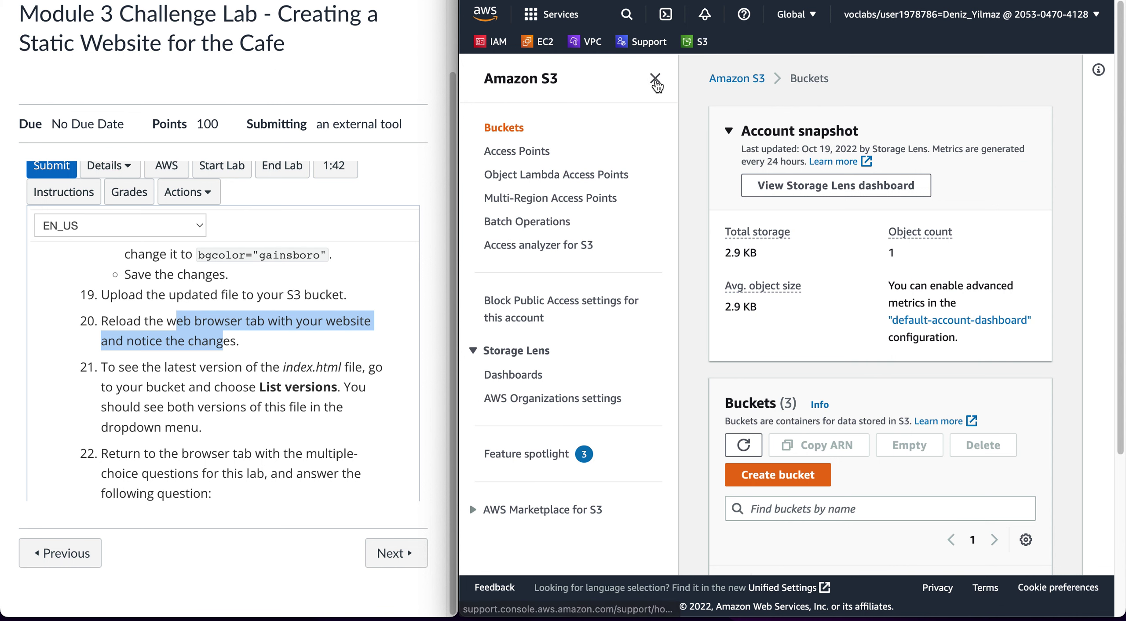
pyautogui.click(655, 80)
pyautogui.scroll(-3, 704, 247)
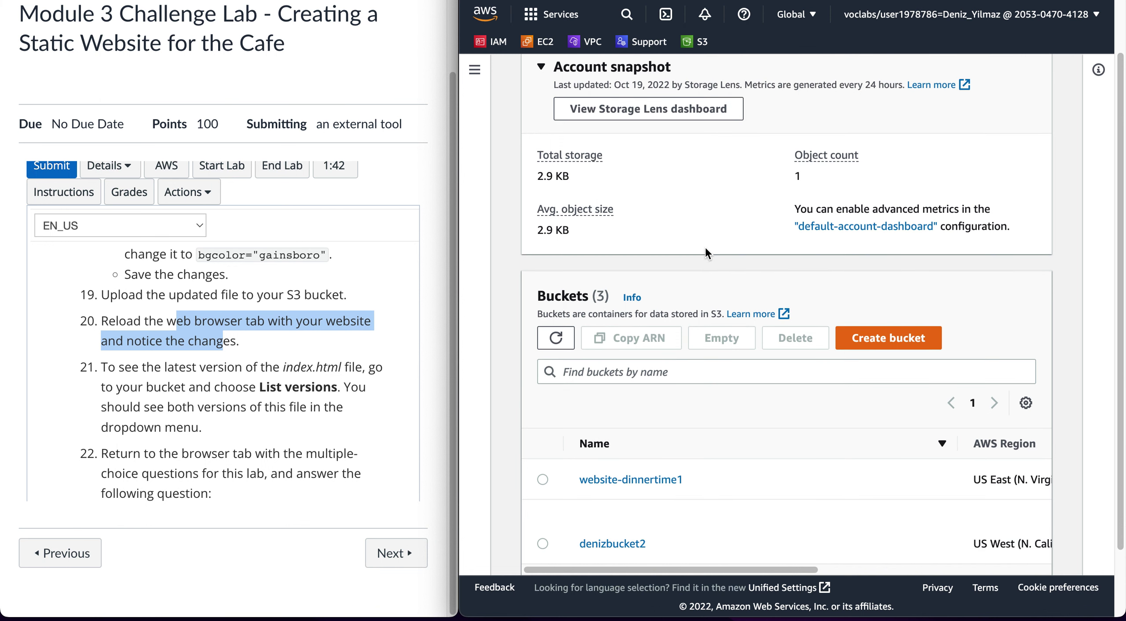
pyautogui.scroll(-1, 704, 247)
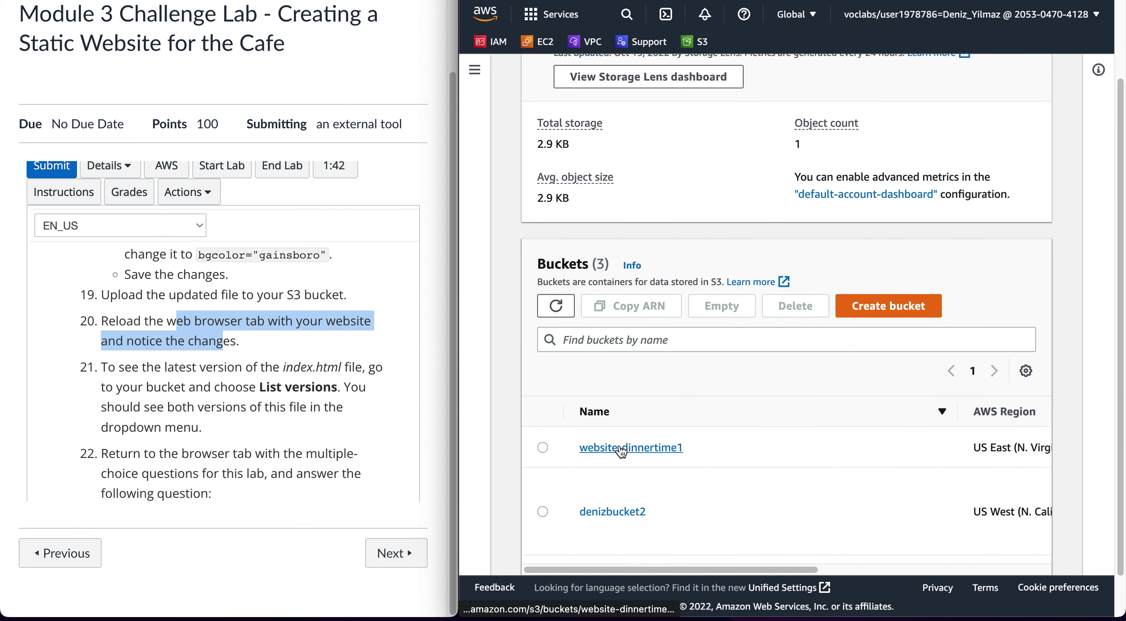
pyautogui.click(619, 445)
pyautogui.click(754, 408)
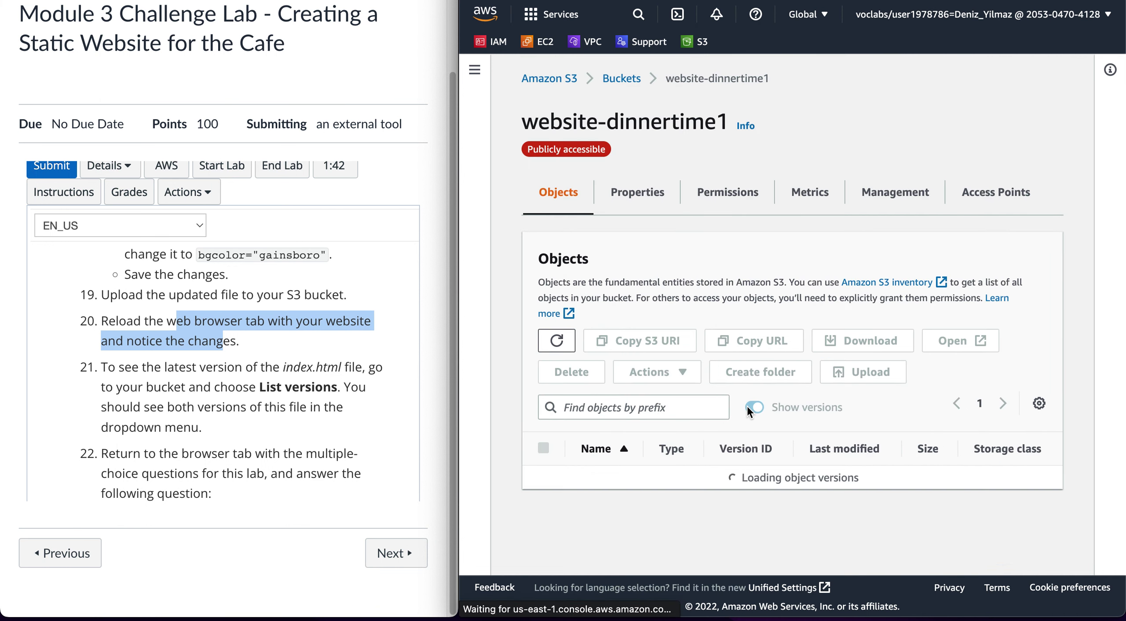
pyautogui.scroll(-3, 760, 409)
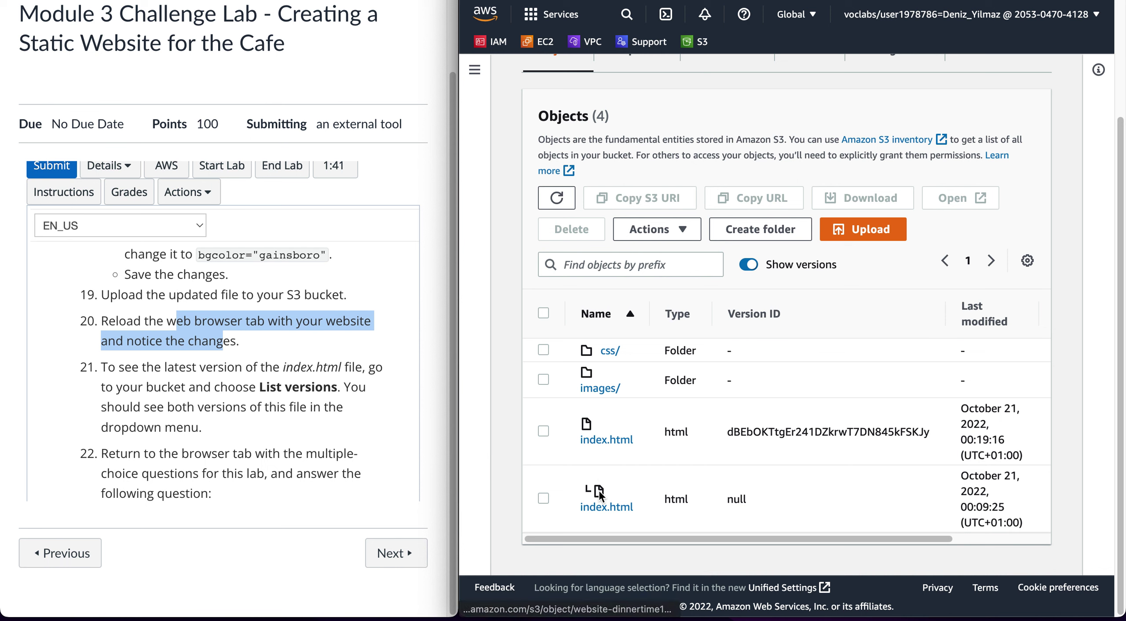
# Read Question 2 in the lab instructions, answer it with Multi-factor authentication on the questions page and submit the answer
pyautogui.scroll(-2, 268, 425)
pyautogui.scroll(-2, 267, 425)
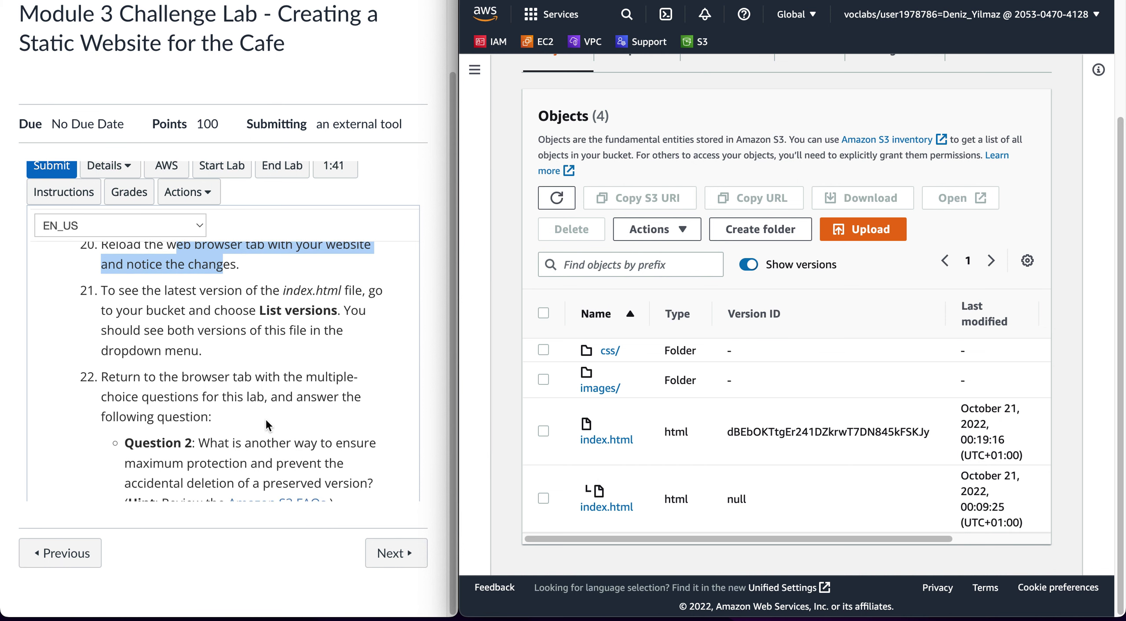
pyautogui.scroll(-2, 232, 403)
pyautogui.scroll(-2, 232, 403)
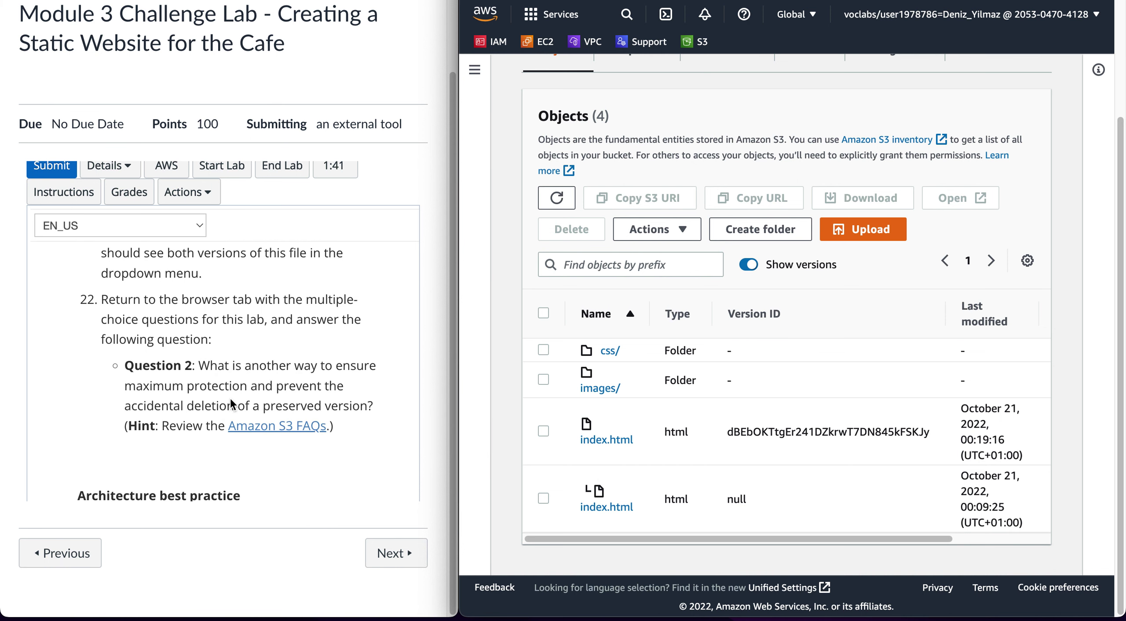
pyautogui.moveTo(196, 366); pyautogui.dragTo(375, 413)
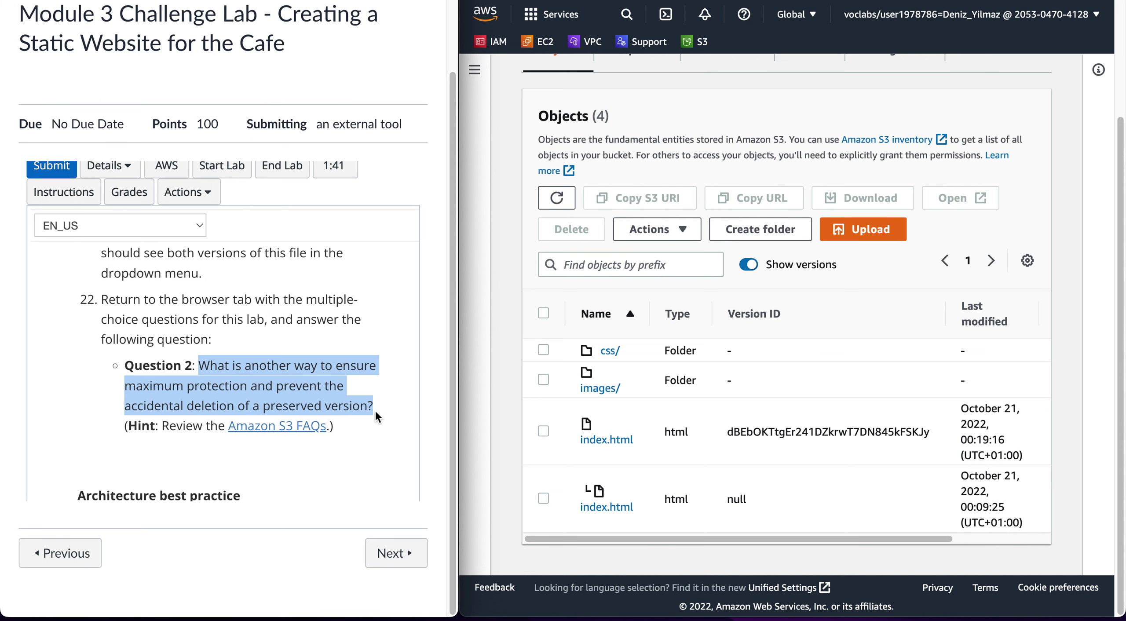
pyautogui.hotkey('ctrl', 'Tab')
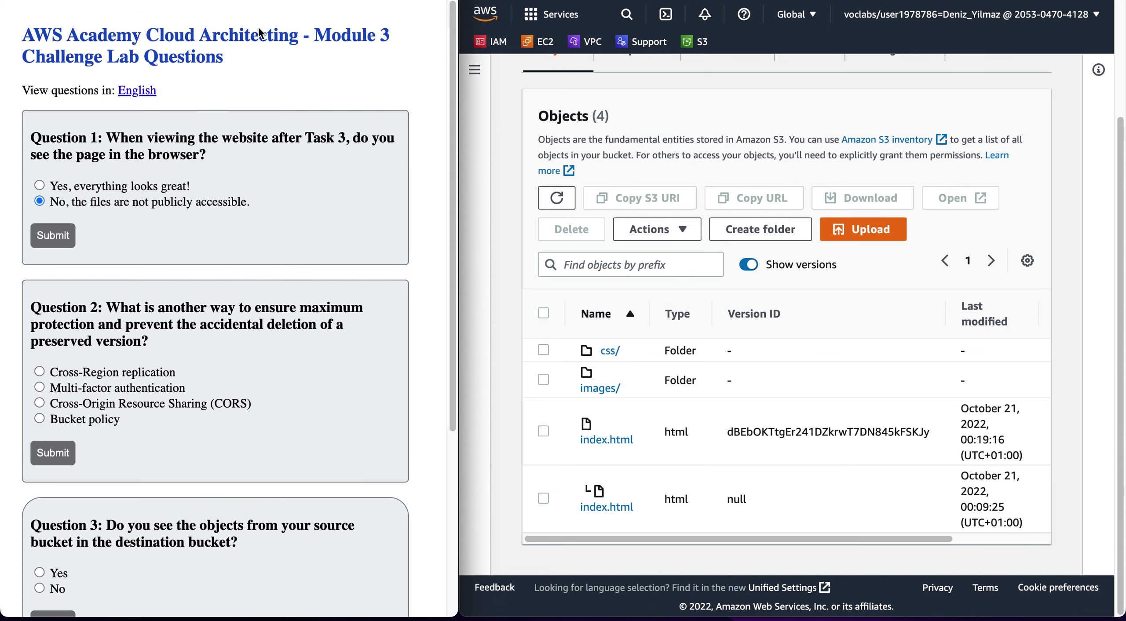
pyautogui.scroll(-2, 137, 396)
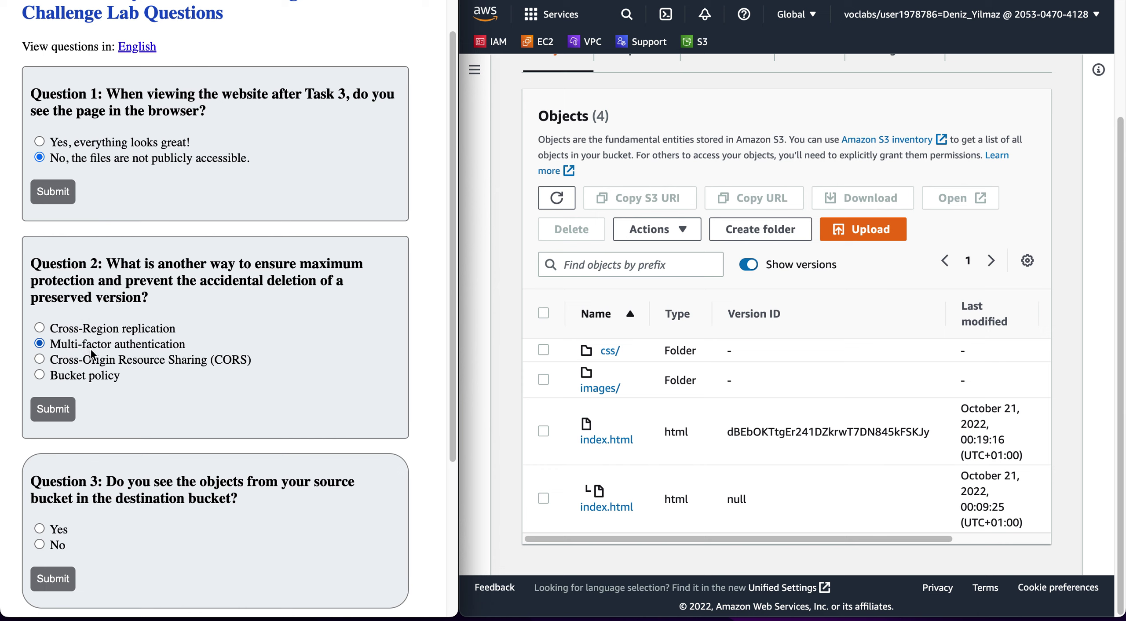
pyautogui.click(52, 412)
# Return to the lab instructions and read from the architecture best practice through Challenge #3 to Task 6 on lifecycle policies
pyautogui.press('super+bracketleft')
pyautogui.press('super+shift+bracketleft')
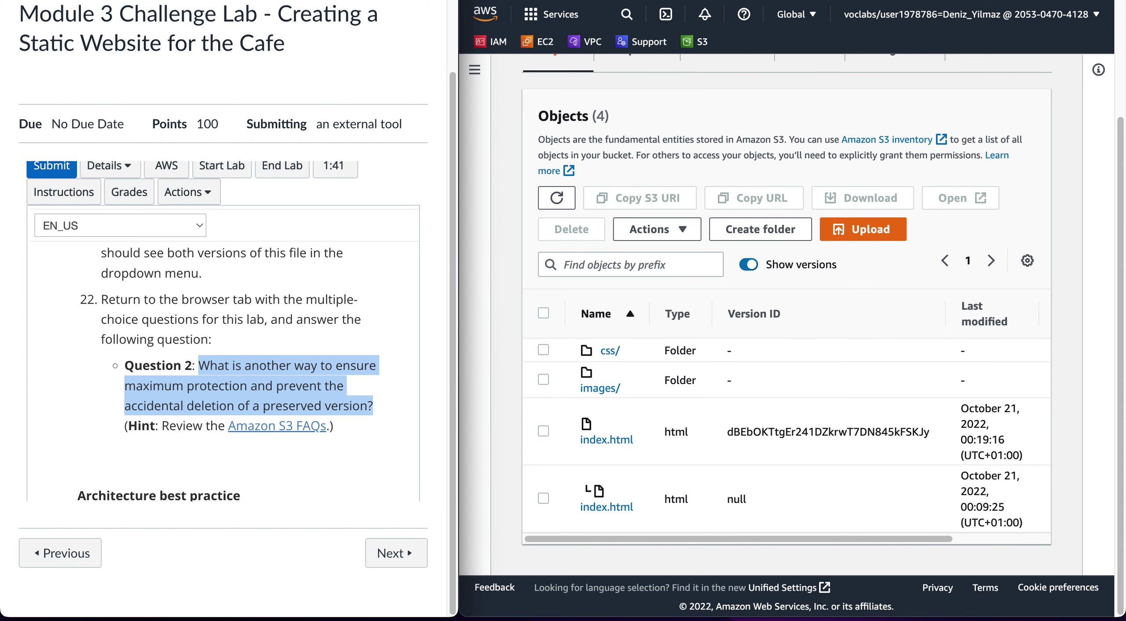
pyautogui.click(222, 389)
pyautogui.scroll(-4, 76, 439)
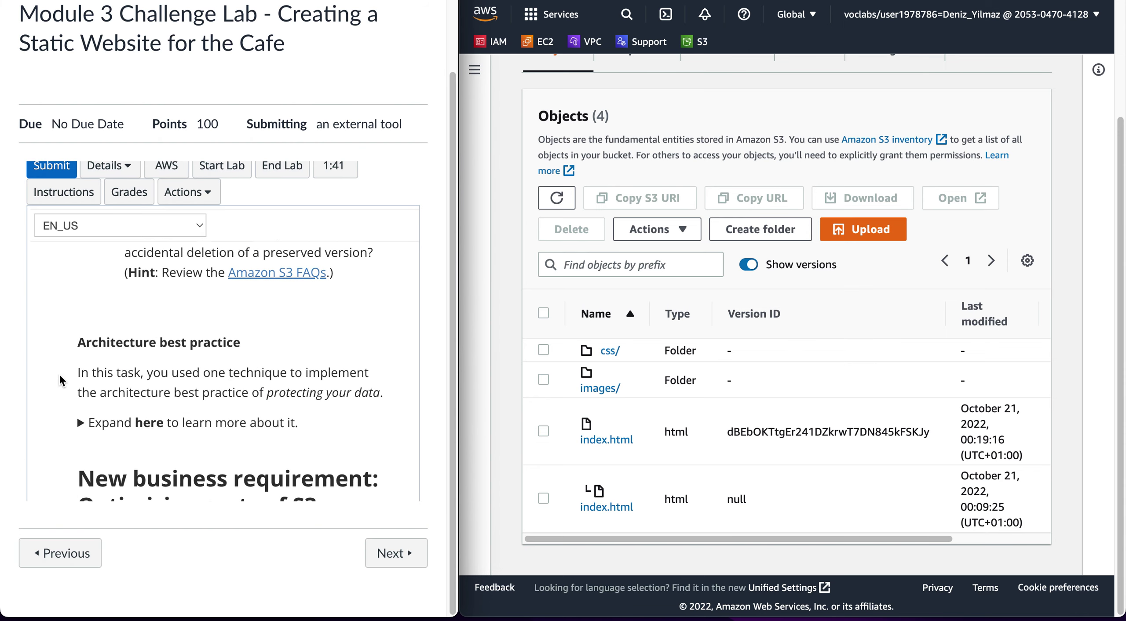
pyautogui.scroll(-2, 60, 379)
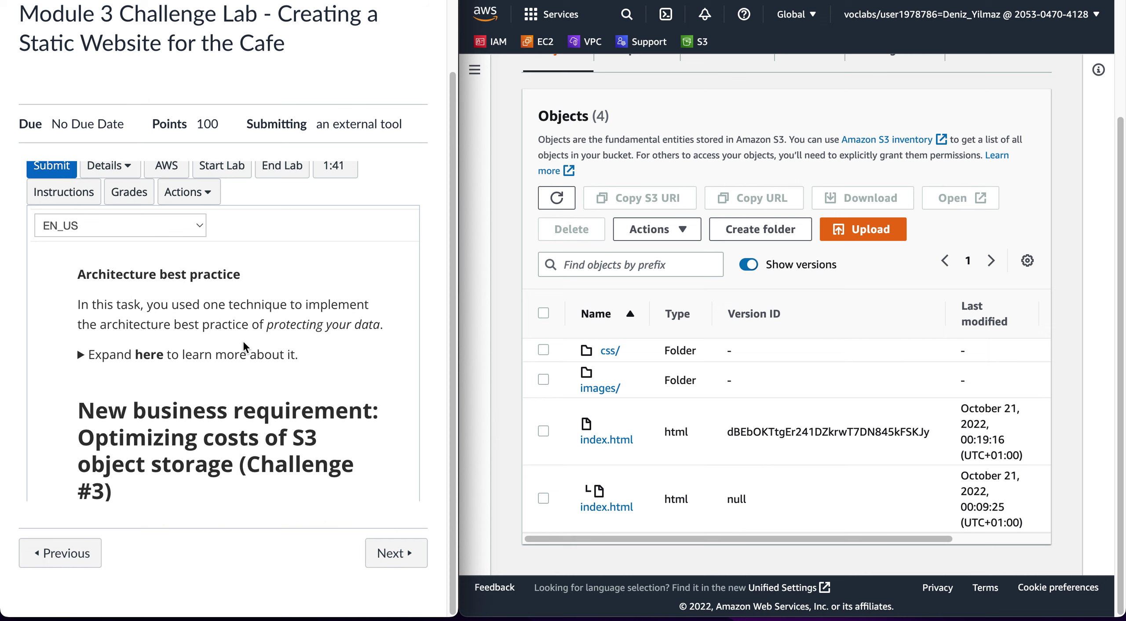
pyautogui.scroll(-1, 245, 347)
pyautogui.scroll(-3, 245, 347)
pyautogui.scroll(-1, 243, 343)
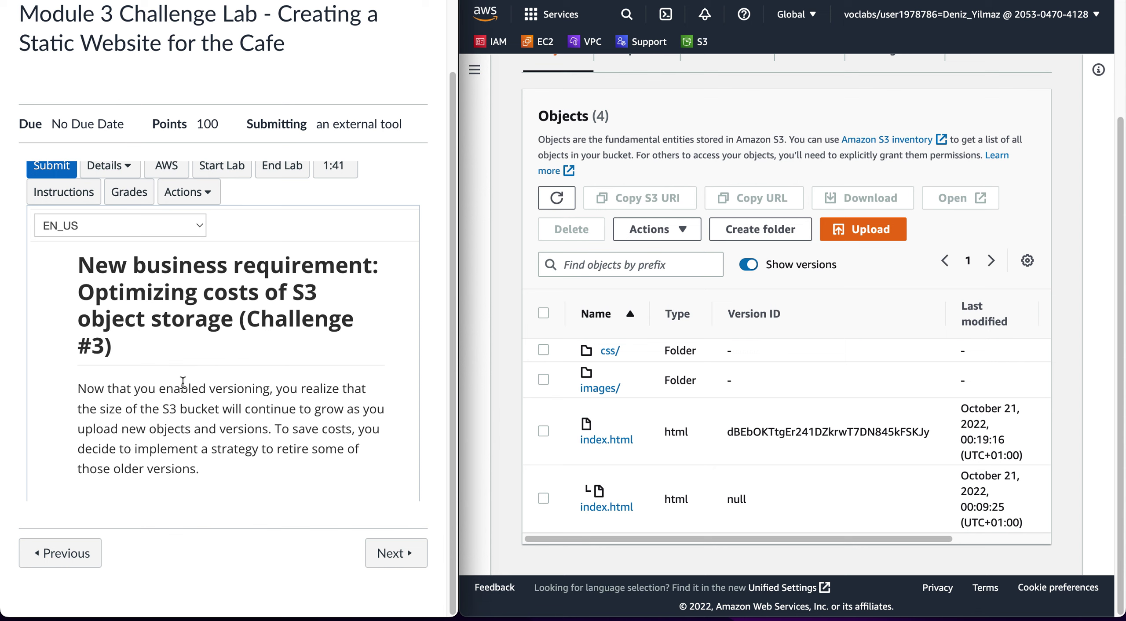
pyautogui.scroll(-1, 201, 403)
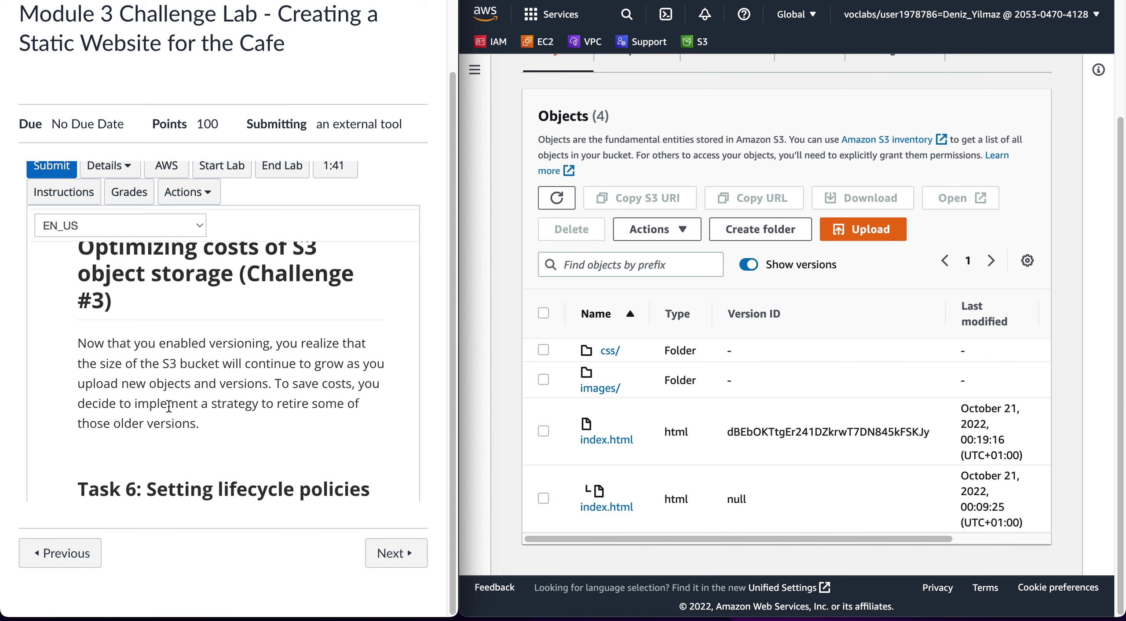
pyautogui.scroll(-3, 185, 404)
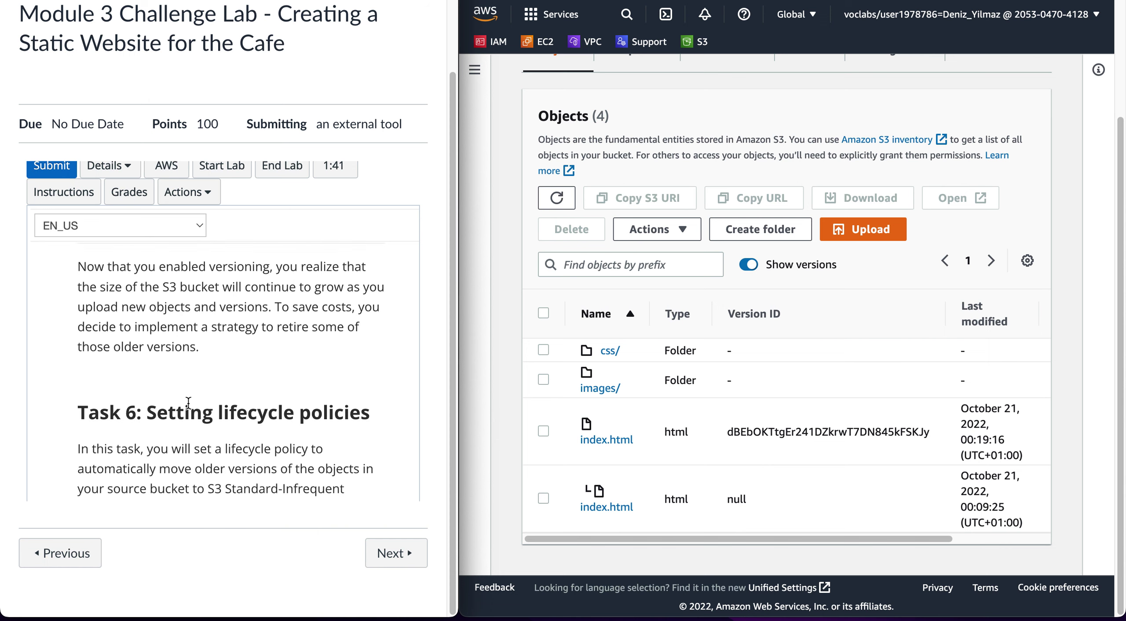
pyautogui.scroll(-2, 188, 402)
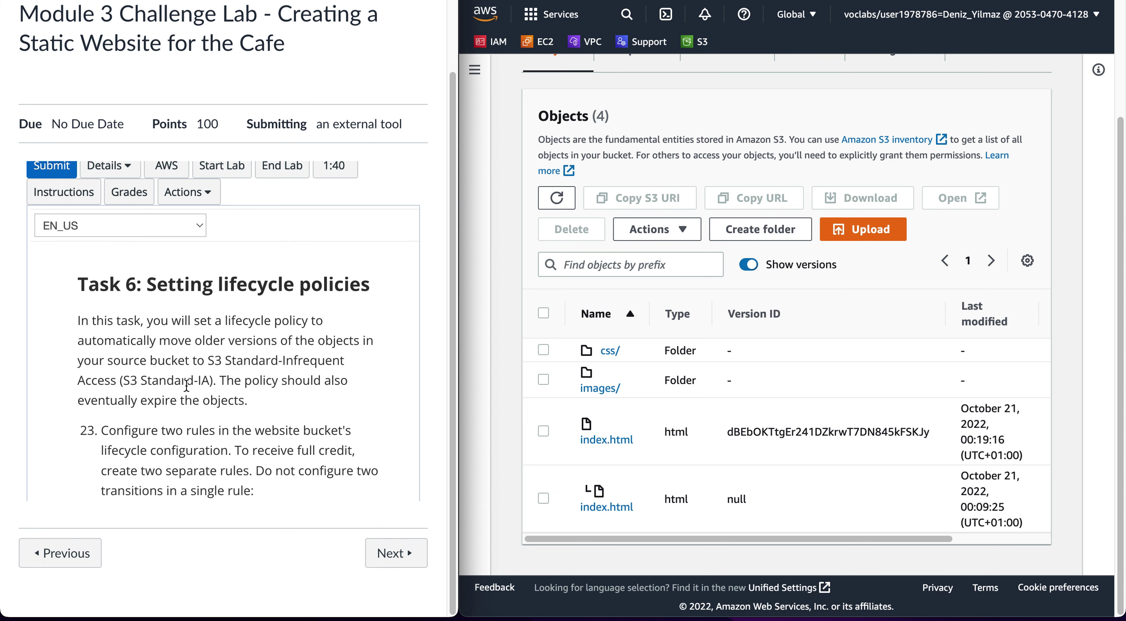
pyautogui.scroll(-1, 178, 354)
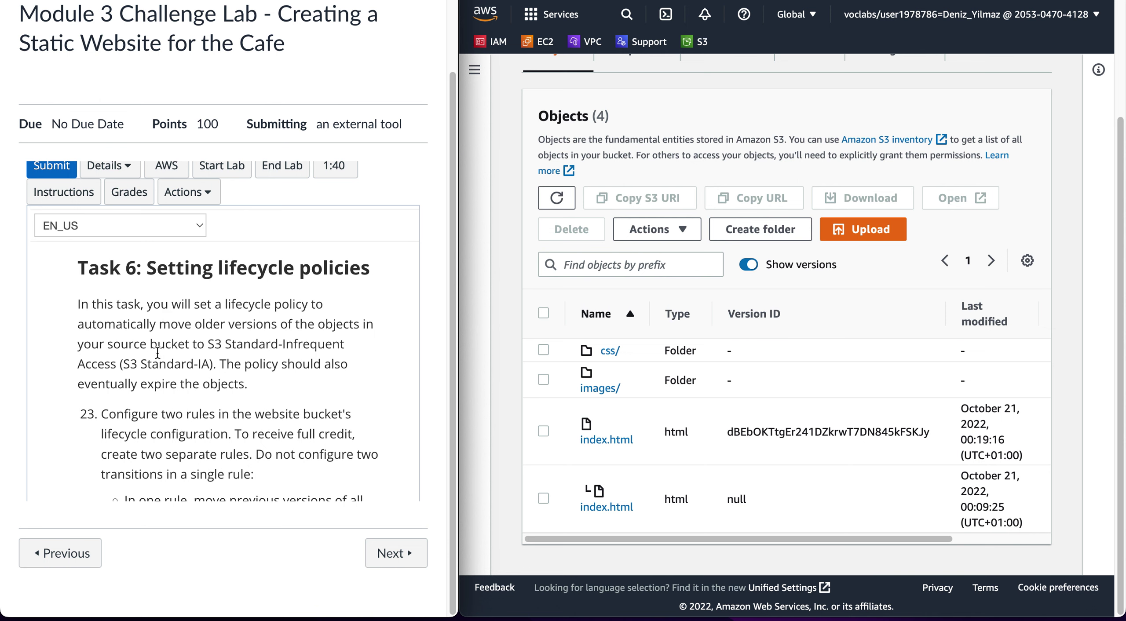
# Start a new lifecycle rule for the website-dinnertime1 bucket and read instruction 23 on the two required rules
pyautogui.scroll(3, 553, 246)
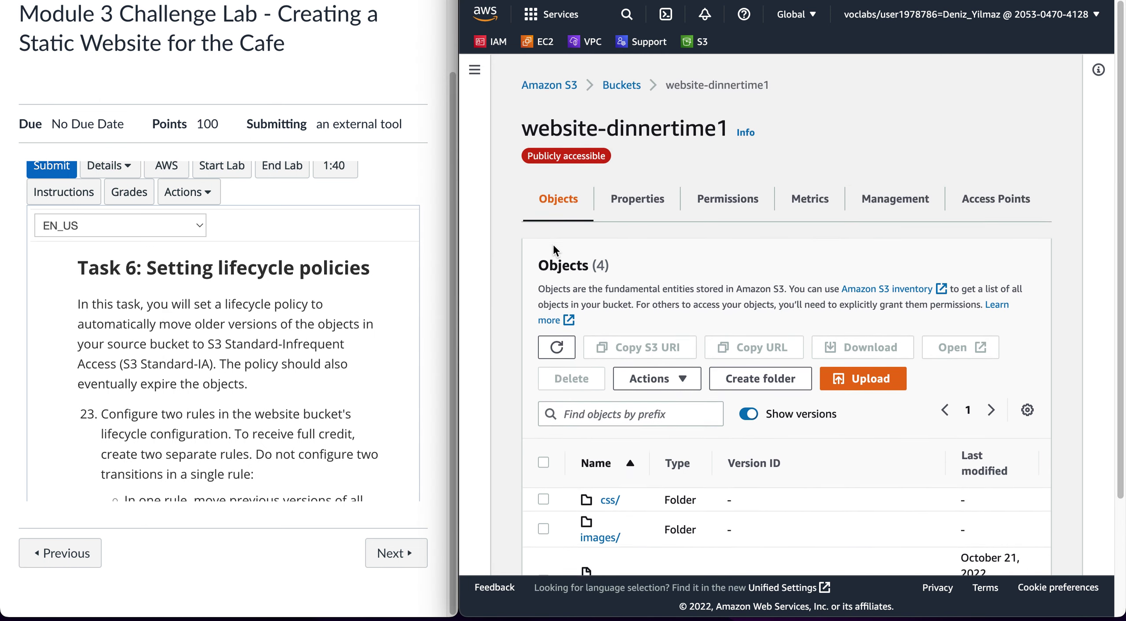
pyautogui.click(889, 197)
pyautogui.scroll(-2, 788, 237)
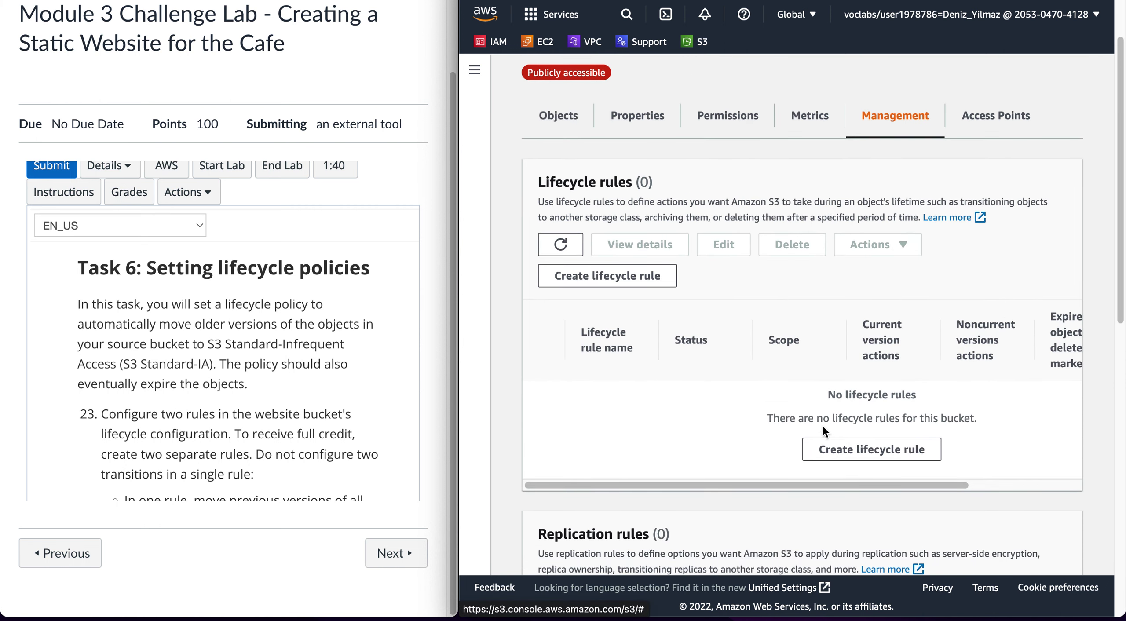
pyautogui.click(828, 448)
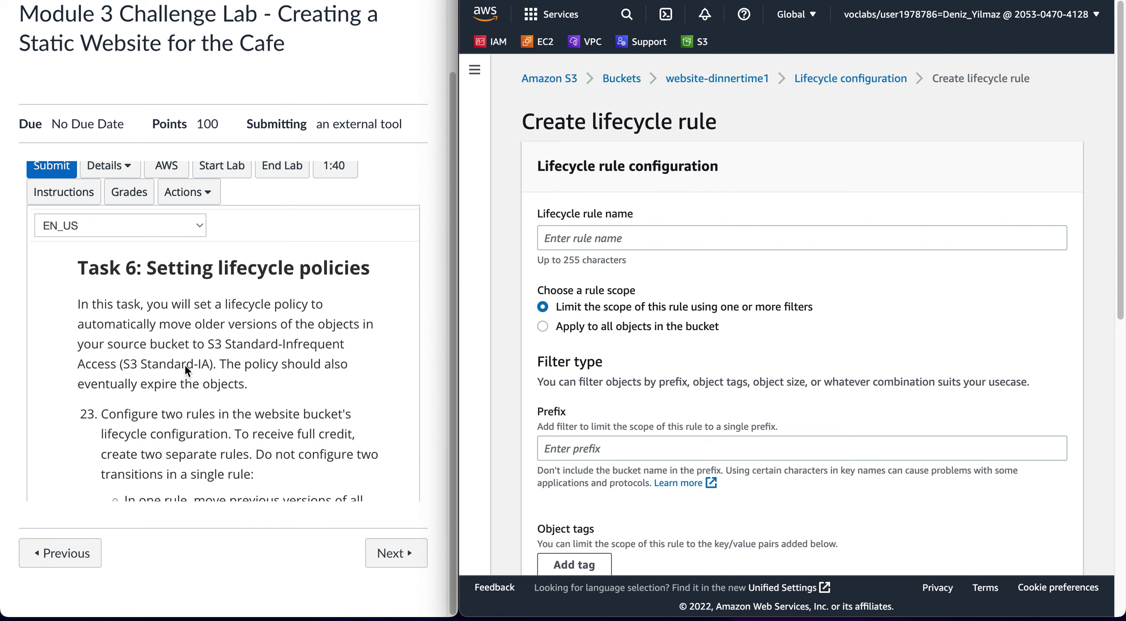
pyautogui.scroll(-2, 200, 391)
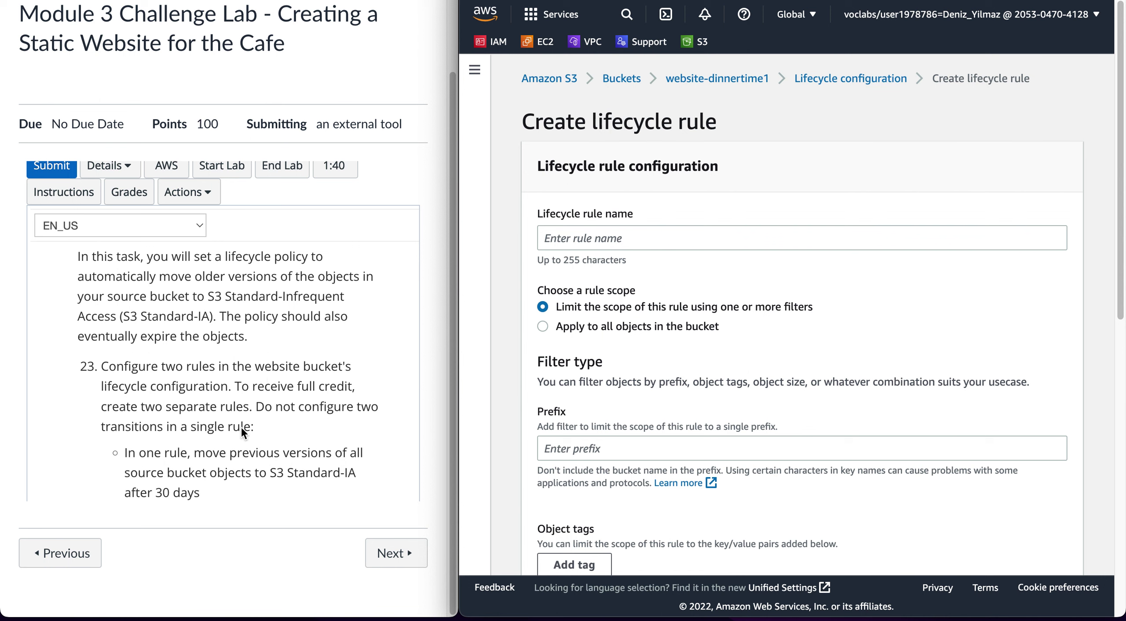
pyautogui.scroll(-1, 241, 430)
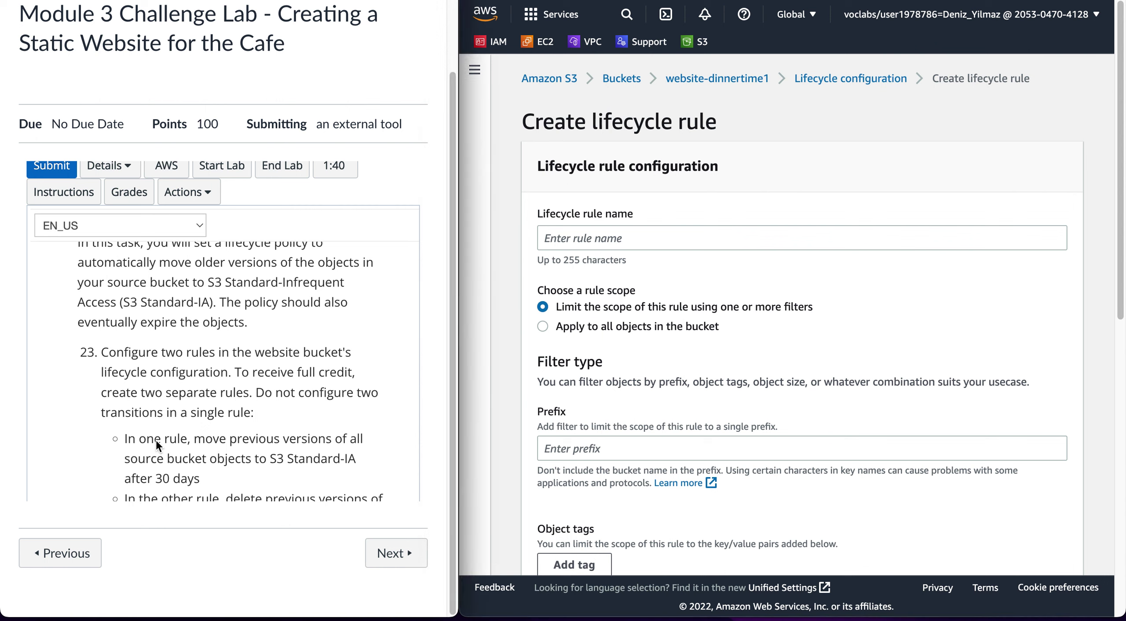
# Name the lifecycle rule First Rule, apply it to all objects in the bucket and acknowledge that scope
pyautogui.click(589, 237)
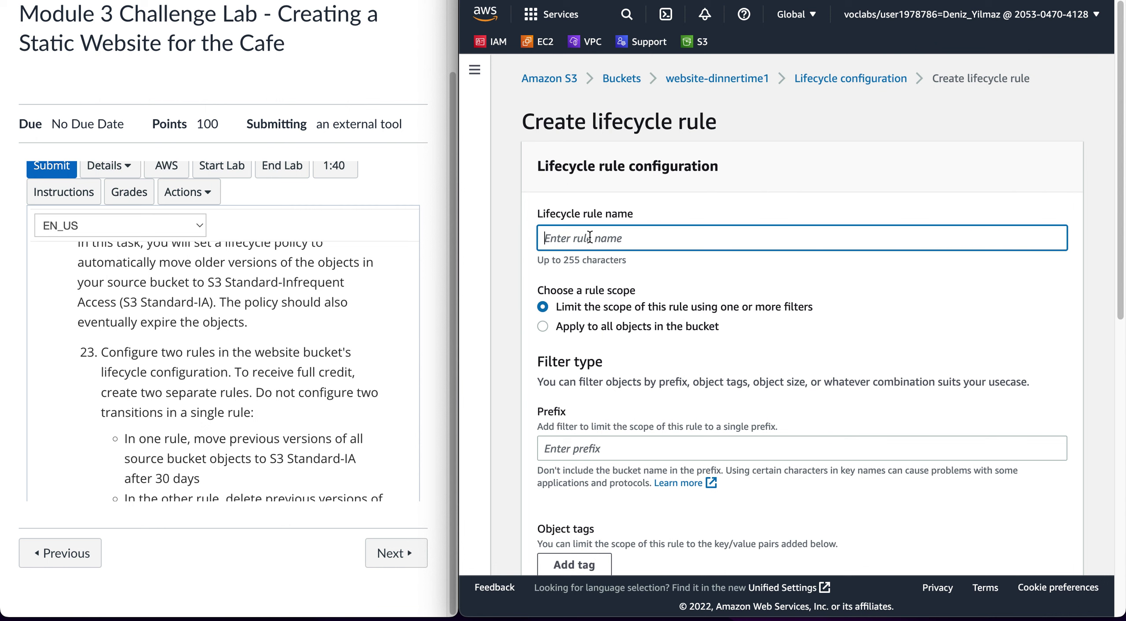
pyautogui.write('First Rule')
pyautogui.click(542, 326)
pyautogui.scroll(-1, 576, 357)
pyautogui.click(591, 399)
pyautogui.scroll(-3, 581, 373)
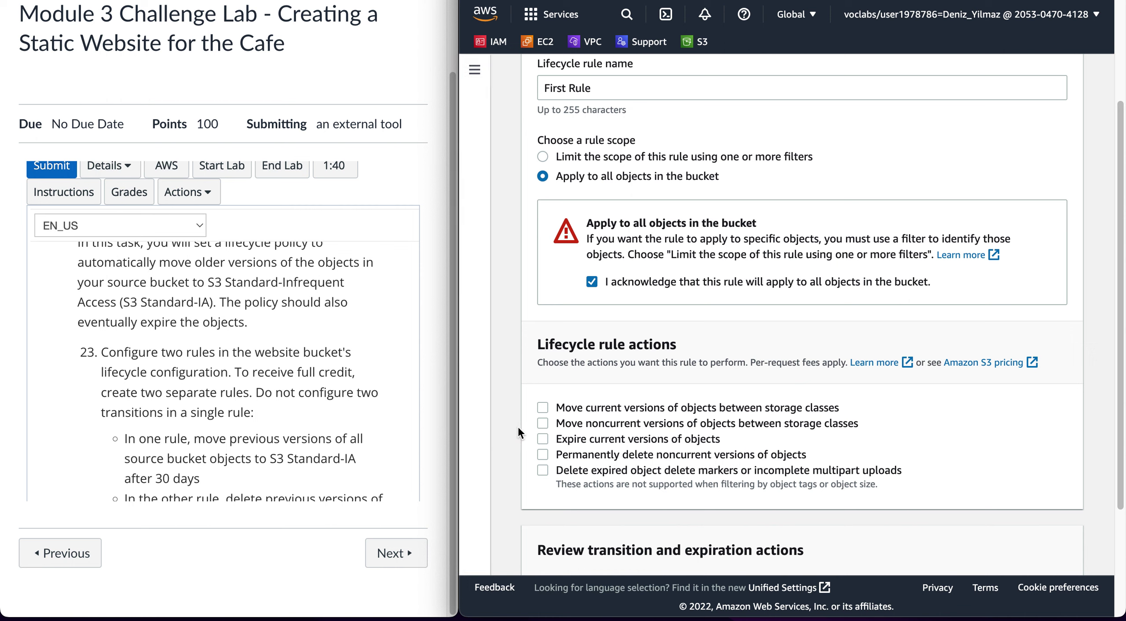
# Set the rule to move noncurrent object versions to Standard-IA after 30 days and create it
pyautogui.click(542, 422)
pyautogui.scroll(-3, 333, 463)
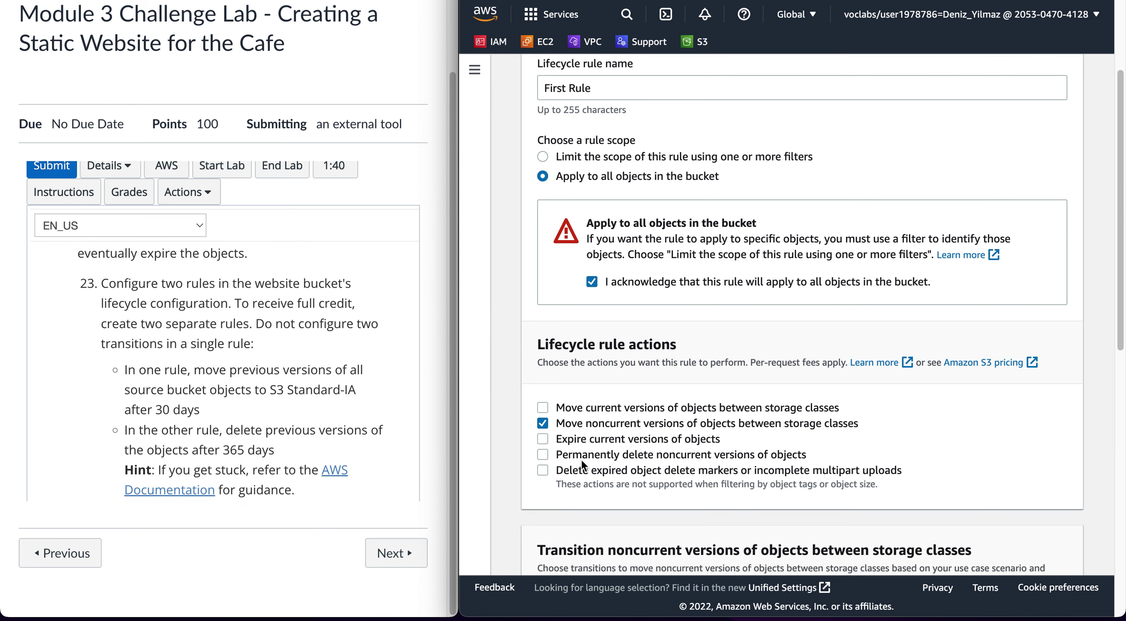
pyautogui.scroll(-5, 581, 459)
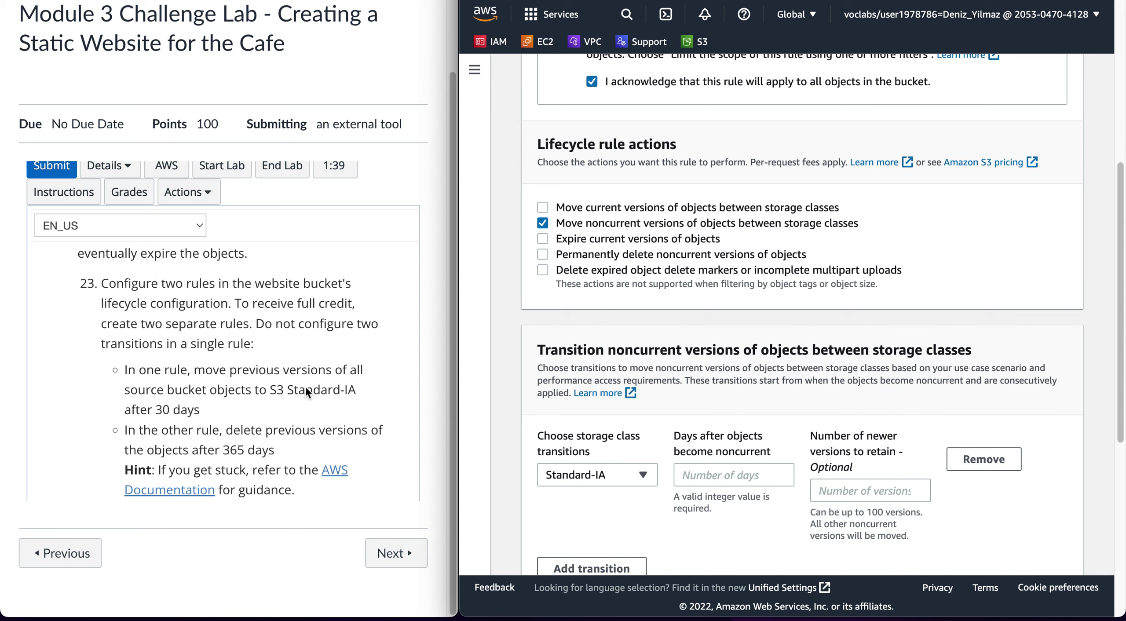
pyautogui.click(711, 479)
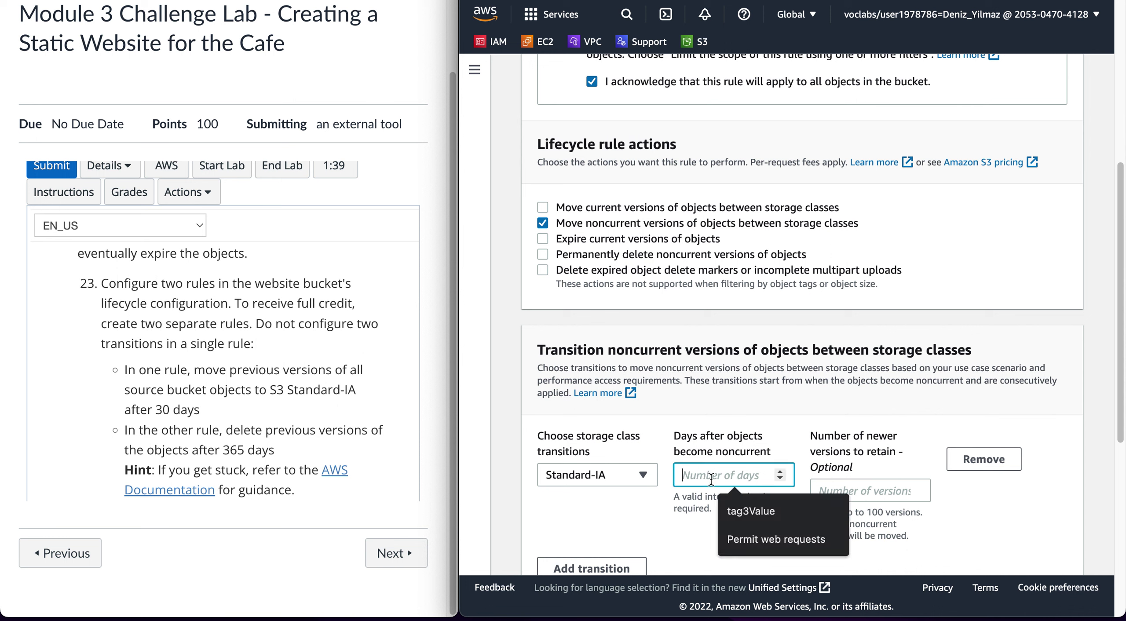
pyautogui.write('30')
pyautogui.click(754, 510)
pyautogui.scroll(-5, 756, 515)
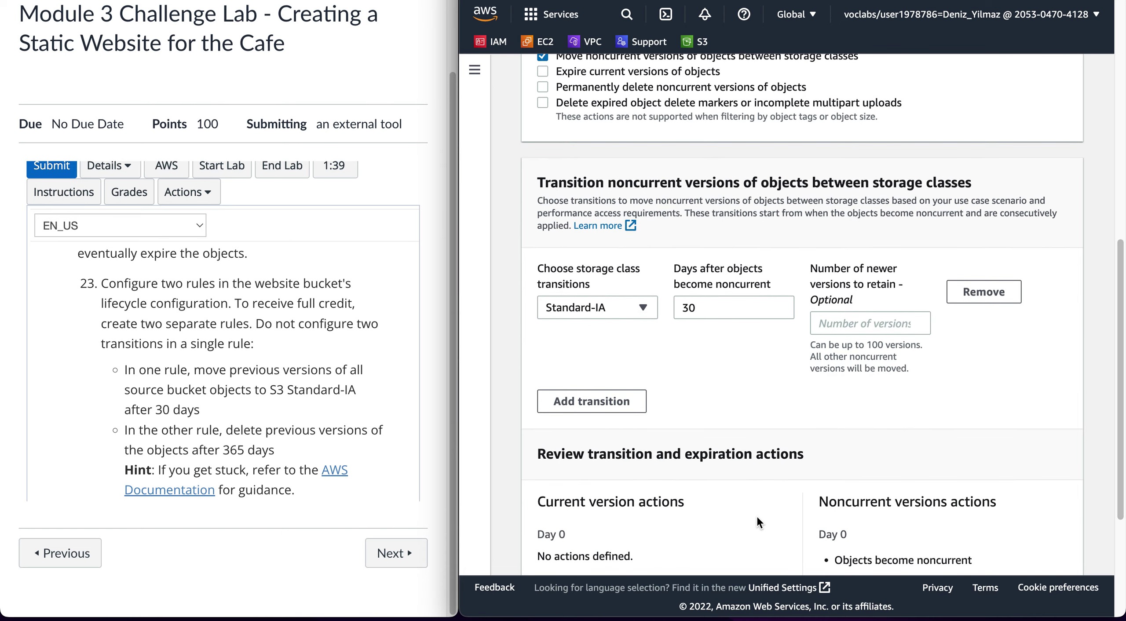
pyautogui.scroll(-1, 756, 515)
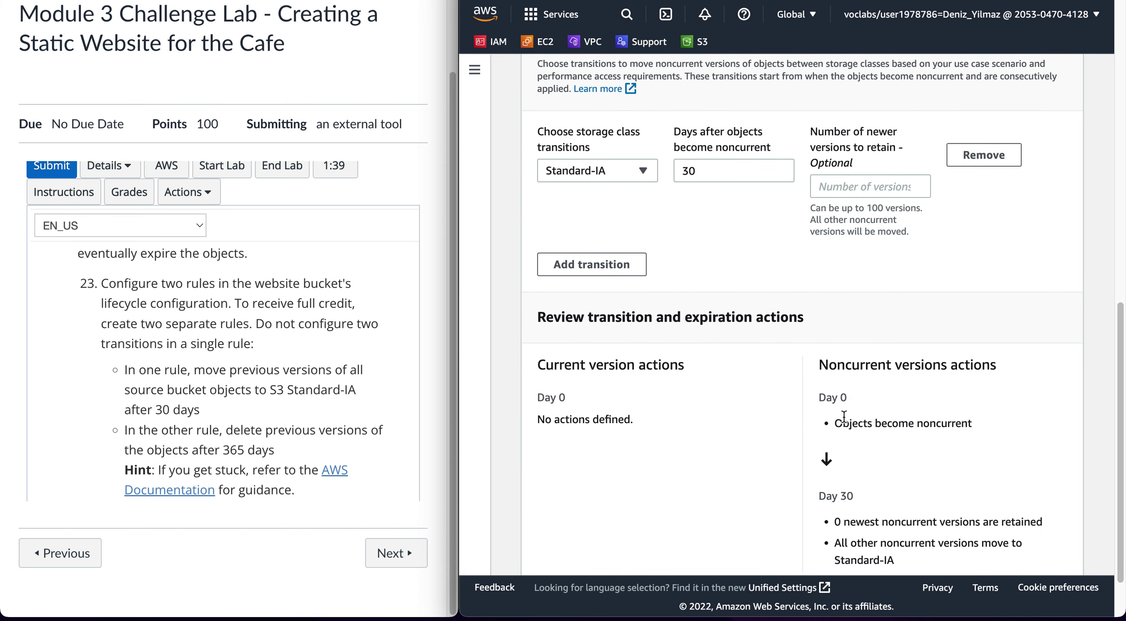
pyautogui.scroll(-1, 859, 487)
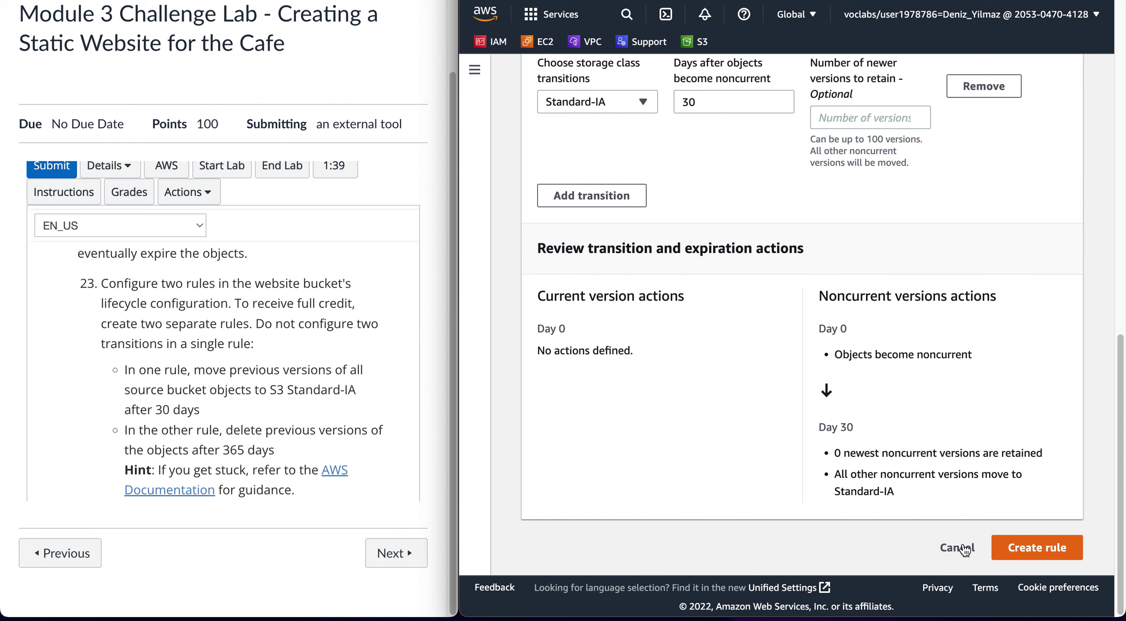
pyautogui.click(1012, 545)
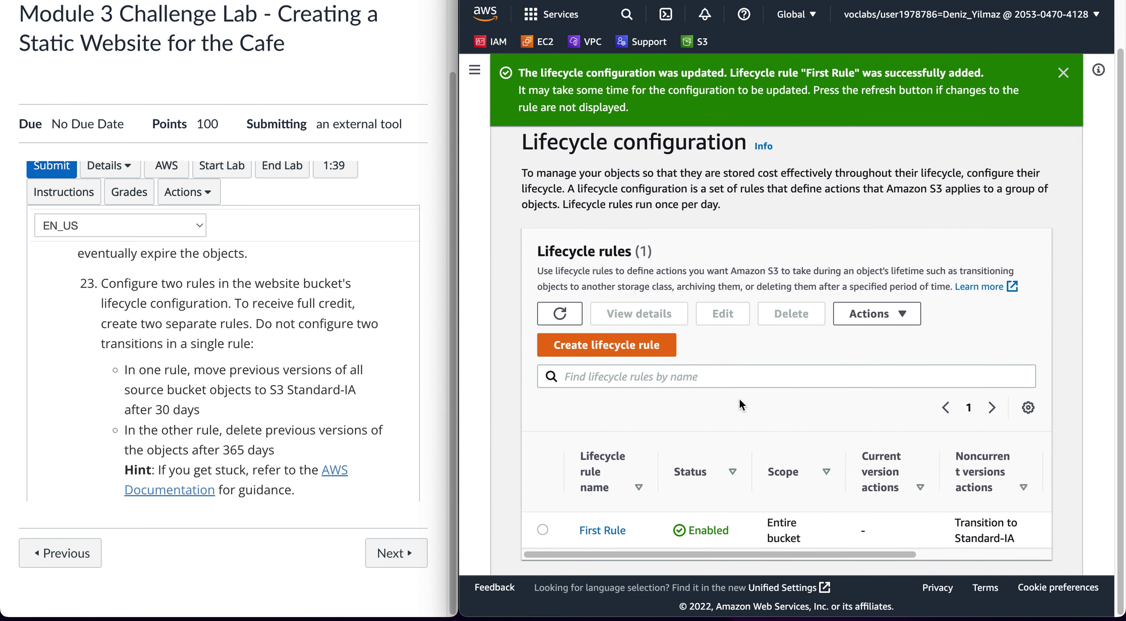
# Start another lifecycle rule named Second Rule, apply it to all objects in the bucket and acknowledge that scope
pyautogui.click(626, 351)
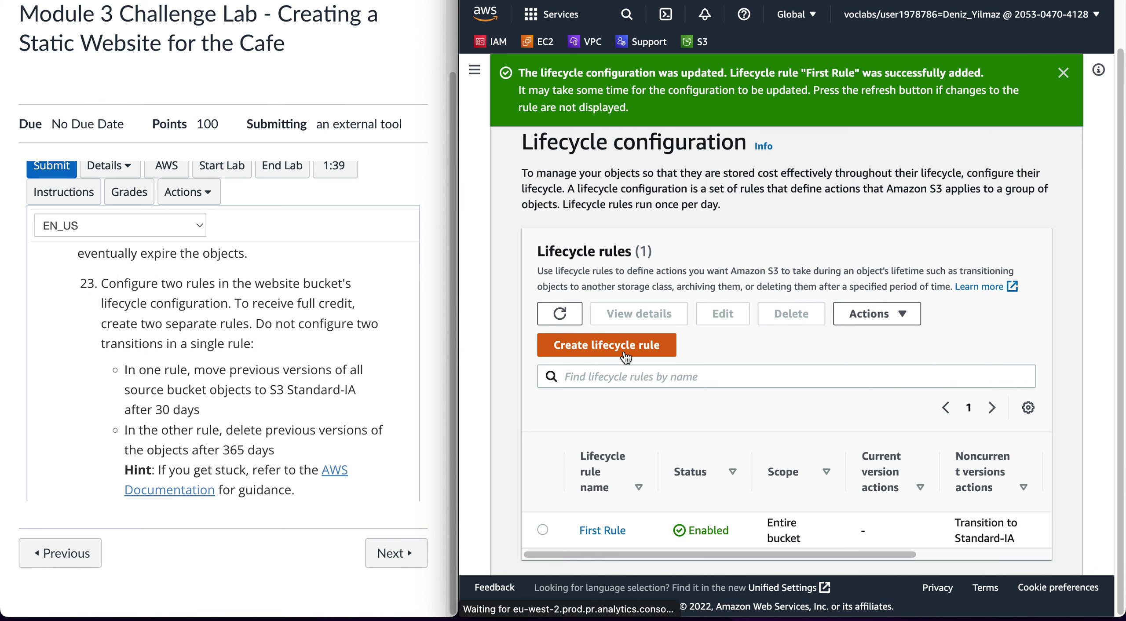
pyautogui.click(591, 237)
pyautogui.write('S')
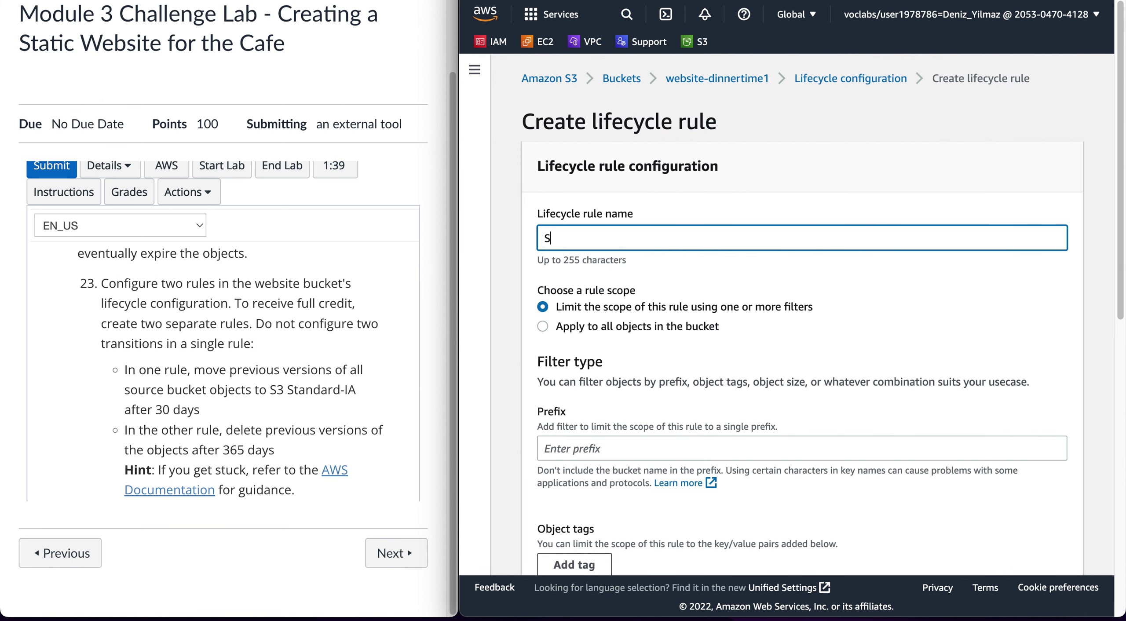
pyautogui.write('econd Rule')
pyautogui.scroll(-1, 558, 343)
pyautogui.click(544, 307)
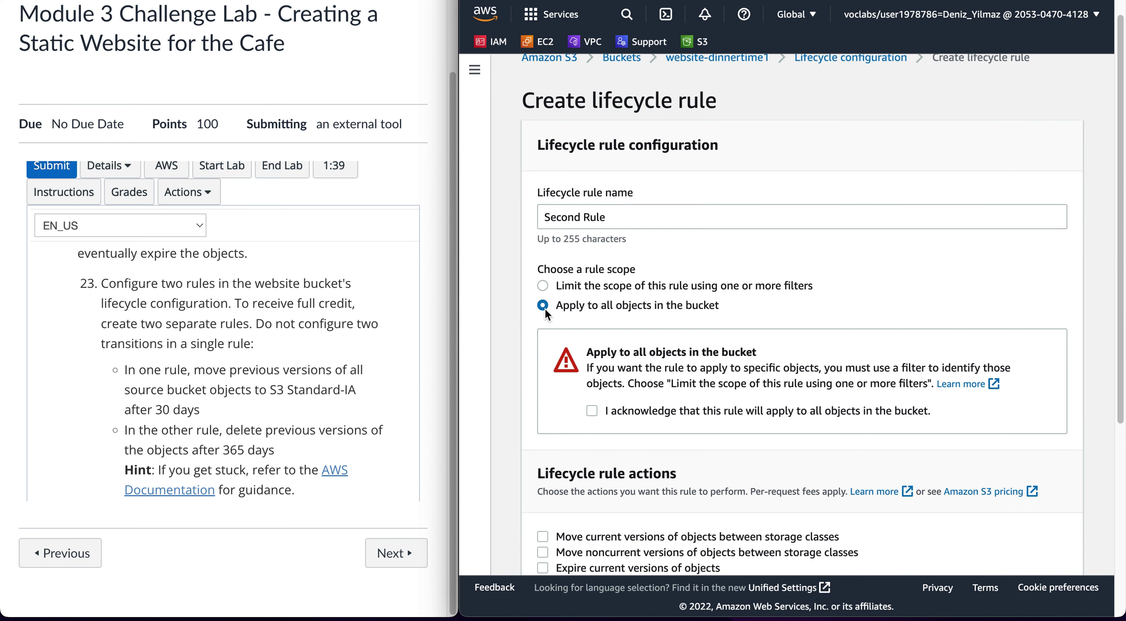
pyautogui.click(592, 410)
pyautogui.scroll(-3, 589, 405)
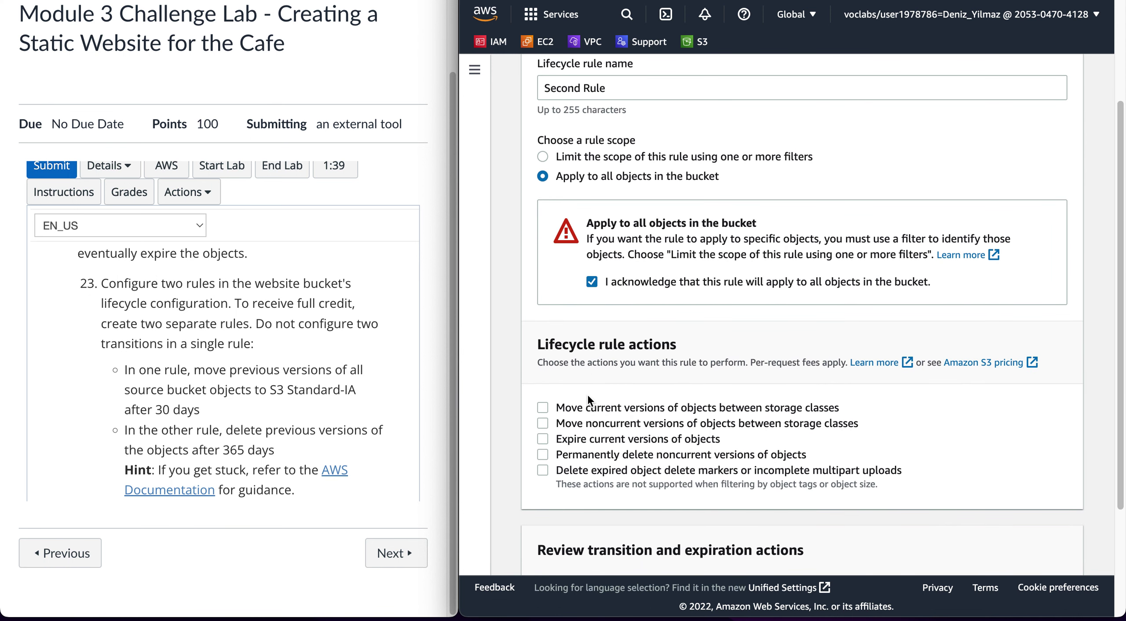
# Set Second Rule to permanently delete noncurrent object versions after 365 days and create it
pyautogui.click(550, 454)
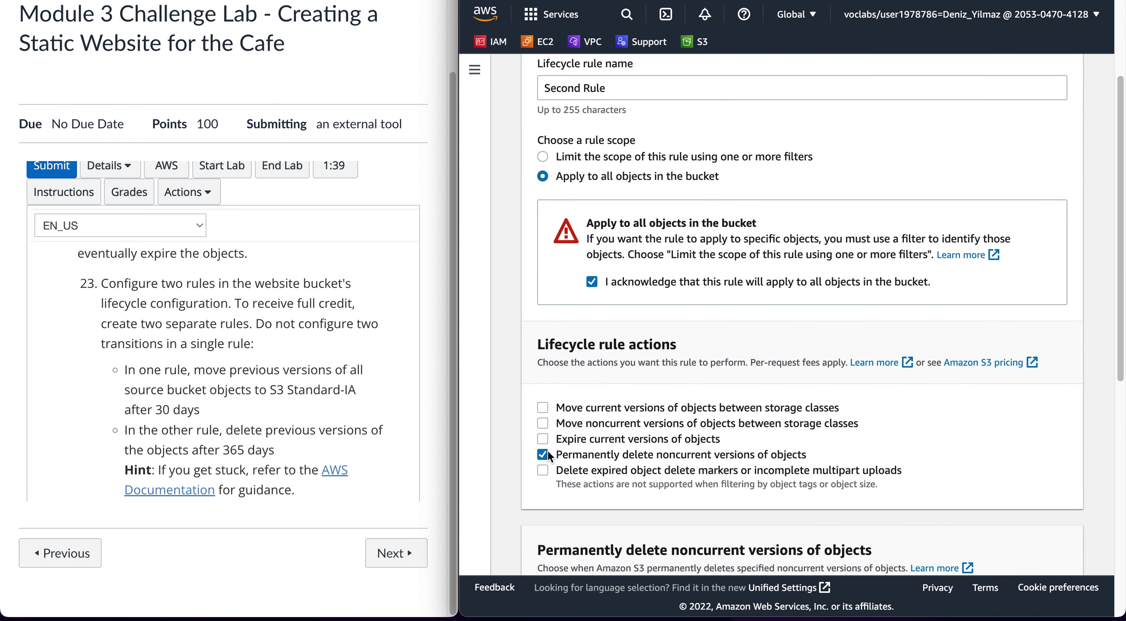
pyautogui.scroll(-3, 585, 451)
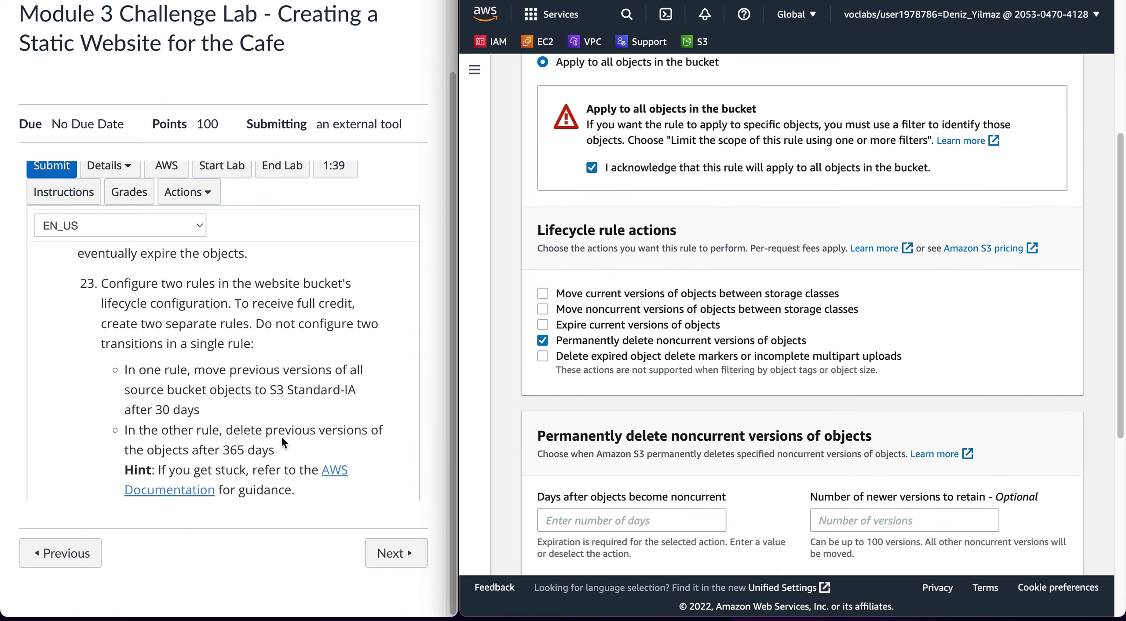
pyautogui.scroll(-2, 571, 378)
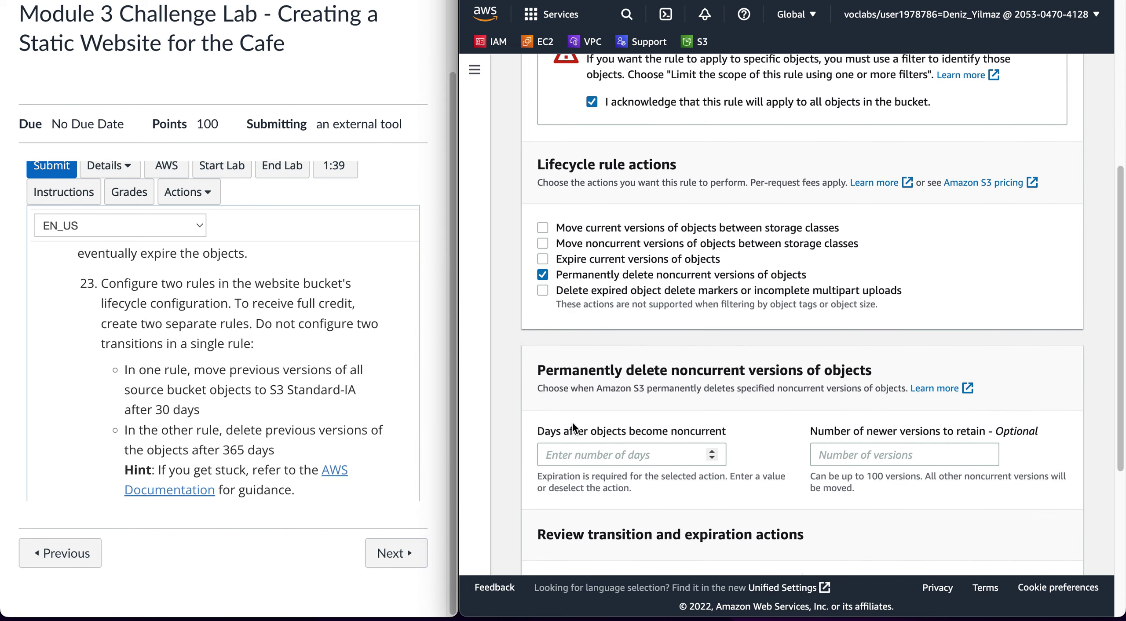
pyautogui.click(571, 453)
pyautogui.write('365')
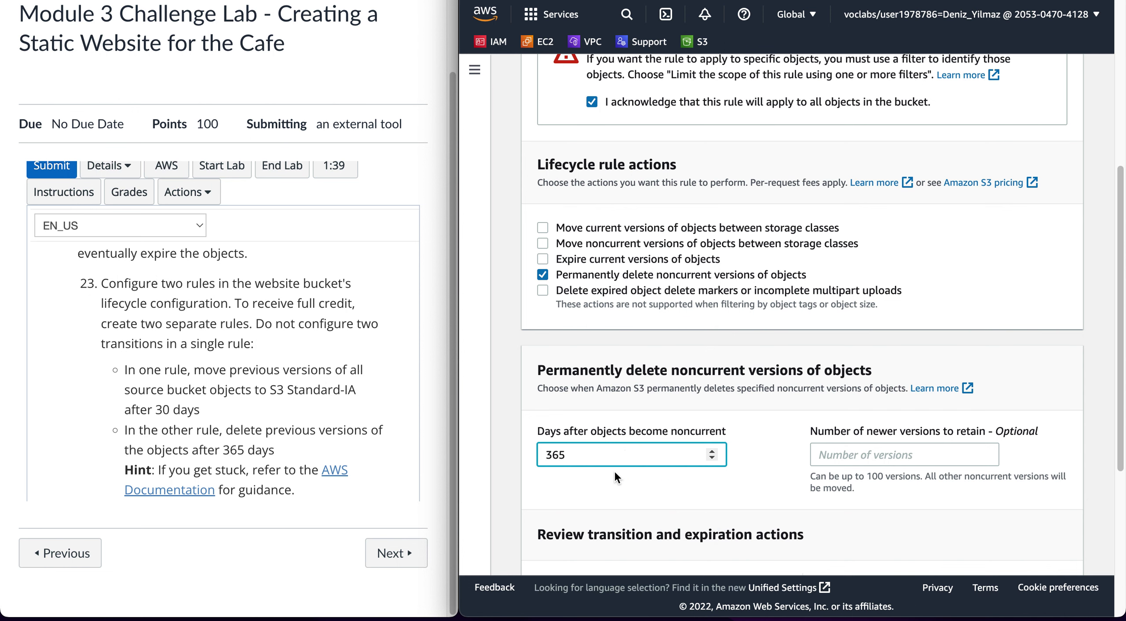
pyautogui.scroll(-1, 765, 467)
pyautogui.scroll(-5, 764, 460)
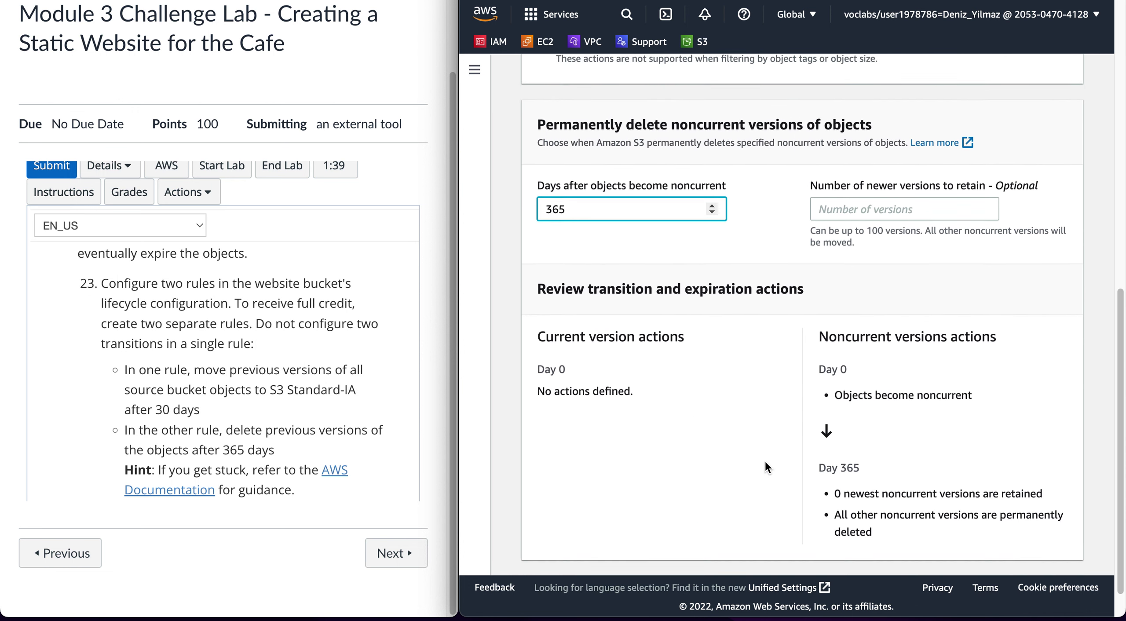
pyautogui.scroll(-1, 866, 441)
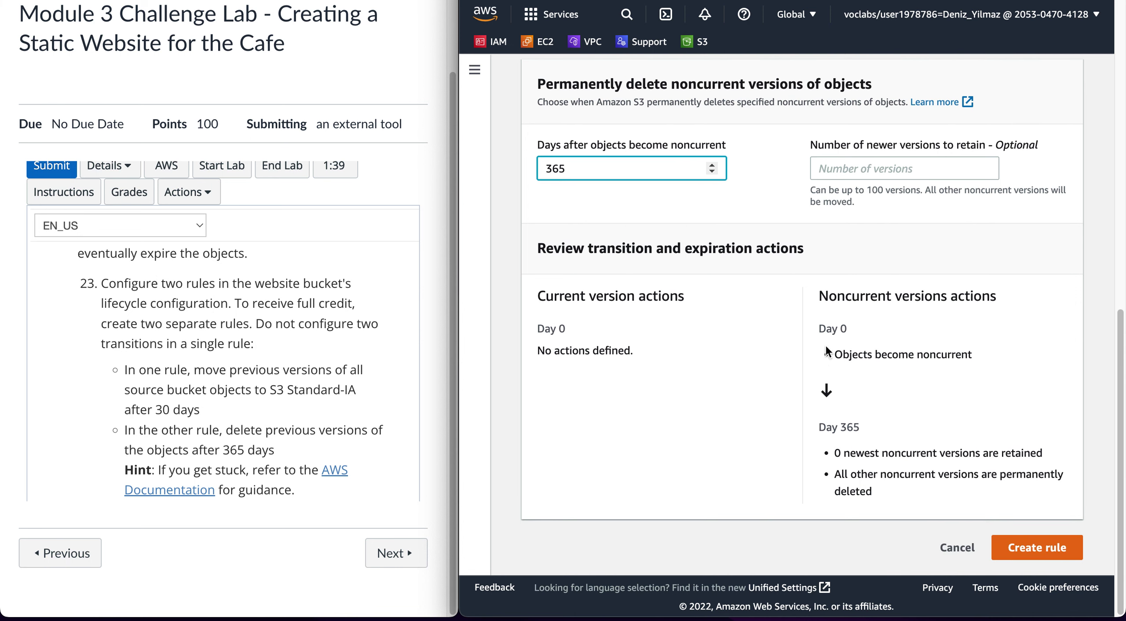
pyautogui.click(1009, 546)
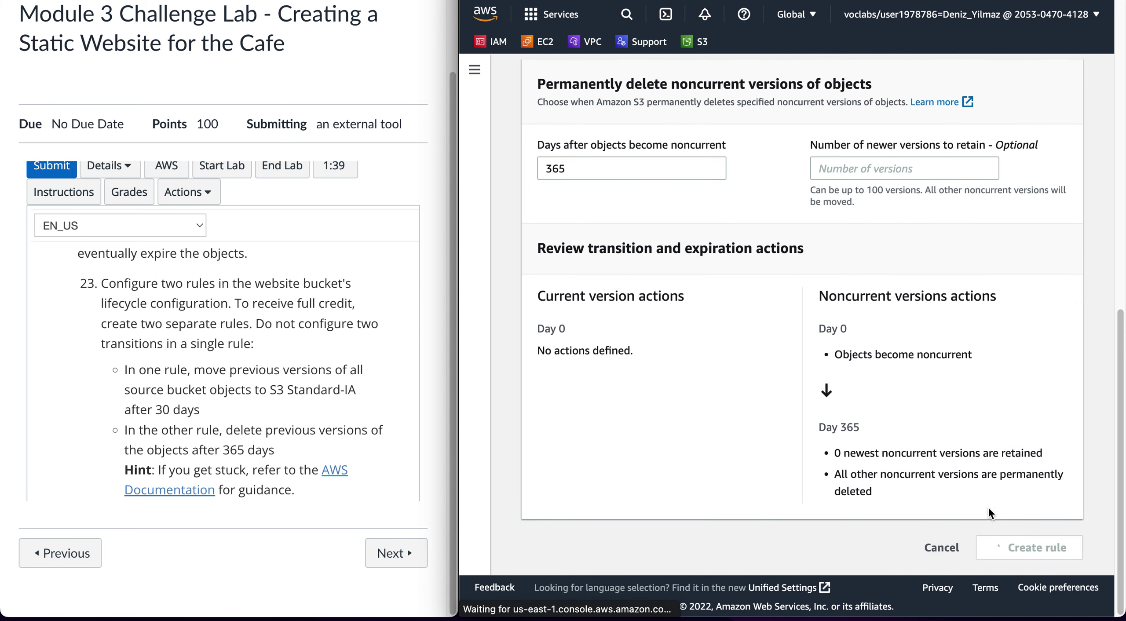
pyautogui.scroll(-2, 787, 457)
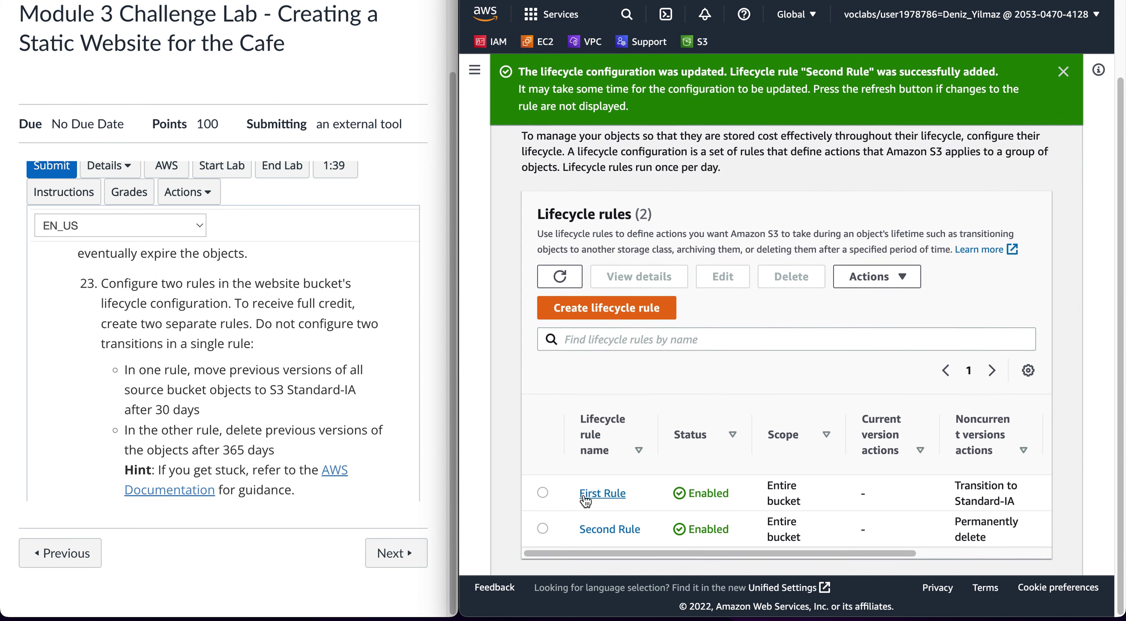
# Read the lab instructions from the rest of Task 6 through Challenge #4 to the start of Task 7 on cross-Region replication
pyautogui.scroll(-3, 262, 407)
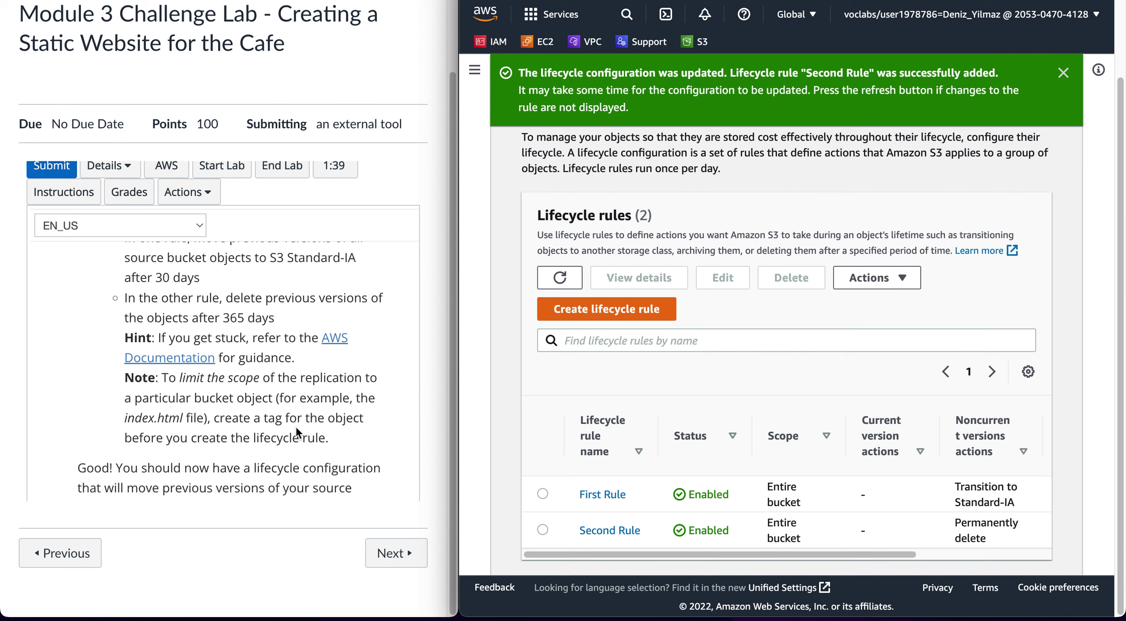
pyautogui.scroll(-2, 301, 438)
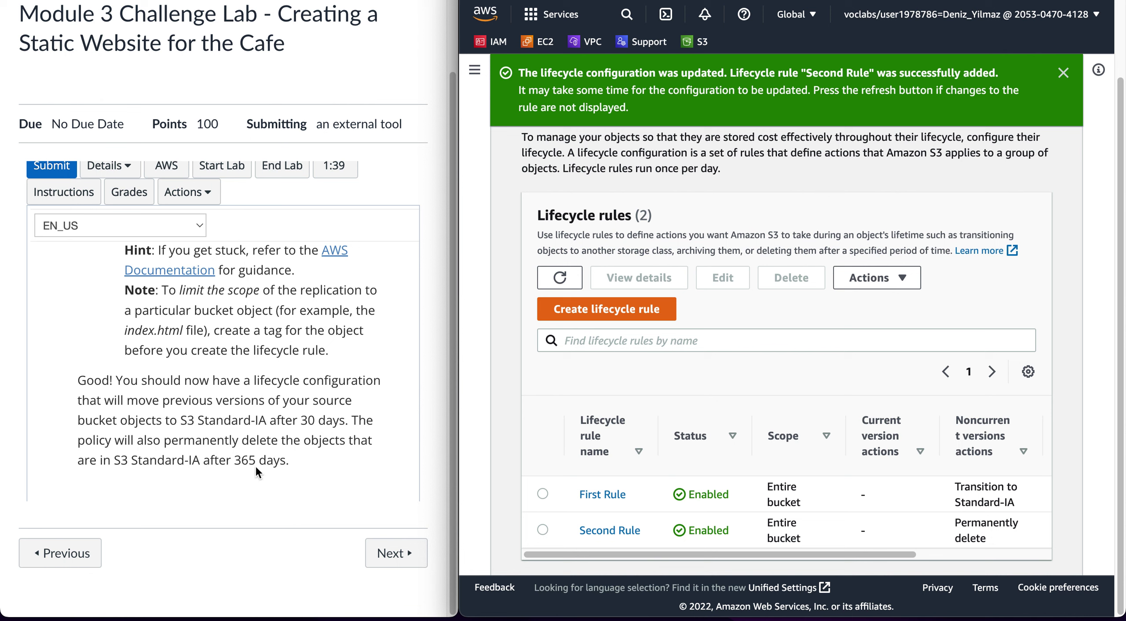
pyautogui.scroll(-4, 264, 470)
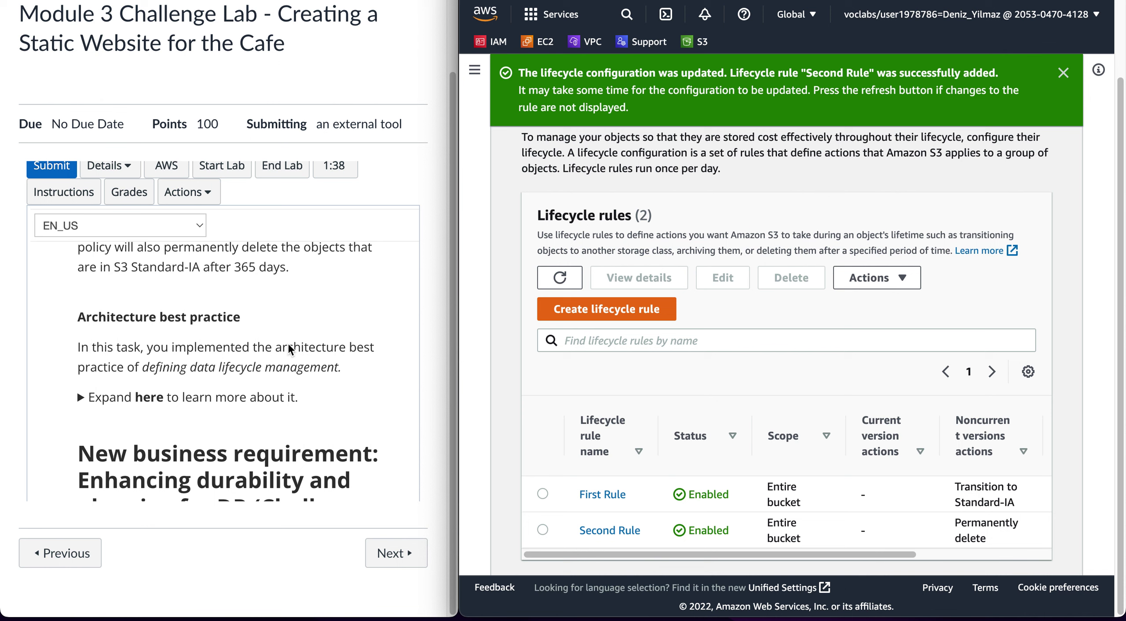
pyautogui.scroll(-2, 241, 429)
pyautogui.scroll(-2, 241, 429)
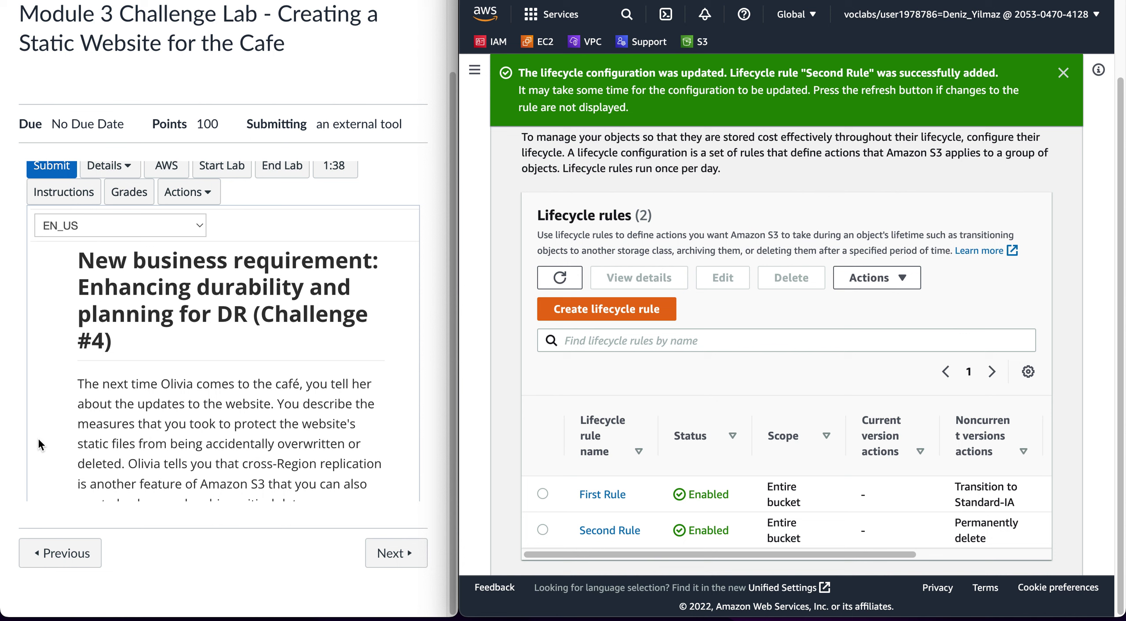
pyautogui.scroll(-3, 39, 442)
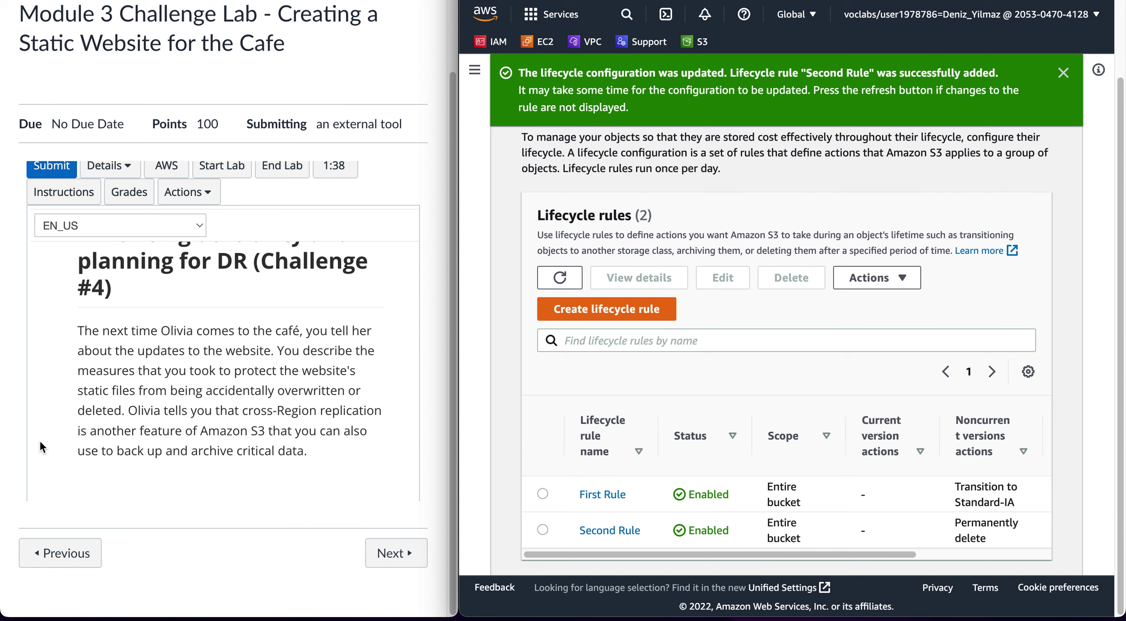
pyautogui.scroll(-1, 39, 447)
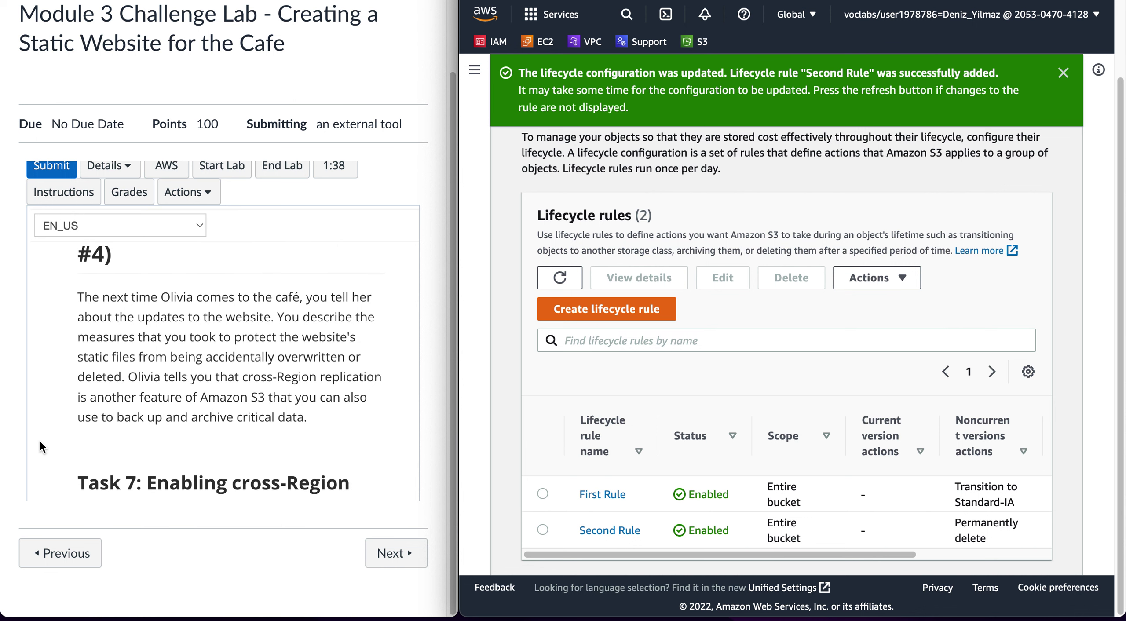
pyautogui.scroll(-1, 40, 442)
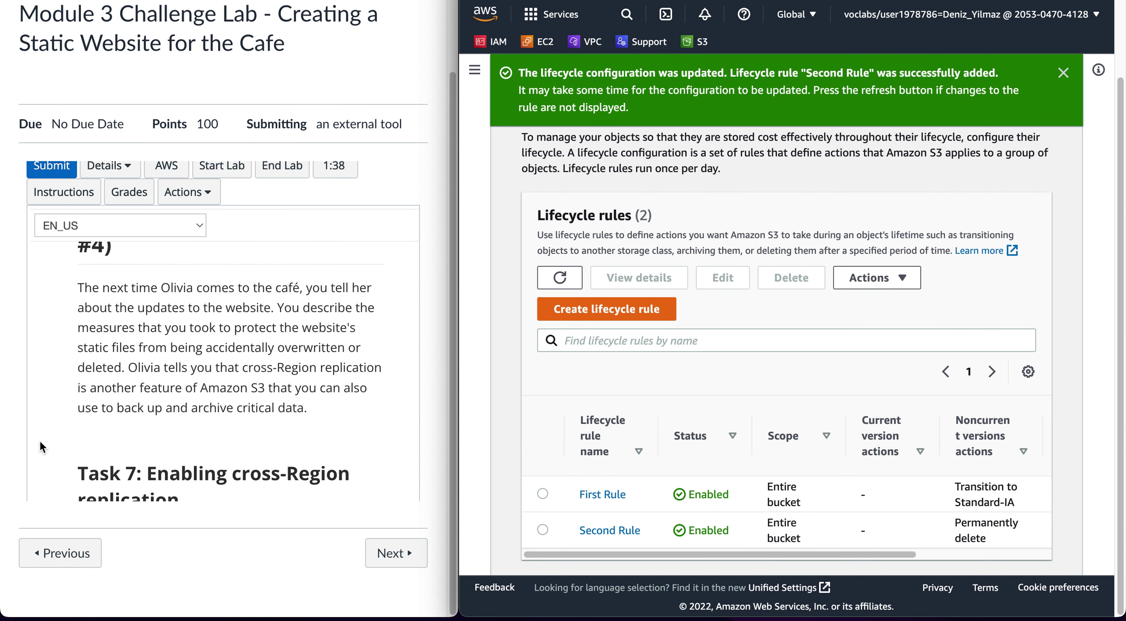
pyautogui.scroll(-1, 40, 442)
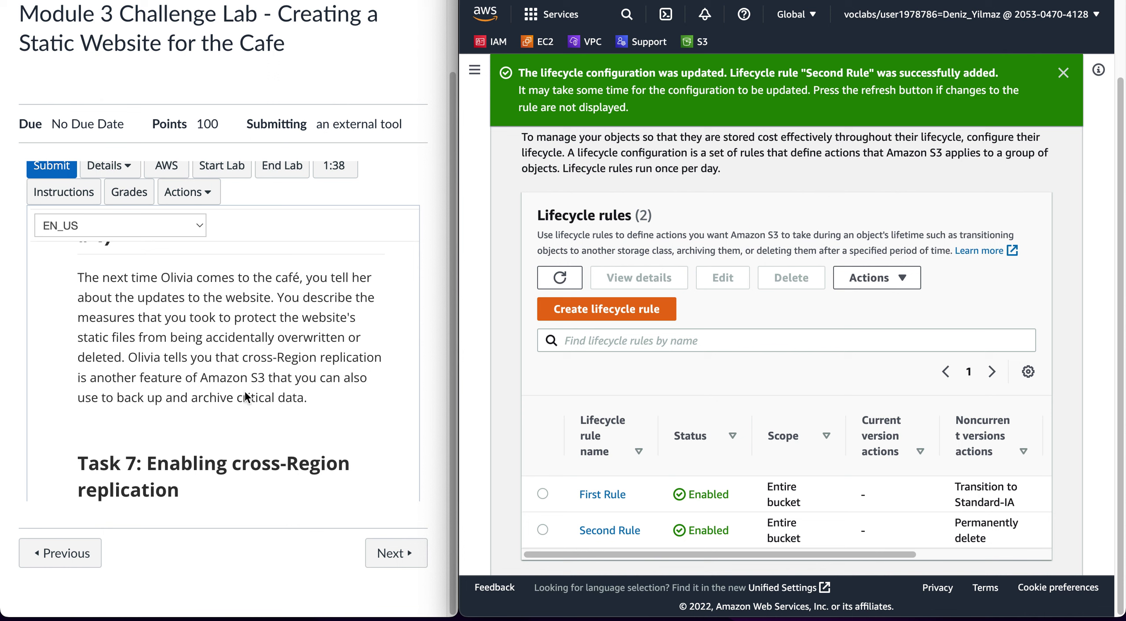
pyautogui.scroll(-8, 230, 415)
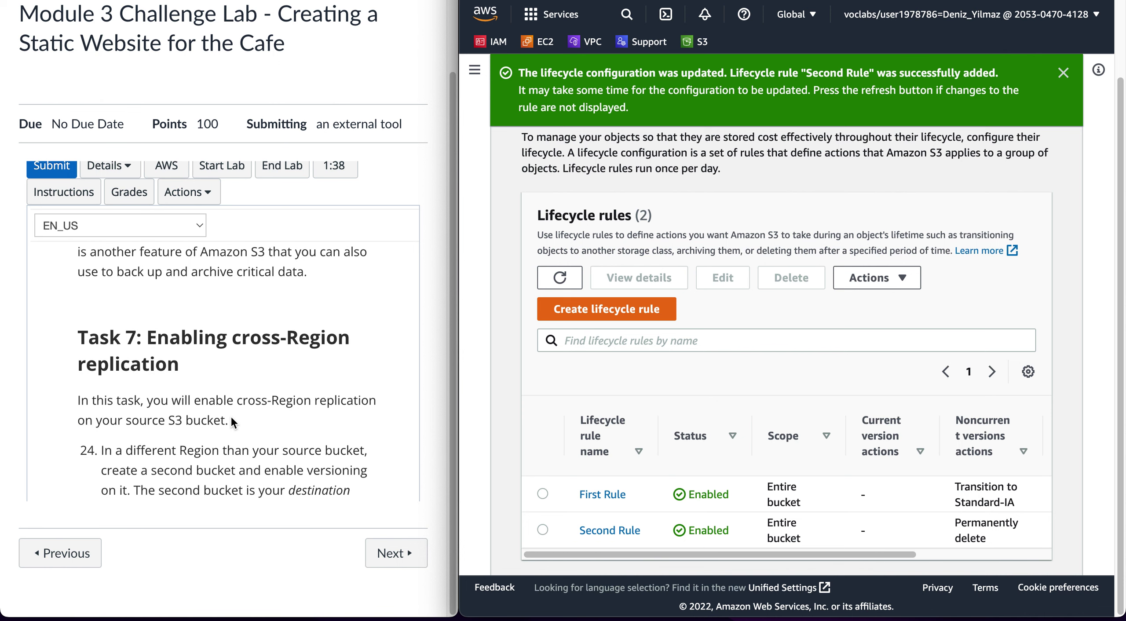
# Dismiss the lifecycle notice and open the website-dinnertime1 bucket's management settings at the replication rules
pyautogui.scroll(-2, 232, 422)
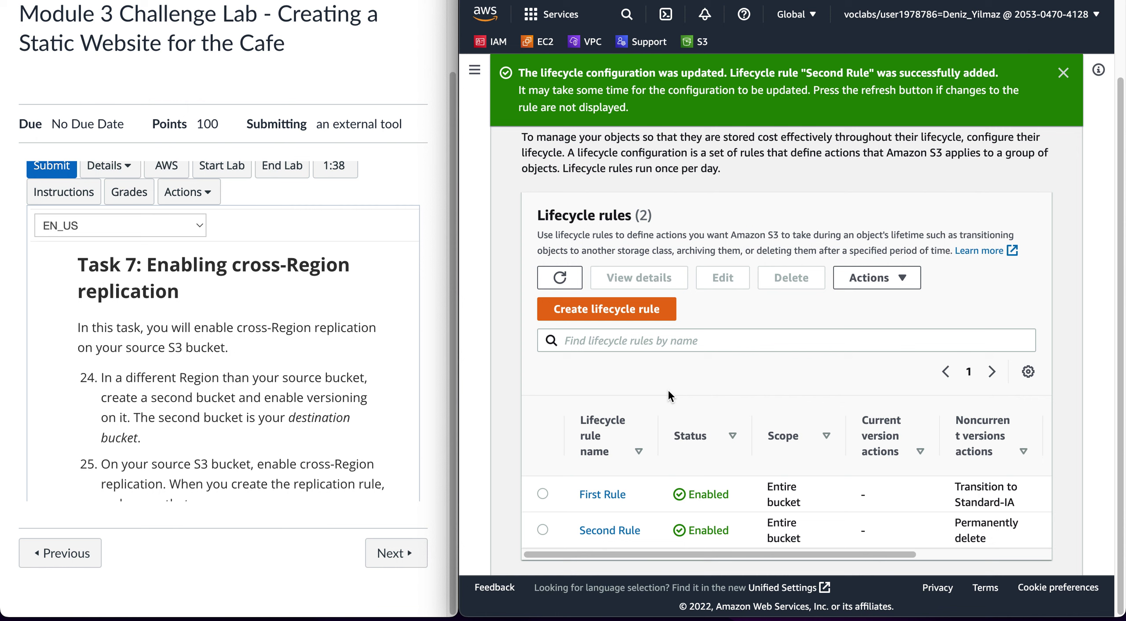
pyautogui.click(1060, 74)
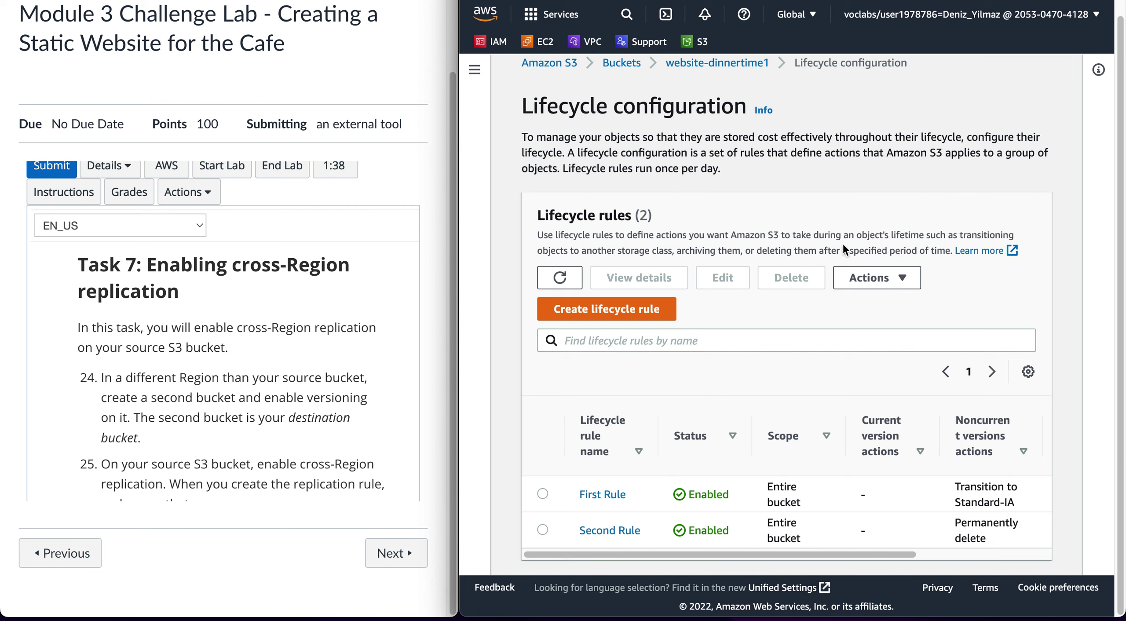
pyautogui.scroll(1, 842, 243)
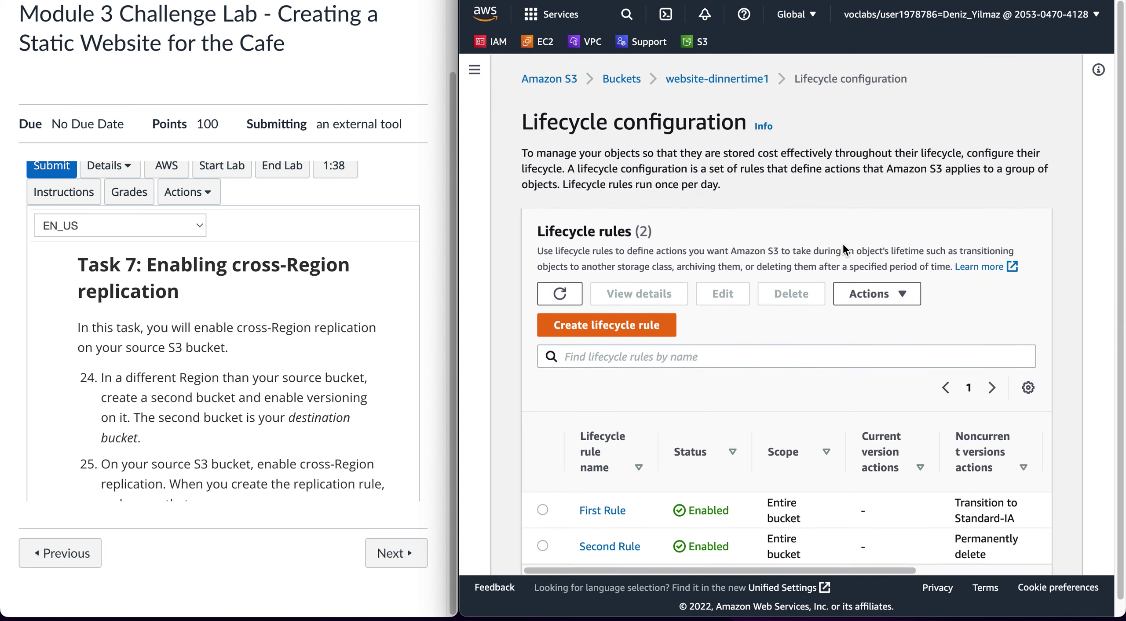
pyautogui.click(618, 81)
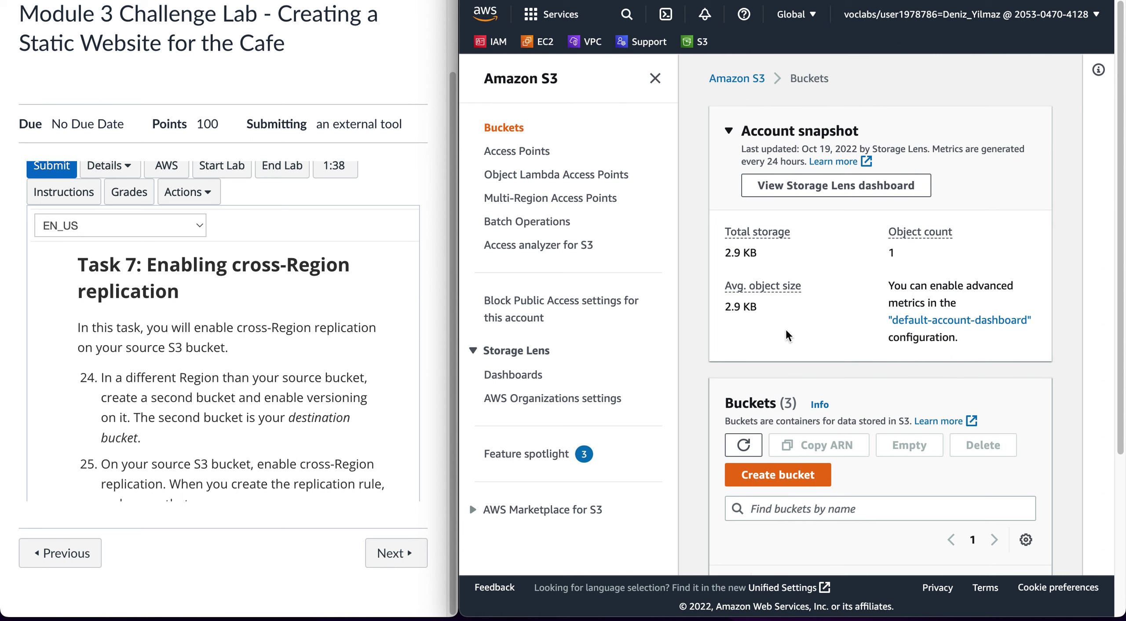
pyautogui.scroll(-3, 790, 337)
pyautogui.click(655, 78)
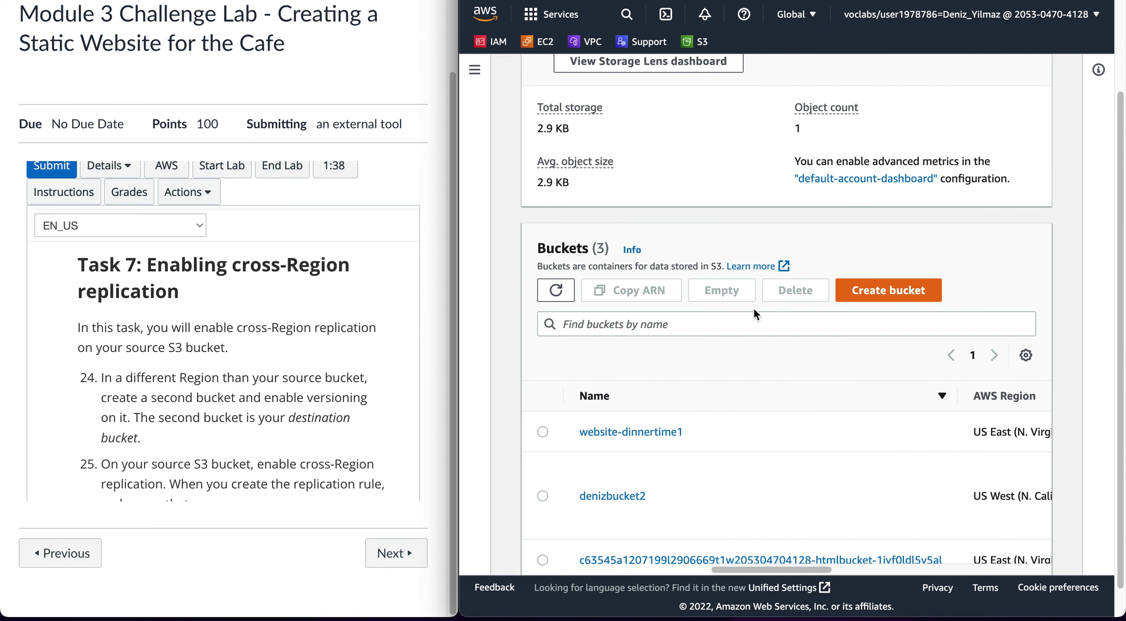
pyautogui.click(659, 433)
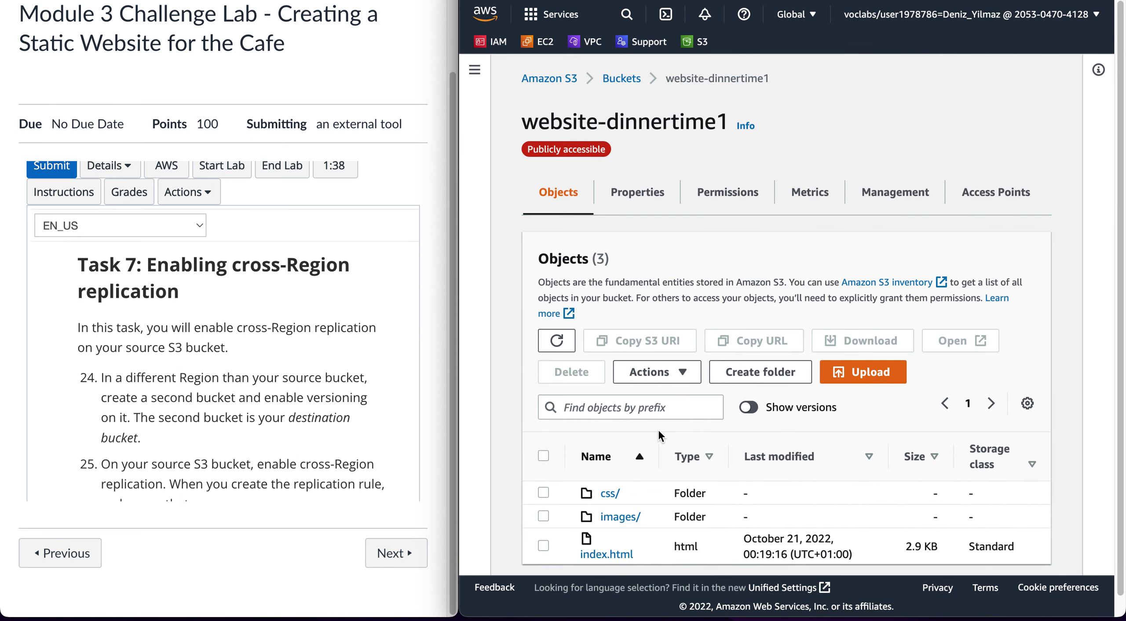
pyautogui.click(873, 198)
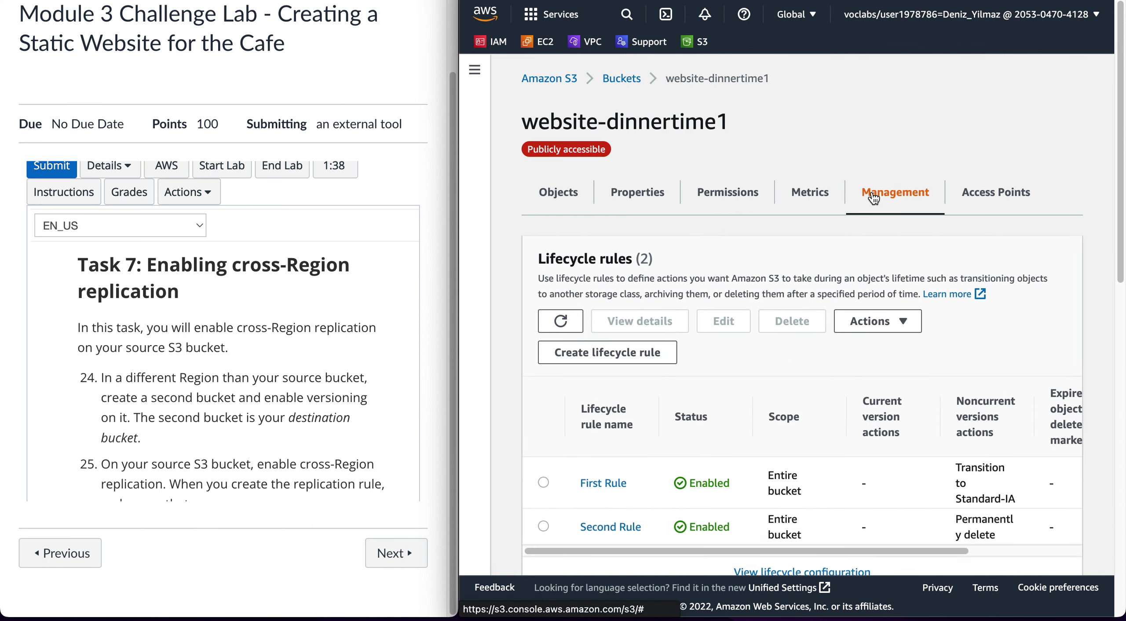
pyautogui.scroll(-8, 875, 222)
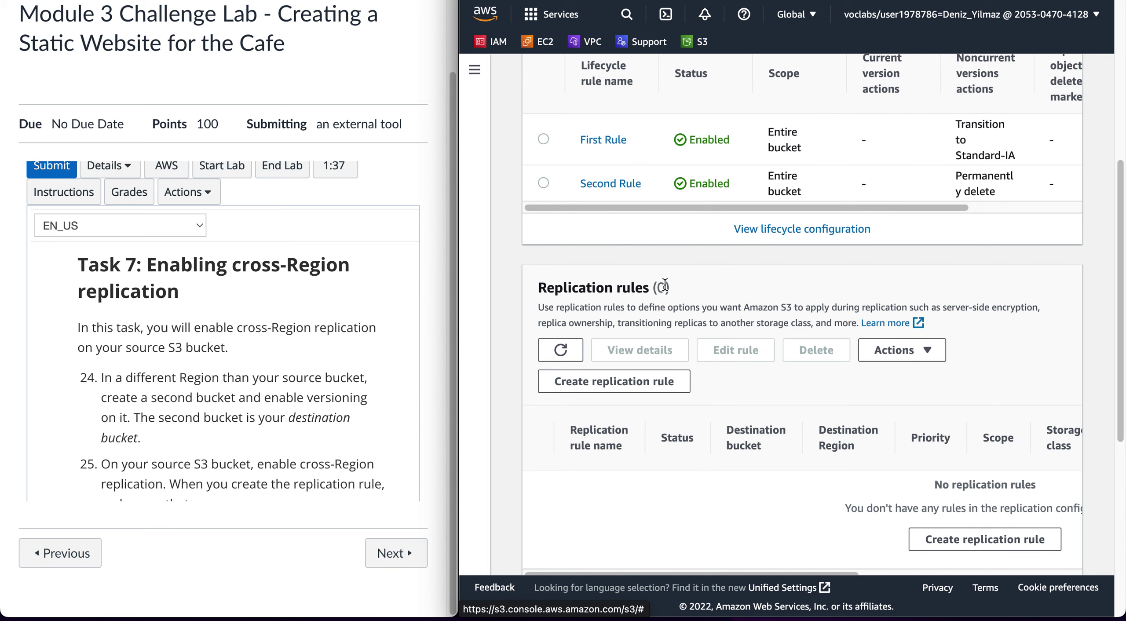
# Read the Task 7 instructions on the destination bucket, the replication rule requirements, CafeRole's permissions and the follow-up checks on index.html
pyautogui.scroll(-2, 289, 368)
pyautogui.scroll(-10, 287, 367)
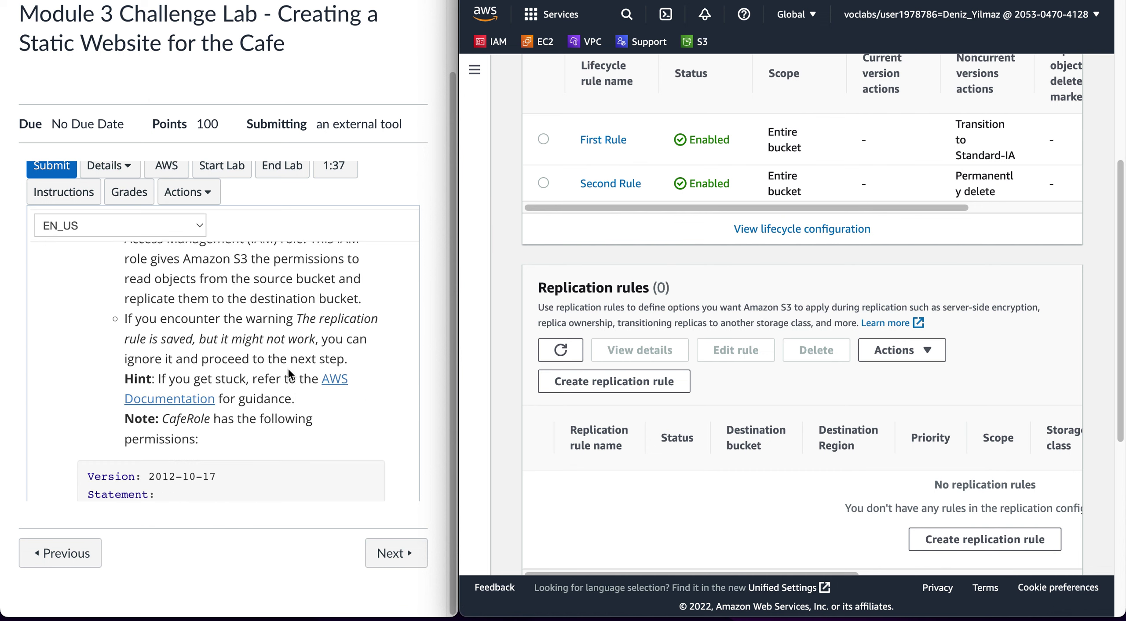
pyautogui.scroll(-20, 288, 367)
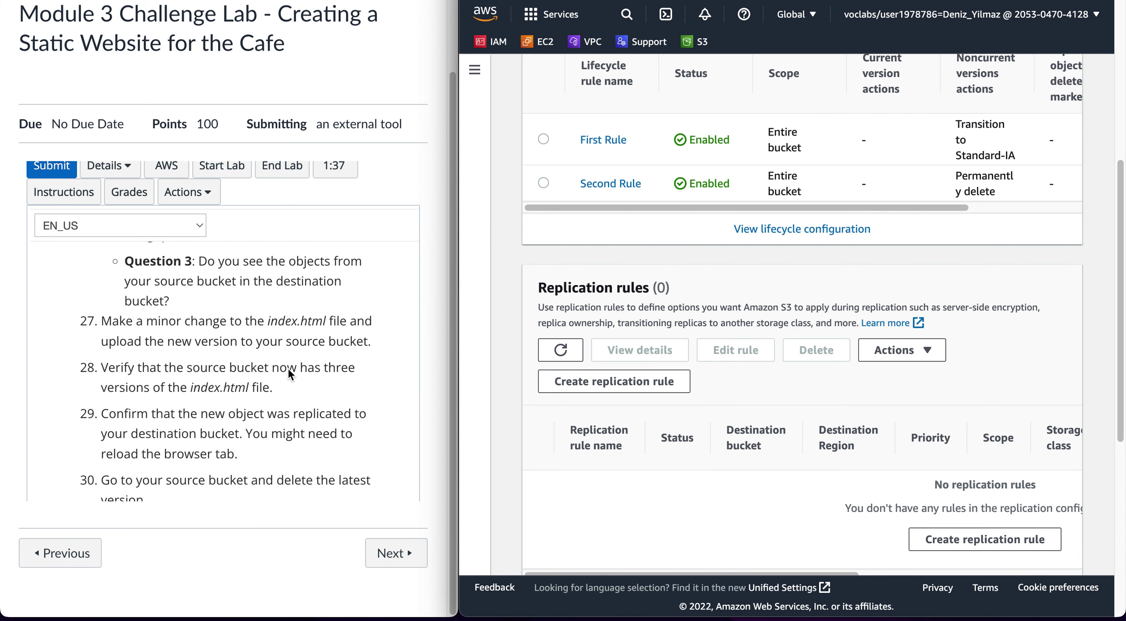
pyautogui.scroll(15, 288, 368)
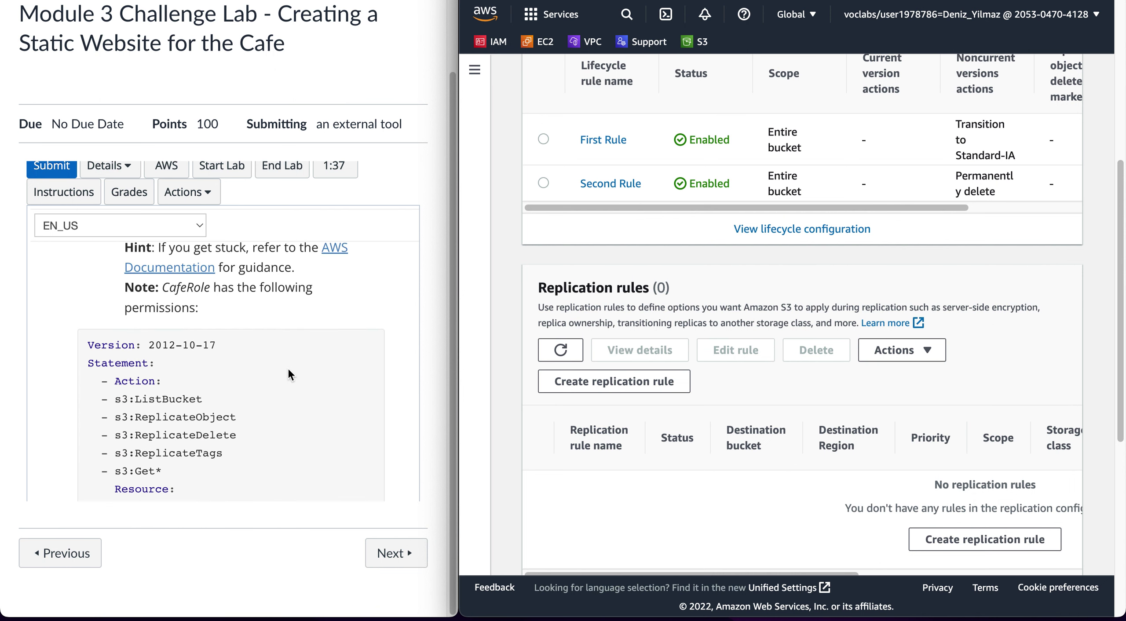
pyautogui.scroll(8, 288, 368)
pyautogui.scroll(3, 288, 371)
pyautogui.scroll(-2, 289, 370)
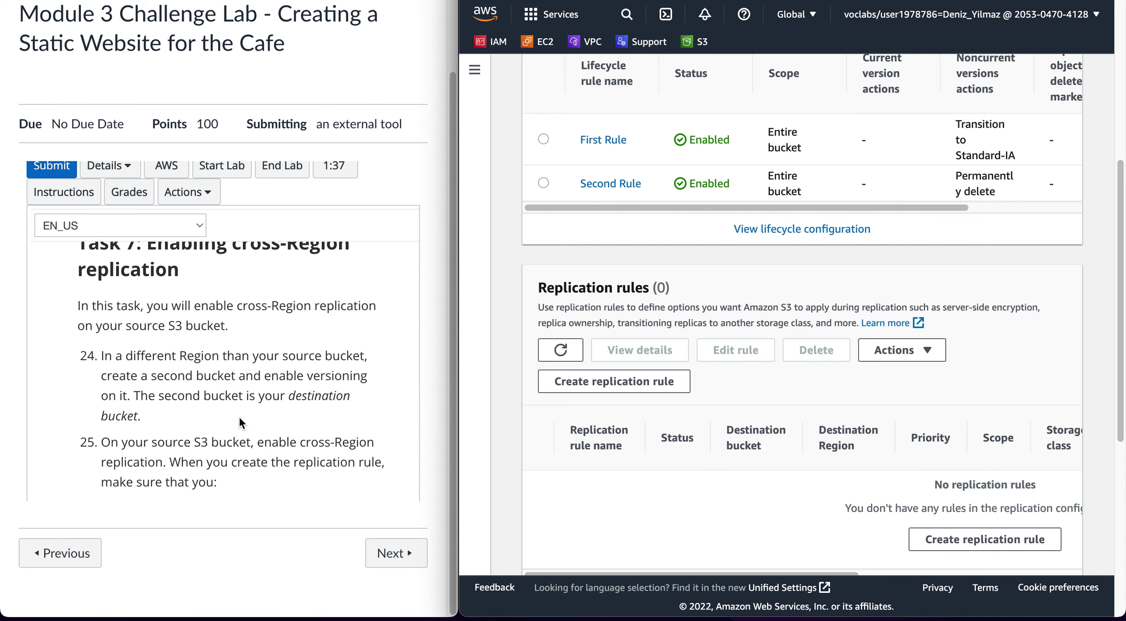
pyautogui.scroll(-3, 239, 418)
pyautogui.scroll(-1, 240, 422)
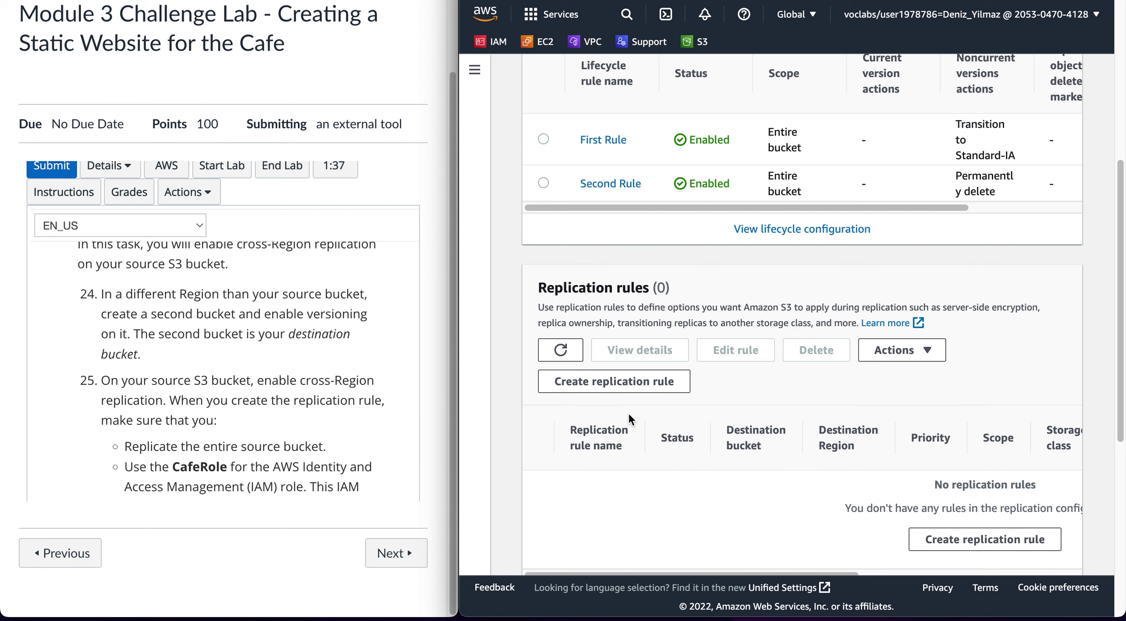
pyautogui.click(626, 385)
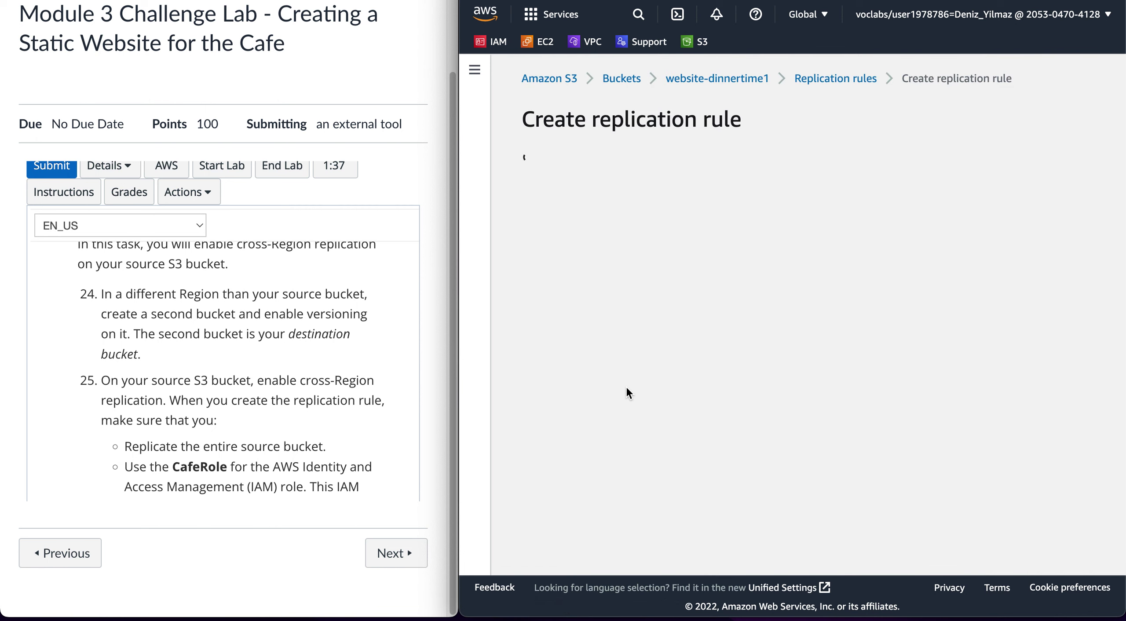
pyautogui.scroll(-6, 626, 387)
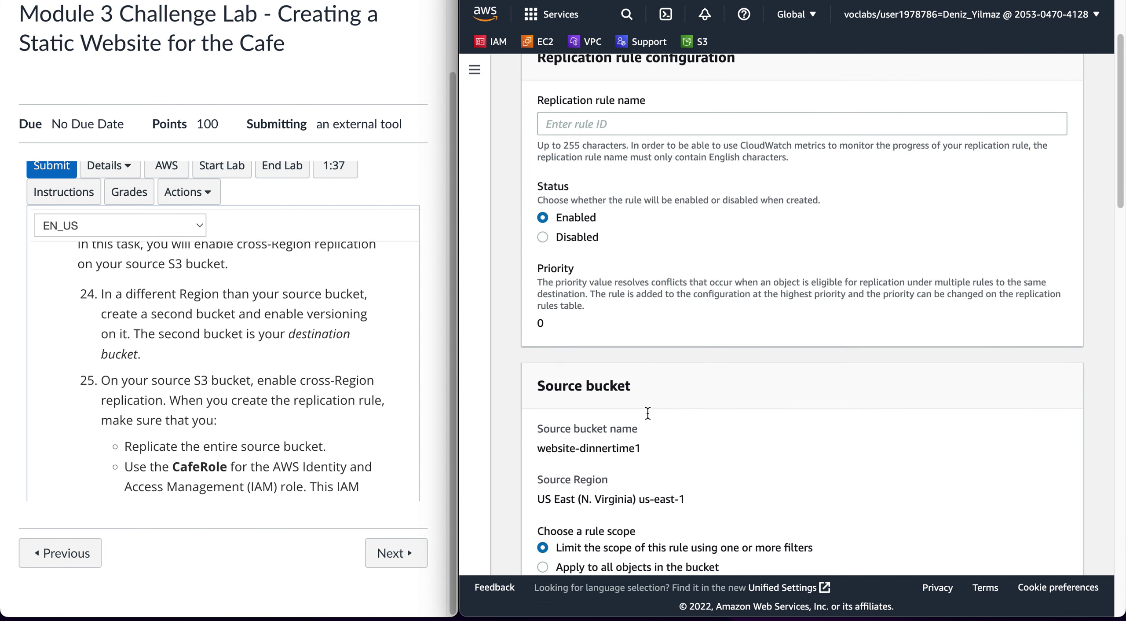
pyautogui.scroll(-6, 647, 413)
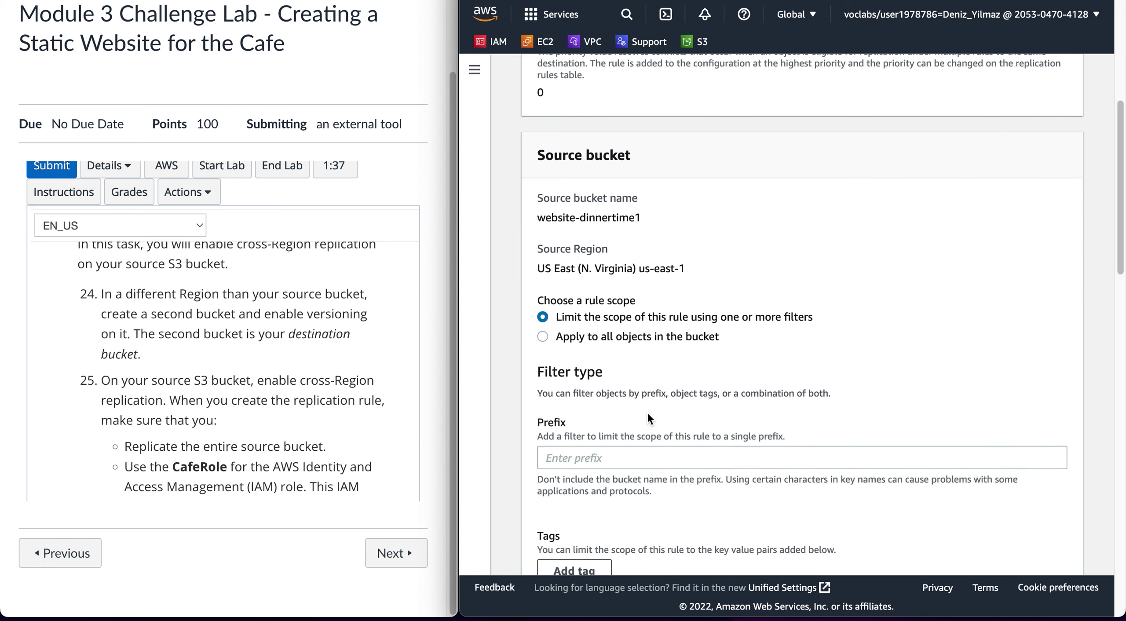
pyautogui.scroll(12, 647, 412)
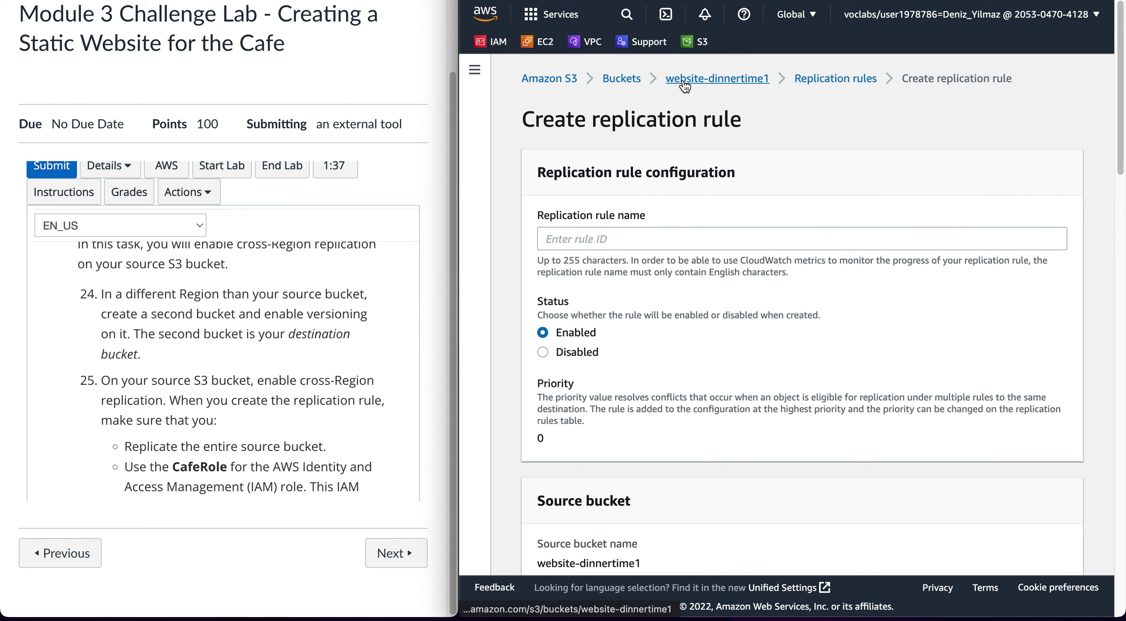
# Start creating a second S3 bucket as the replication destination and name it website-dinnertime2
pyautogui.click(627, 81)
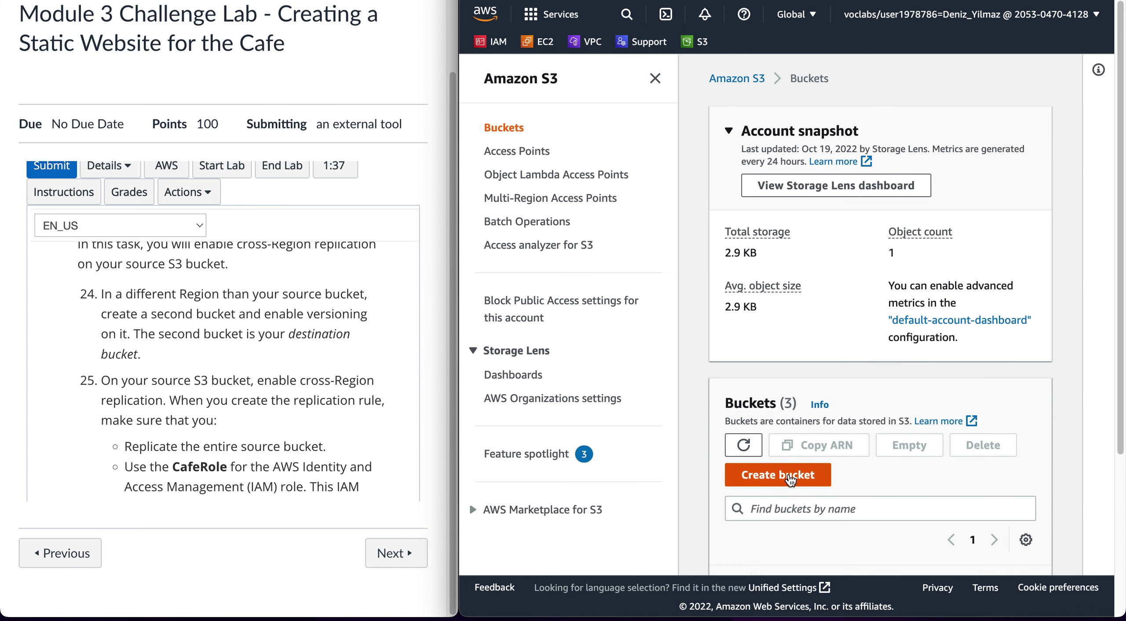
pyautogui.scroll(3, 387, 372)
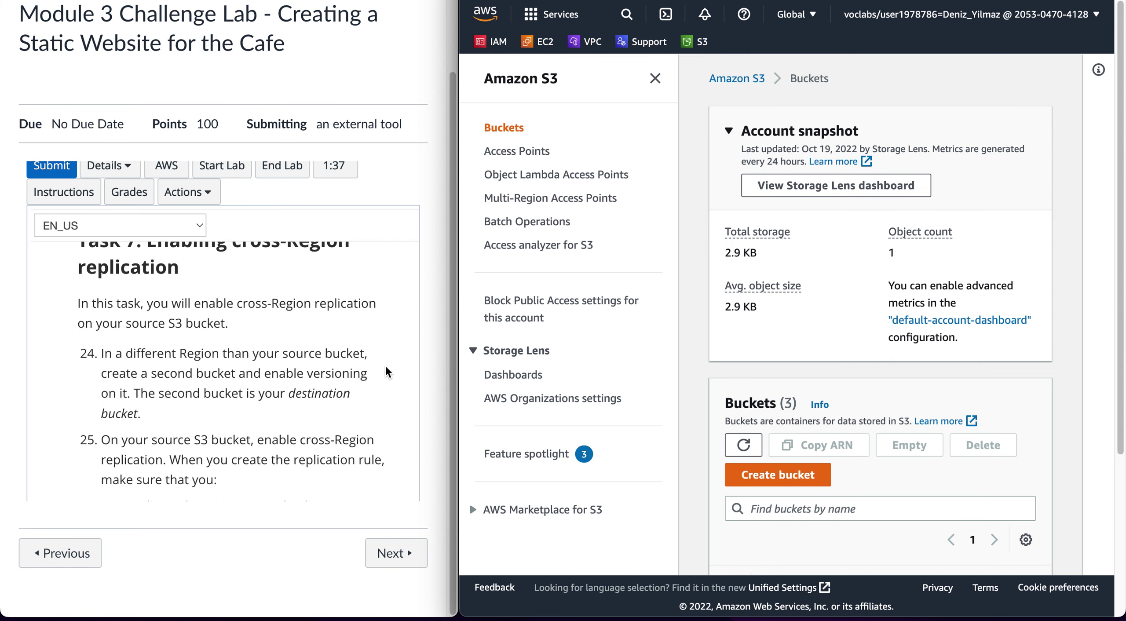
pyautogui.scroll(-1, 387, 372)
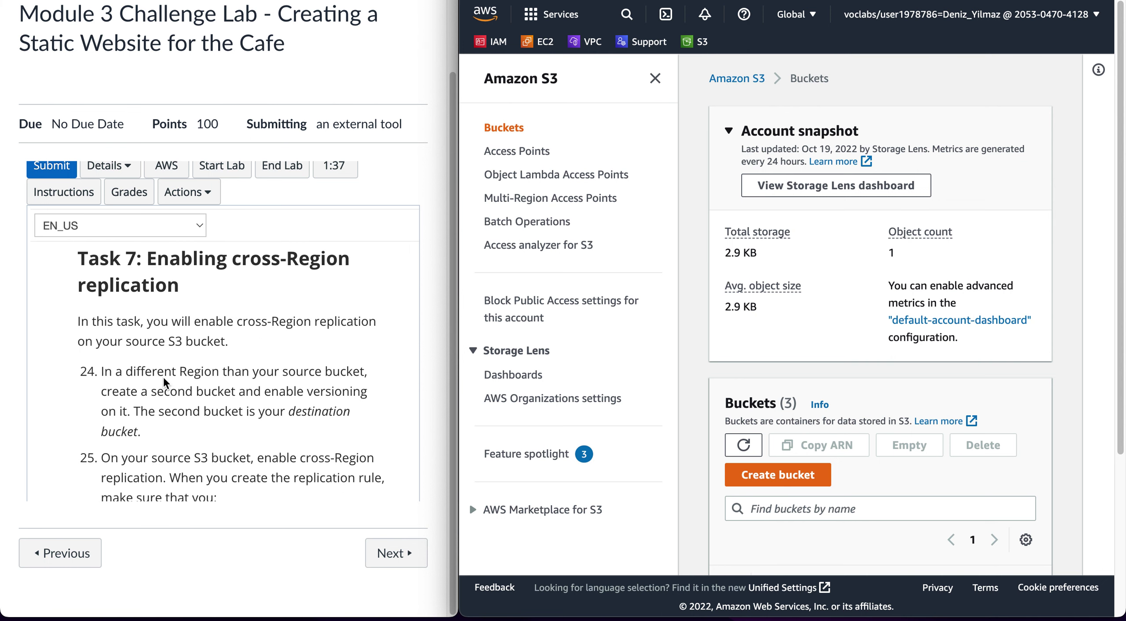
pyautogui.click(770, 480)
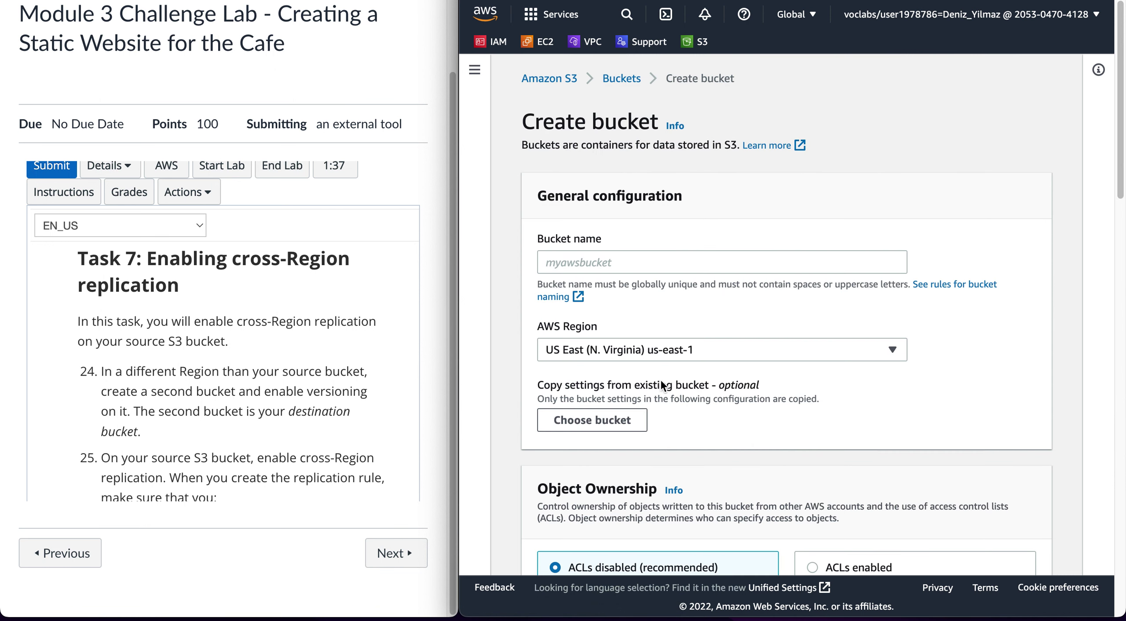
pyautogui.click(588, 266)
pyautogui.write('w')
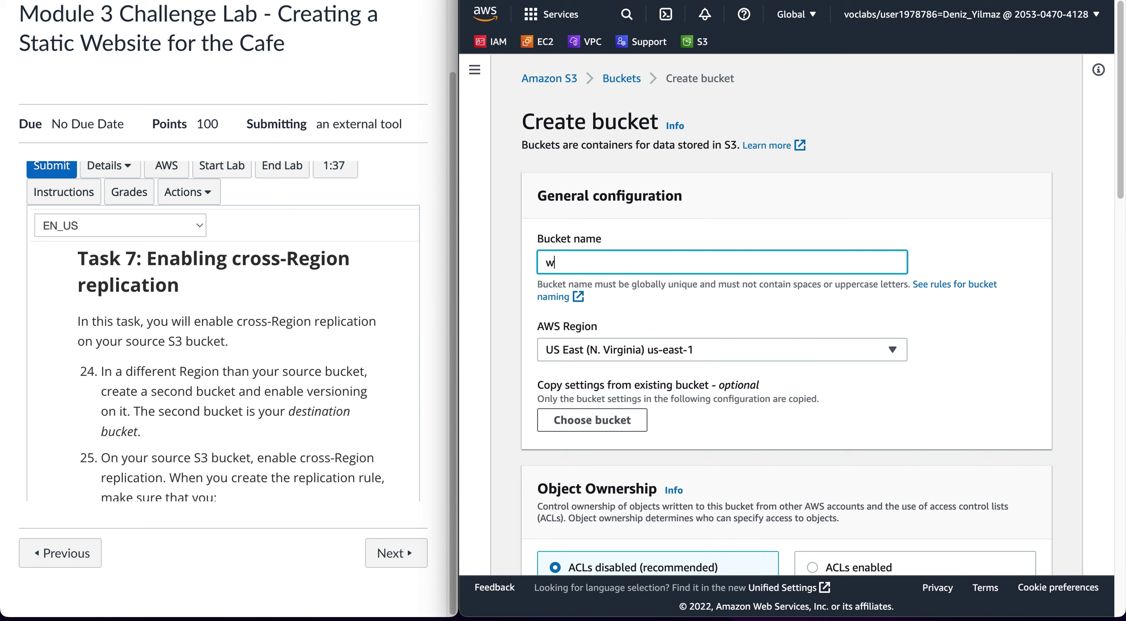
pyautogui.write('ebsite-dinnertime2')
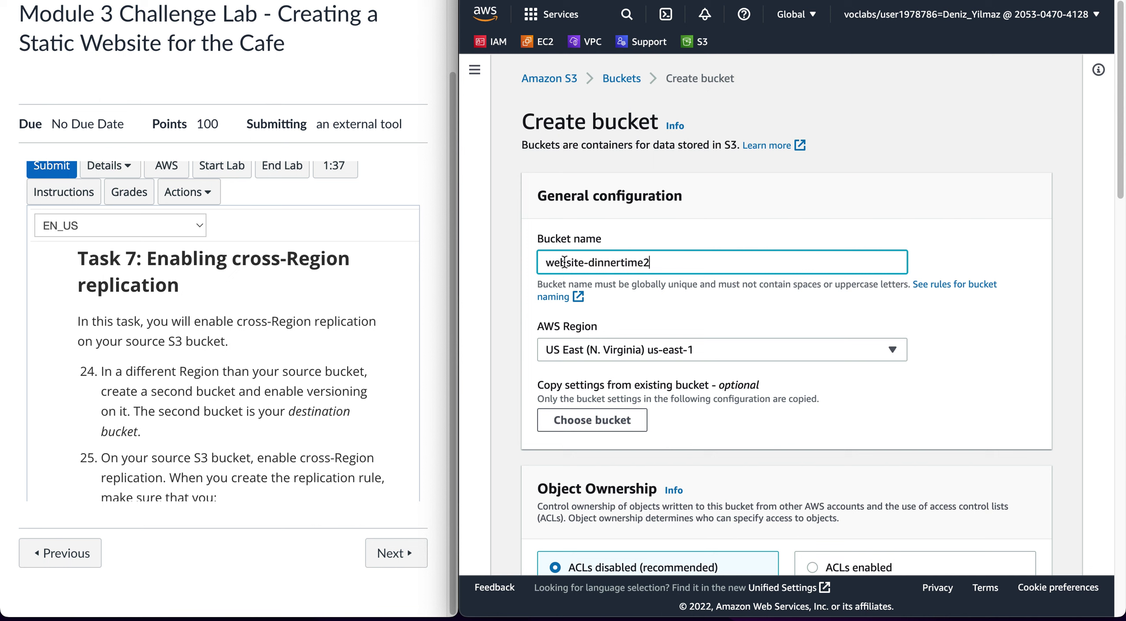
# Set the new bucket's AWS Region to EU (London) eu-west-2
pyautogui.click(596, 350)
pyautogui.scroll(-3, 595, 245)
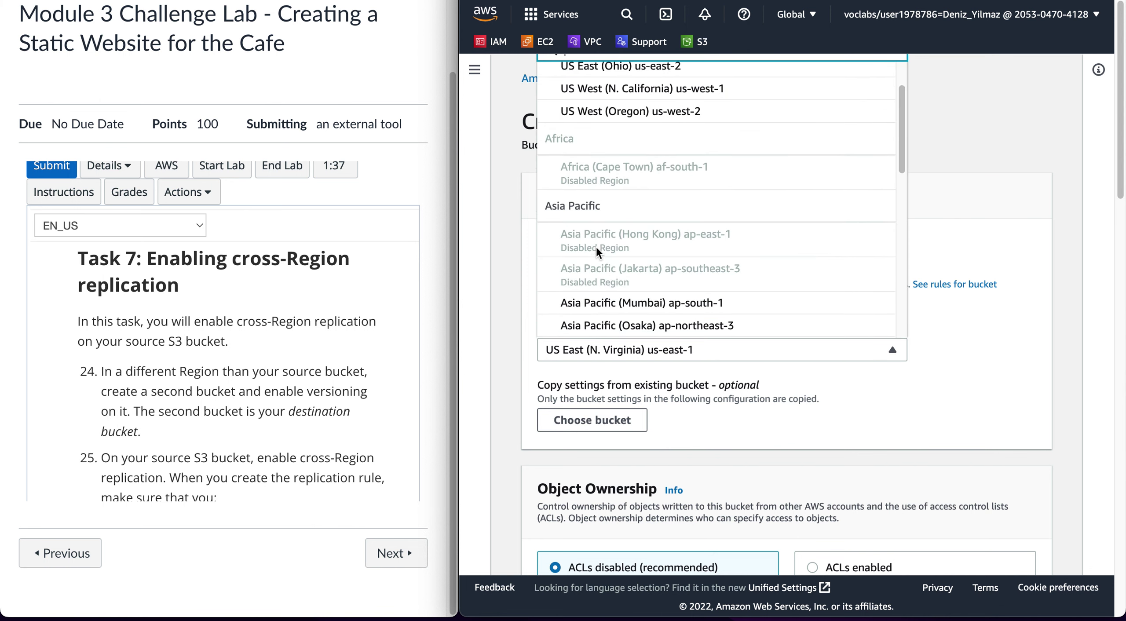
pyautogui.scroll(-3, 597, 251)
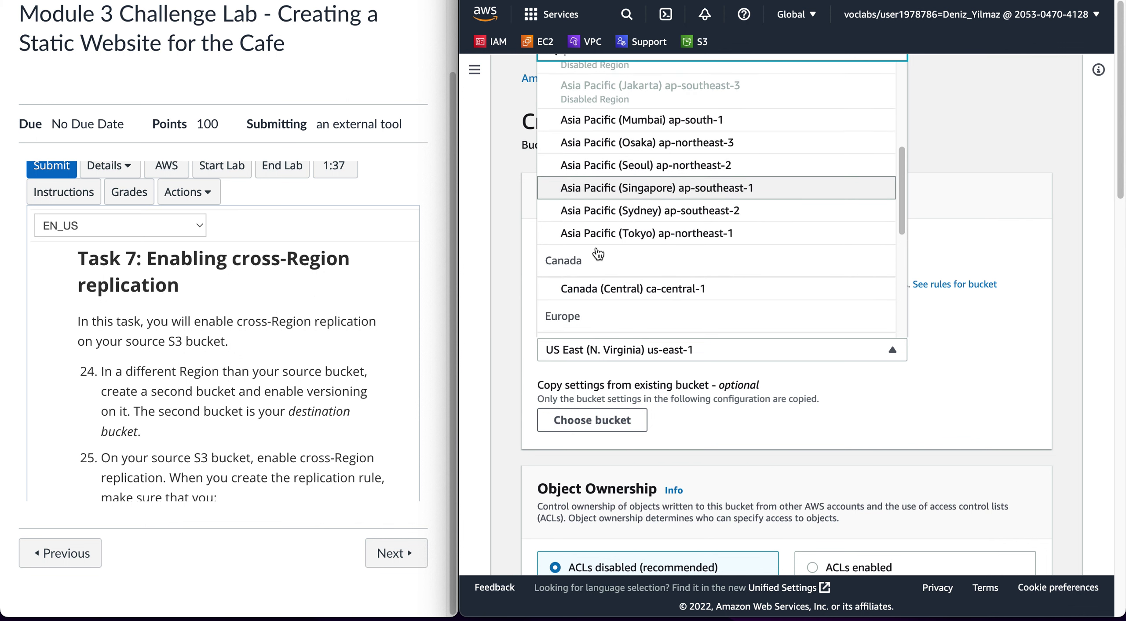
pyautogui.scroll(8, 596, 246)
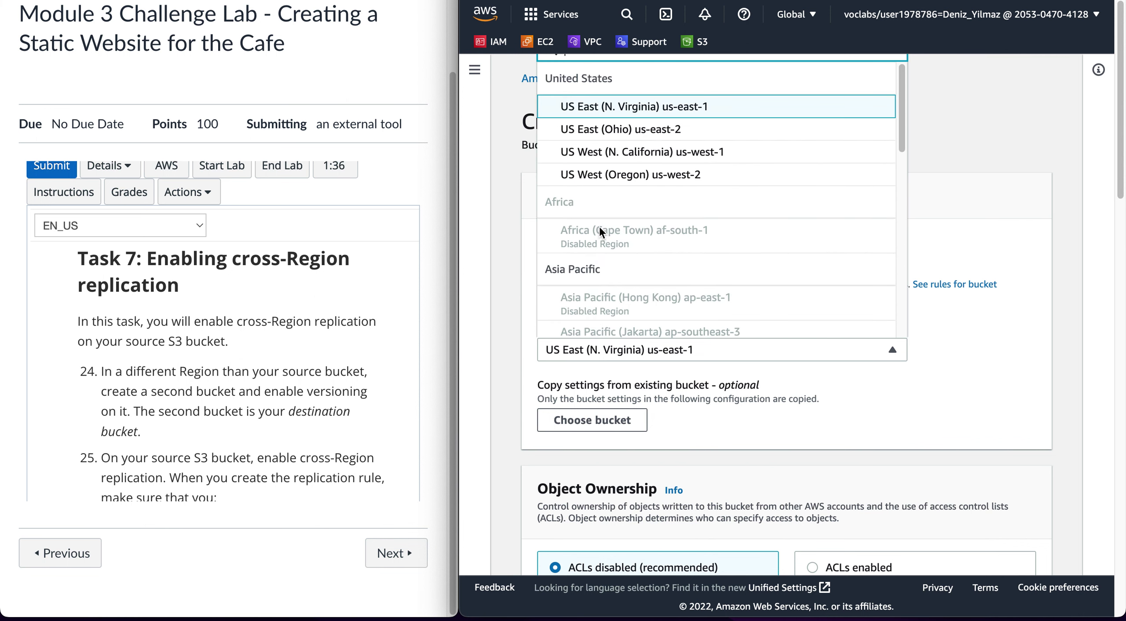
pyautogui.scroll(-2, 603, 224)
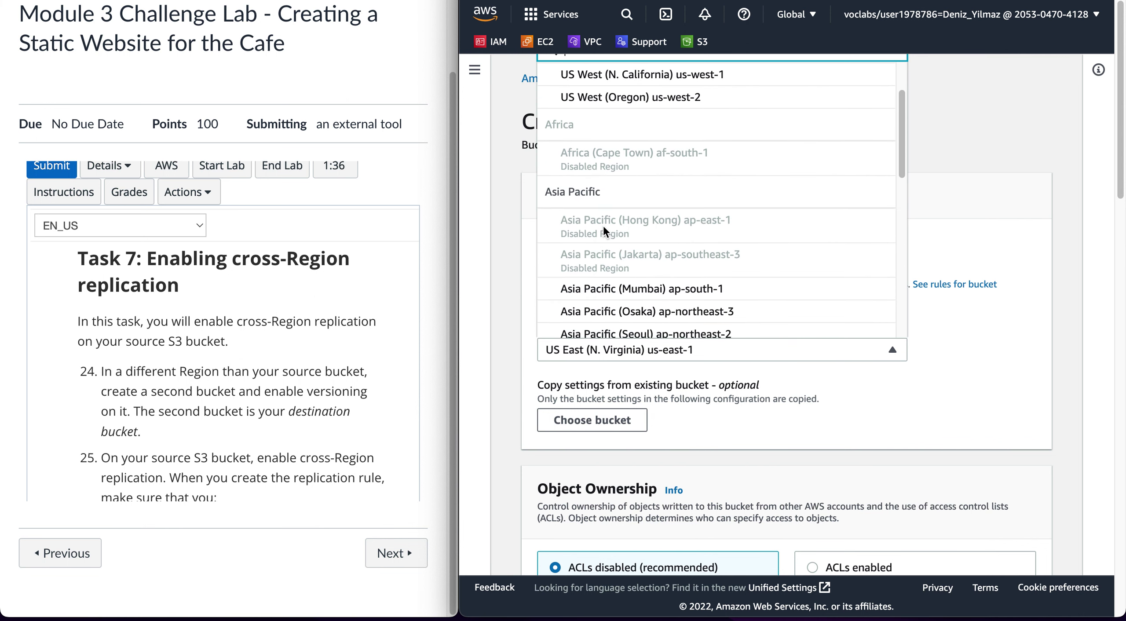
pyautogui.scroll(2, 603, 224)
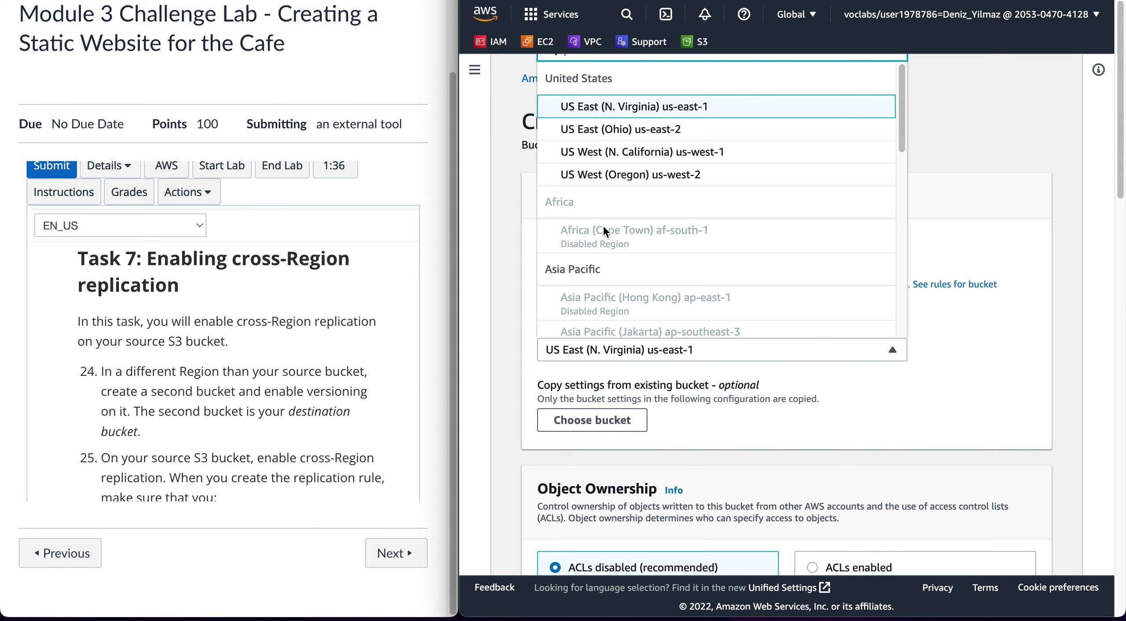
pyautogui.scroll(-2, 605, 244)
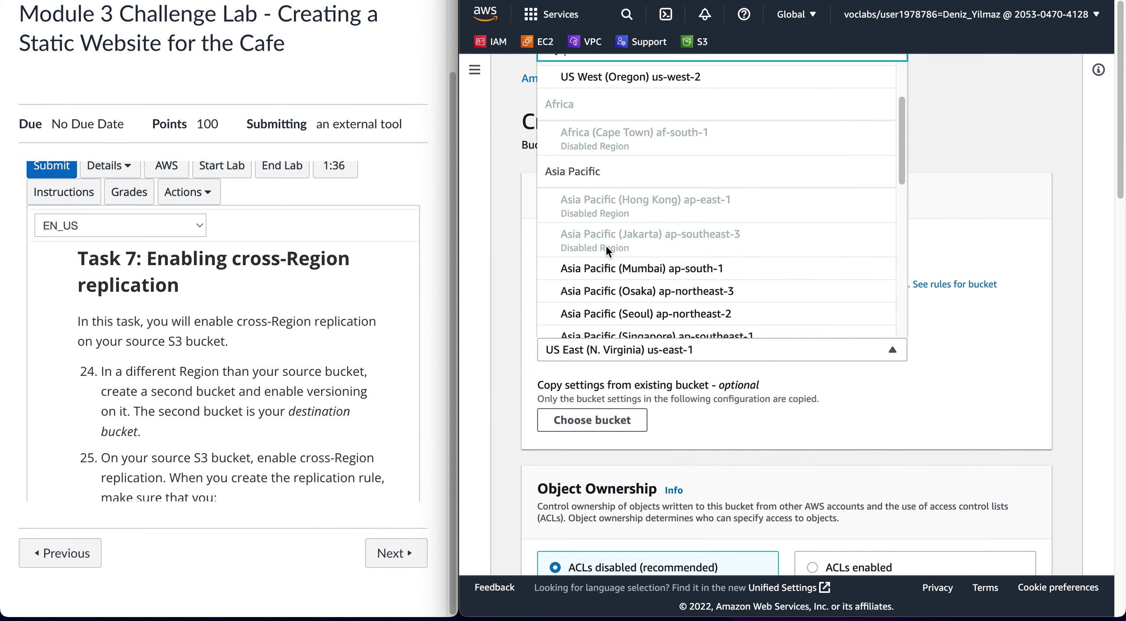
pyautogui.scroll(-6, 606, 249)
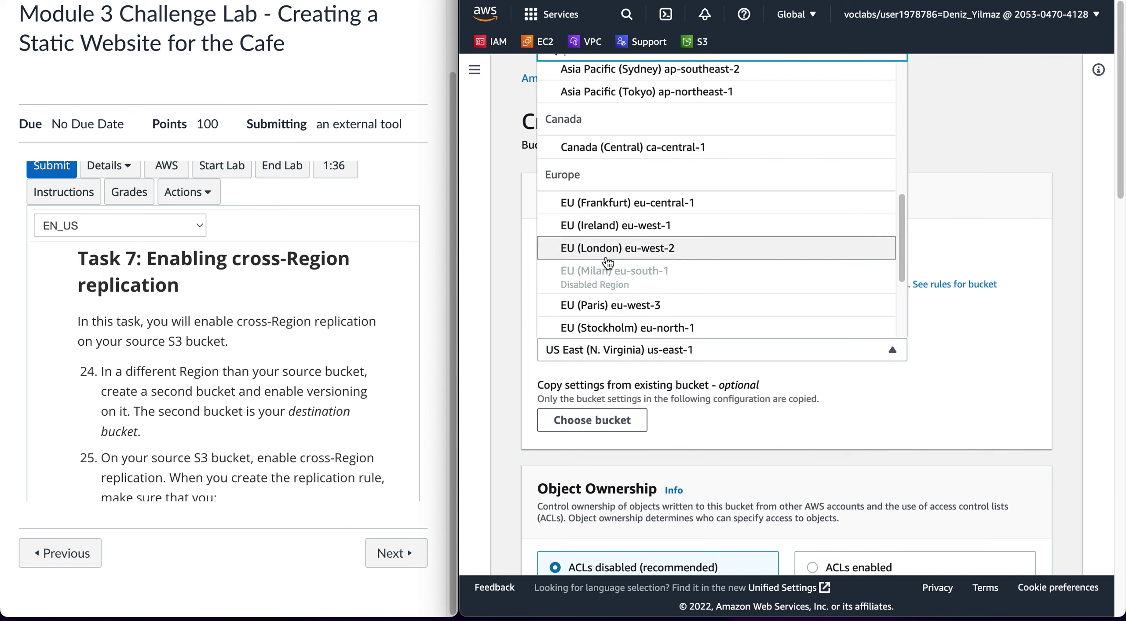
pyautogui.scroll(-1, 608, 263)
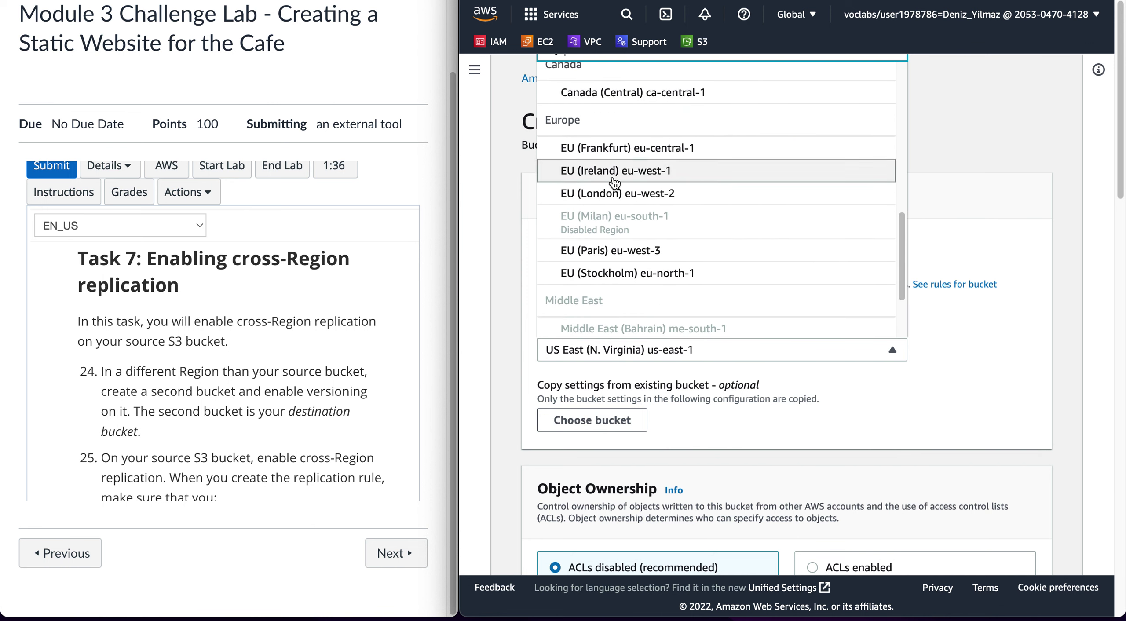
pyautogui.click(615, 193)
# Enable ACLs in the object ownership settings of the new bucket
pyautogui.scroll(-3, 640, 294)
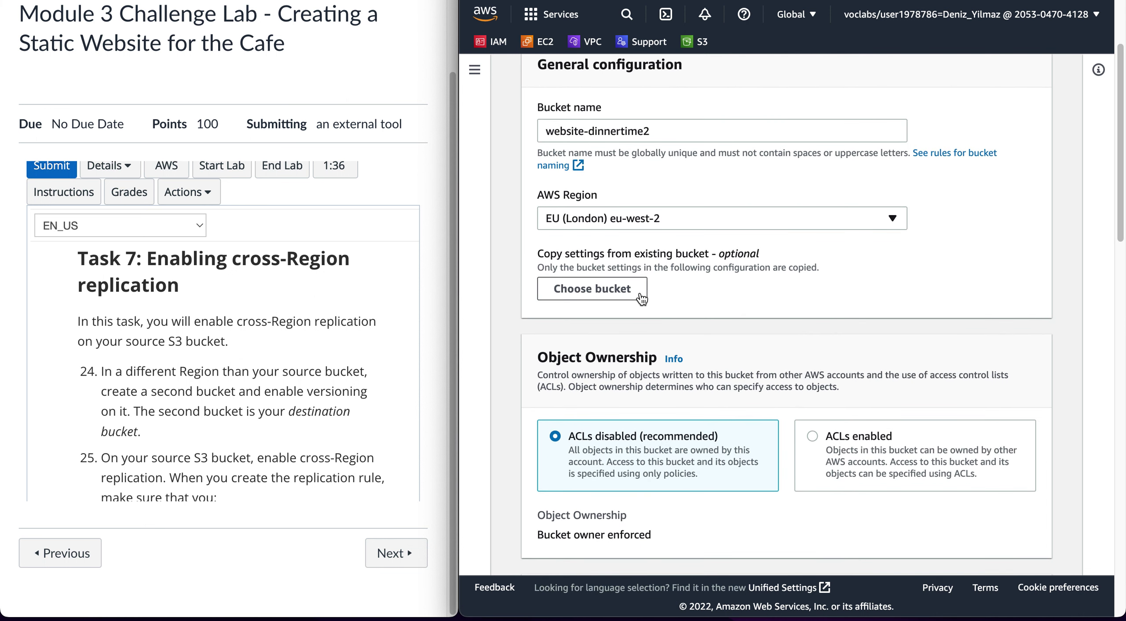
pyautogui.scroll(-1, 640, 298)
pyautogui.scroll(-1, 642, 299)
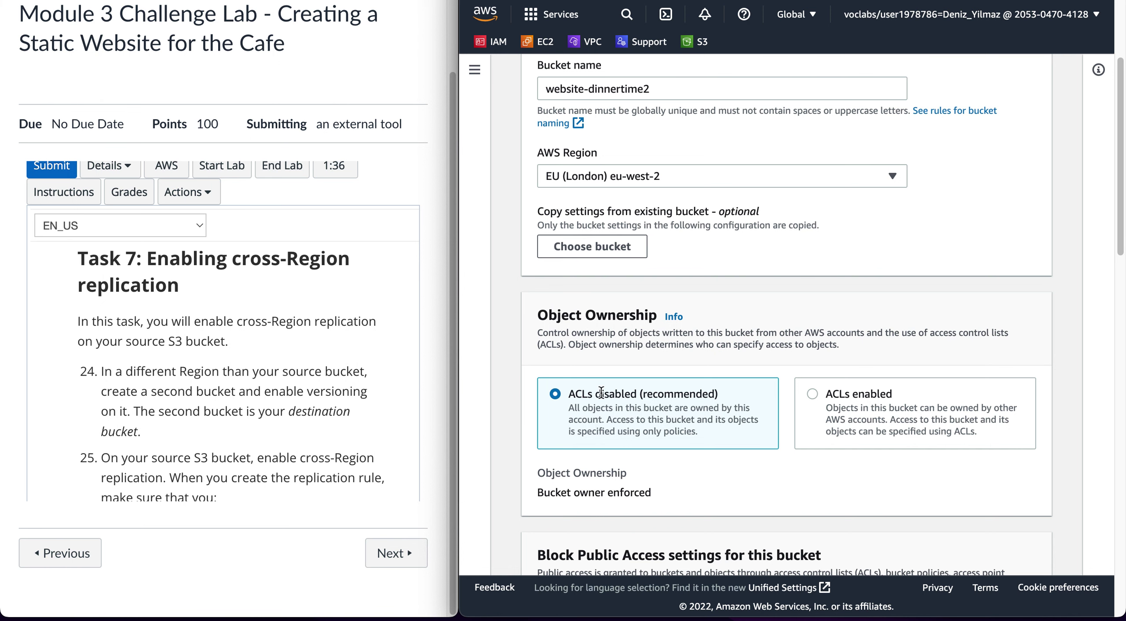
pyautogui.click(811, 395)
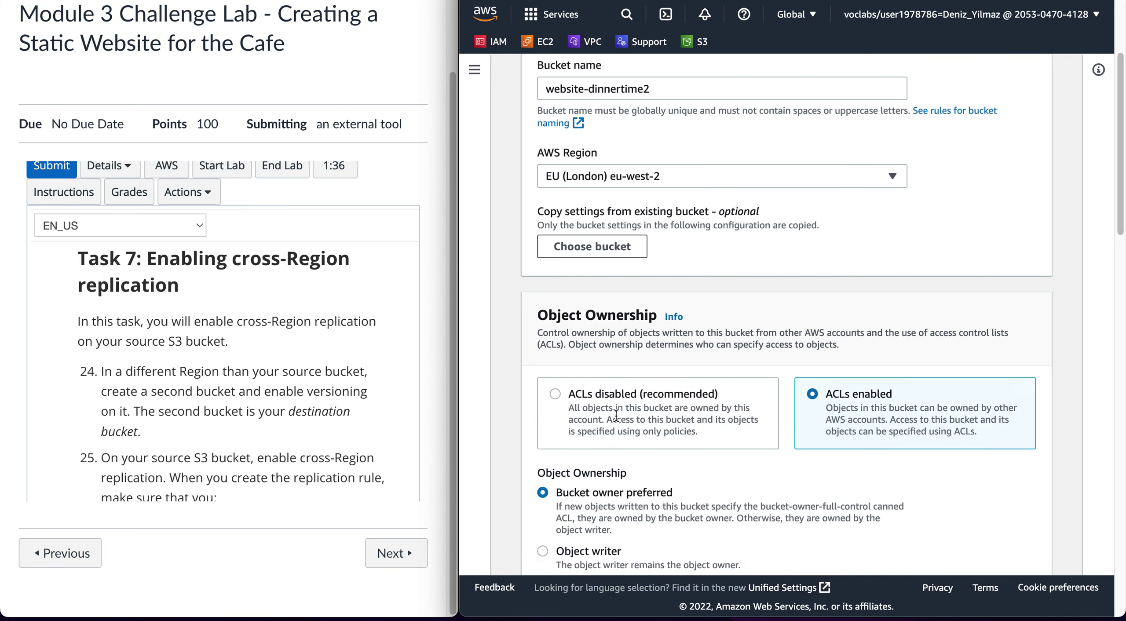
pyautogui.scroll(-2, 616, 415)
pyautogui.scroll(-3, 615, 416)
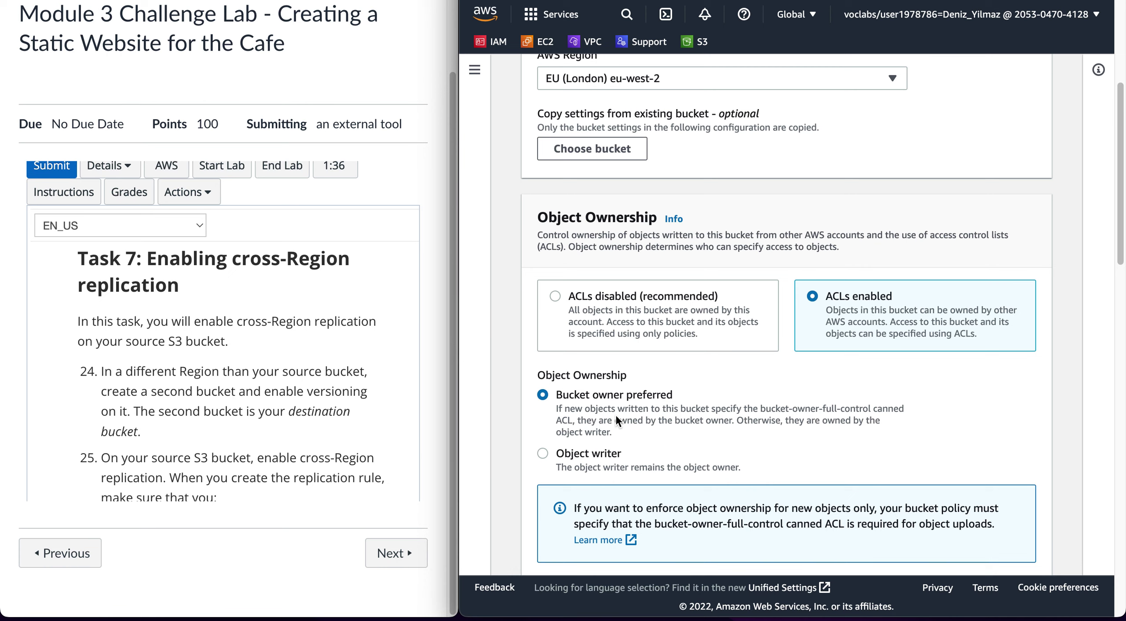
# Turn off blocking of all public access for the new bucket and acknowledge that its objects might become public
pyautogui.scroll(-5, 616, 416)
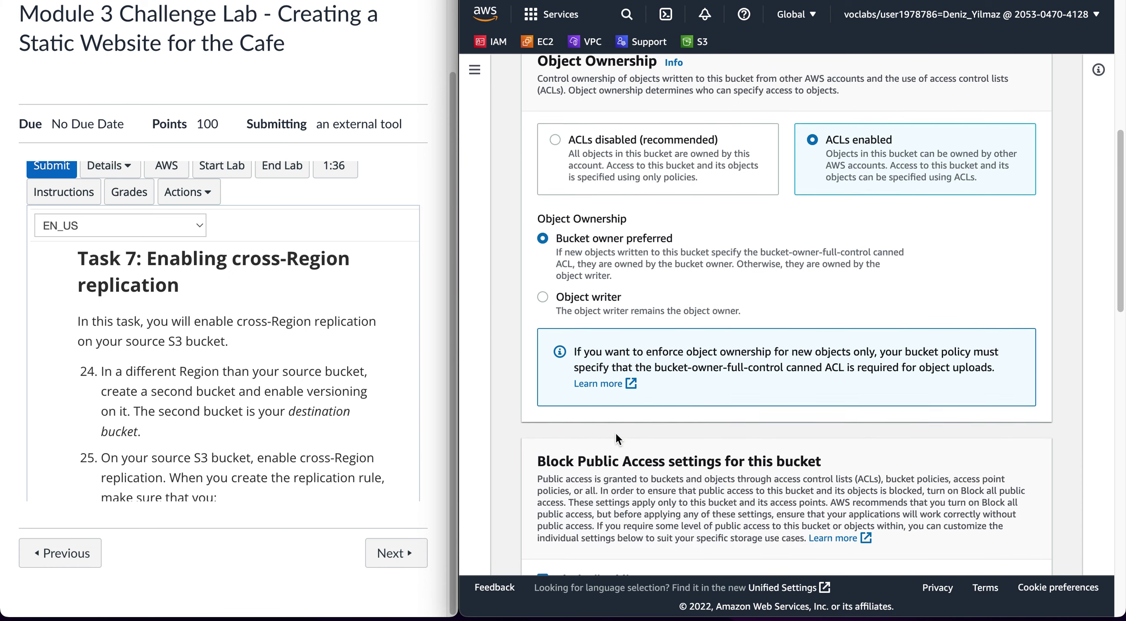
pyautogui.scroll(-1, 616, 434)
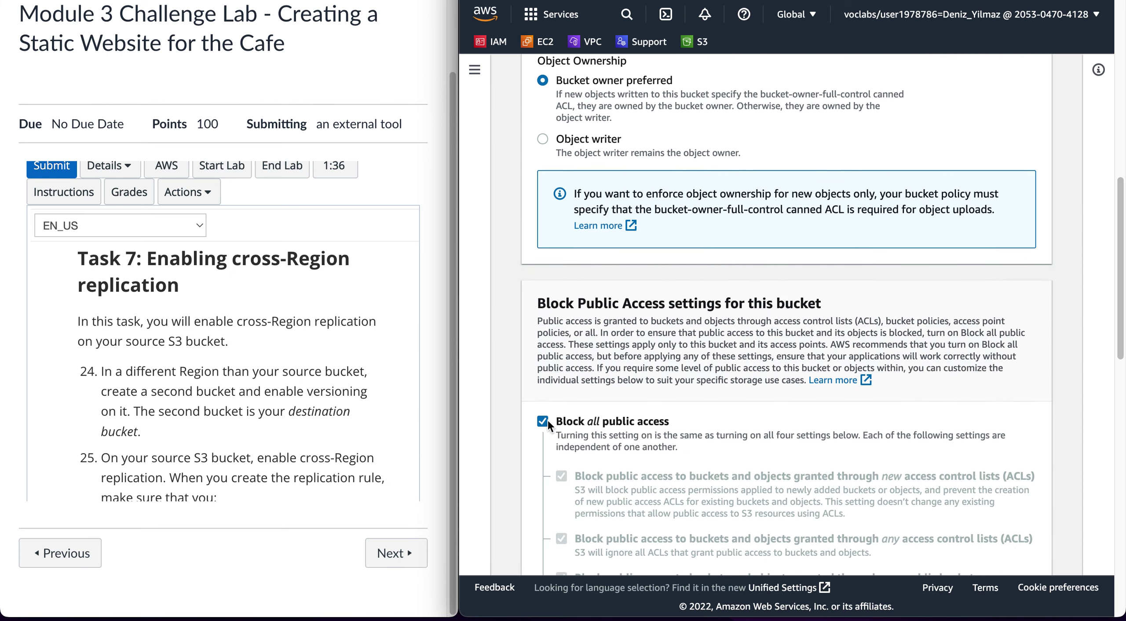
pyautogui.click(545, 421)
pyautogui.scroll(-5, 602, 420)
pyautogui.scroll(-3, 602, 423)
pyautogui.click(592, 464)
# Enable Bucket Versioning for the new bucket
pyautogui.scroll(-1, 617, 422)
pyautogui.scroll(-3, 618, 418)
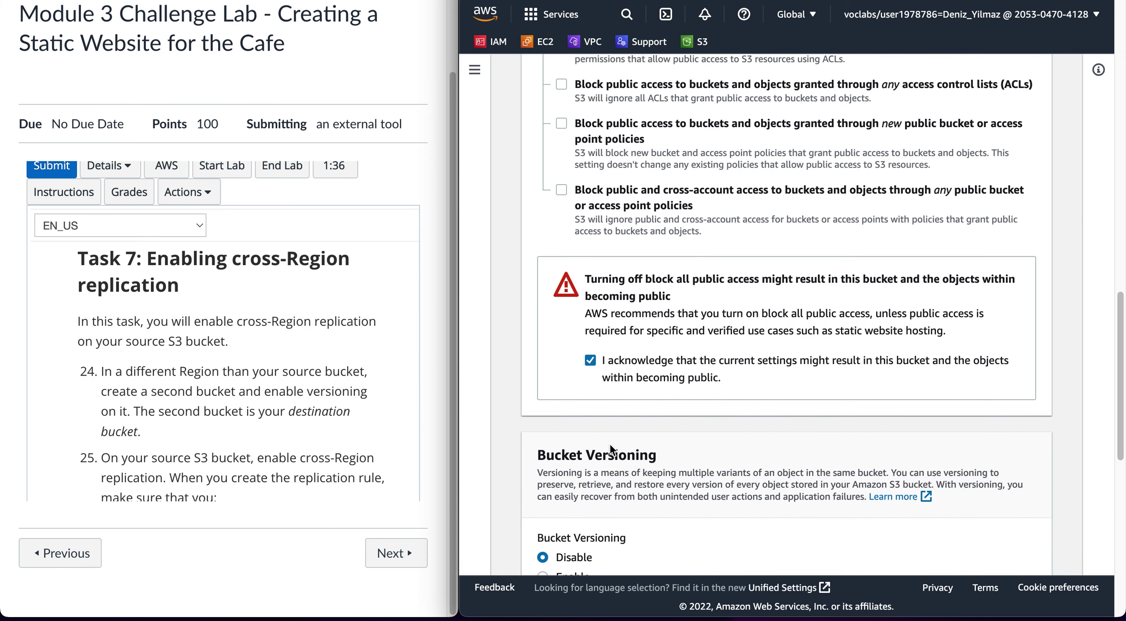
pyautogui.scroll(-1, 611, 444)
pyautogui.click(543, 480)
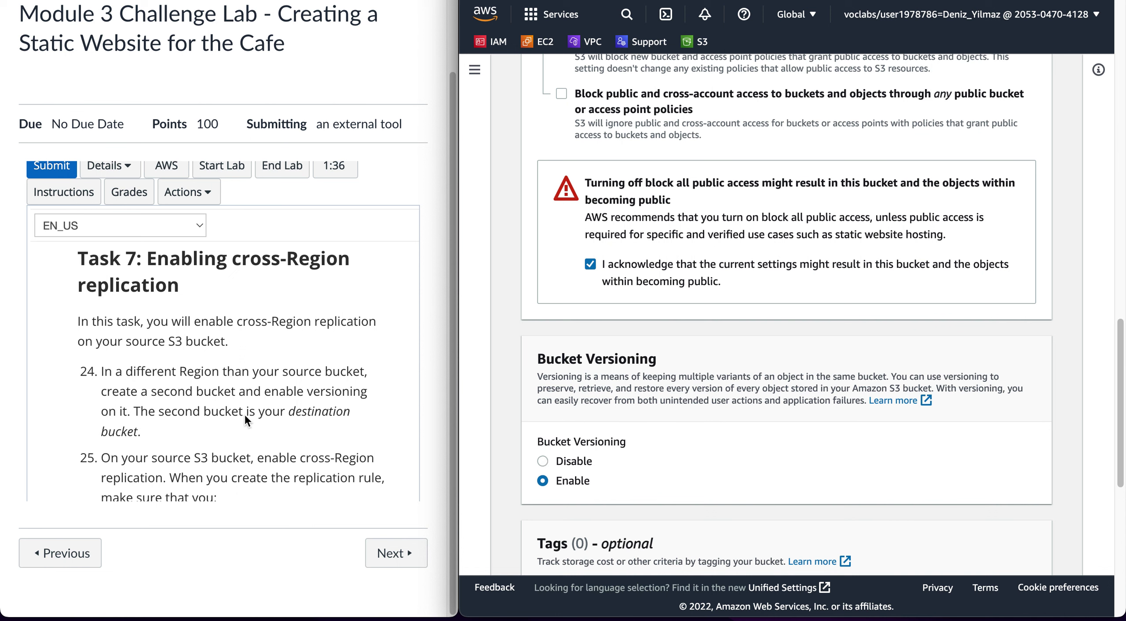
# Recheck lab instructions 24 and 25, and create the bucket with the remaining settings at their defaults
pyautogui.scroll(-1, 261, 416)
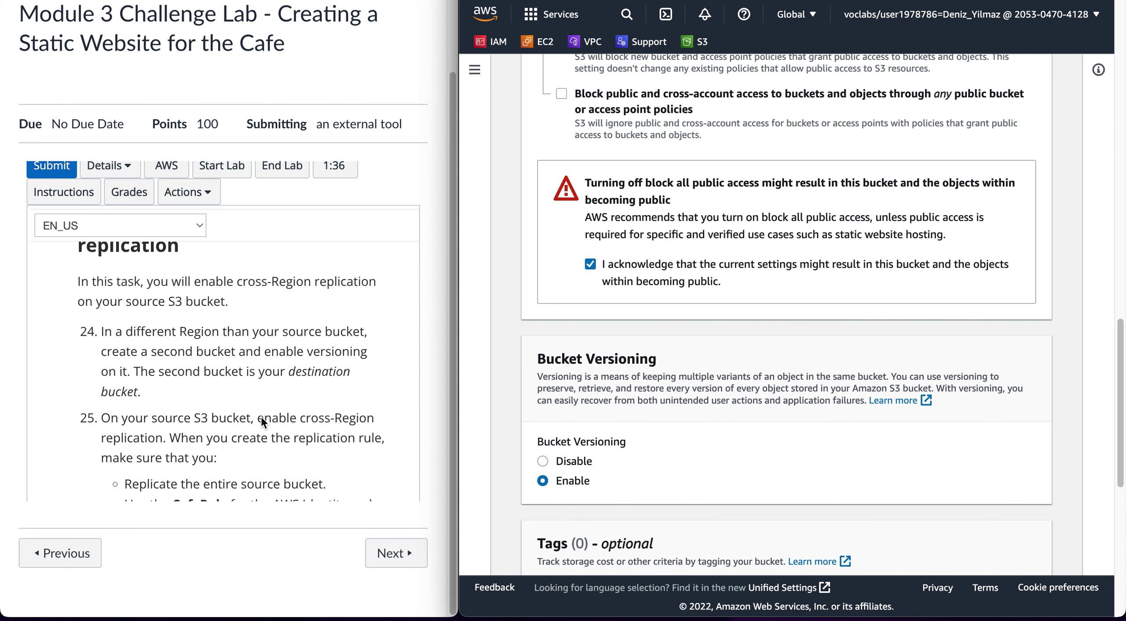
pyautogui.scroll(1, 233, 425)
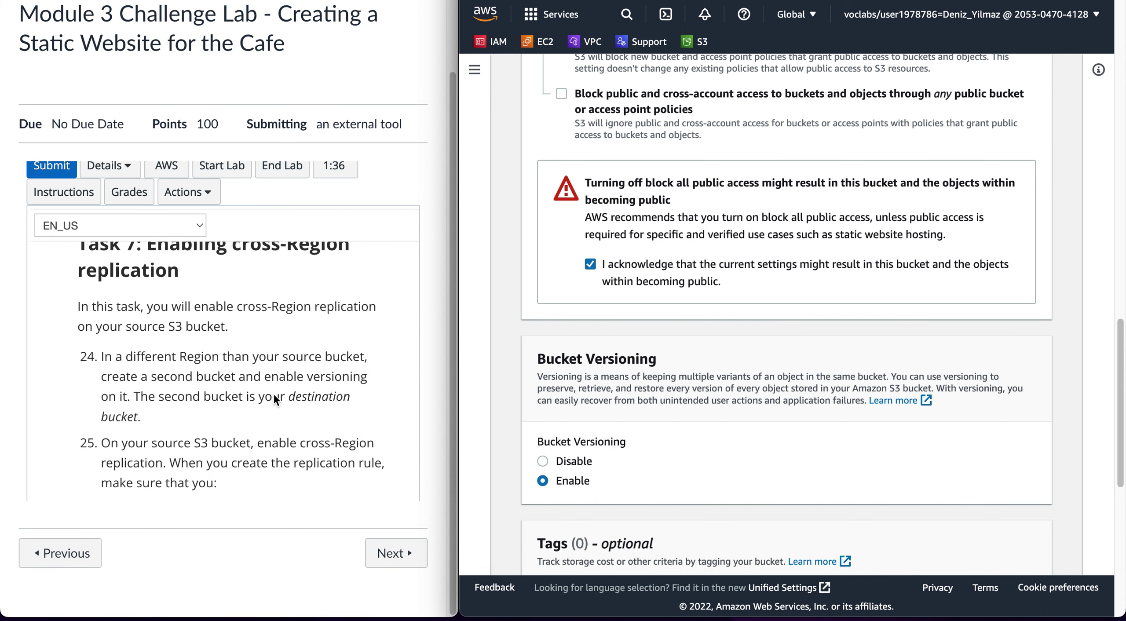
pyautogui.scroll(-3, 280, 402)
pyautogui.scroll(2, 280, 401)
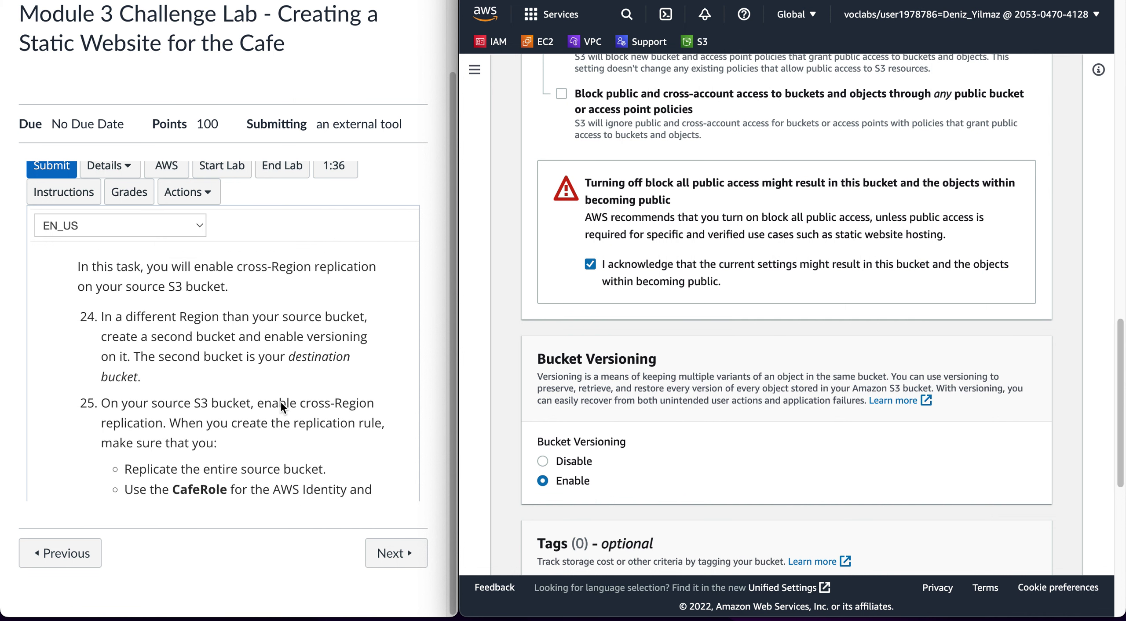
pyautogui.scroll(1, 282, 424)
pyautogui.scroll(-1, 281, 424)
pyautogui.scroll(-1, 666, 421)
pyautogui.scroll(-10, 666, 420)
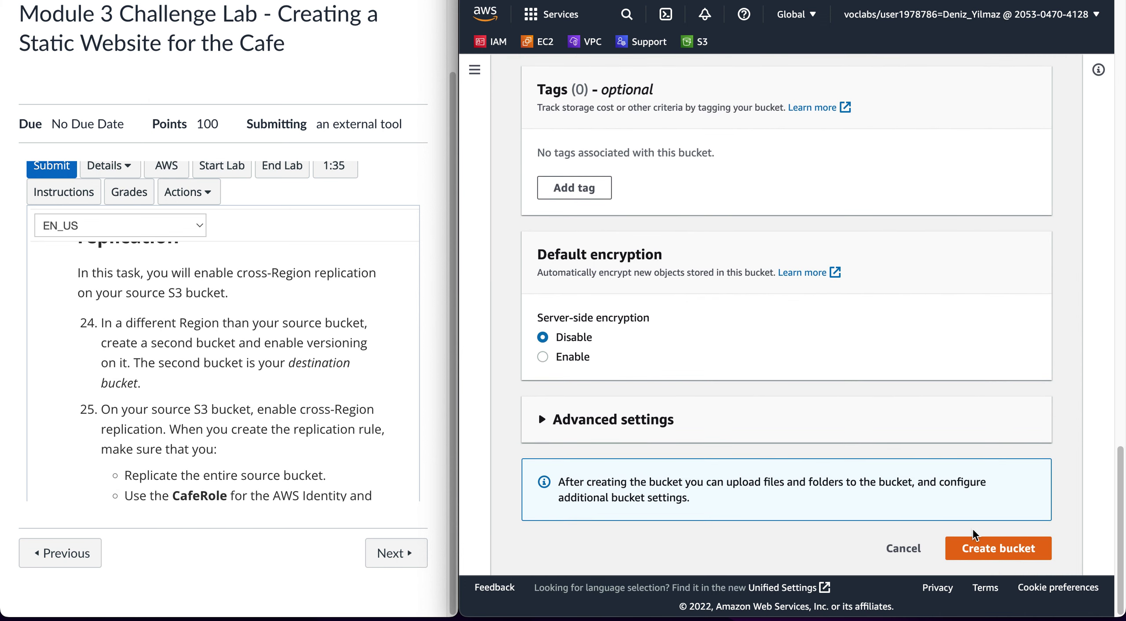
pyautogui.click(979, 553)
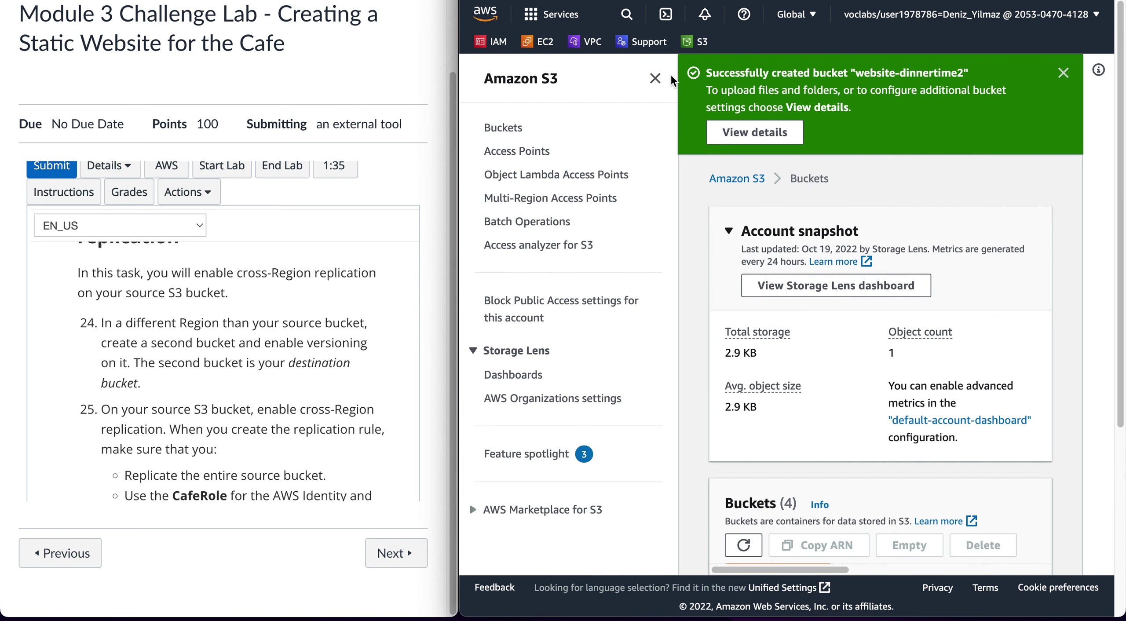
# Start a new replication rule on the source bucket website-dinnertime1 and name it MyReplication
pyautogui.click(655, 77)
pyautogui.scroll(-5, 730, 309)
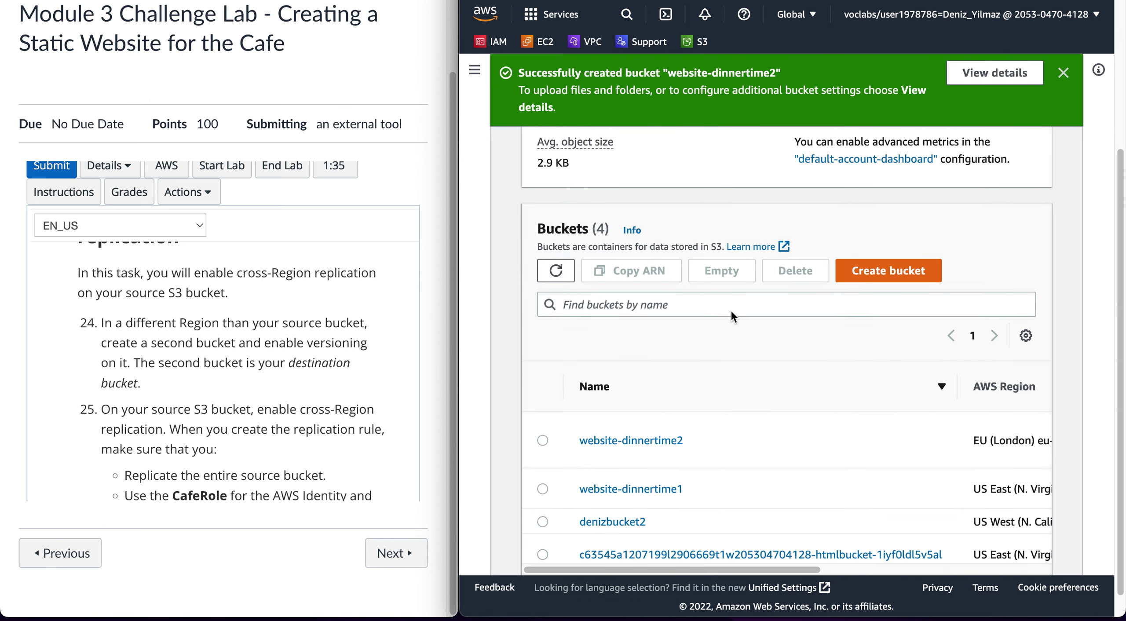
pyautogui.scroll(-1, 730, 310)
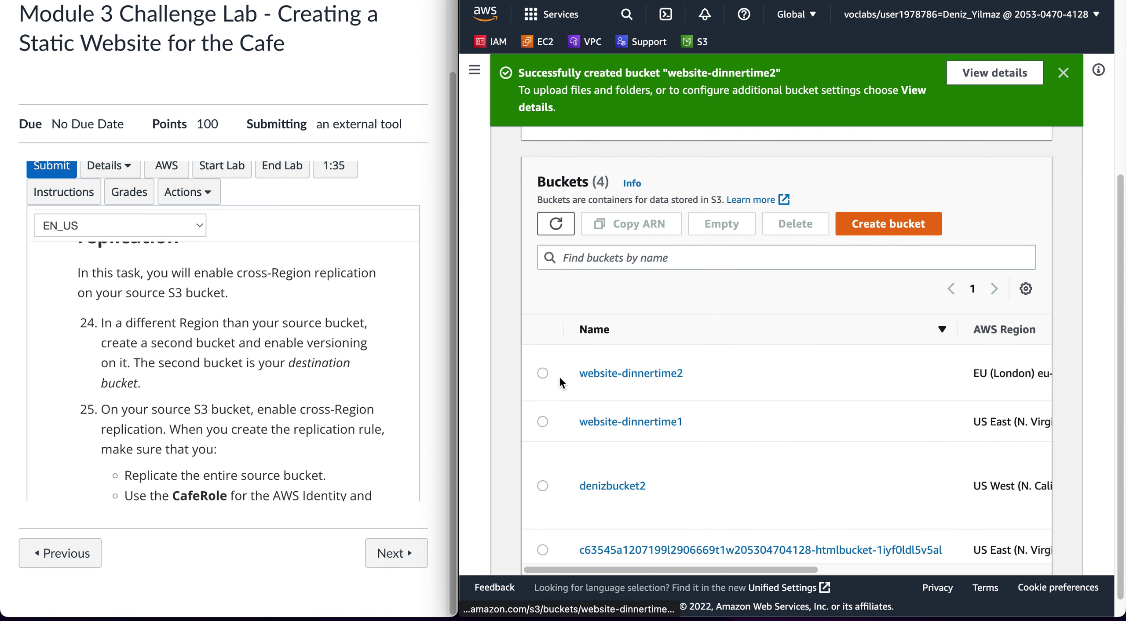
pyautogui.click(646, 422)
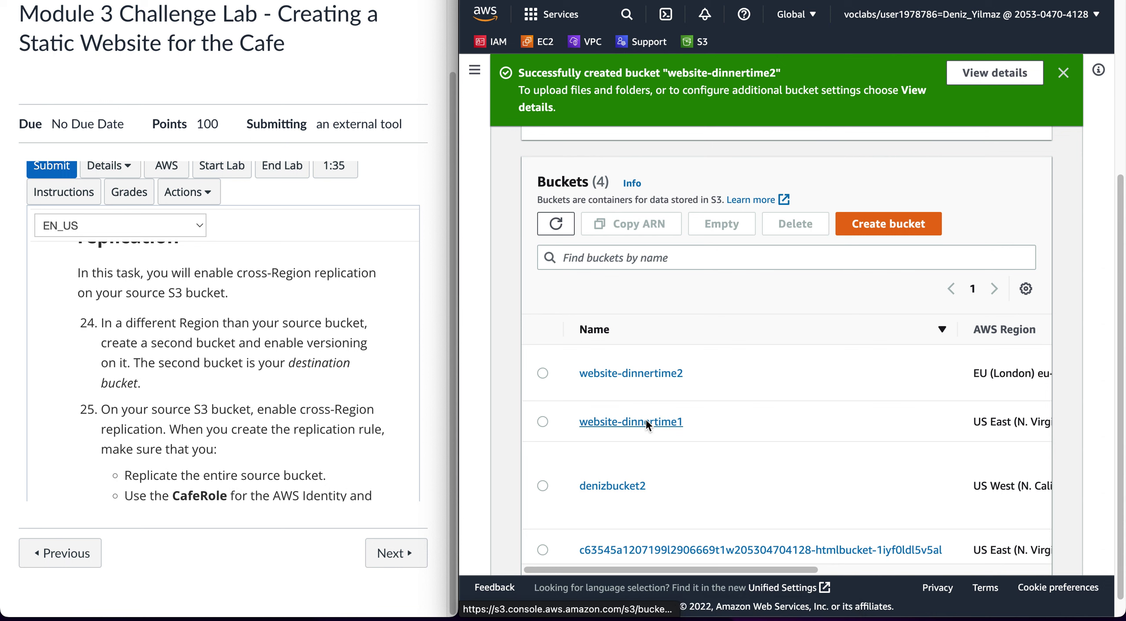
pyautogui.click(879, 197)
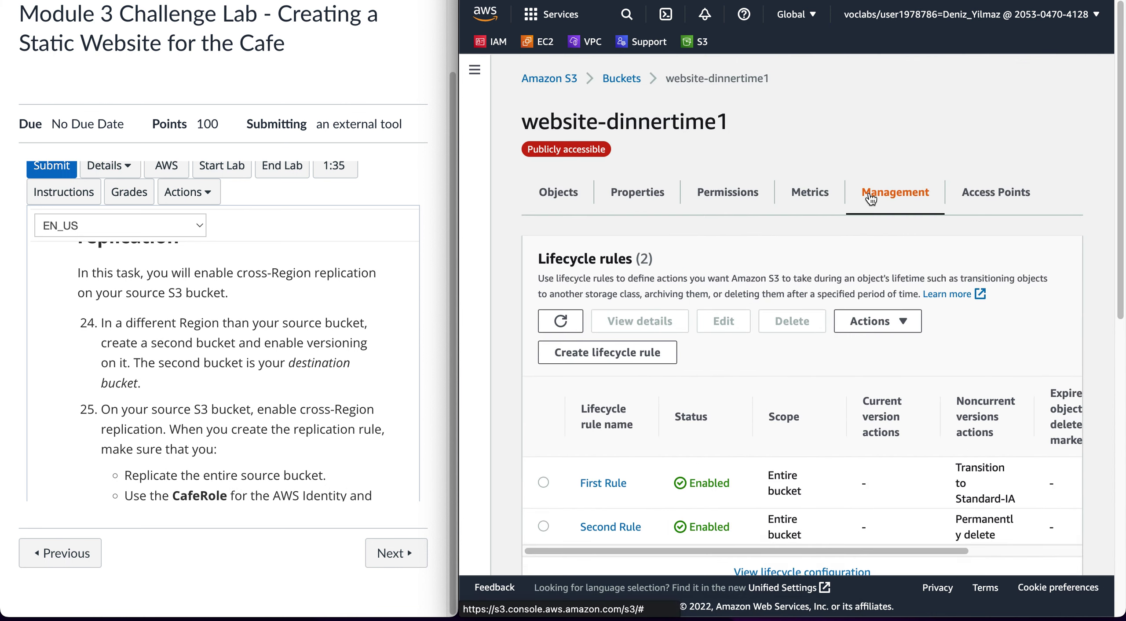
pyautogui.scroll(-9, 859, 372)
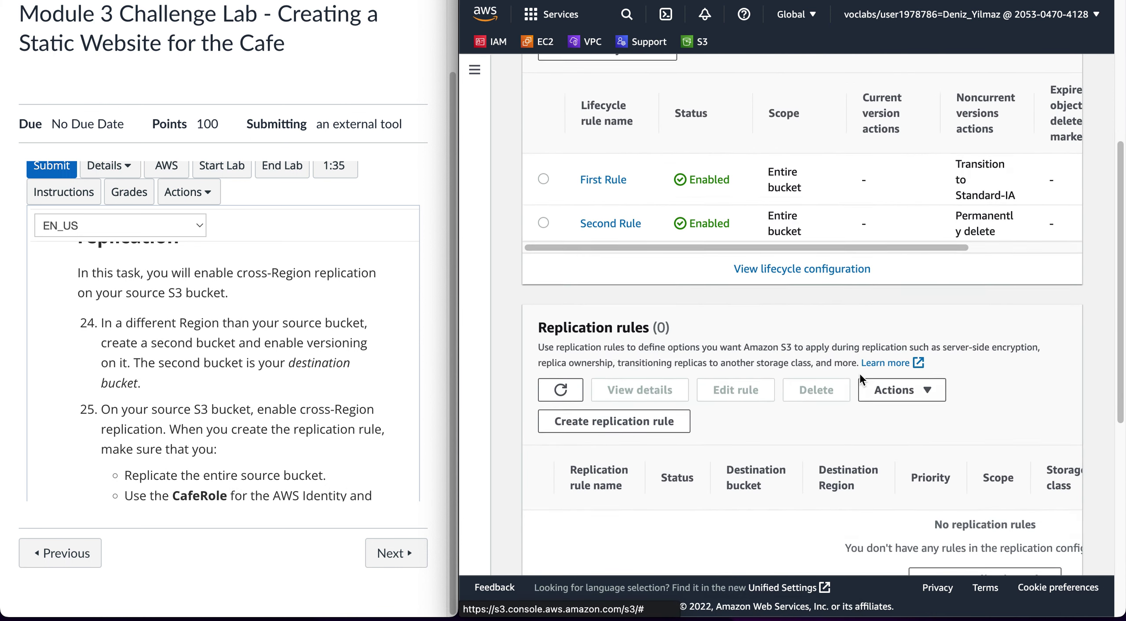
pyautogui.click(960, 488)
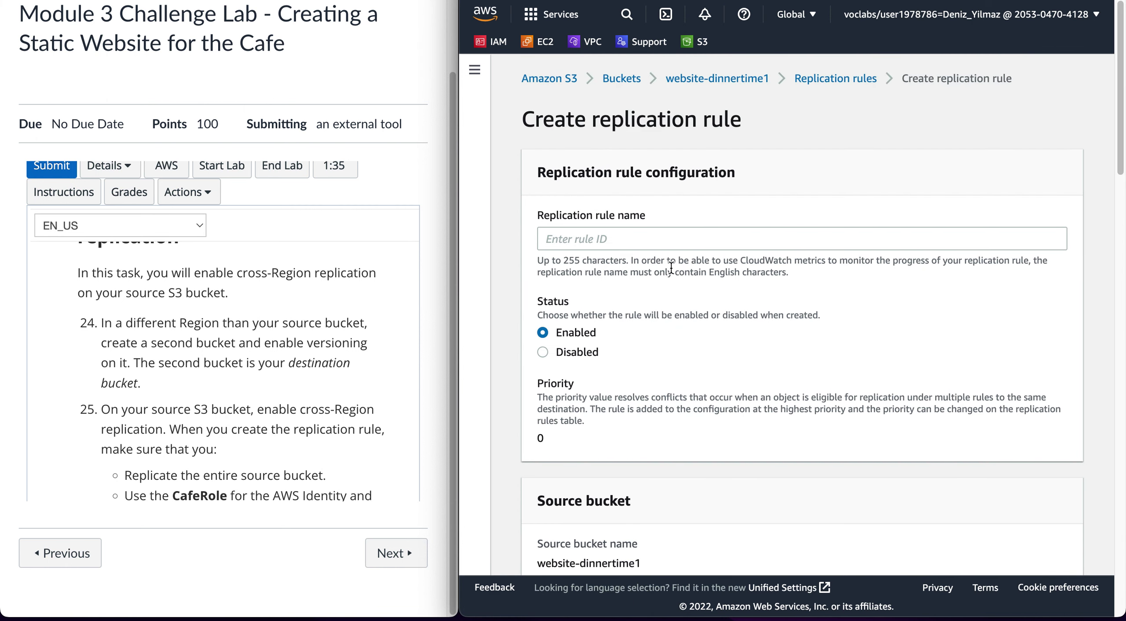
pyautogui.click(632, 237)
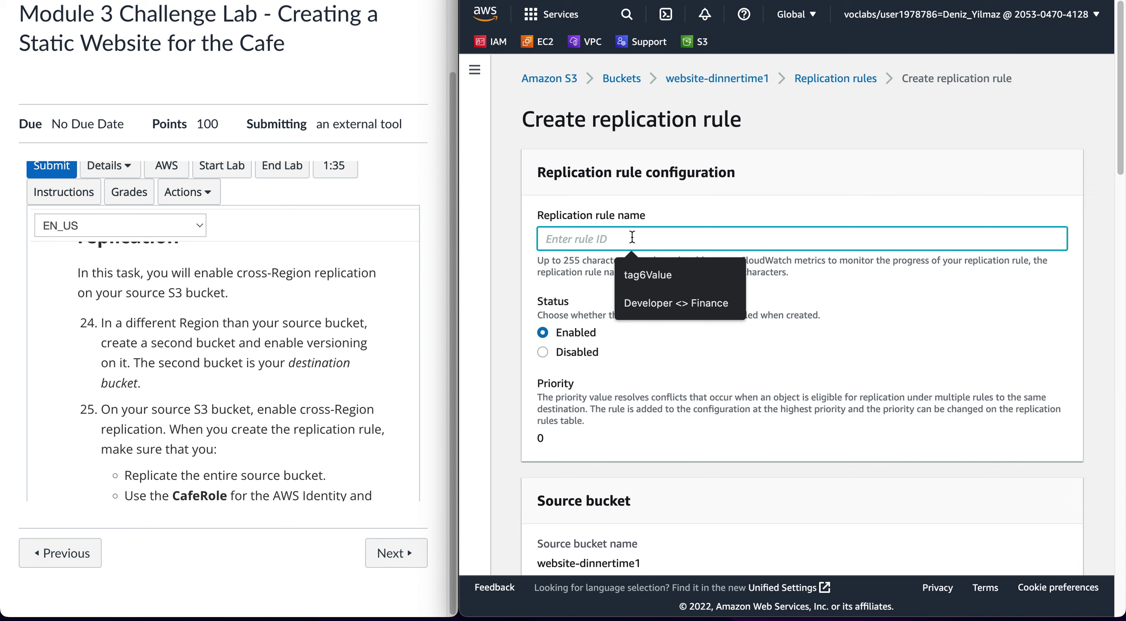
pyautogui.write('MyReplication')
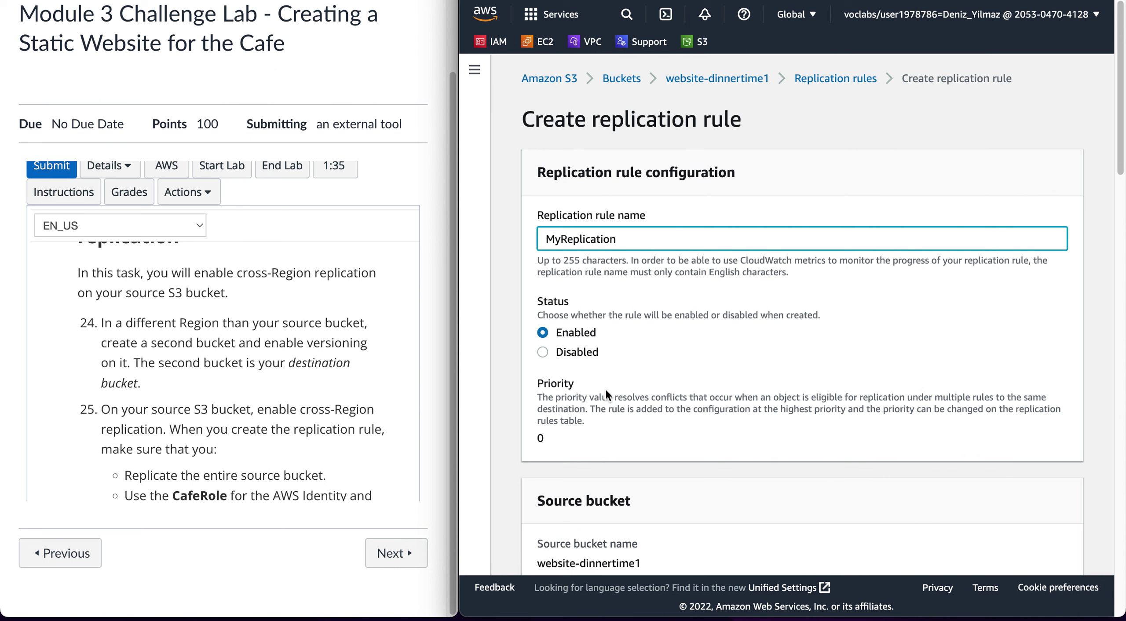
# Set the replication rule's scope to apply to all objects in the source bucket
pyautogui.scroll(-5, 605, 387)
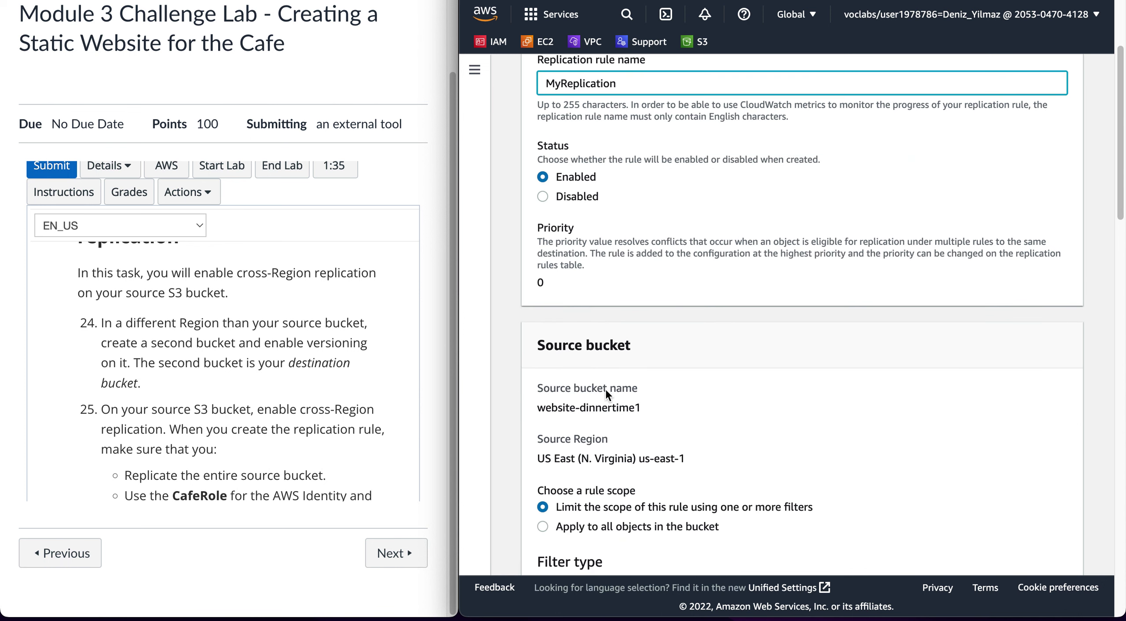
pyautogui.scroll(-1, 593, 401)
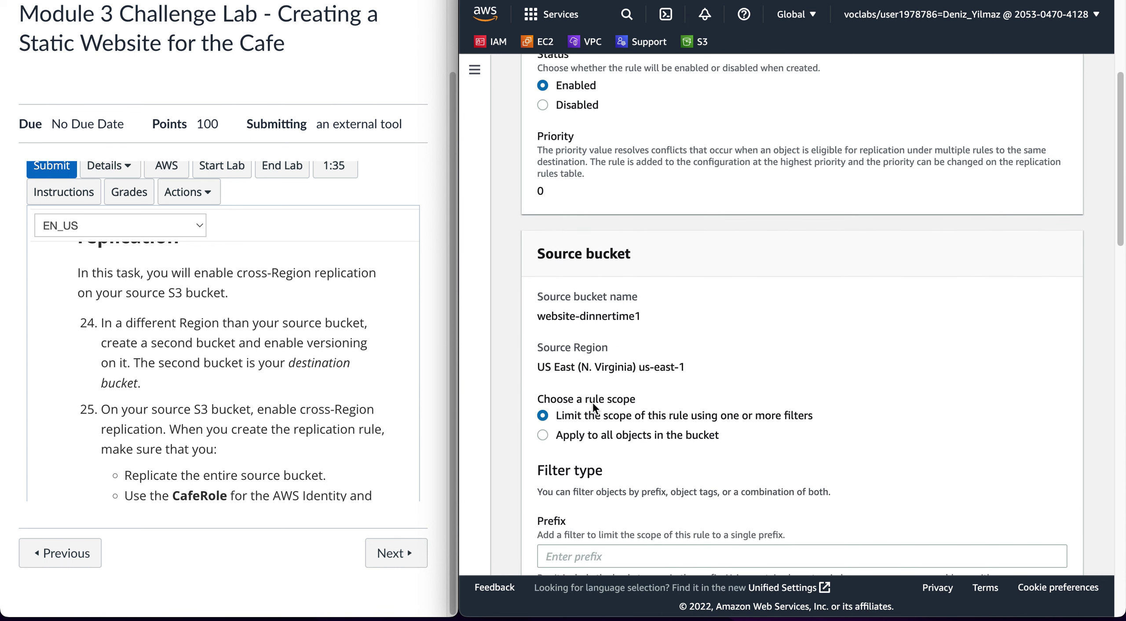
pyautogui.click(579, 435)
# Set the rule's destination to the website-dinnertime2 bucket in this account
pyautogui.scroll(-4, 579, 435)
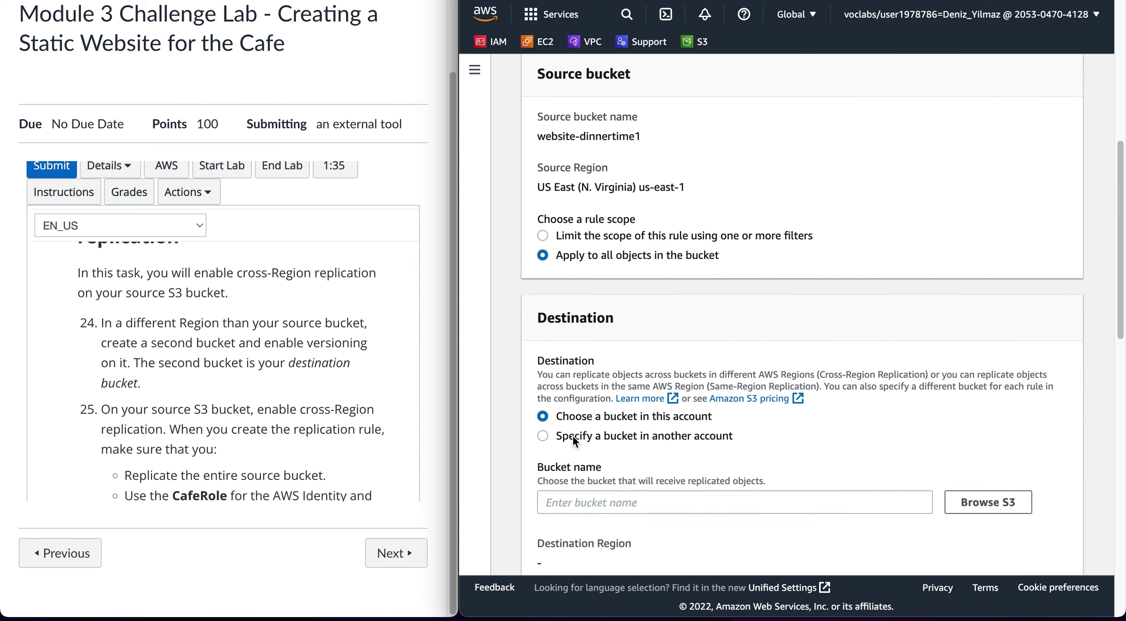
pyautogui.click(573, 437)
pyautogui.click(569, 415)
pyautogui.click(967, 501)
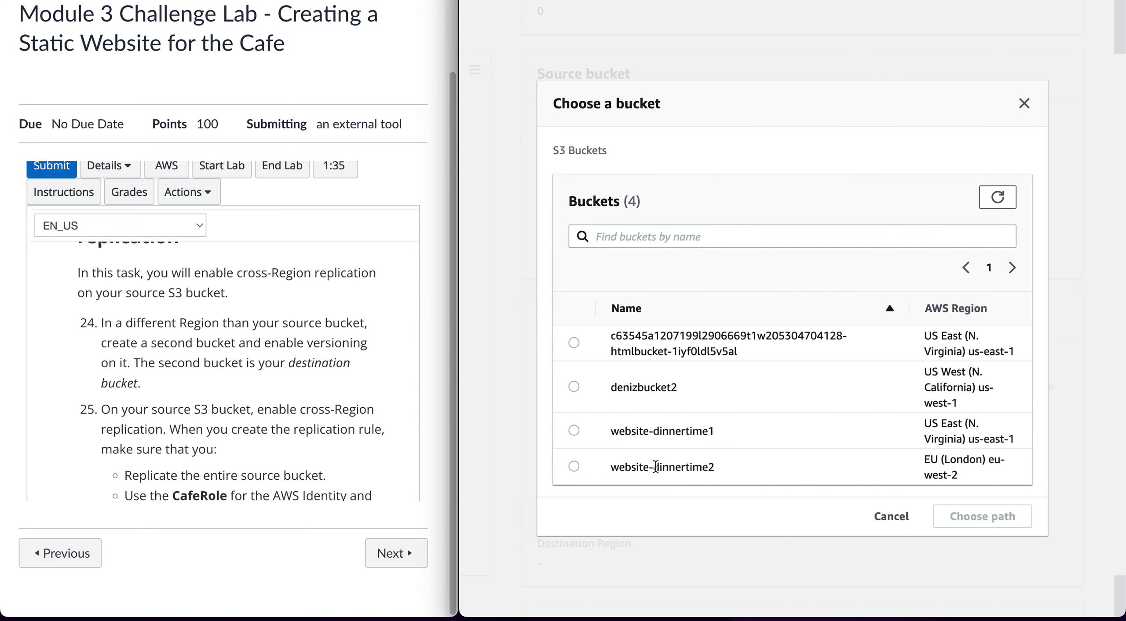
pyautogui.click(574, 466)
pyautogui.click(976, 517)
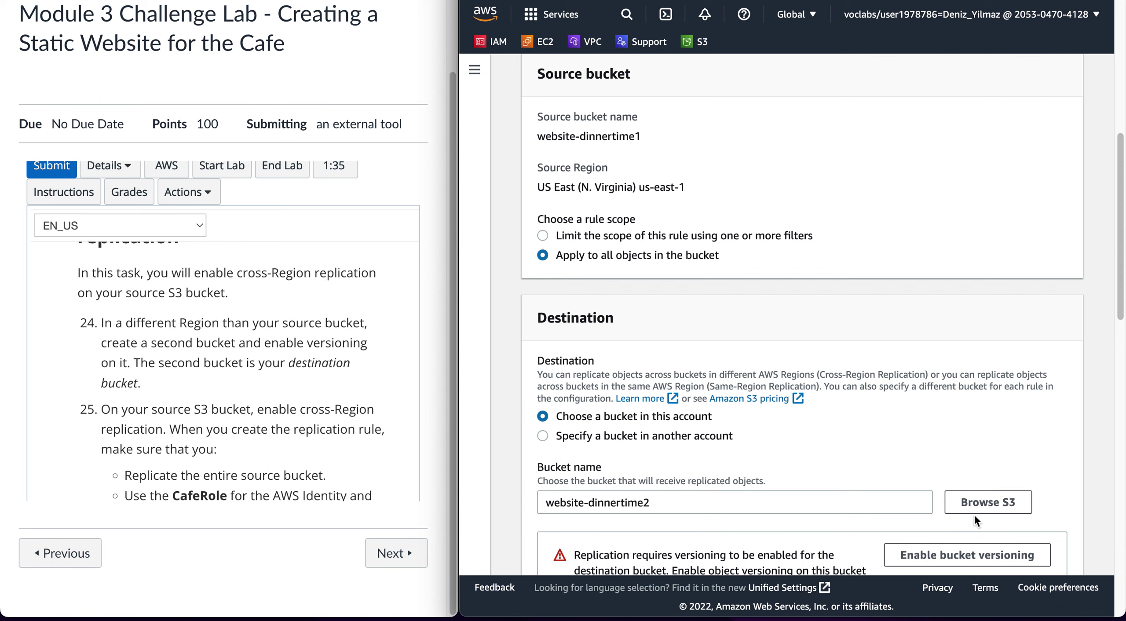
# Check the lab instructions for the required IAM role and assign the existing CafeRole to the replication rule
pyautogui.scroll(-3, 796, 416)
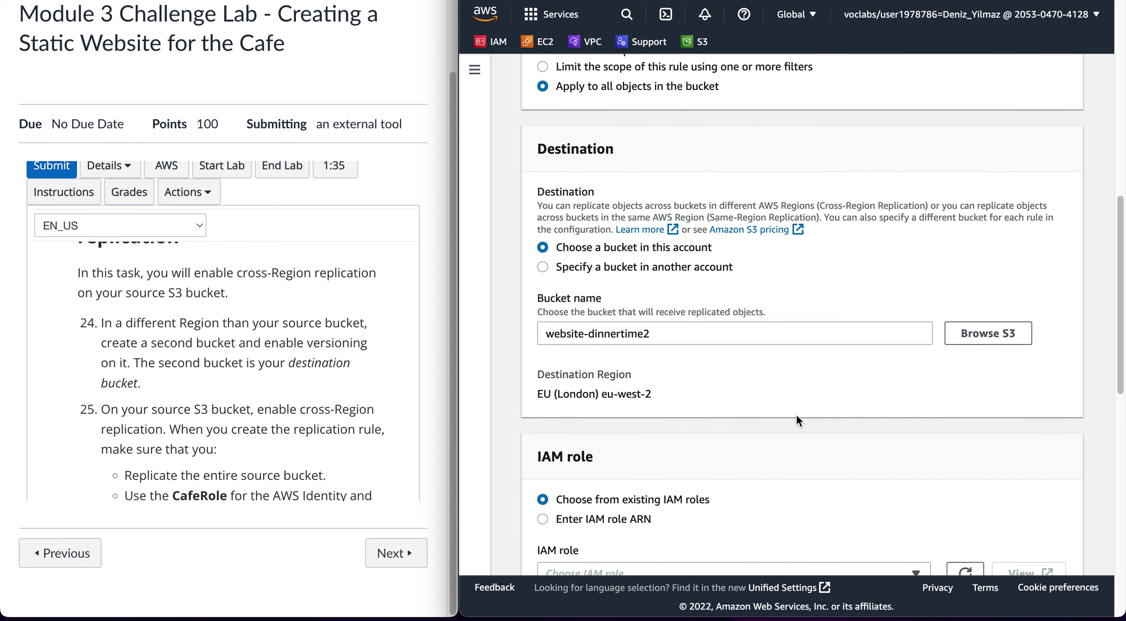
pyautogui.scroll(-2, 795, 413)
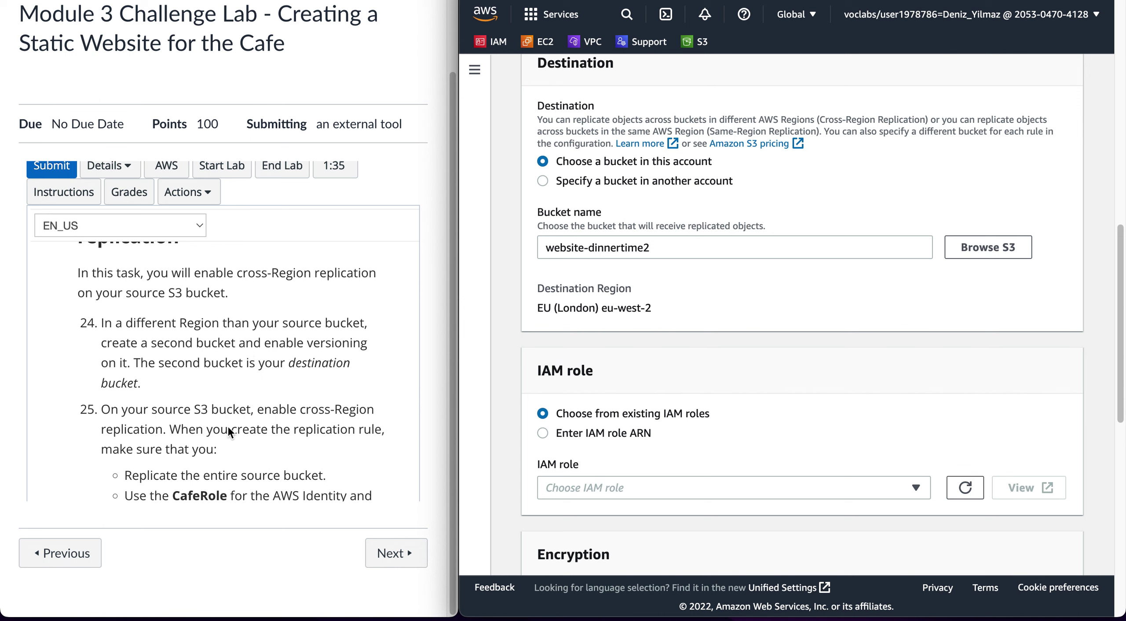
pyautogui.scroll(-3, 227, 425)
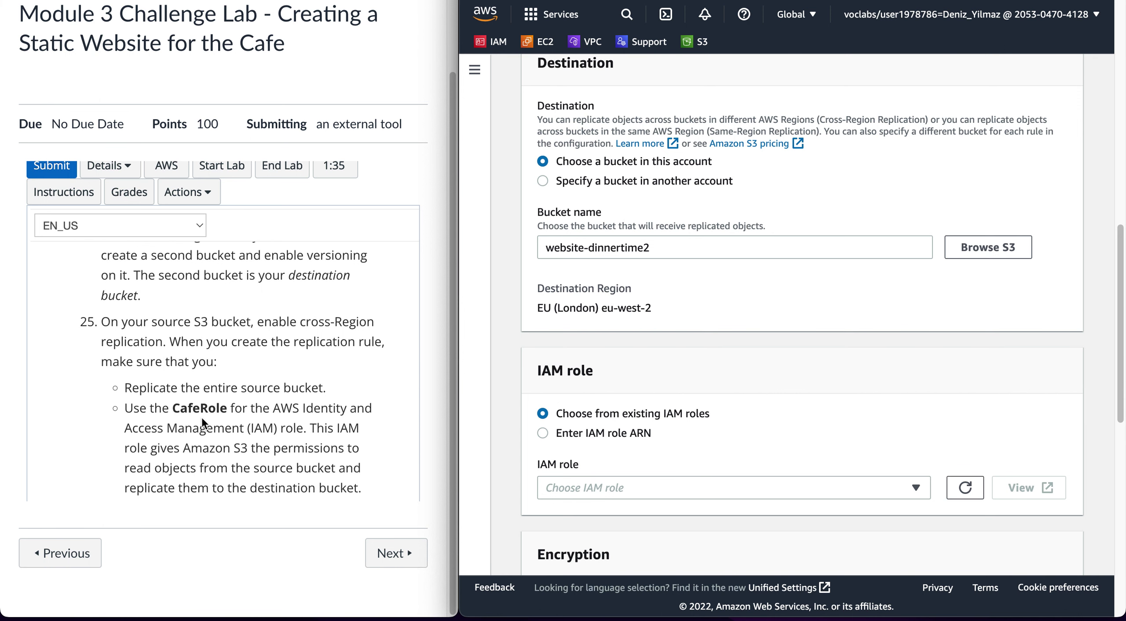
pyautogui.click(566, 484)
pyautogui.write('caf')
pyautogui.click(565, 465)
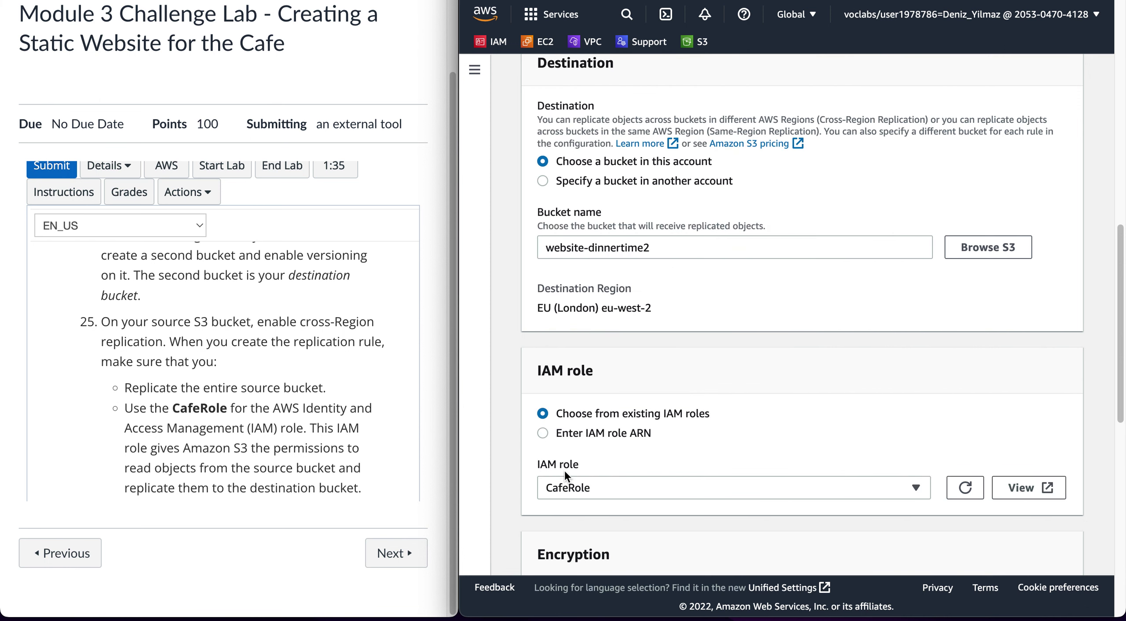
# Review the remaining rule requirements and save the replication rule with encryption, storage class and additional options left unselected
pyautogui.scroll(-5, 317, 460)
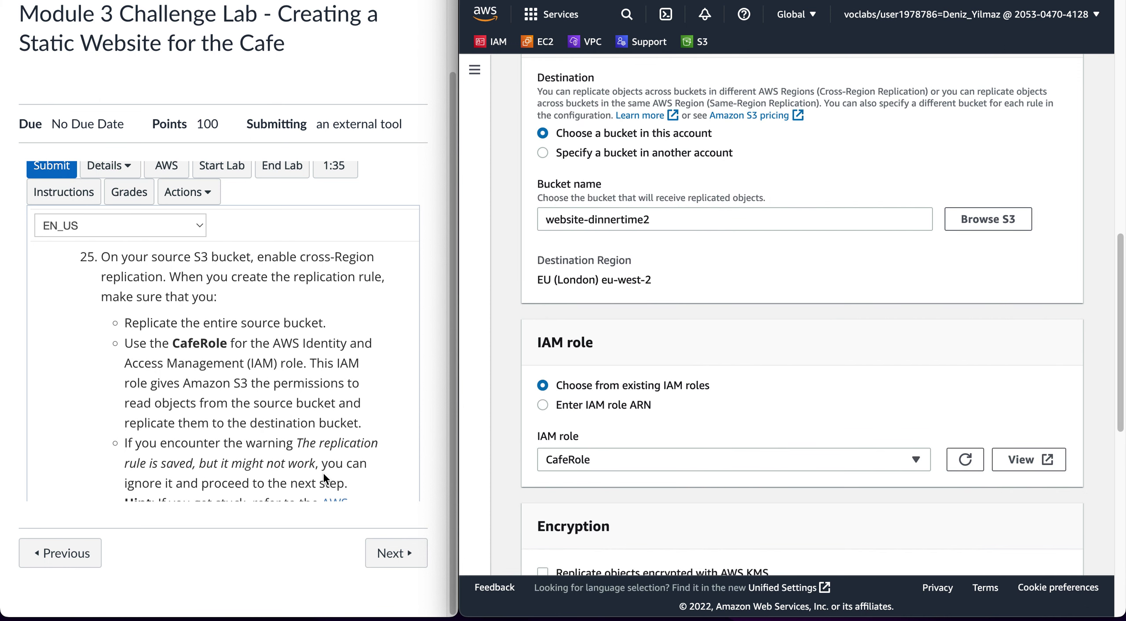
pyautogui.scroll(-1, 323, 477)
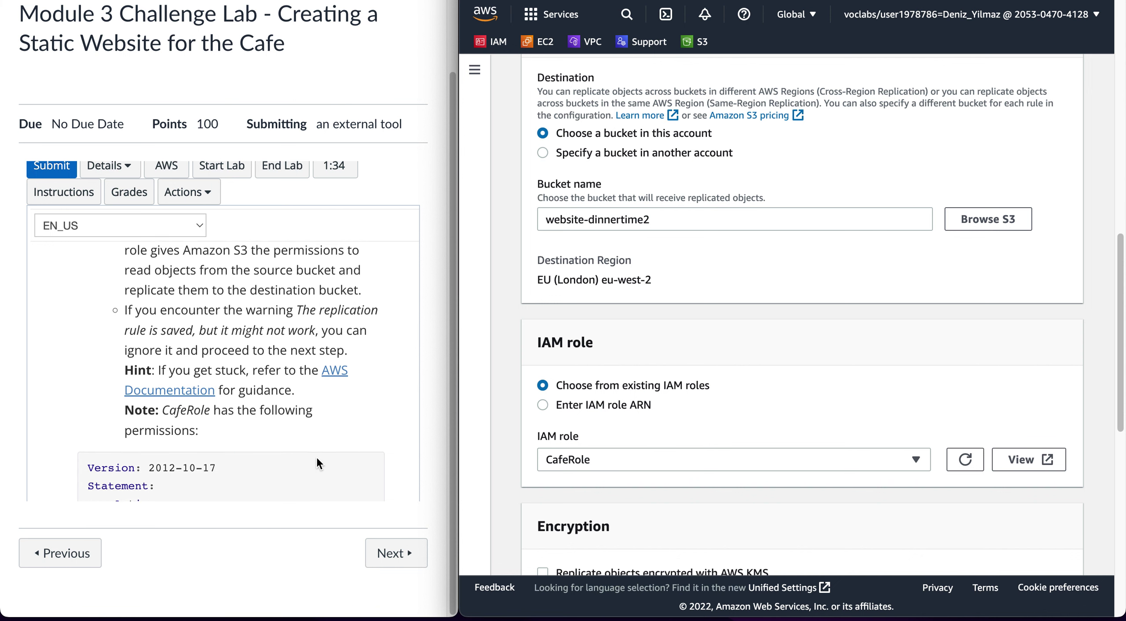
pyautogui.scroll(-5, 608, 417)
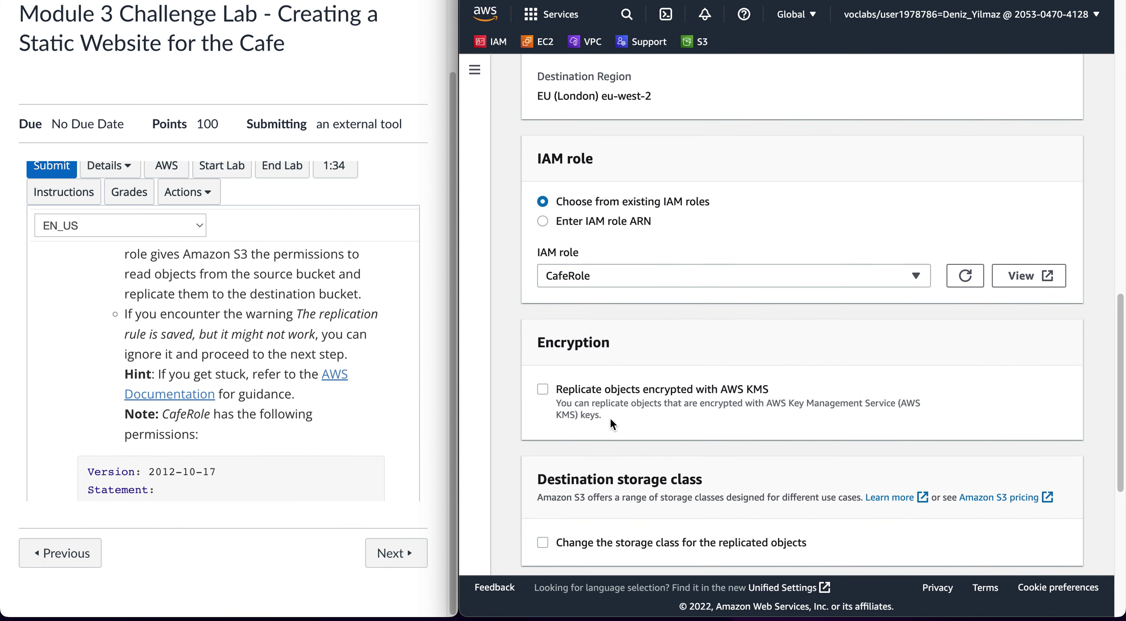
pyautogui.scroll(-4, 641, 427)
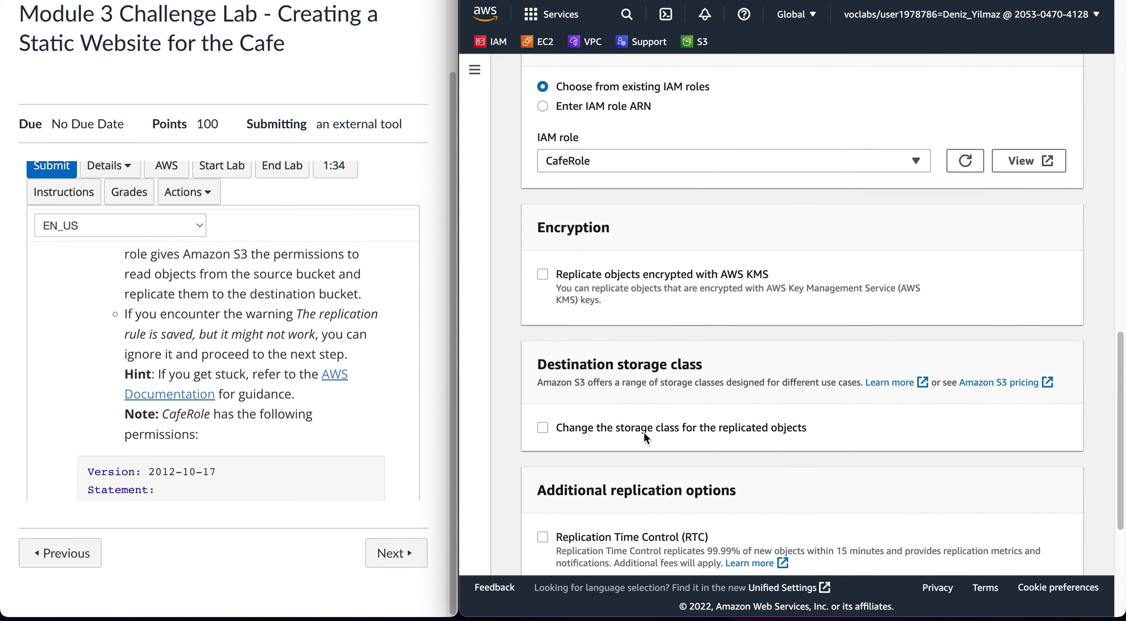
pyautogui.scroll(-5, 644, 434)
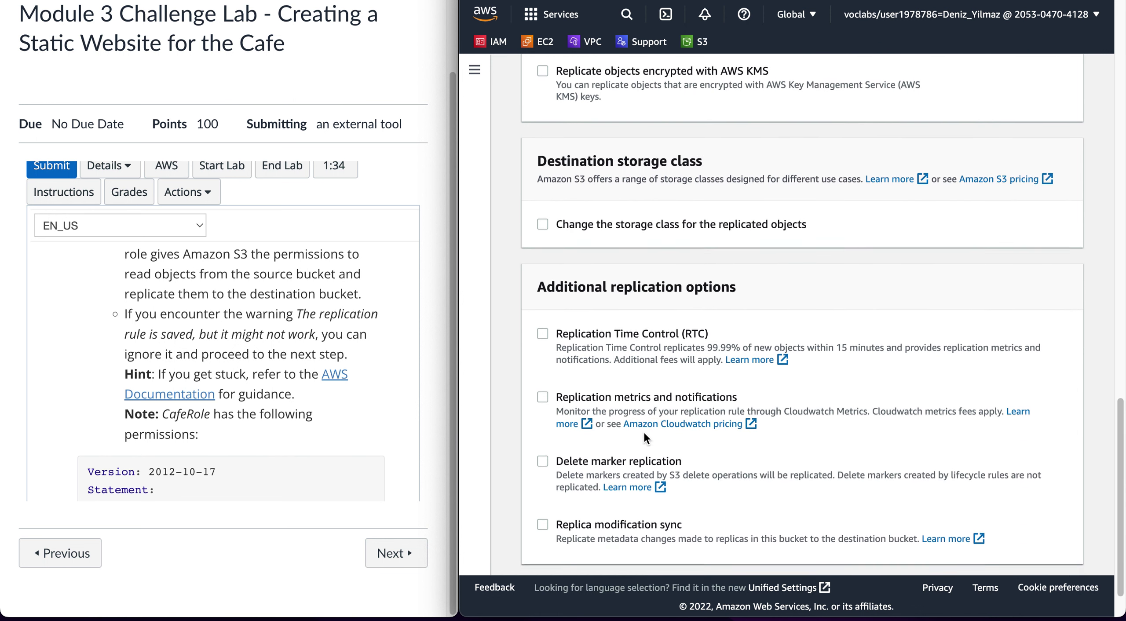
pyautogui.click(1047, 533)
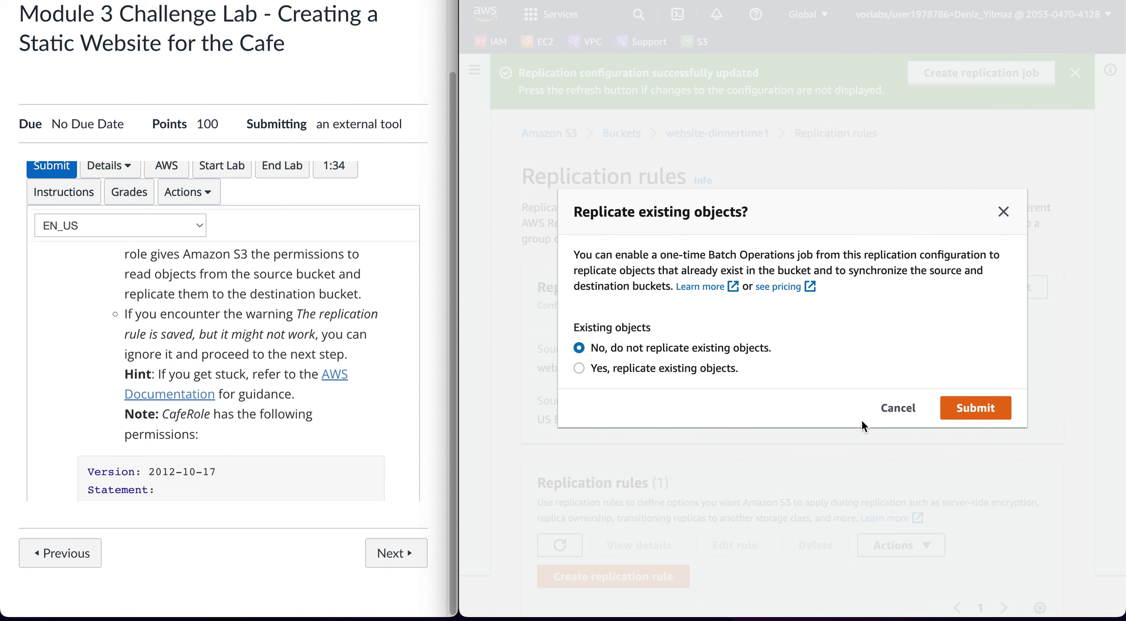
# Choose to replicate existing objects and proceed to the settings of the Batch Operations job
pyautogui.click(709, 368)
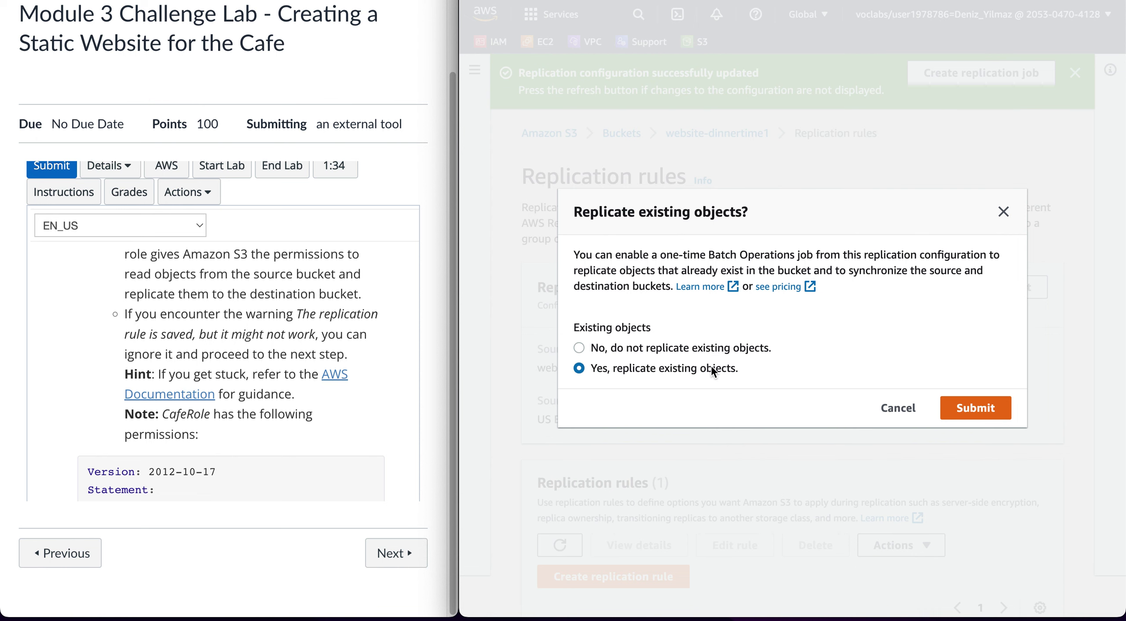
pyautogui.click(974, 411)
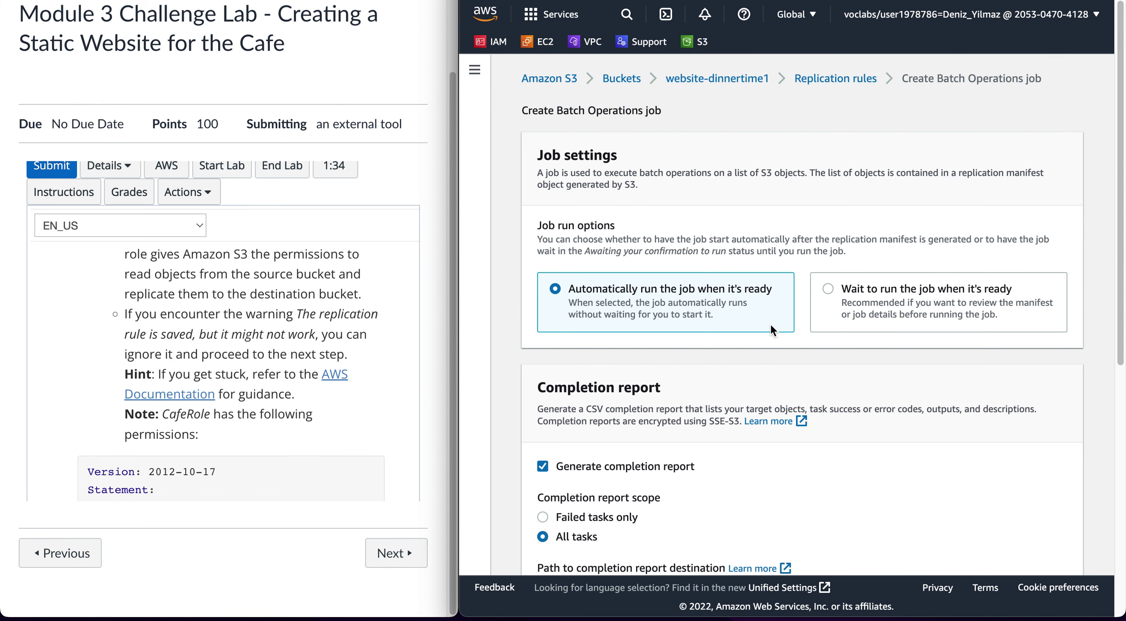
pyautogui.scroll(-4, 693, 350)
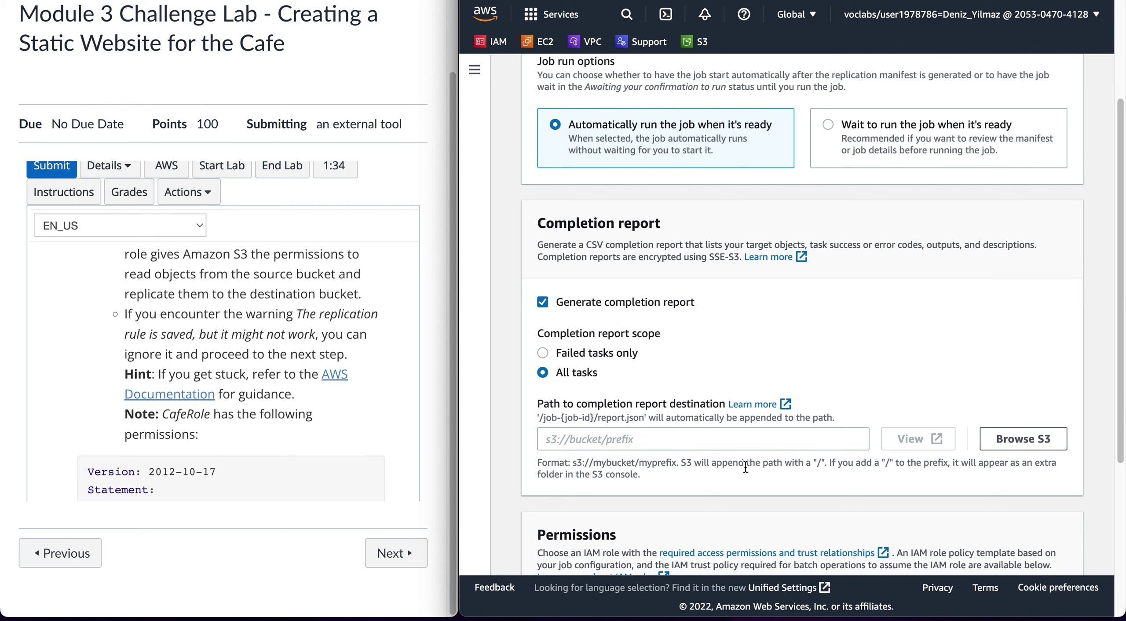
# Set the Batch Operations job's completion report destination to s3://website-dinnertime2
pyautogui.click(1014, 440)
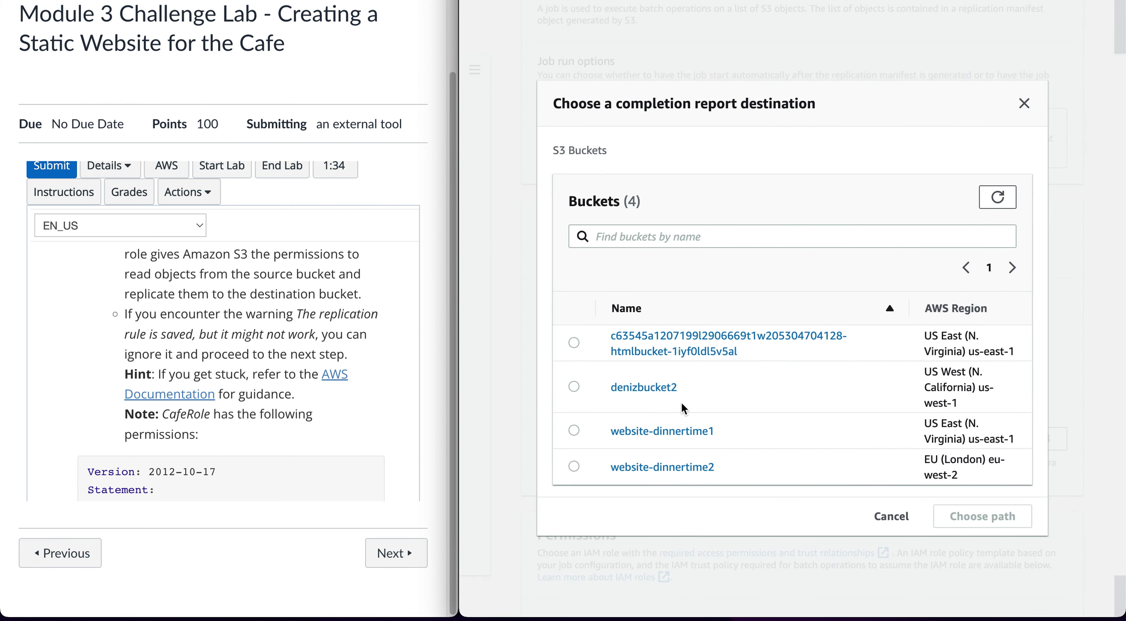
pyautogui.click(574, 466)
pyautogui.click(982, 515)
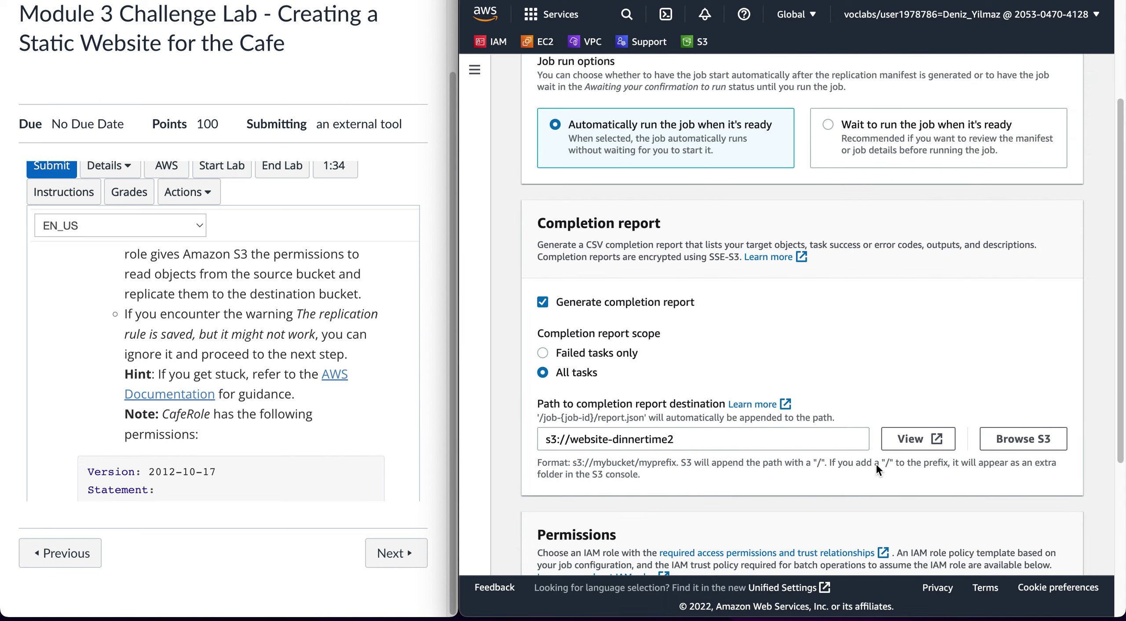
# Assign the existing CafeRole to the Batch Operations job and save the job
pyautogui.scroll(-5, 799, 416)
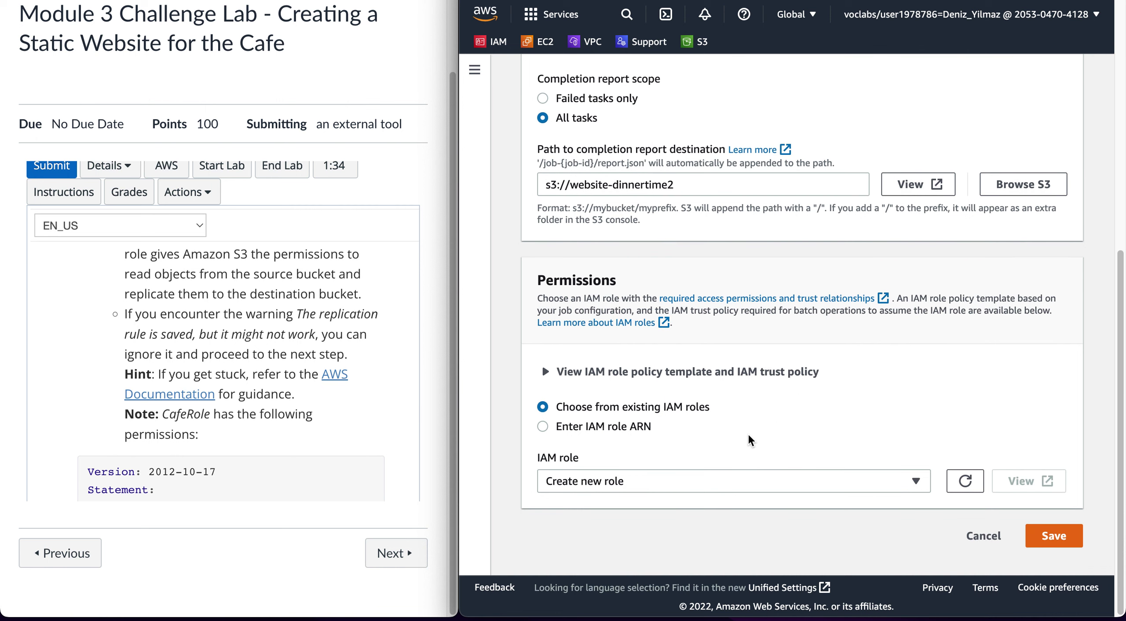
pyautogui.click(607, 489)
pyautogui.write('cafe')
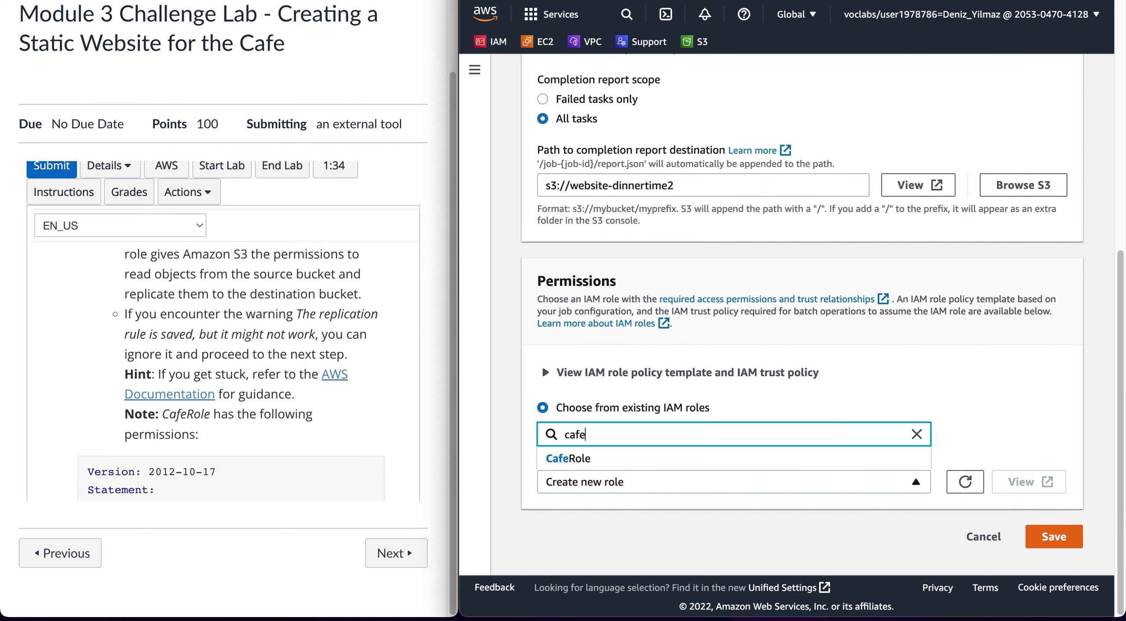
pyautogui.click(572, 458)
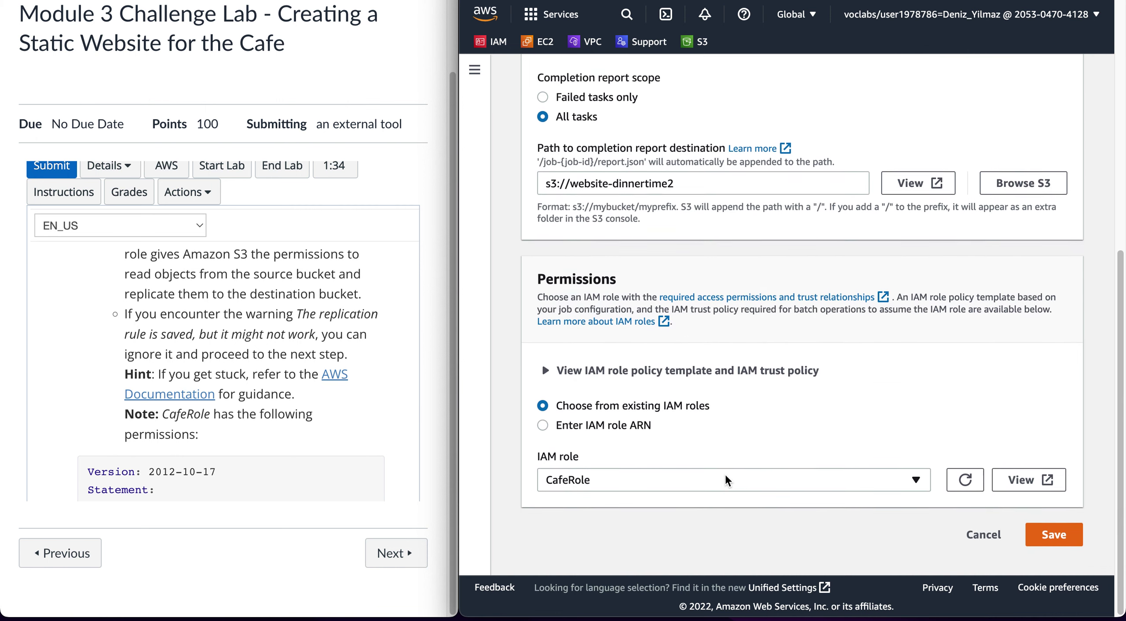
pyautogui.click(1056, 538)
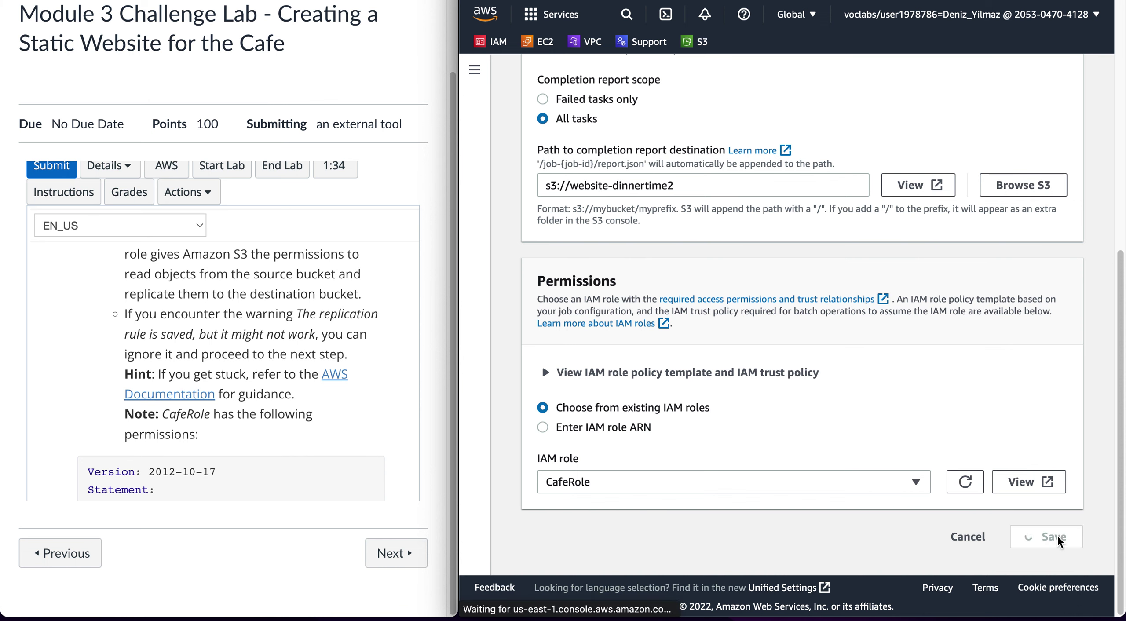
# Refresh the Batch Operations job list to check the new job's status and read the lab instructions up to Question 3
pyautogui.scroll(-3, 907, 368)
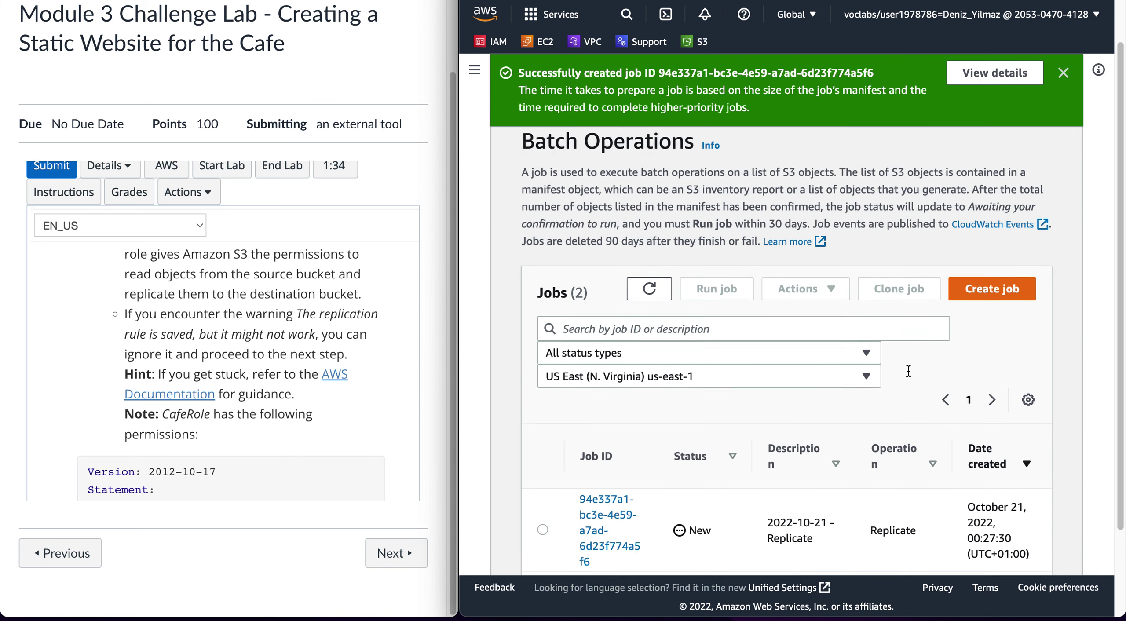
pyautogui.scroll(-1, 908, 368)
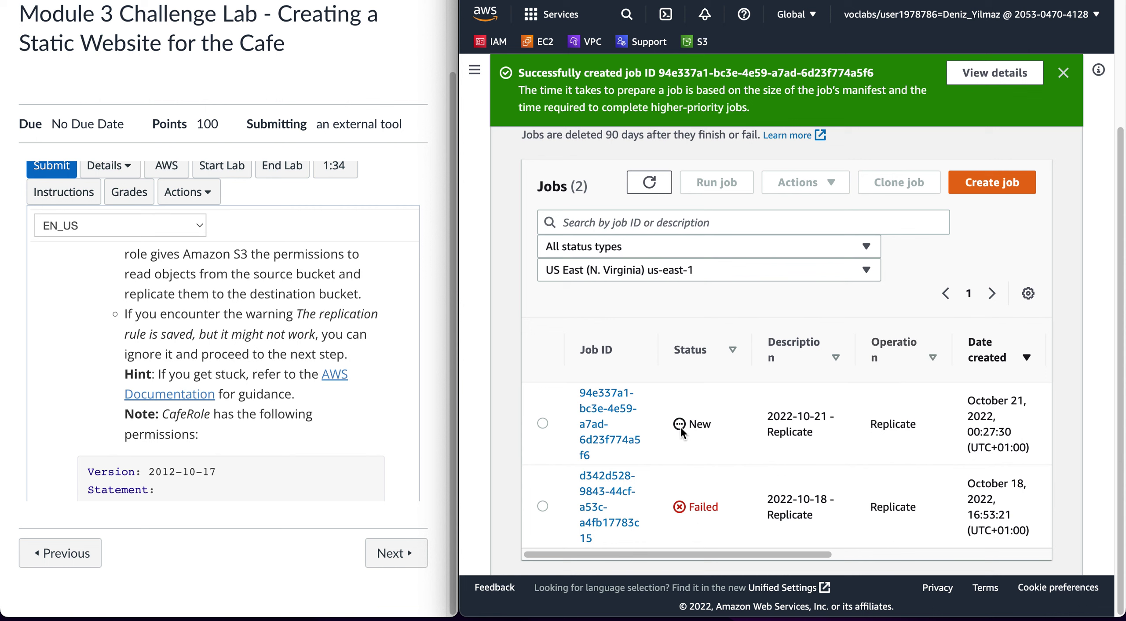
pyautogui.click(652, 188)
pyautogui.scroll(-5, 283, 354)
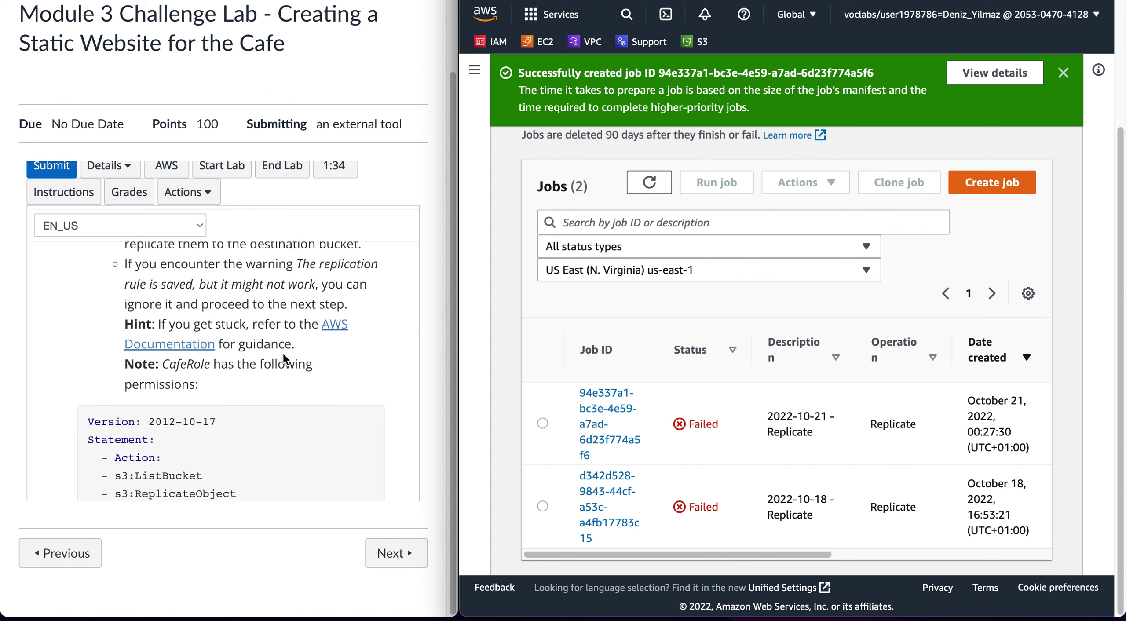
pyautogui.scroll(-4, 283, 357)
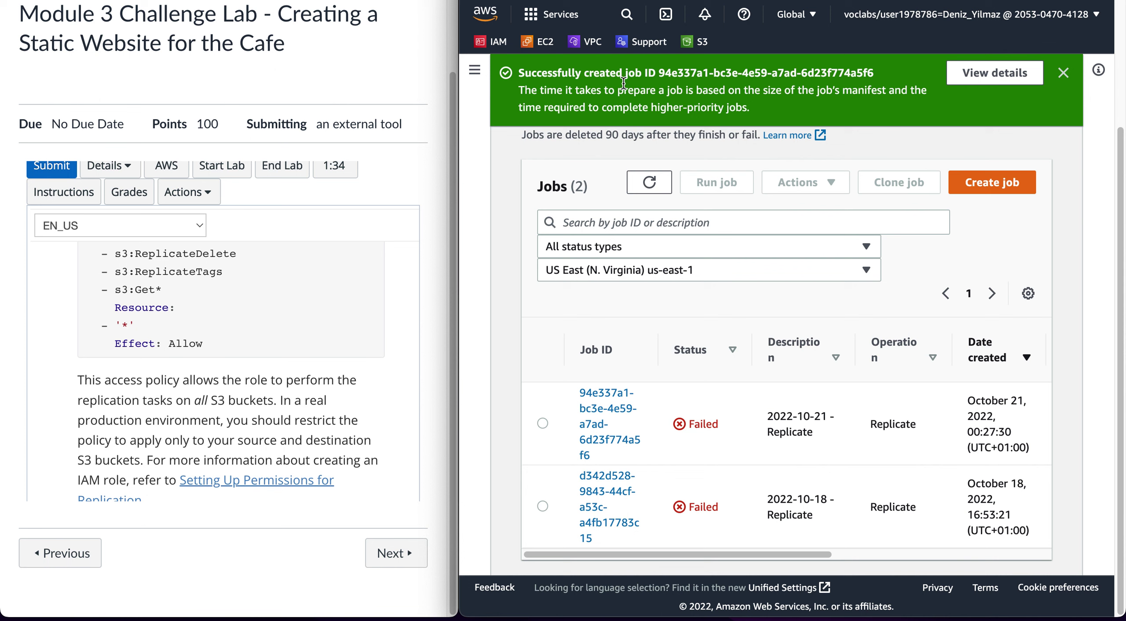
pyautogui.click(1062, 74)
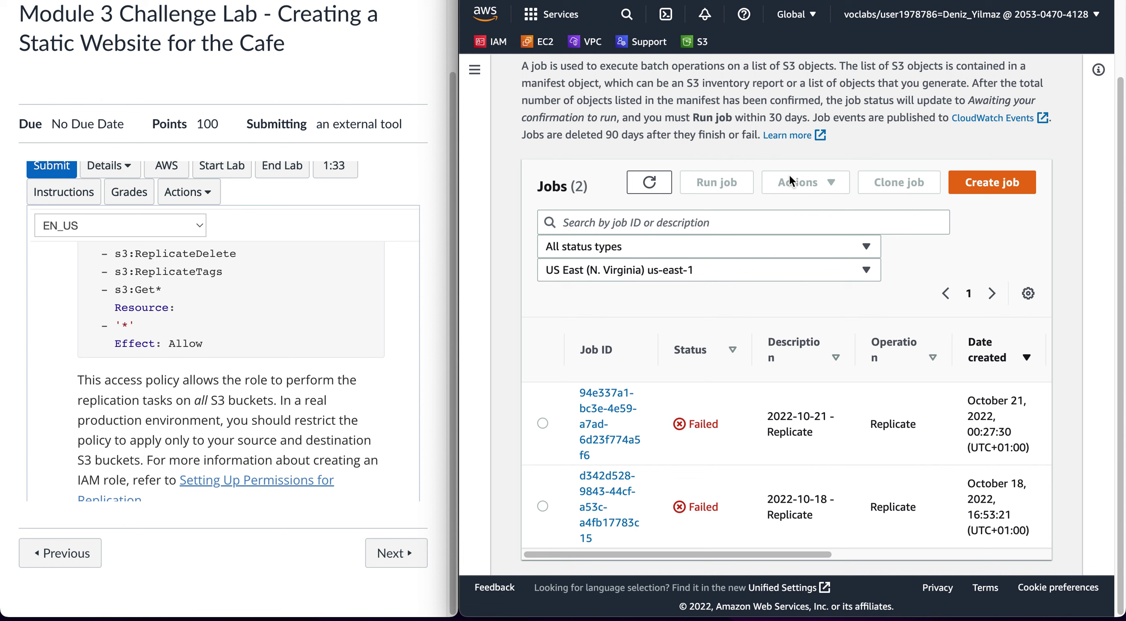
pyautogui.scroll(-3, 288, 382)
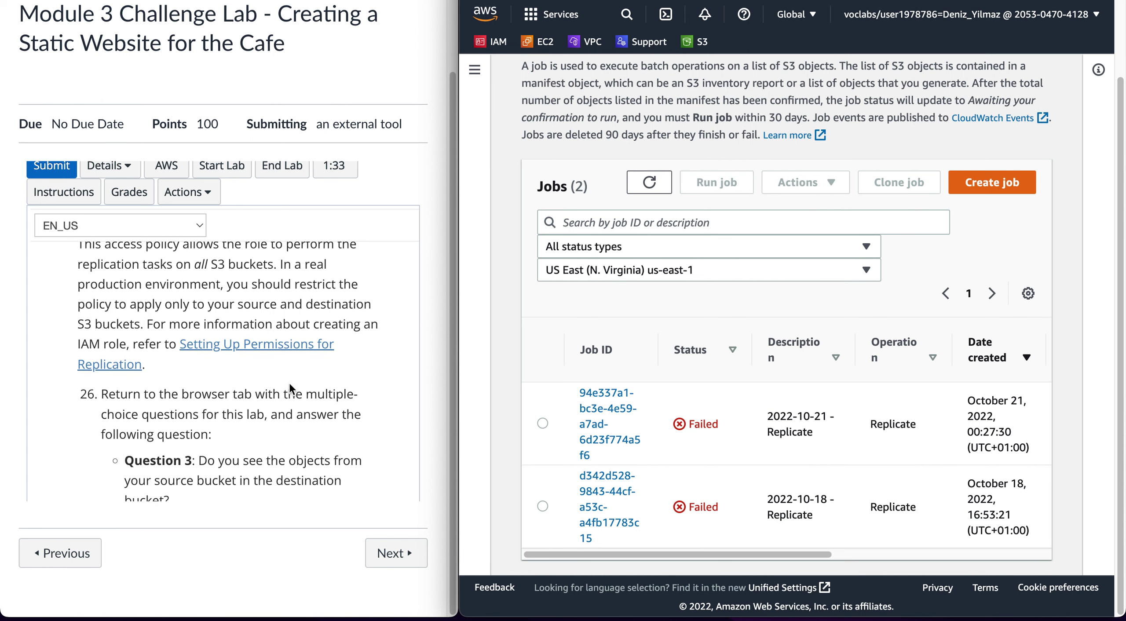
pyautogui.scroll(-2, 289, 382)
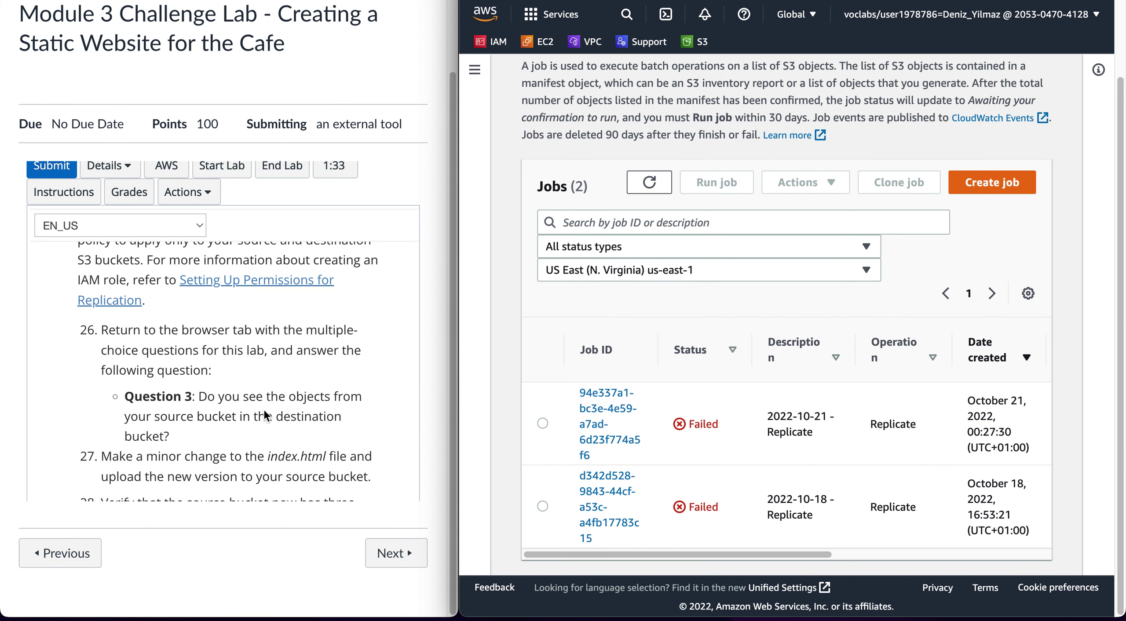
# Open the website-dinnertime2 bucket and check its object list for replicated files
pyautogui.scroll(3, 565, 314)
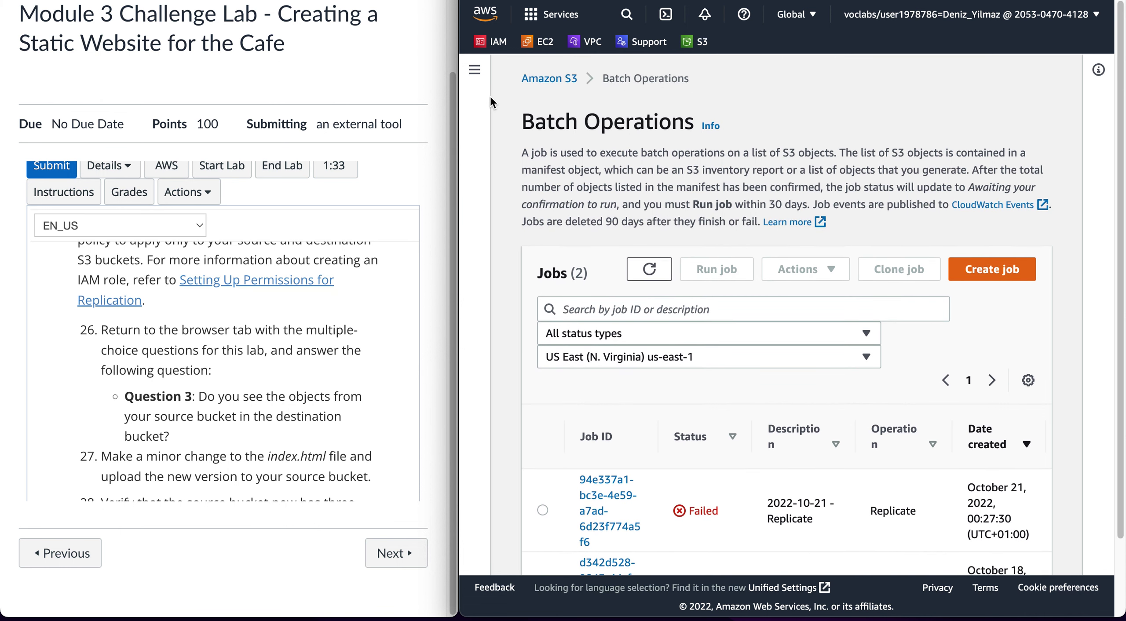
pyautogui.click(562, 85)
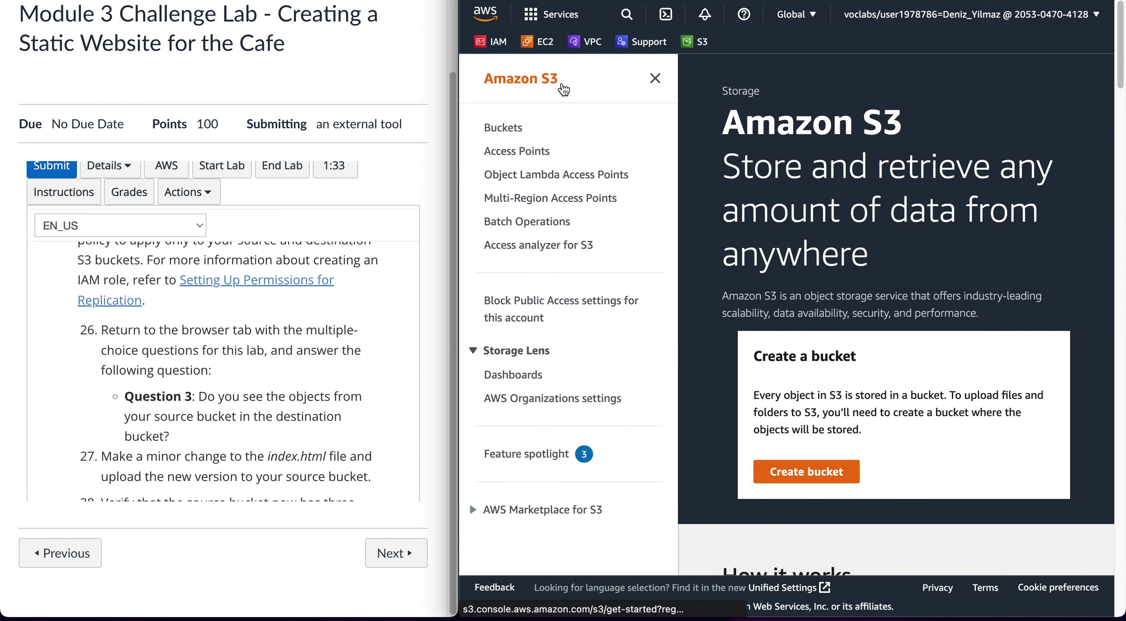
pyautogui.click(510, 130)
pyautogui.scroll(-8, 826, 443)
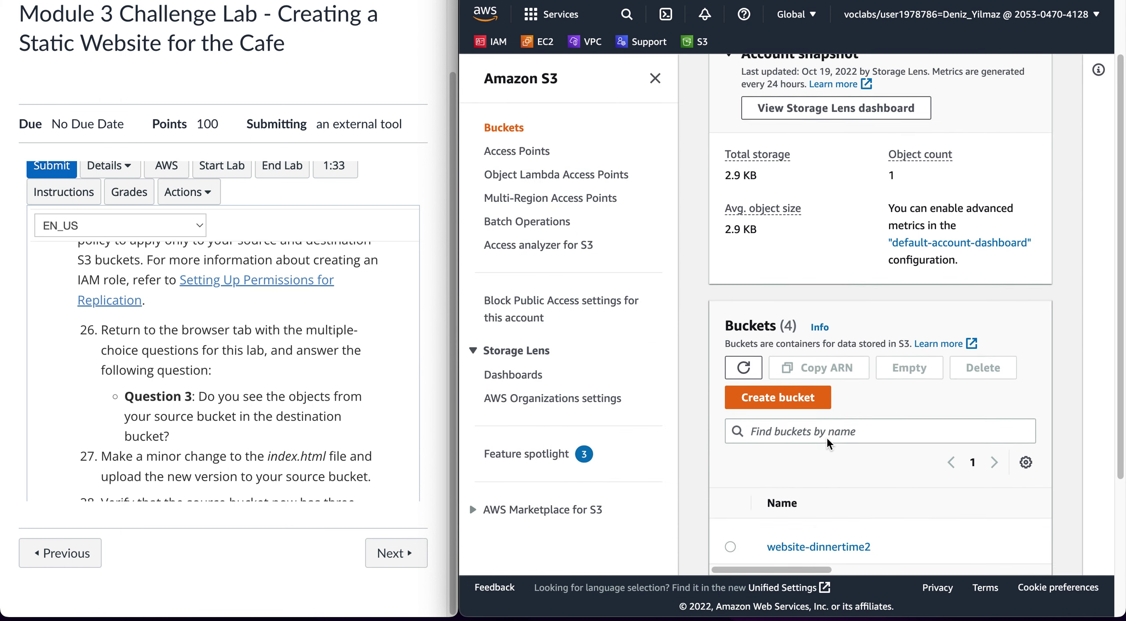
pyautogui.click(819, 370)
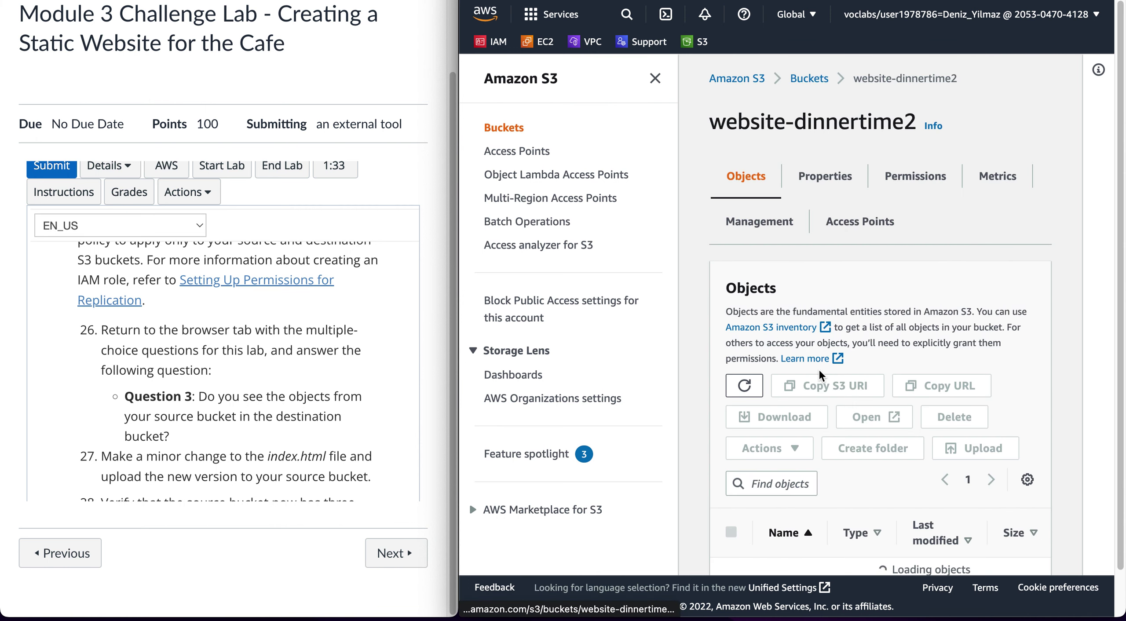
pyautogui.scroll(-3, 819, 374)
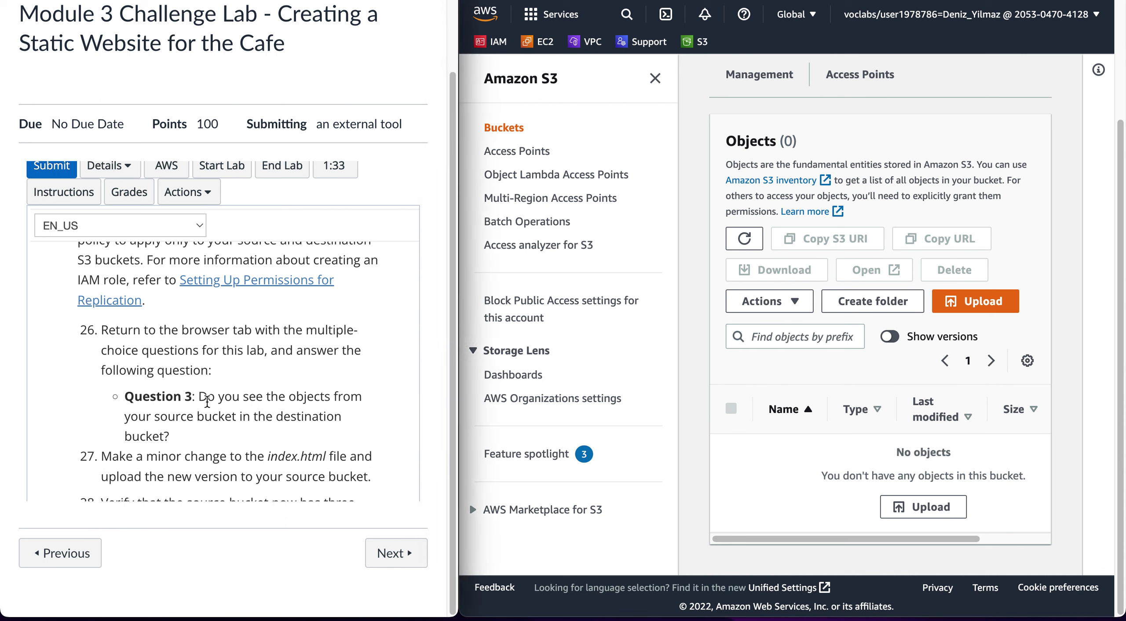
# Submit No as the answer to Question 3 in the lab's multiple-choice questions and return to the question list
pyautogui.moveTo(199, 396); pyautogui.dragTo(235, 419)
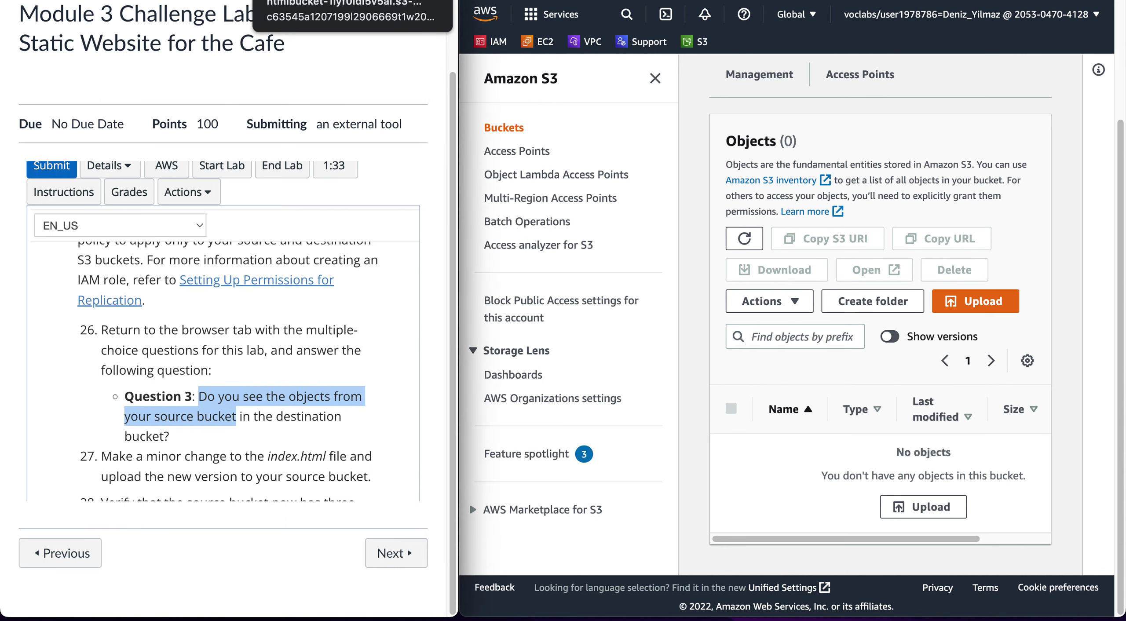
pyautogui.click(307, 2)
pyautogui.scroll(-3, 187, 333)
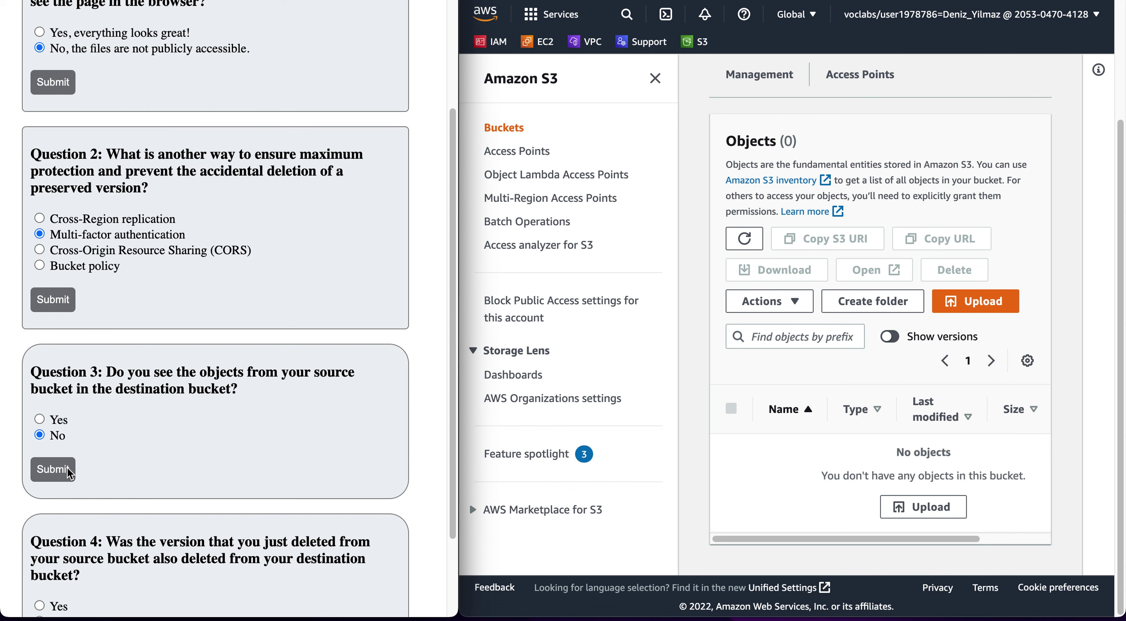
pyautogui.click(50, 469)
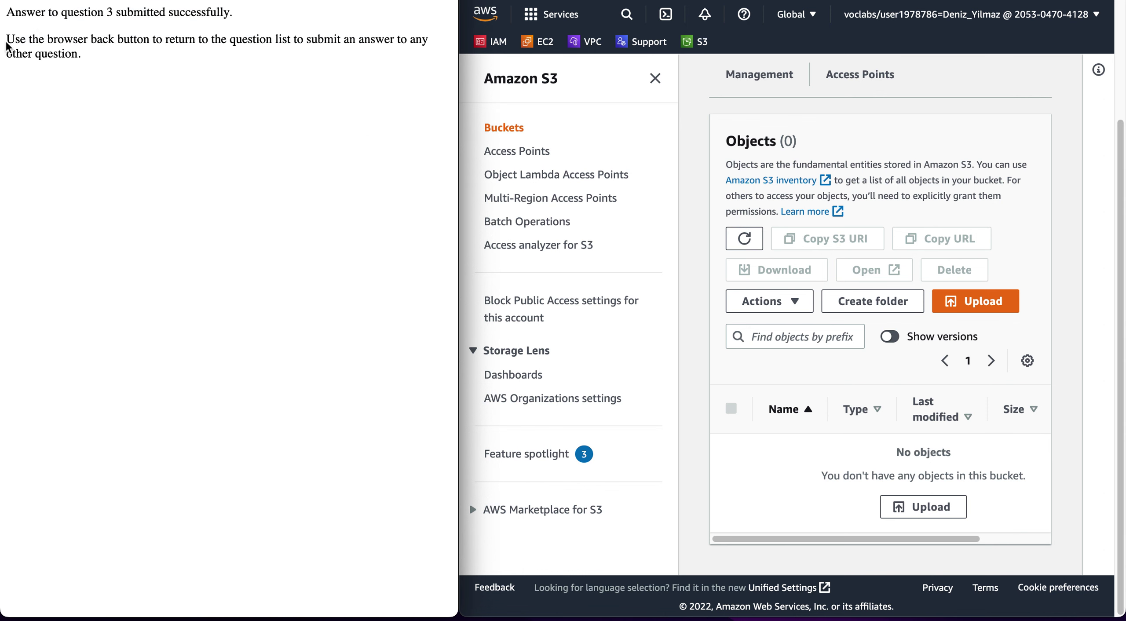
pyautogui.click(17, 0)
pyautogui.scroll(-3, 88, 382)
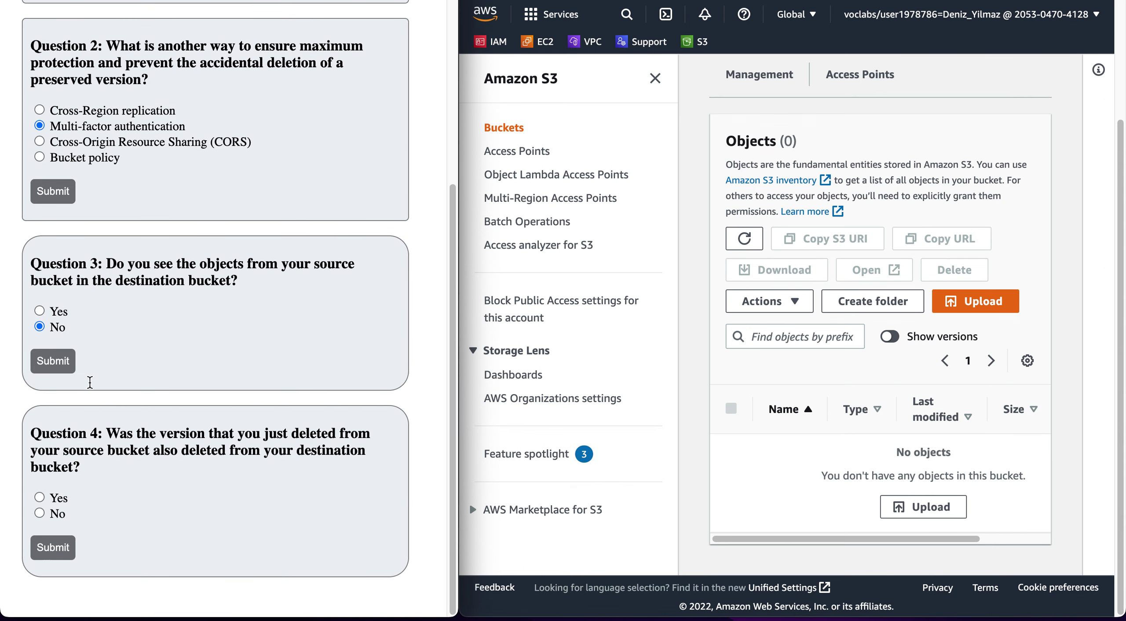
# Check the next lab task in the instructions and open index.html from the static-website folder in BBEdit
pyautogui.hotkey('ctrl', 'Tab')
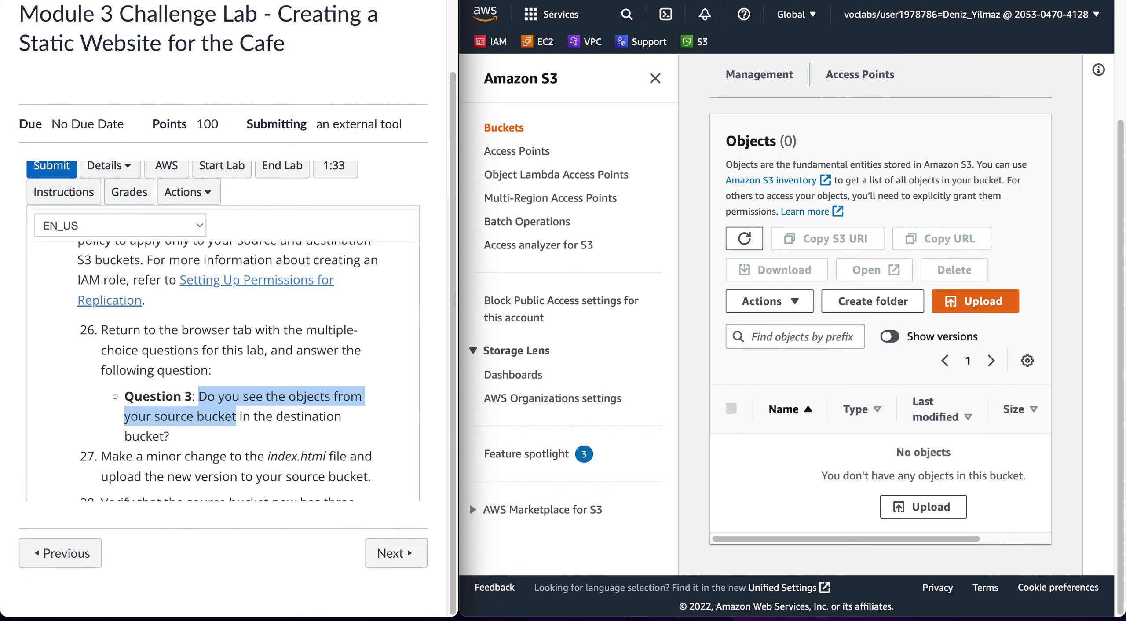
pyautogui.click(227, 437)
pyautogui.scroll(-2, 227, 437)
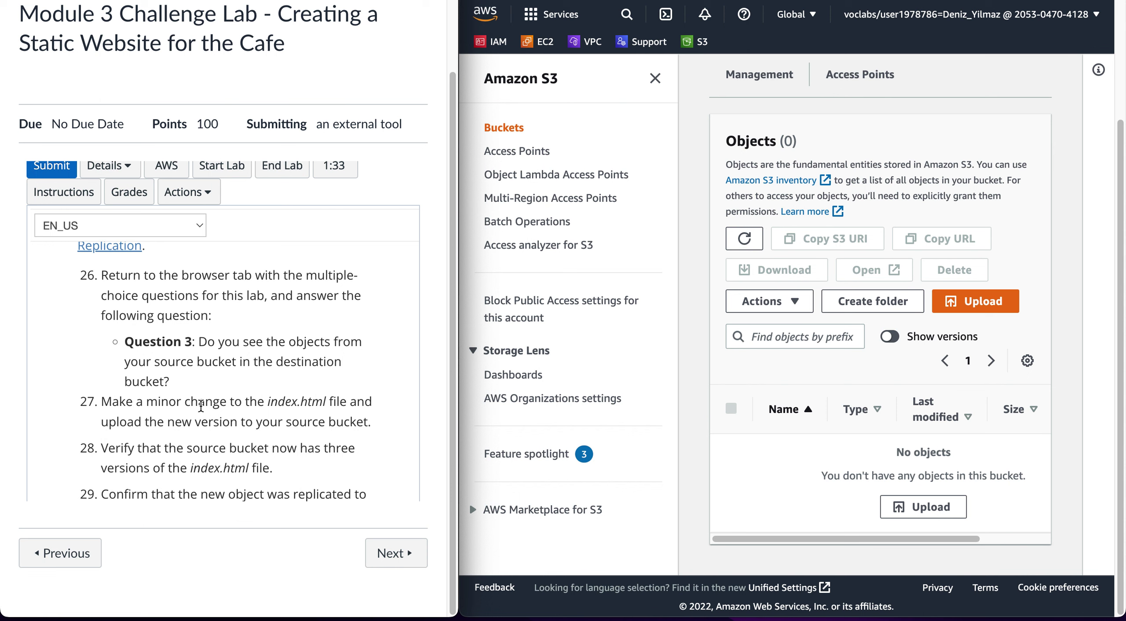
pyautogui.moveTo(101, 401); pyautogui.dragTo(346, 403)
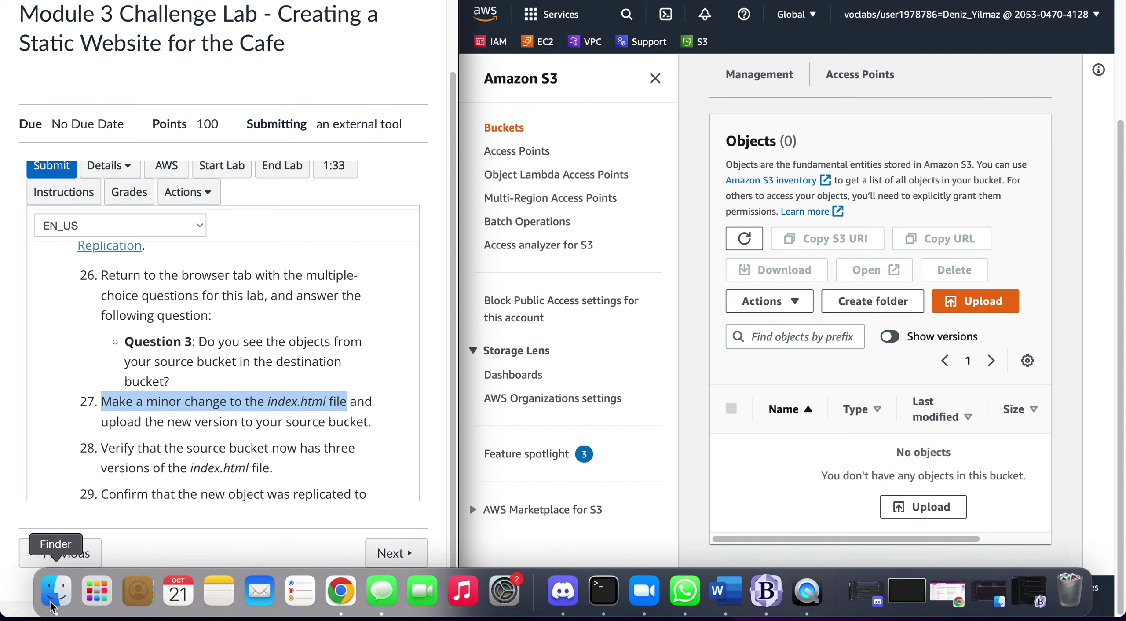
pyautogui.click(50, 586)
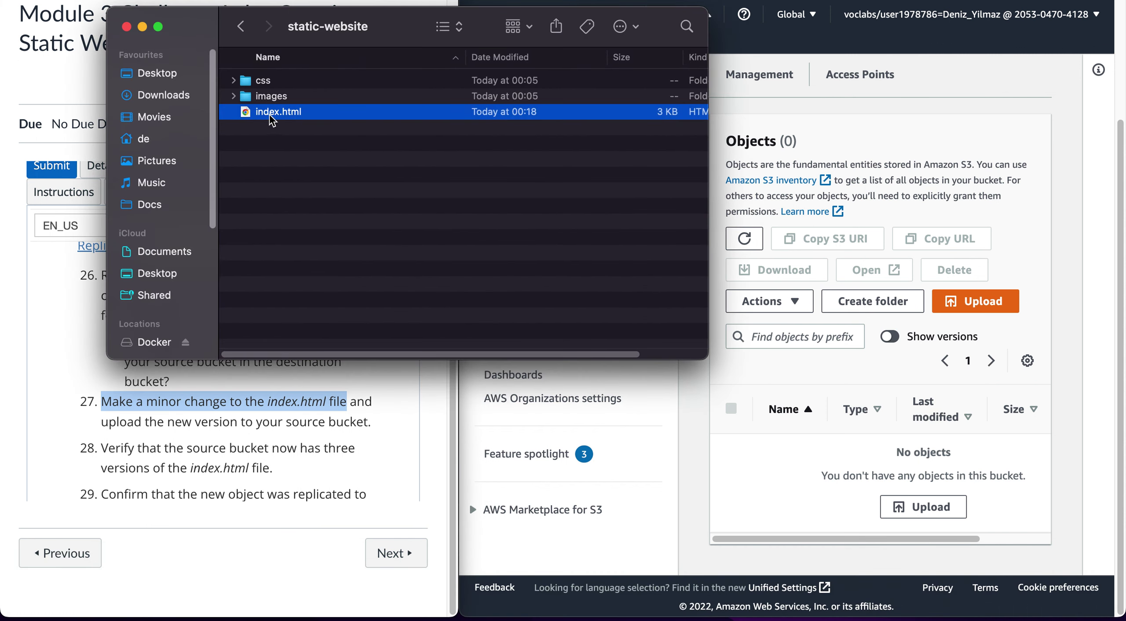
pyautogui.rightClick(272, 115)
pyautogui.moveTo(395, 139)
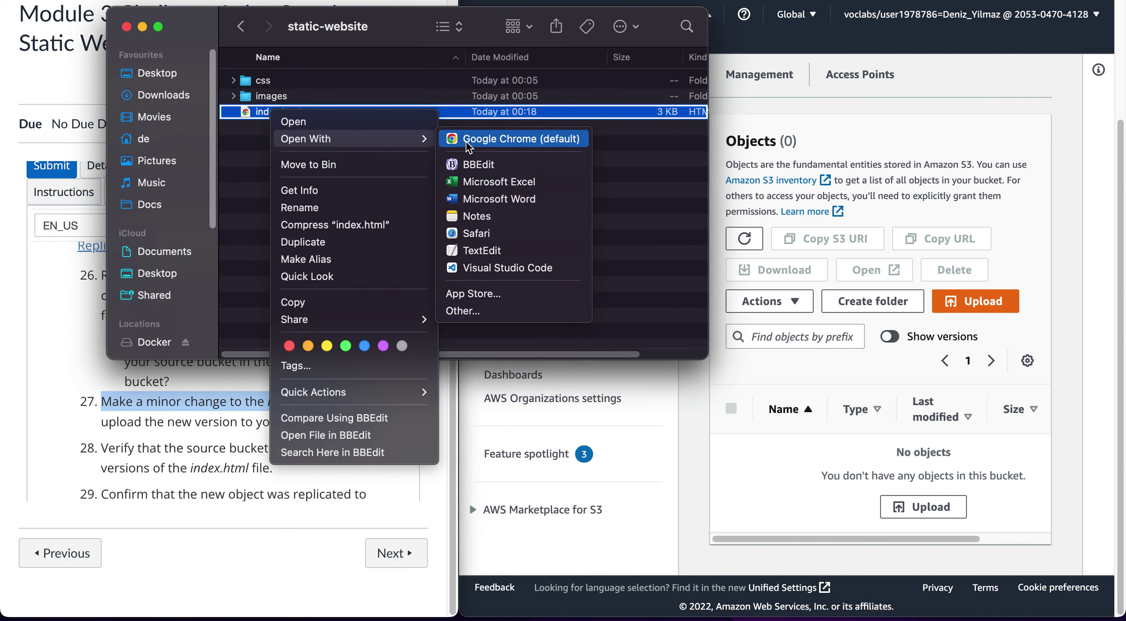
pyautogui.click(469, 166)
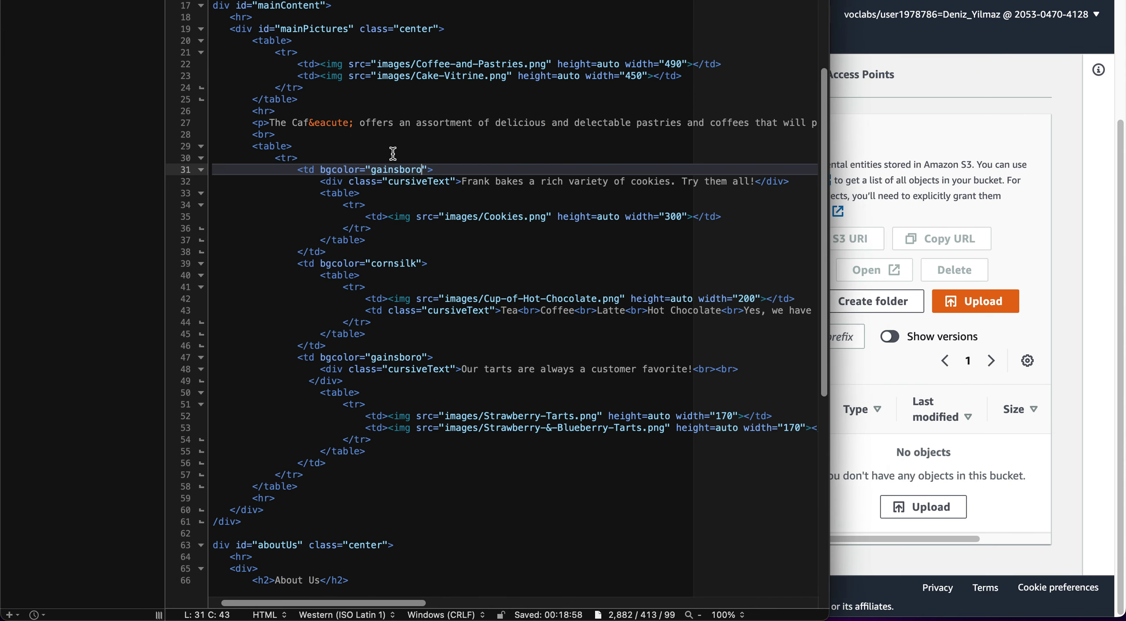
# Change the background colour of the cookies table cell in index.html to orange, save the file and minimise the editor and folder windows
pyautogui.moveTo(421, 170); pyautogui.dragTo(371, 174)
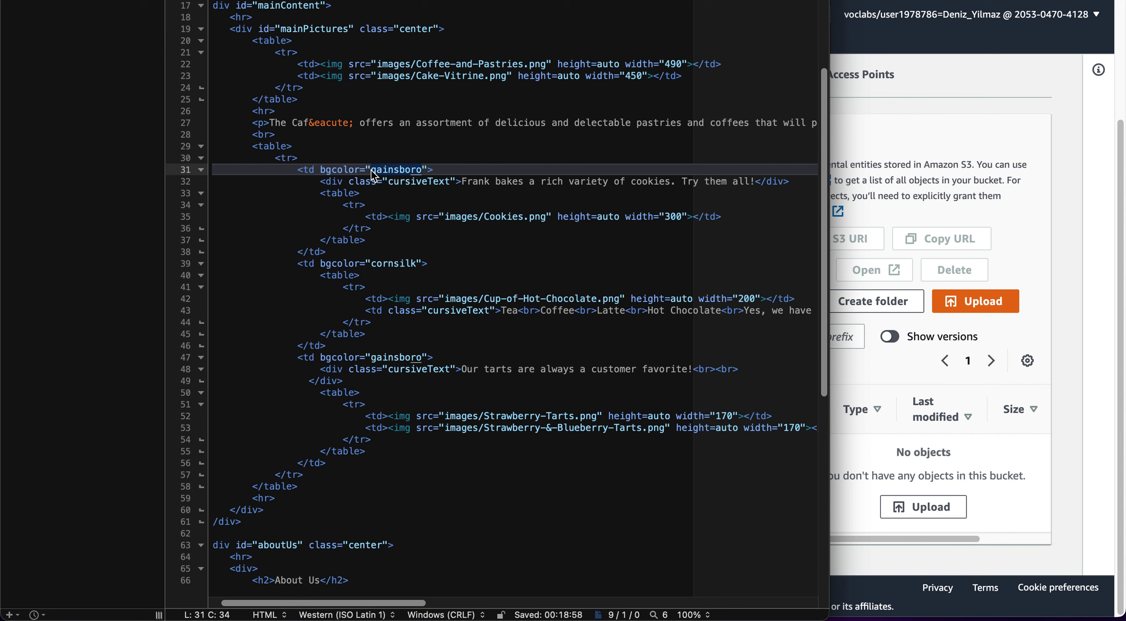
pyautogui.write('oranger')
pyautogui.press('BackSpace')
pyautogui.click(95, 0)
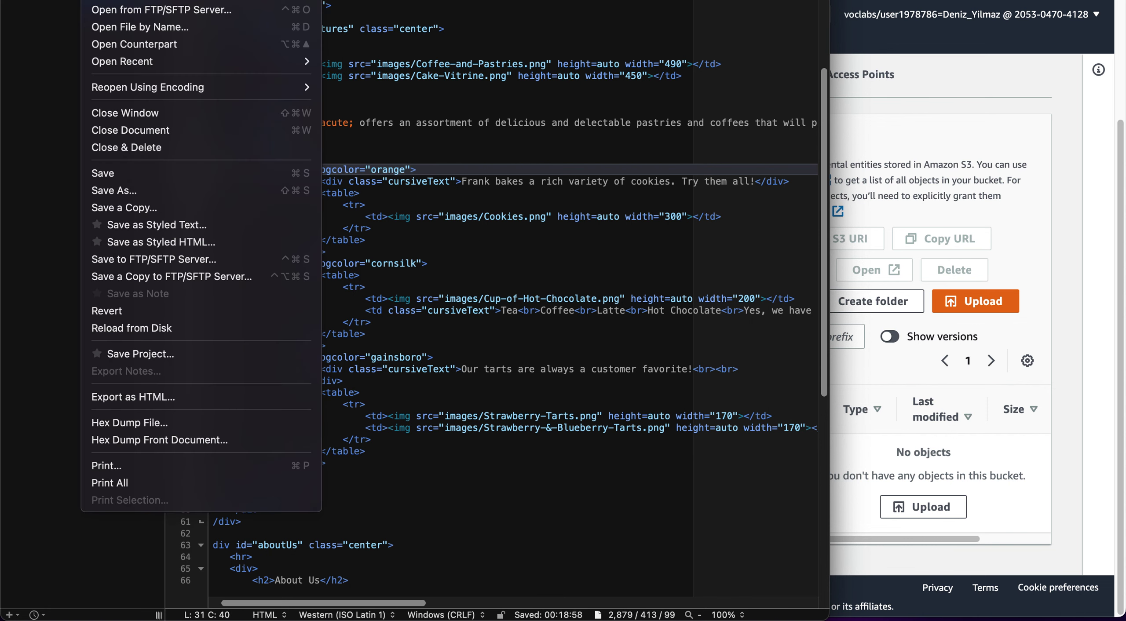
pyautogui.click(148, 174)
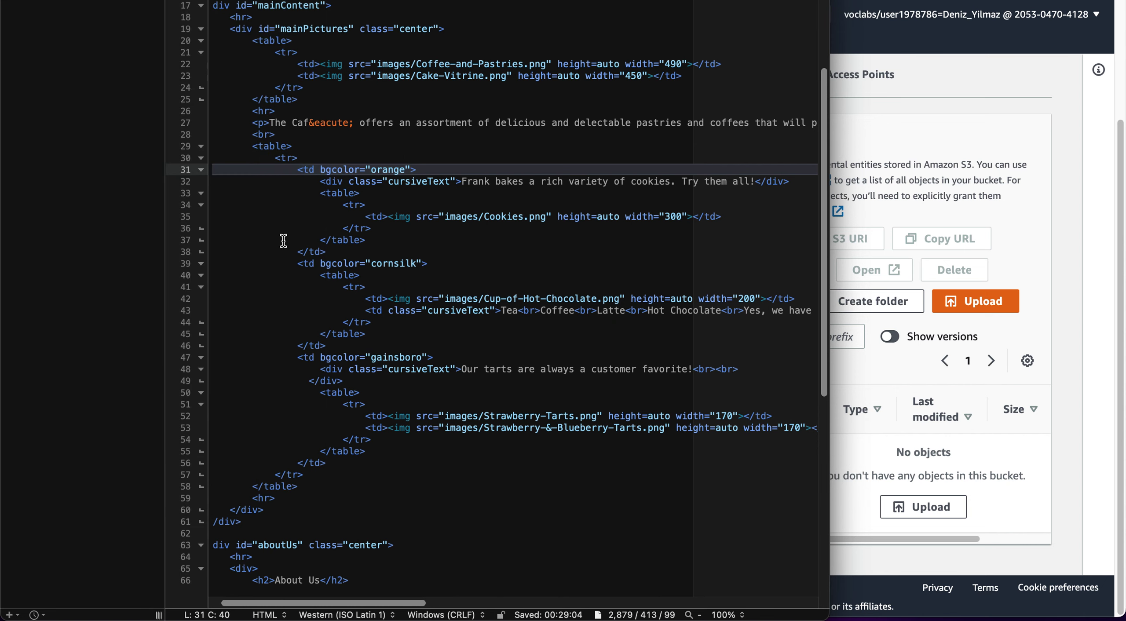
pyautogui.press('super+m')
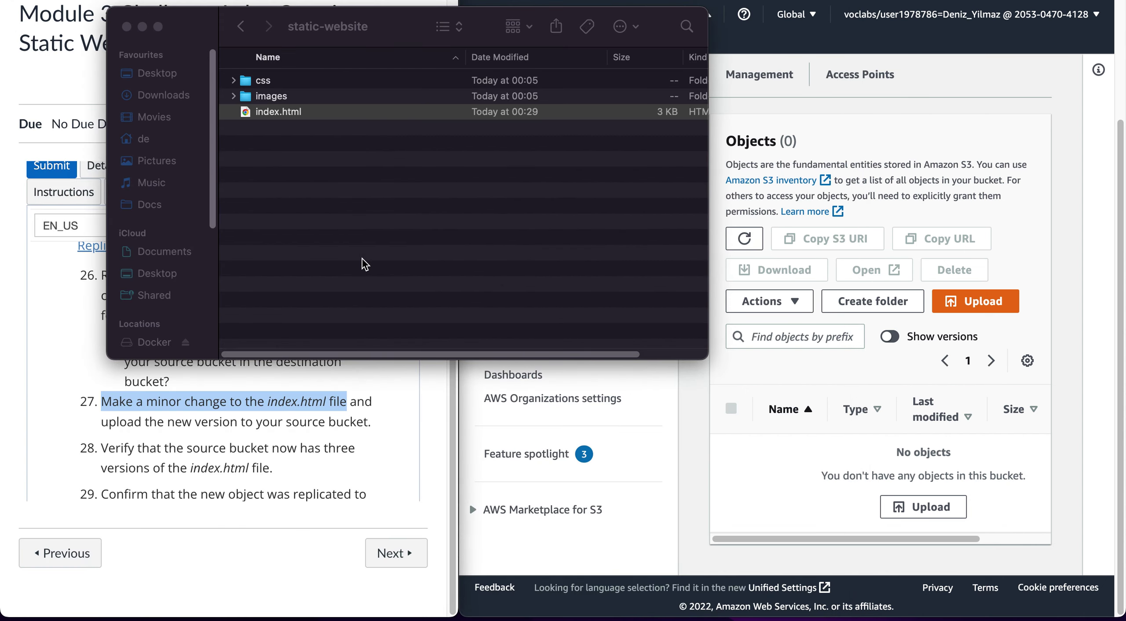
pyautogui.click(142, 26)
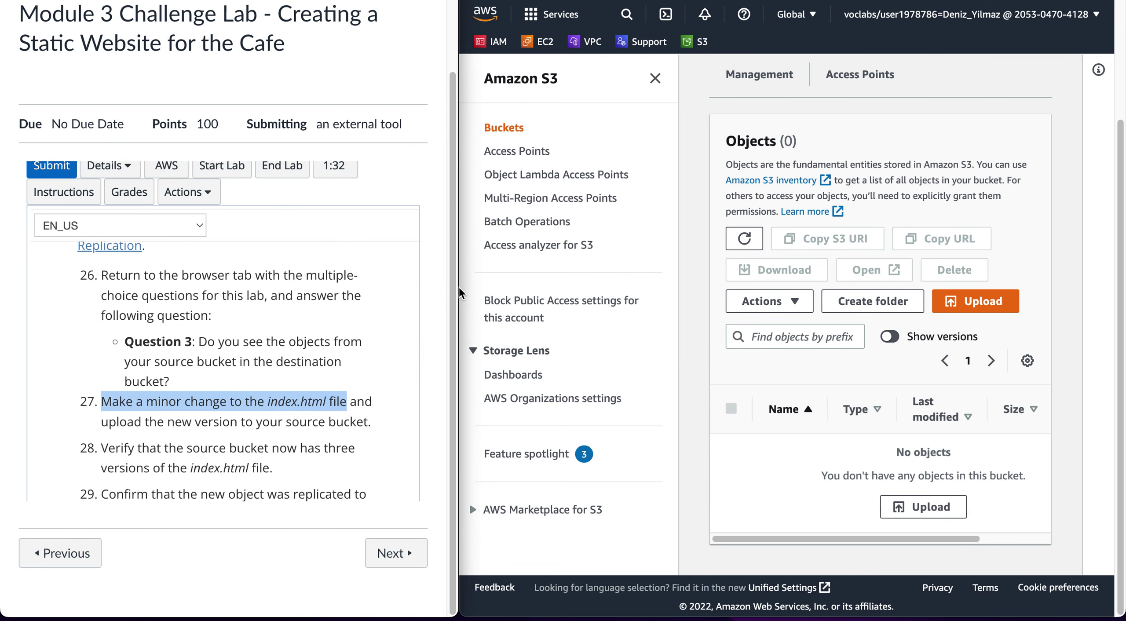
# Open the website-dinnertime1 bucket's object list and collapse the S3 navigation pane
pyautogui.click(500, 131)
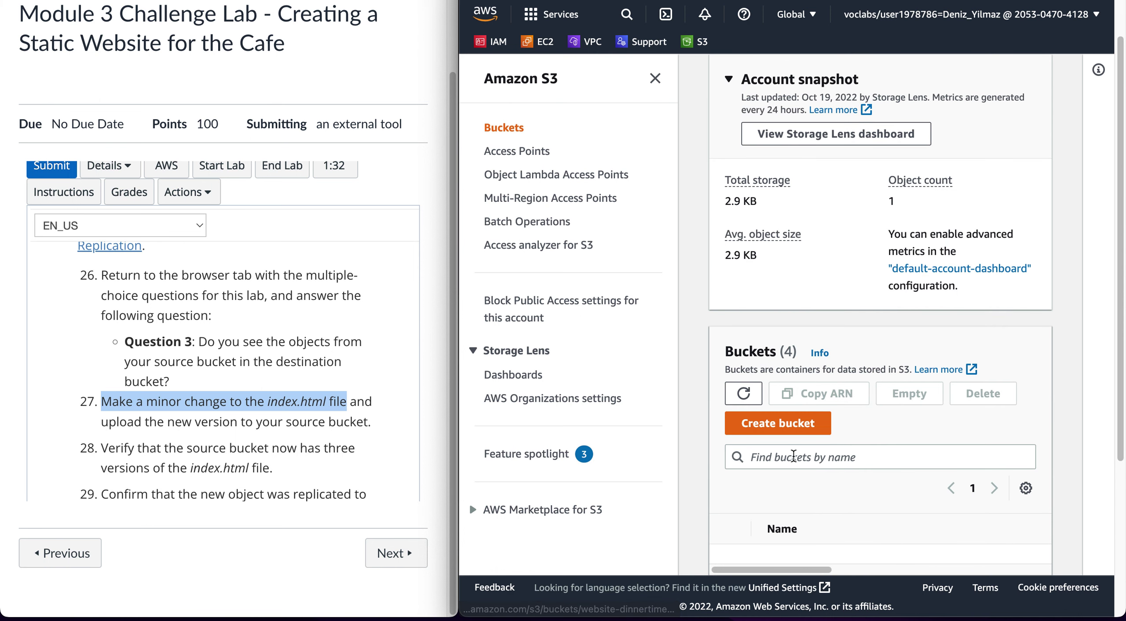
pyautogui.scroll(-5, 794, 456)
pyautogui.click(798, 416)
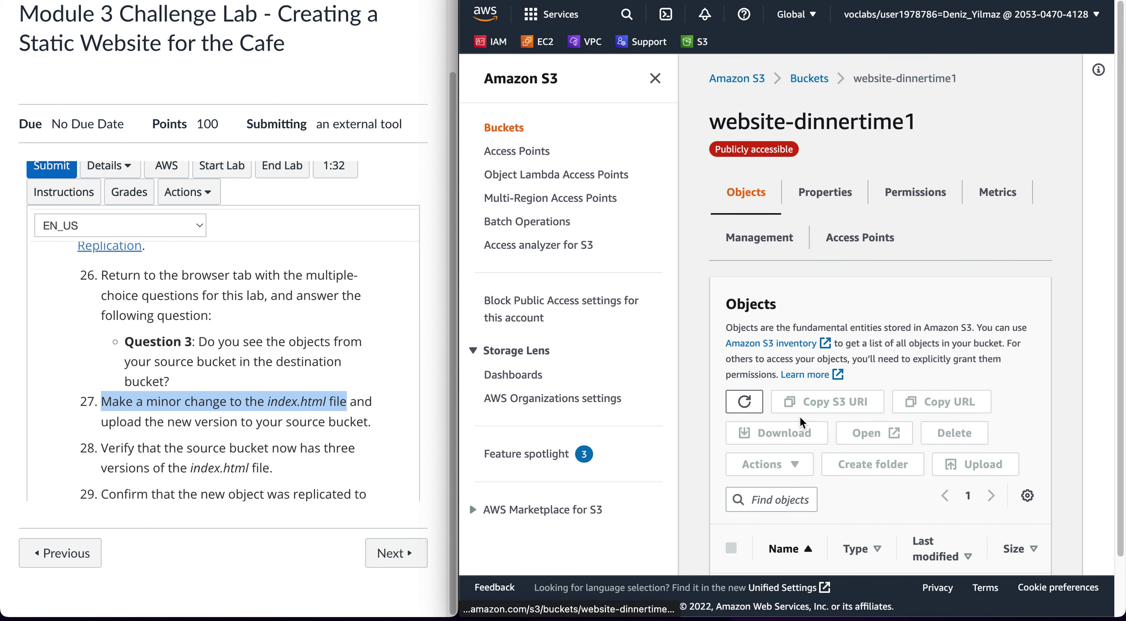
pyautogui.scroll(-4, 799, 415)
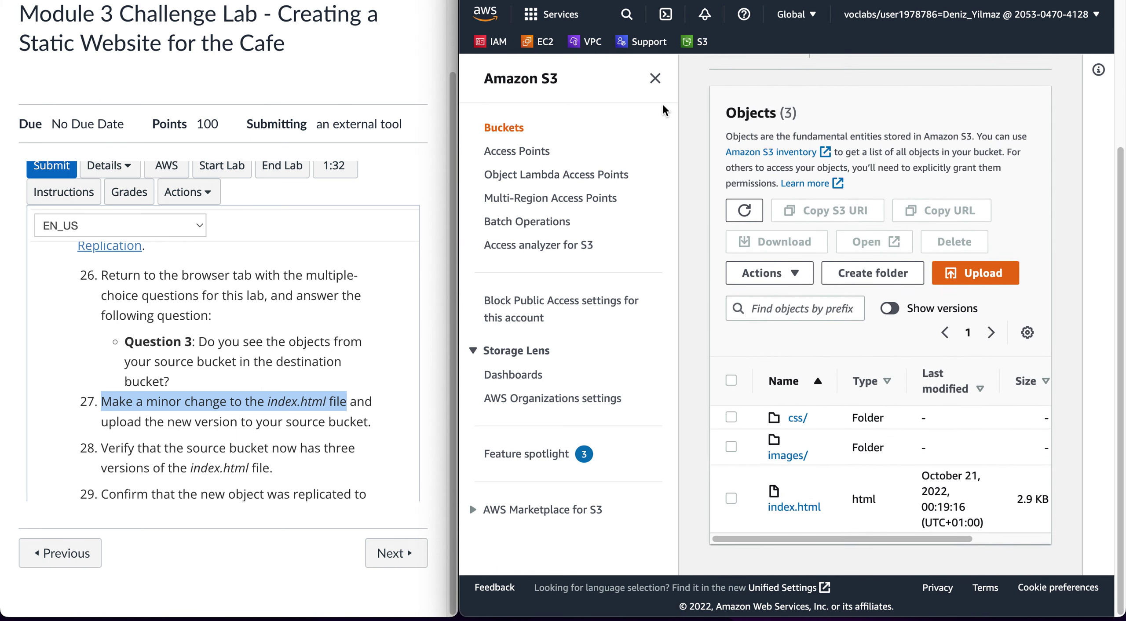
pyautogui.click(655, 78)
# Upload the modified index.html from the static-website folder to website-dinnertime1 and close the upload status page
pyautogui.click(864, 355)
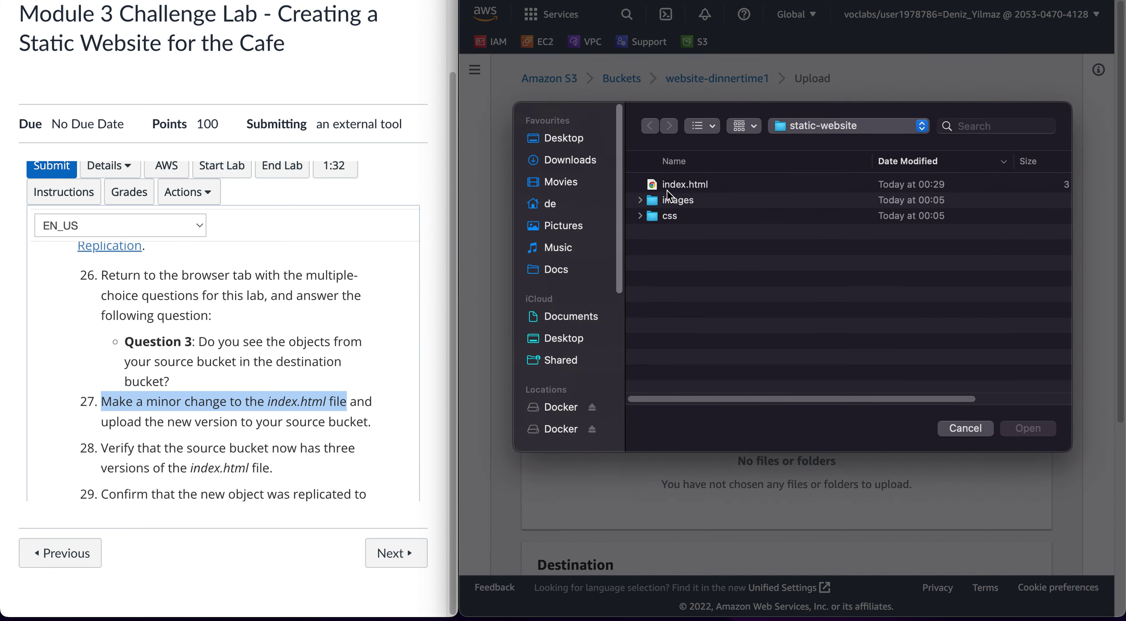
pyautogui.click(667, 188)
pyautogui.click(1011, 429)
pyautogui.scroll(-5, 791, 368)
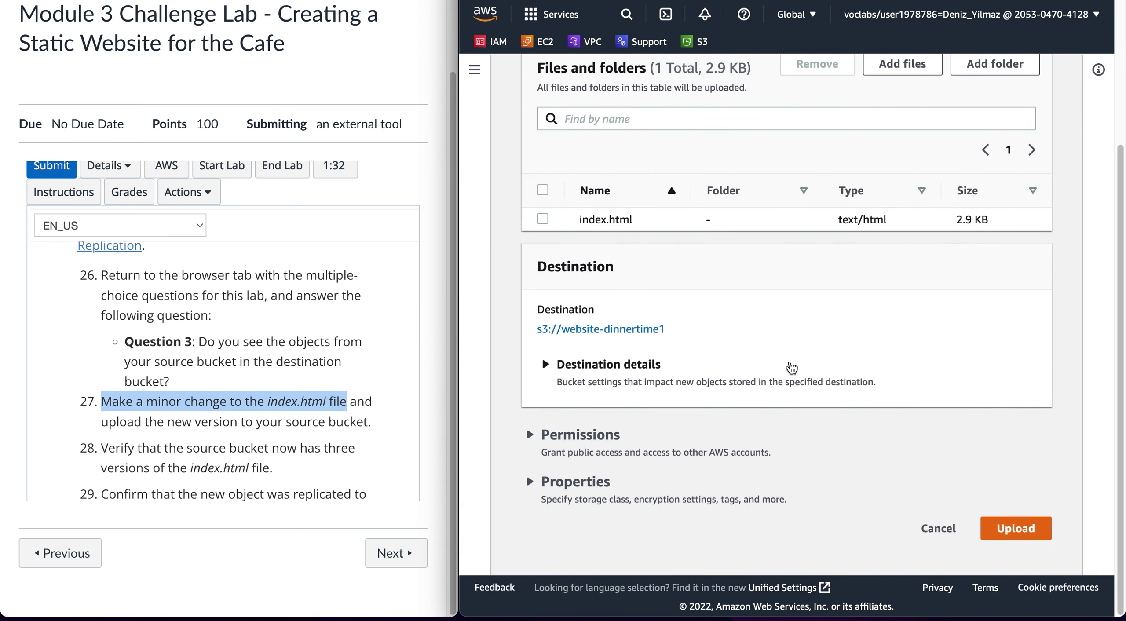
pyautogui.click(1015, 547)
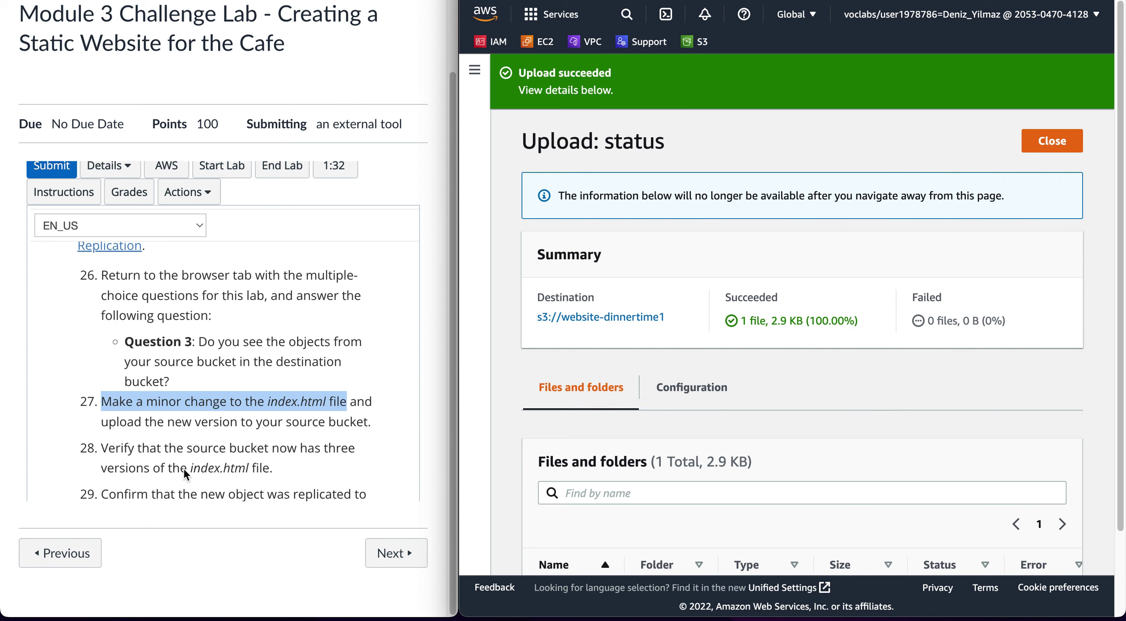
pyautogui.scroll(-3, 648, 387)
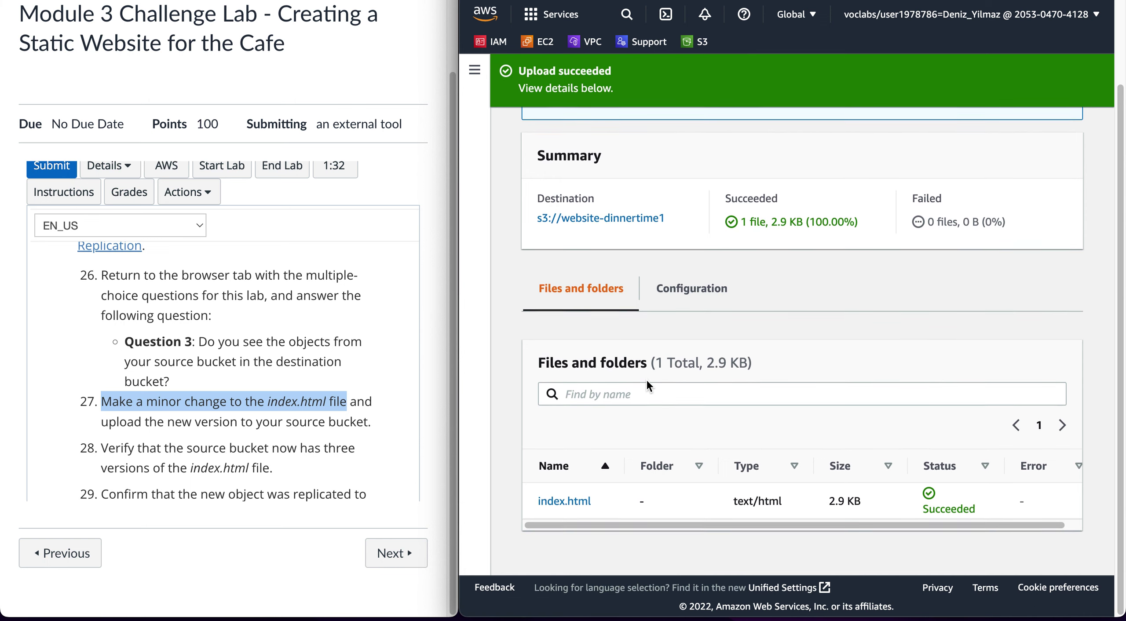
pyautogui.scroll(3, 678, 271)
pyautogui.click(1034, 147)
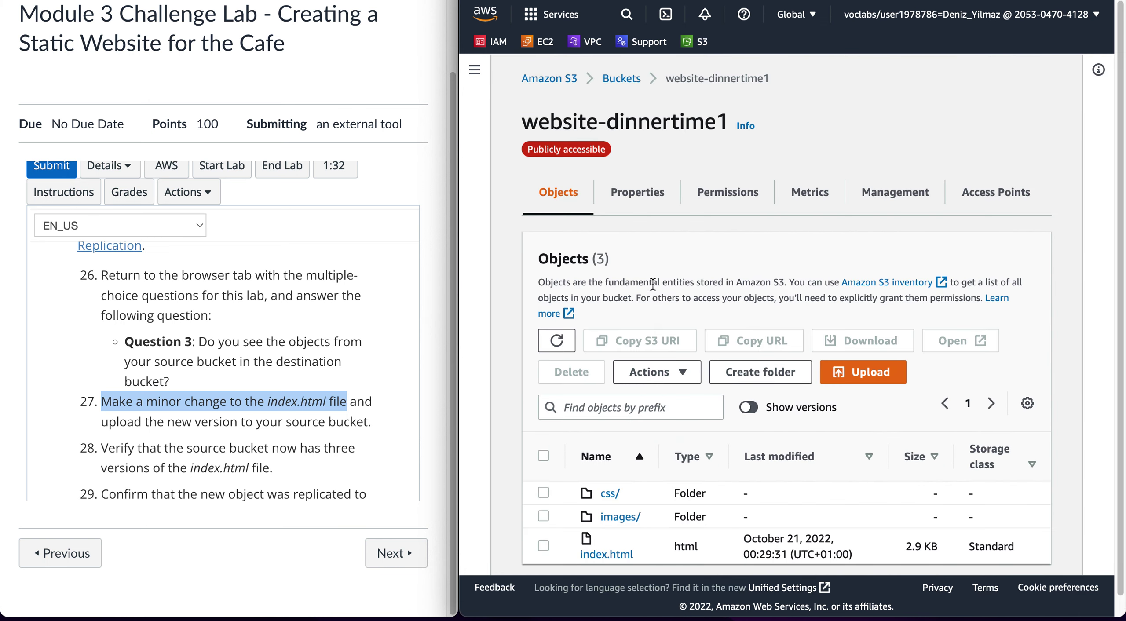
# Show object versions in website-dinnertime1 and select every version of index.html to check how many exist
pyautogui.click(749, 406)
pyautogui.scroll(-3, 749, 408)
pyautogui.scroll(-2, 748, 406)
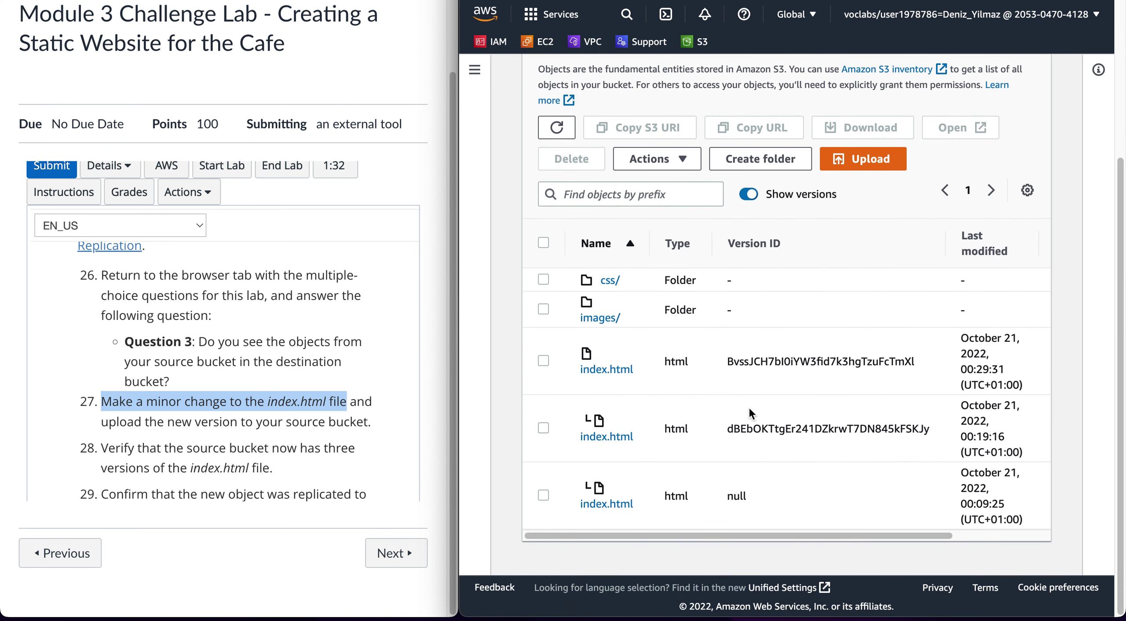
pyautogui.click(543, 363)
pyautogui.click(545, 431)
pyautogui.click(545, 497)
# Read the replication check task in the lab instructions and check the website-dinnertime2 object list for the new index.html
pyautogui.moveTo(122, 448); pyautogui.dragTo(317, 471)
pyautogui.click(276, 470)
pyautogui.scroll(-1, 270, 483)
pyautogui.moveTo(102, 453); pyautogui.dragTo(235, 474)
pyautogui.scroll(-1, 234, 474)
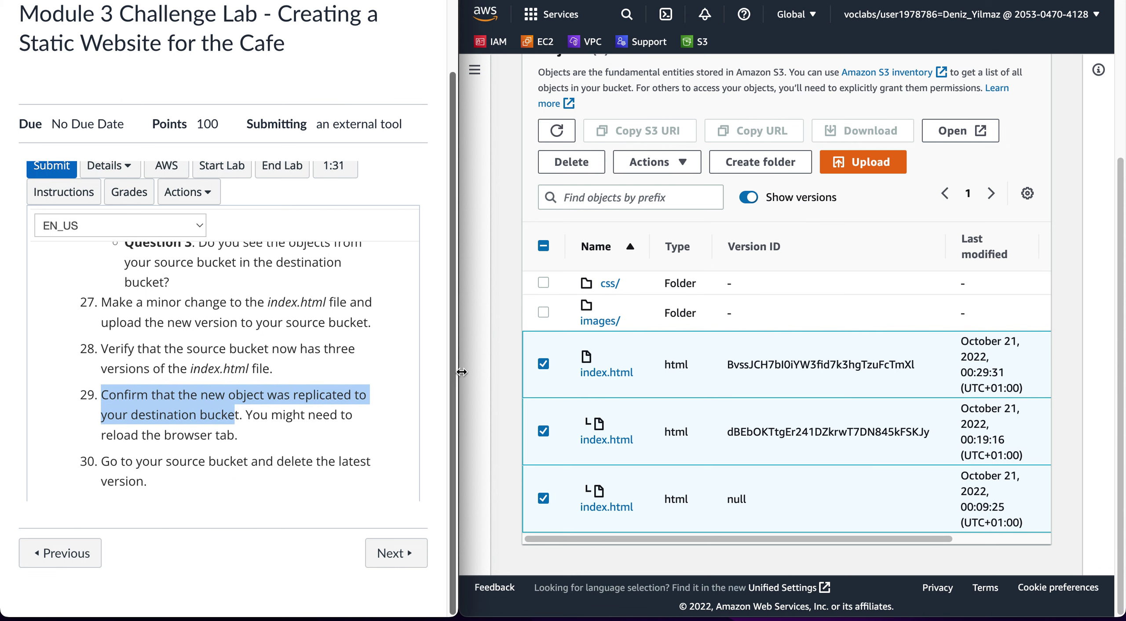
pyautogui.scroll(5, 569, 263)
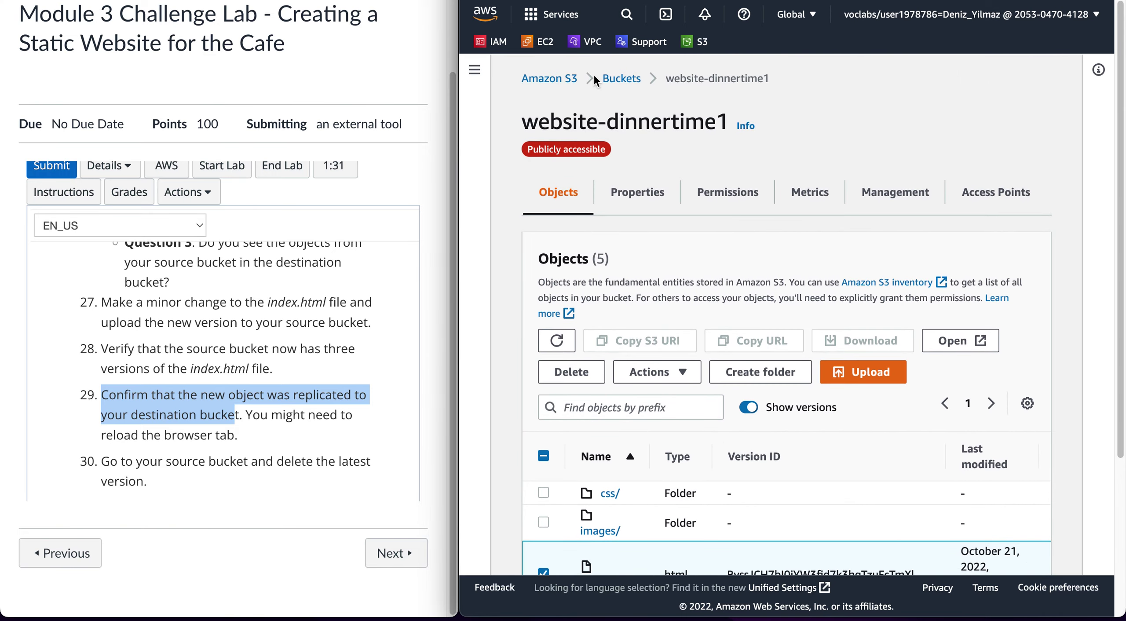
pyautogui.click(621, 78)
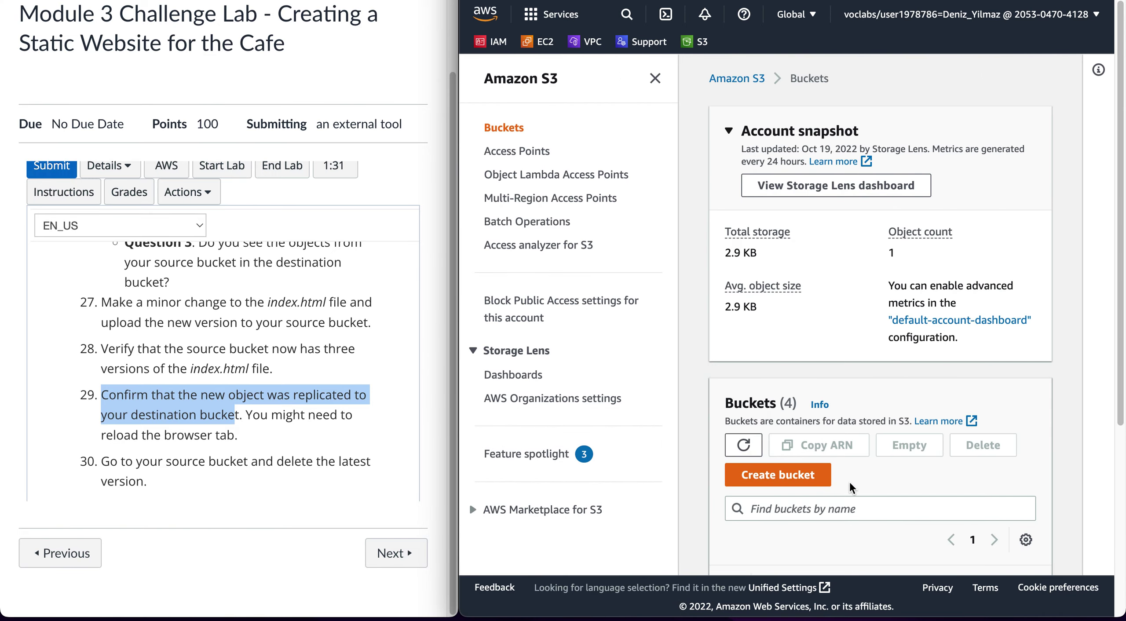
pyautogui.scroll(-5, 808, 351)
pyautogui.click(820, 423)
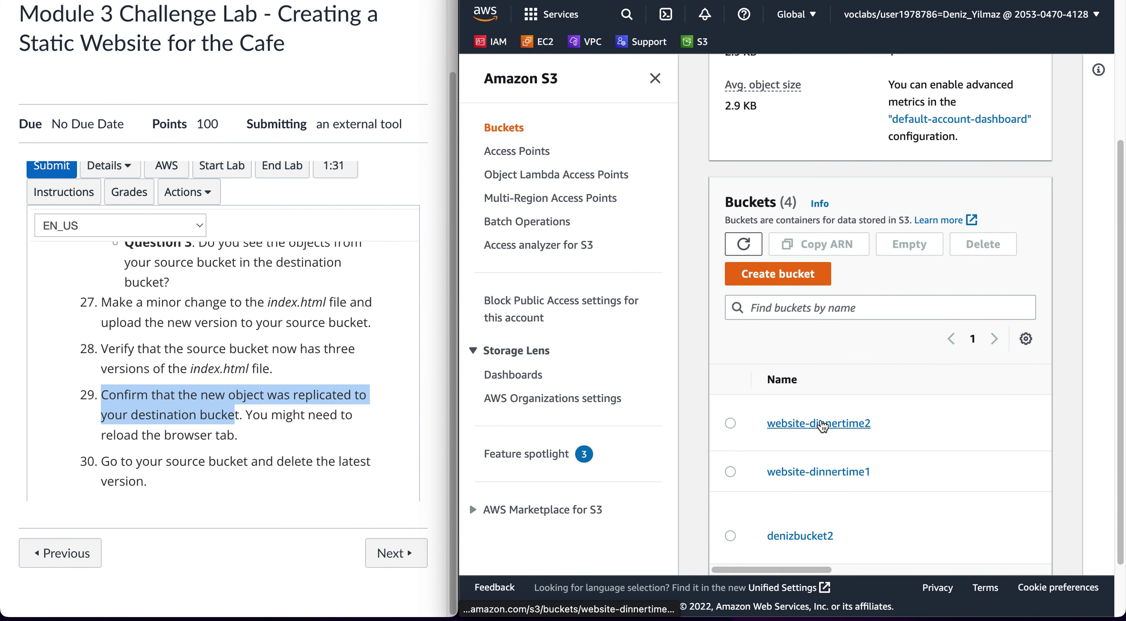
pyautogui.scroll(-3, 820, 423)
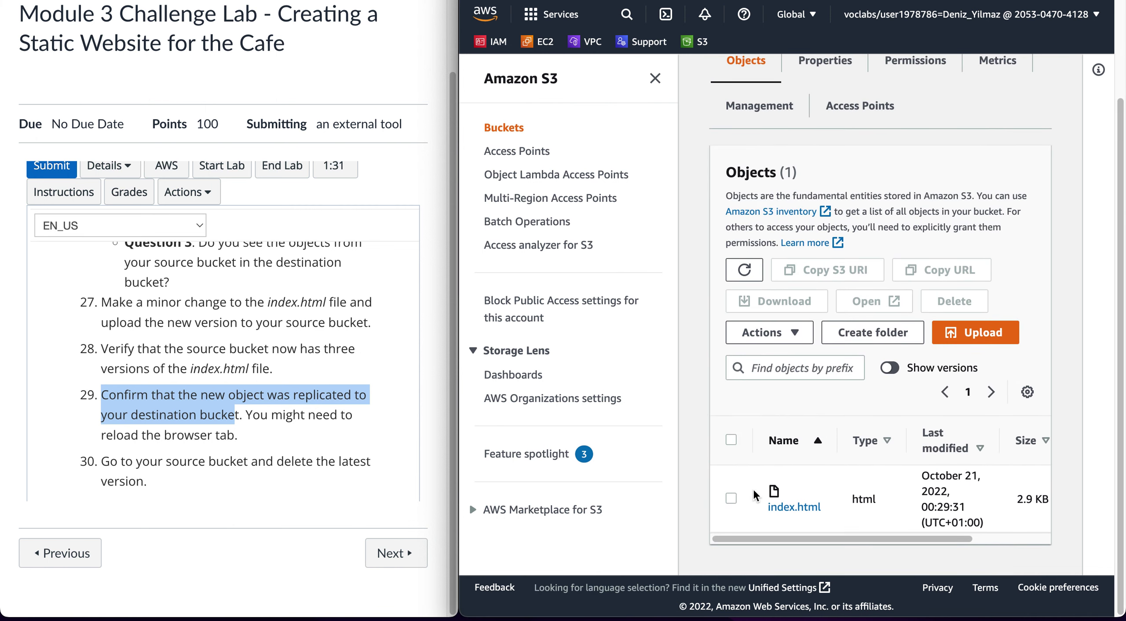
pyautogui.click(654, 78)
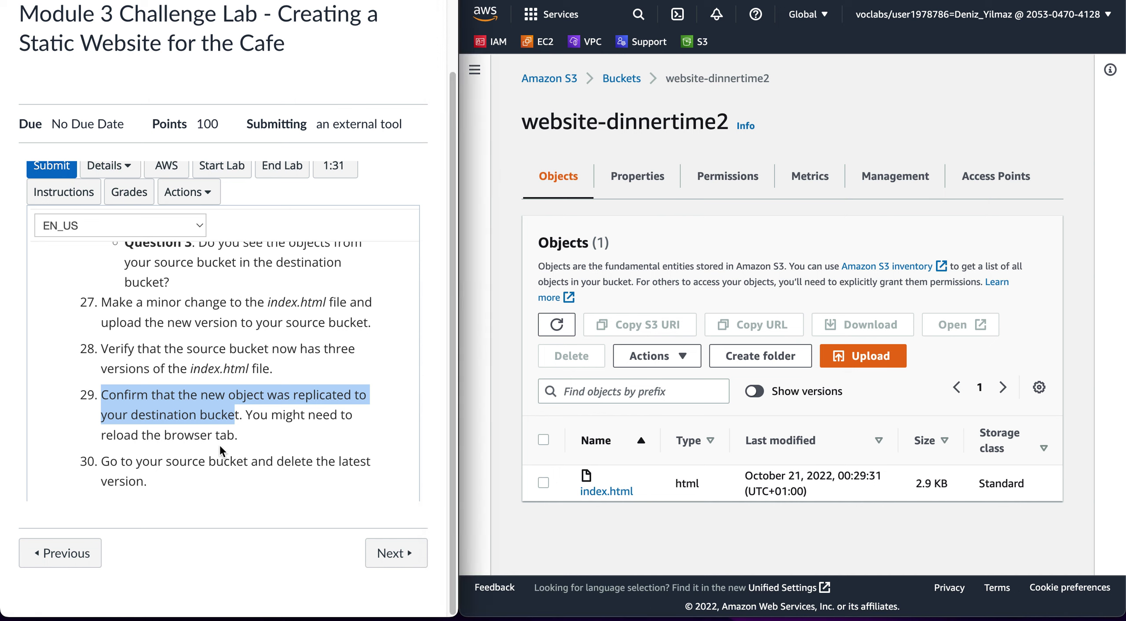
# Read task 30 in the lab instructions and highlight its text
pyautogui.click(240, 422)
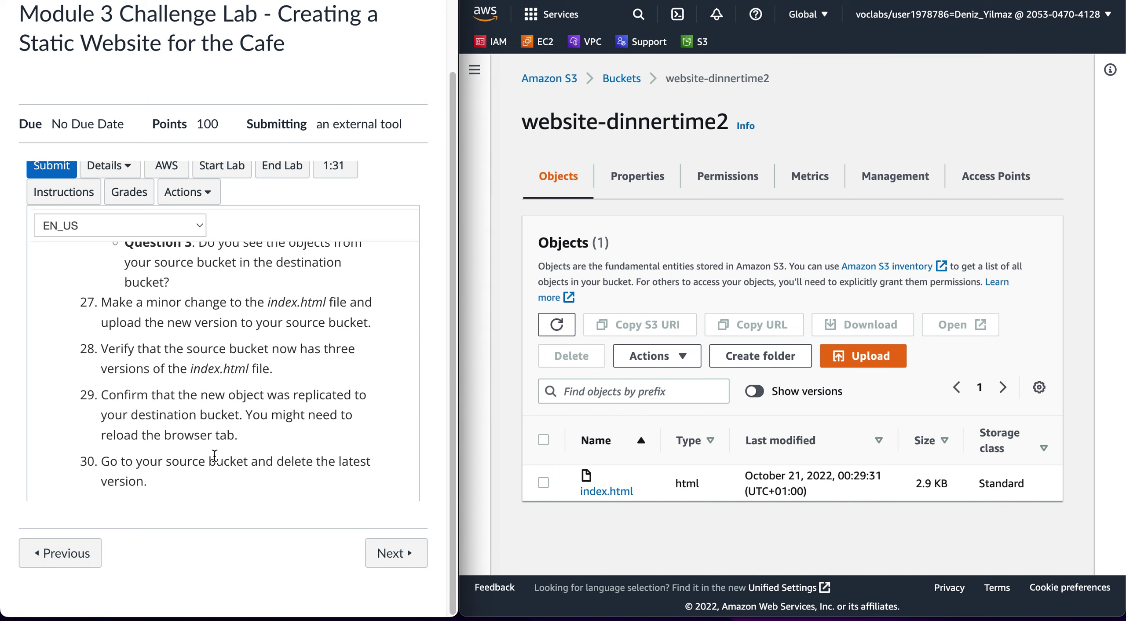
pyautogui.scroll(-3, 214, 456)
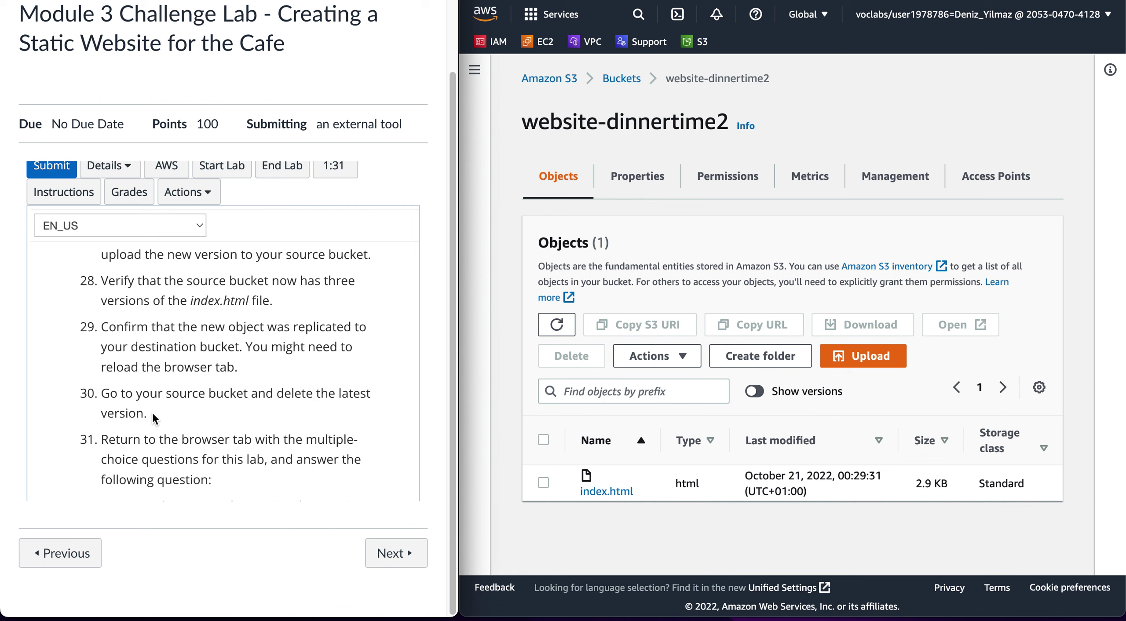
pyautogui.moveTo(151, 413); pyautogui.dragTo(104, 398)
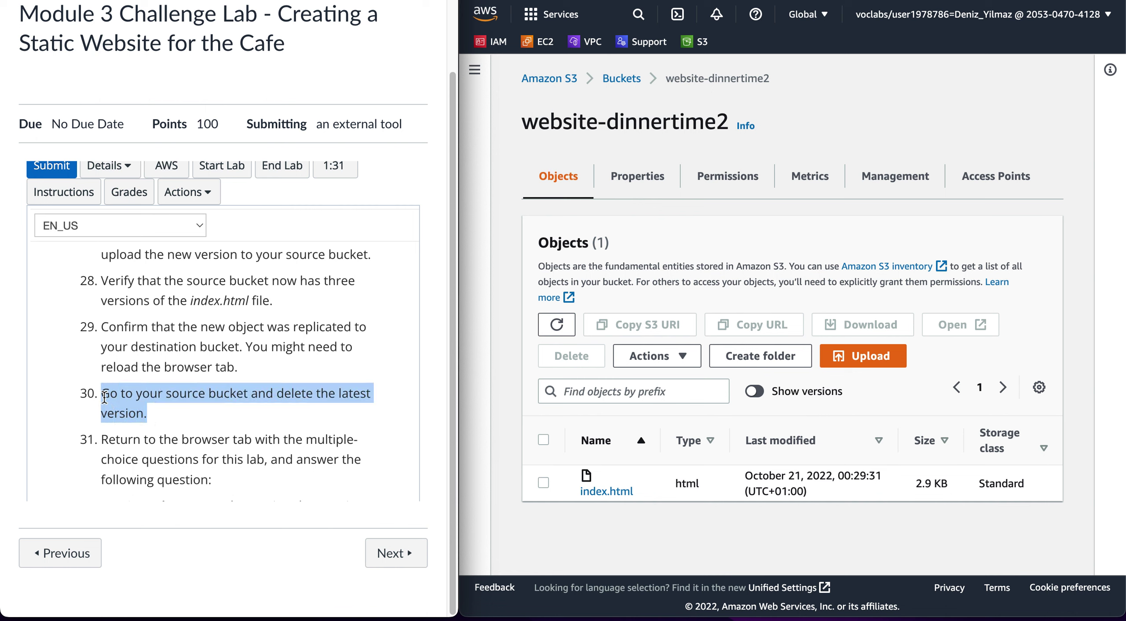
pyautogui.click(495, 411)
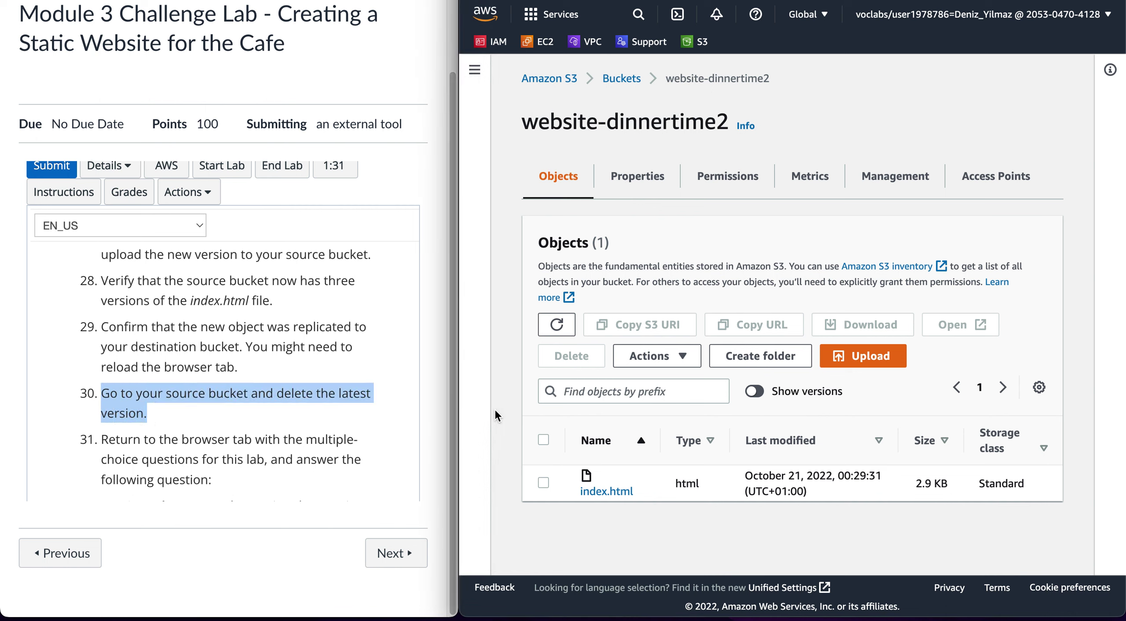
# Open the website-dinnertime1 bucket, show its object versions and collapse the navigation pane
pyautogui.click(620, 77)
pyautogui.scroll(-9, 751, 387)
pyautogui.click(795, 399)
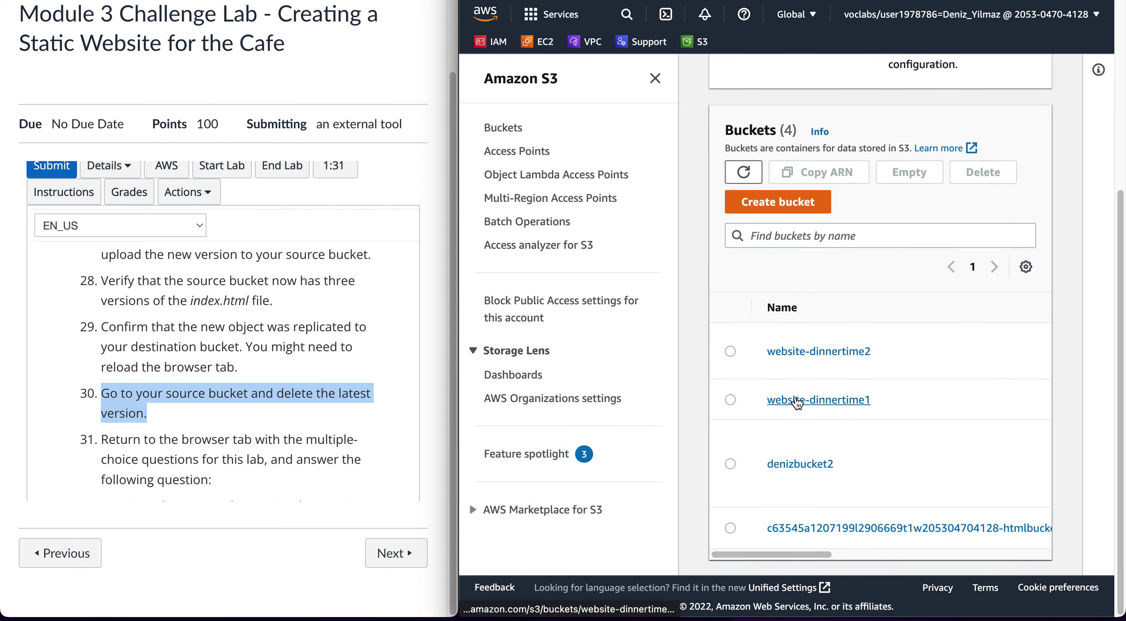
pyautogui.scroll(-5, 848, 367)
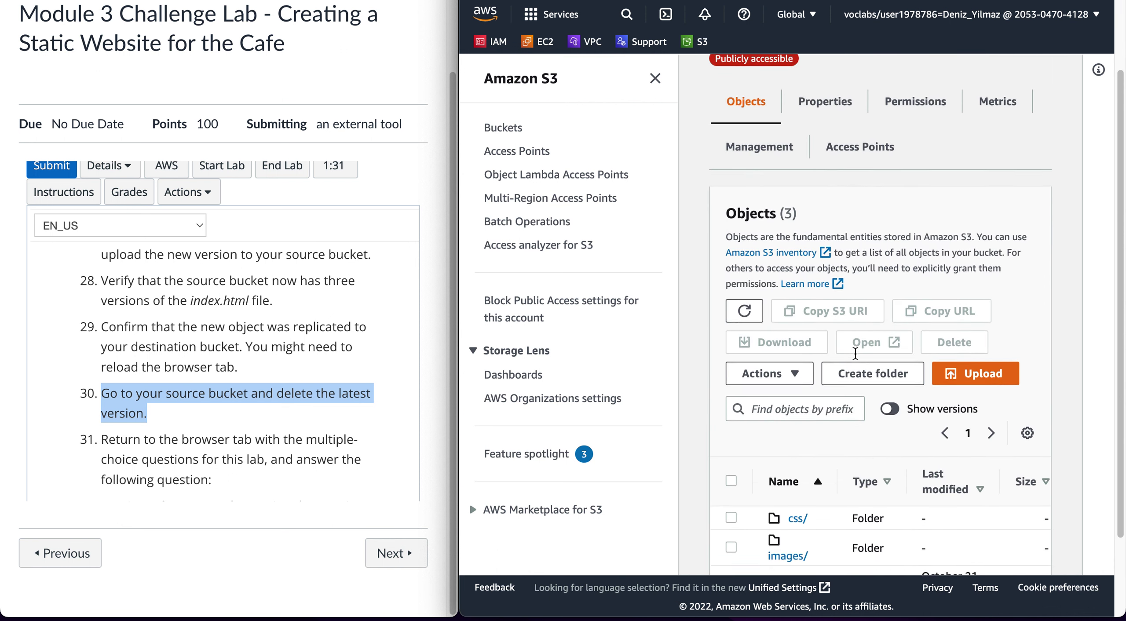
pyautogui.click(888, 308)
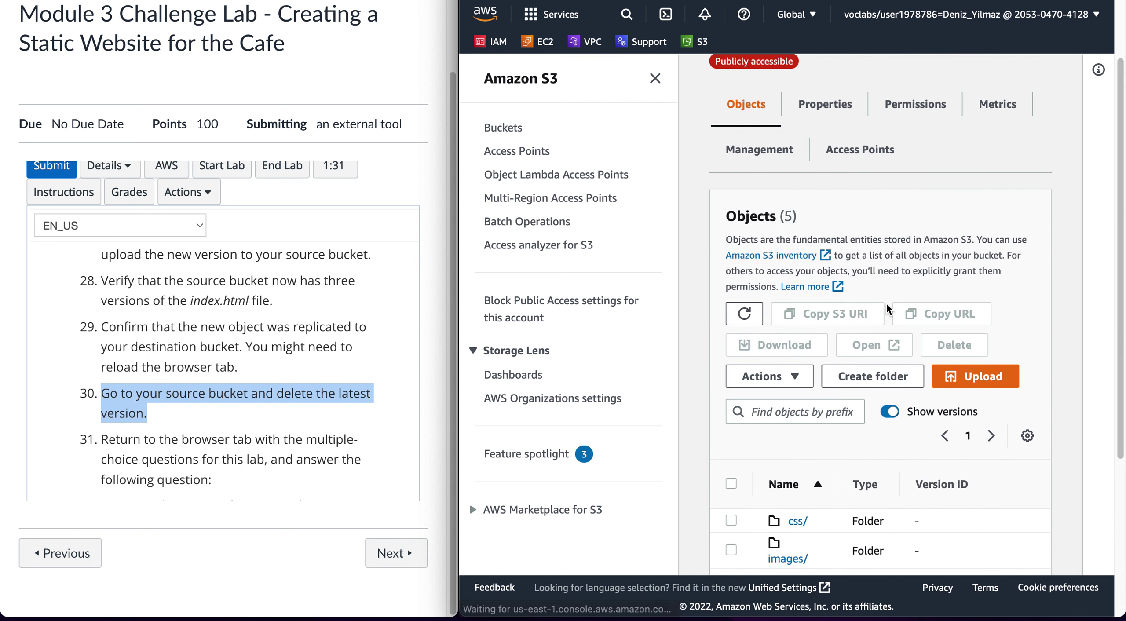
pyautogui.scroll(-3, 885, 308)
pyautogui.scroll(-1, 886, 308)
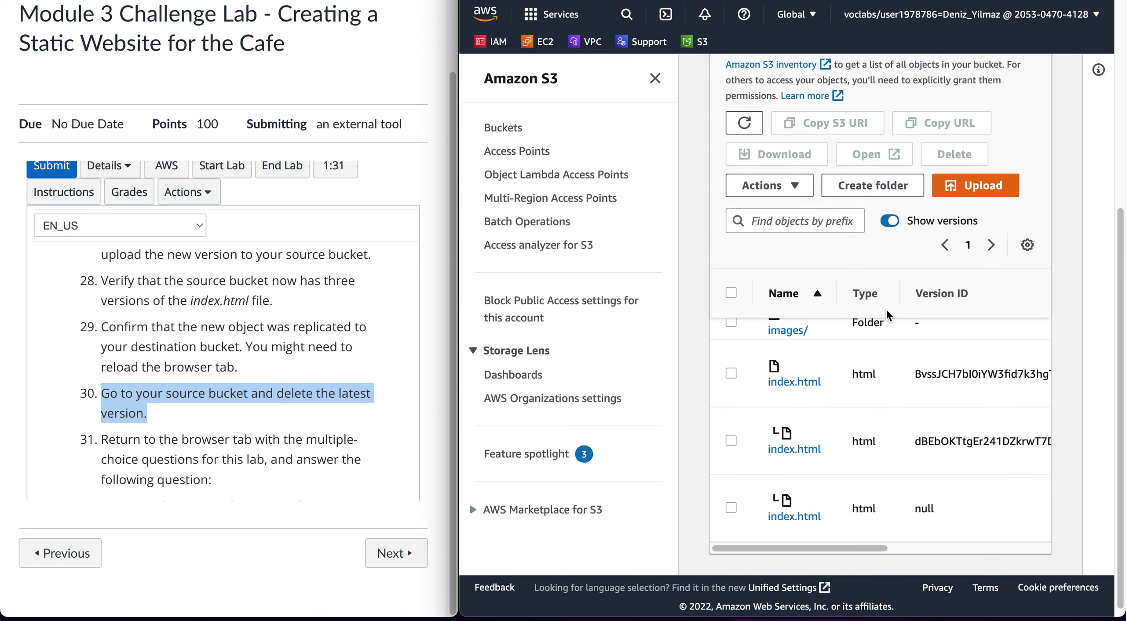
pyautogui.click(654, 81)
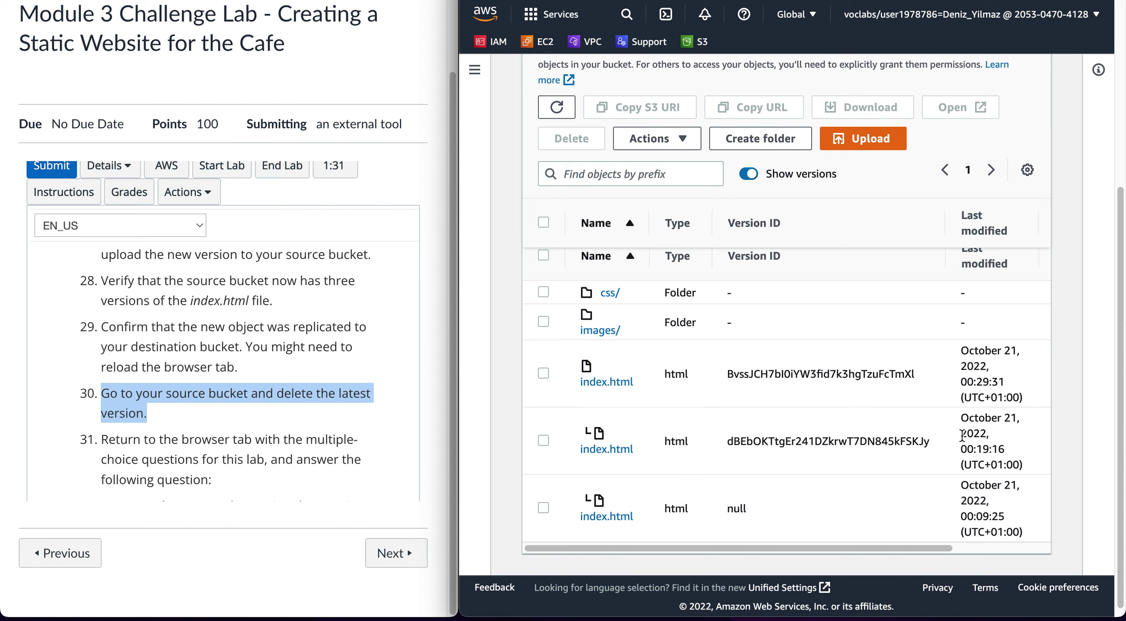
# Permanently delete the latest version of index.html from website-dinnertime1, entering "permanently delete" as confirmation
pyautogui.click(543, 373)
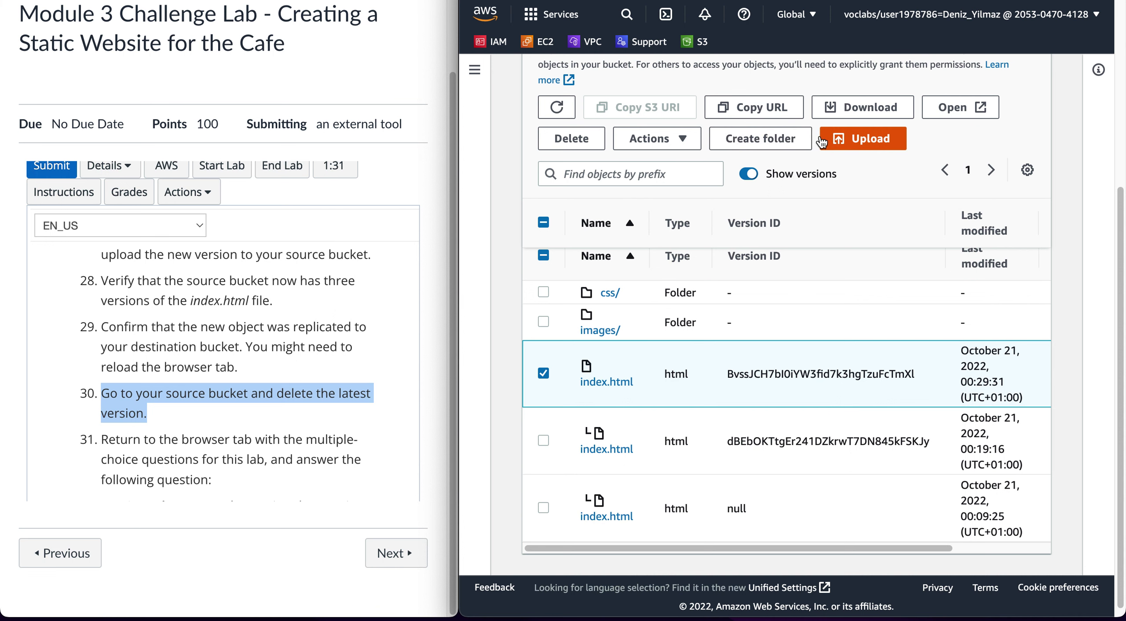
pyautogui.click(579, 139)
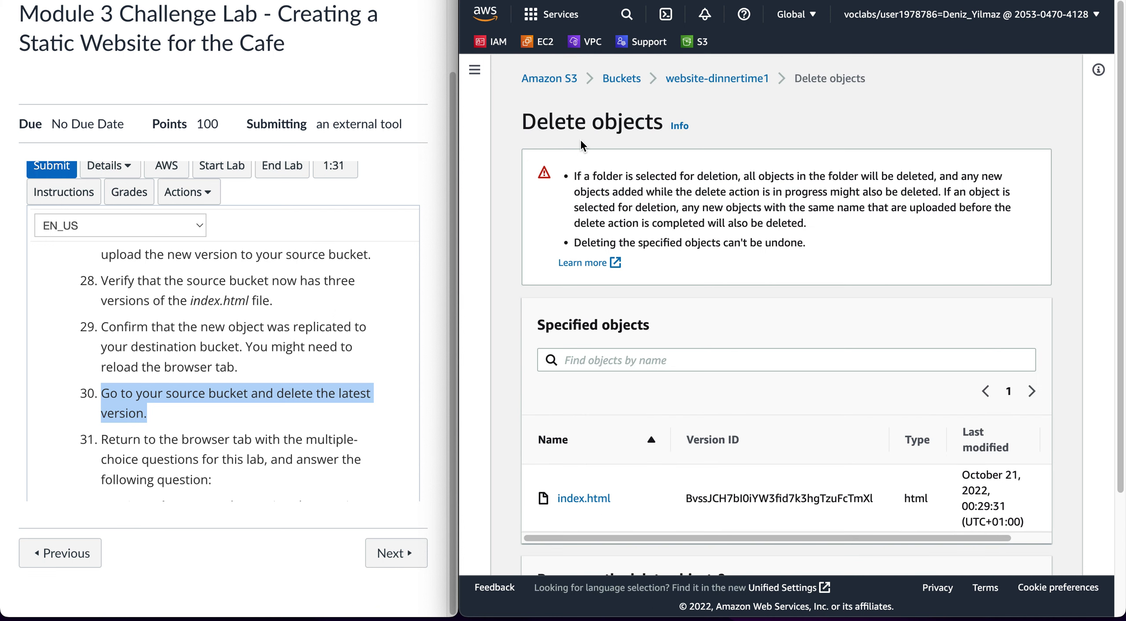
pyautogui.scroll(-3, 660, 356)
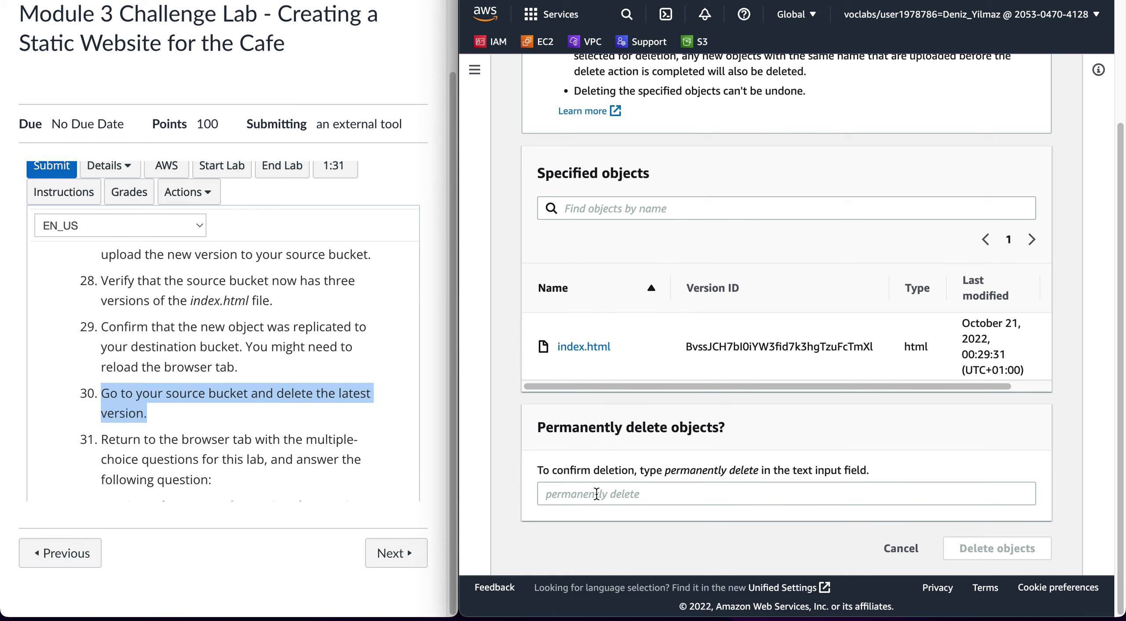
pyautogui.moveTo(537, 424); pyautogui.dragTo(667, 422)
pyautogui.press('super+c')
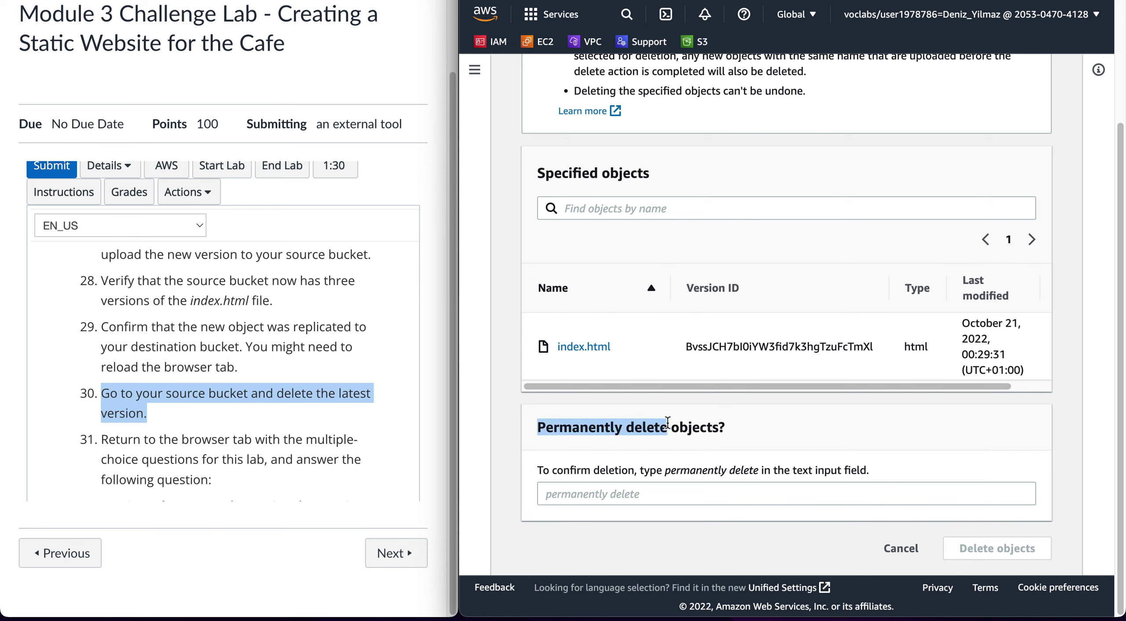
pyautogui.click(661, 494)
pyautogui.press('super+v')
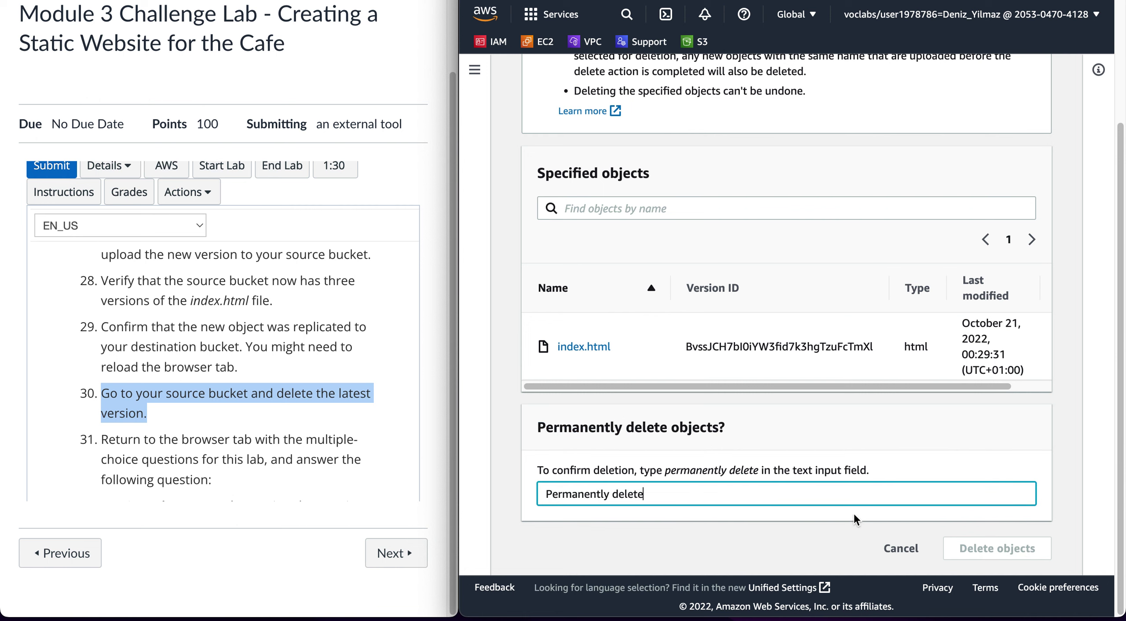
pyautogui.click(820, 541)
pyautogui.click(664, 494)
pyautogui.click(553, 494)
pyautogui.press('BackSpace')
pyautogui.write('p')
pyautogui.click(965, 546)
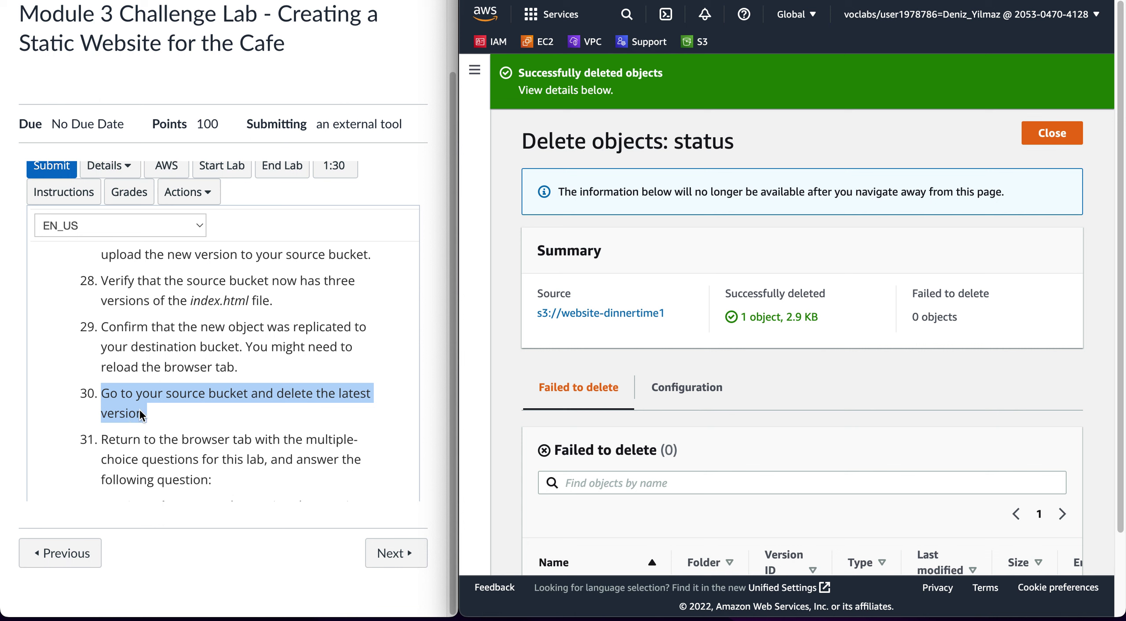
# Read task 31 and Question 4 in the lab instructions
pyautogui.scroll(-3, 140, 413)
pyautogui.scroll(2, 139, 410)
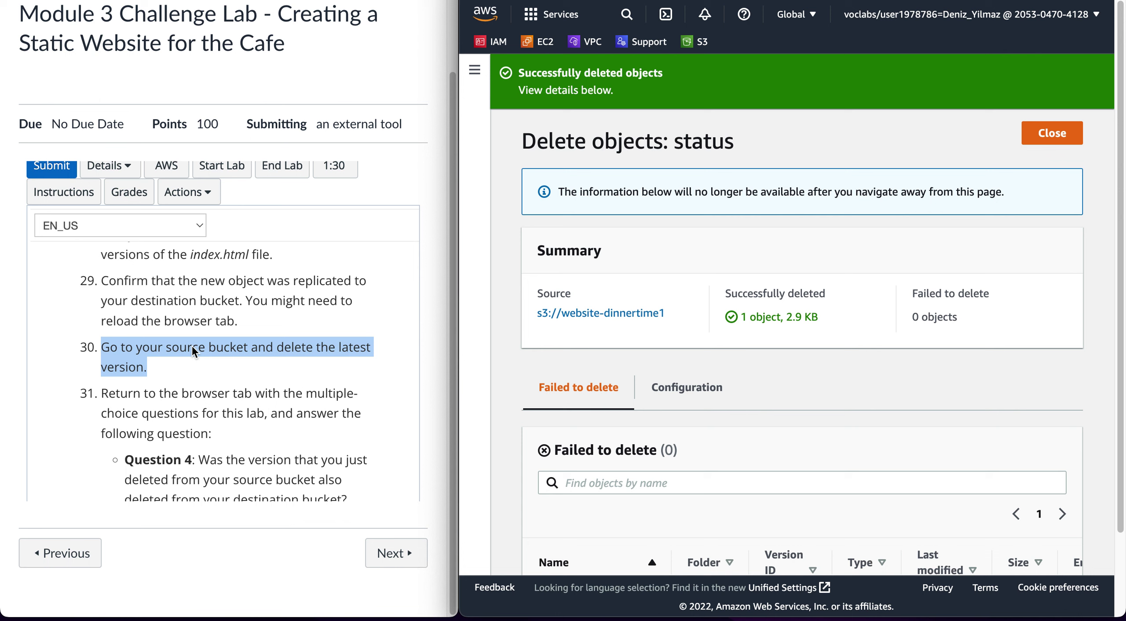
pyautogui.scroll(-3, 213, 420)
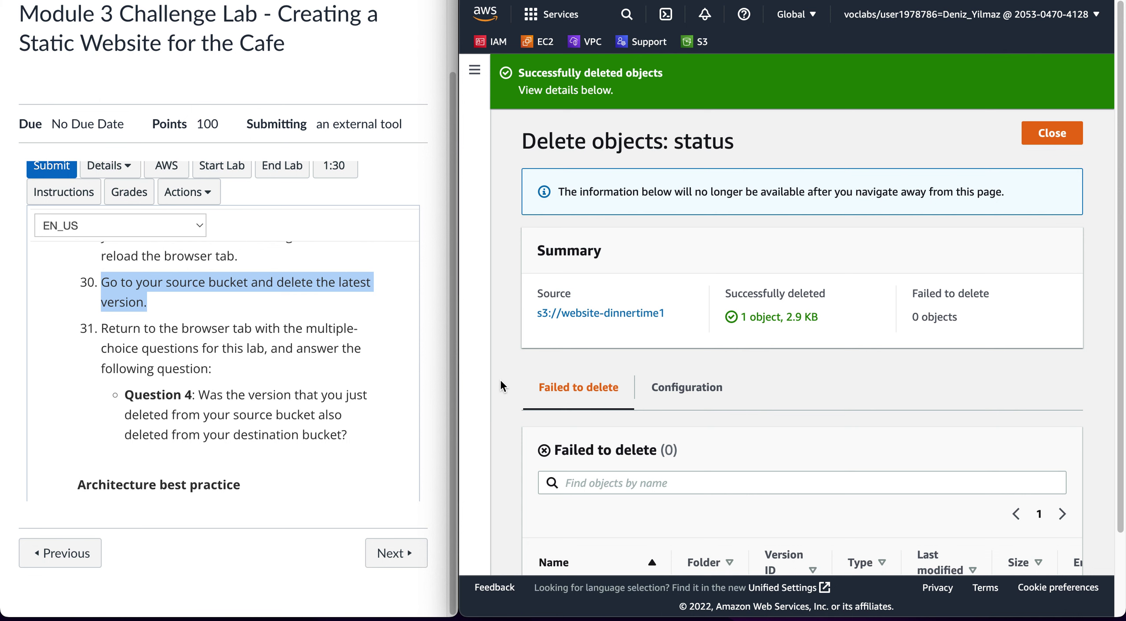
# Open the website-dinnertime2 destination bucket from the S3 bucket list and examine its objects
pyautogui.click(474, 70)
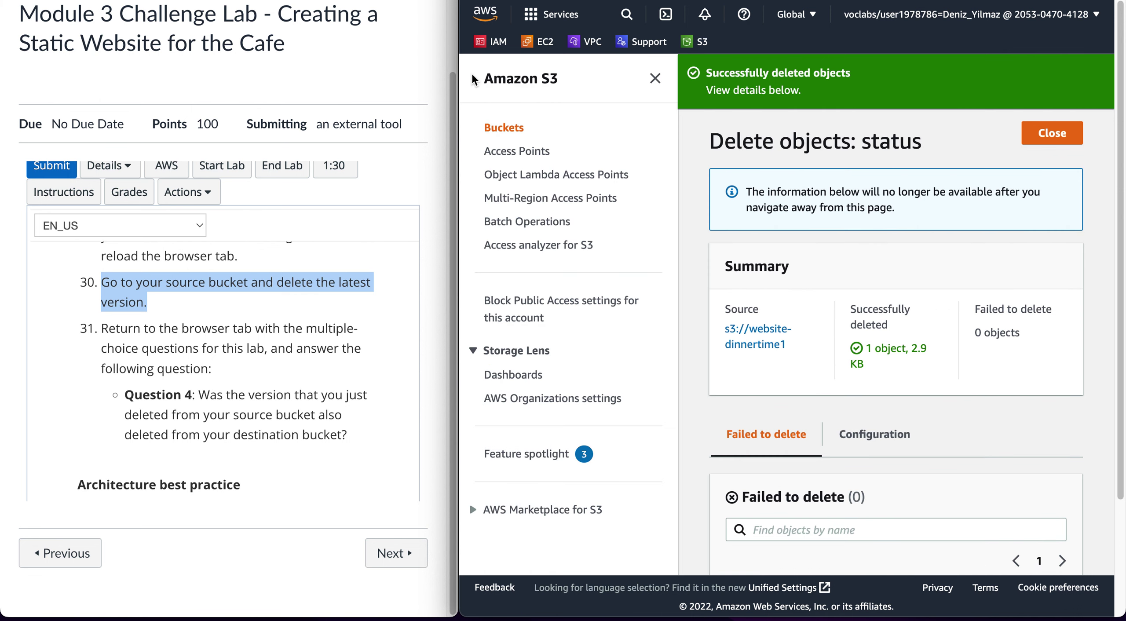
pyautogui.click(504, 127)
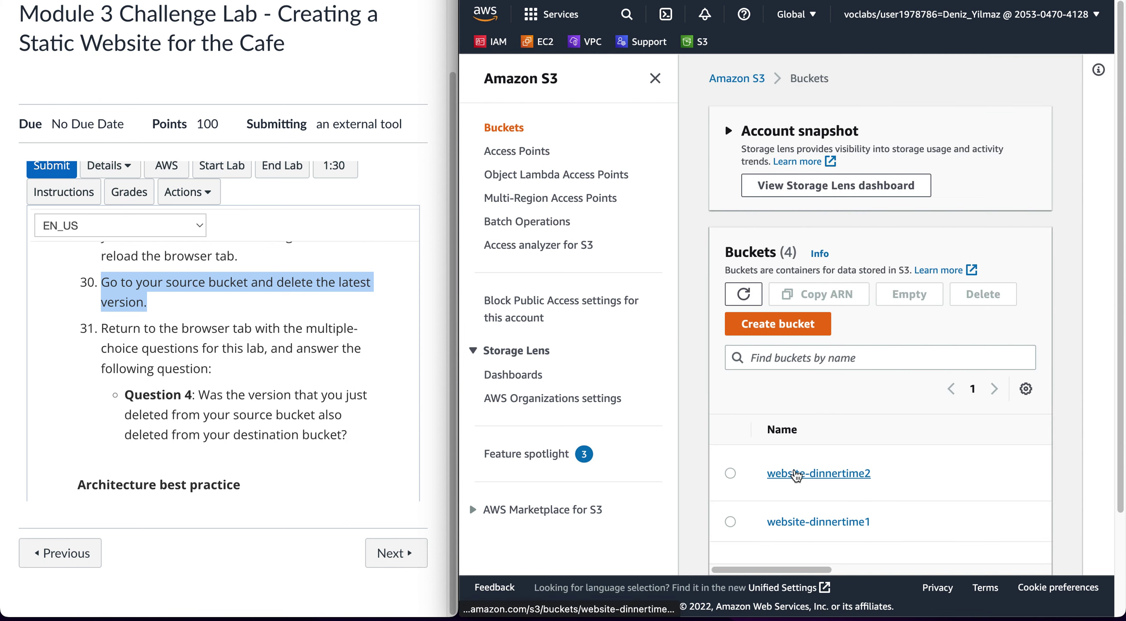
pyautogui.click(803, 545)
pyautogui.click(621, 78)
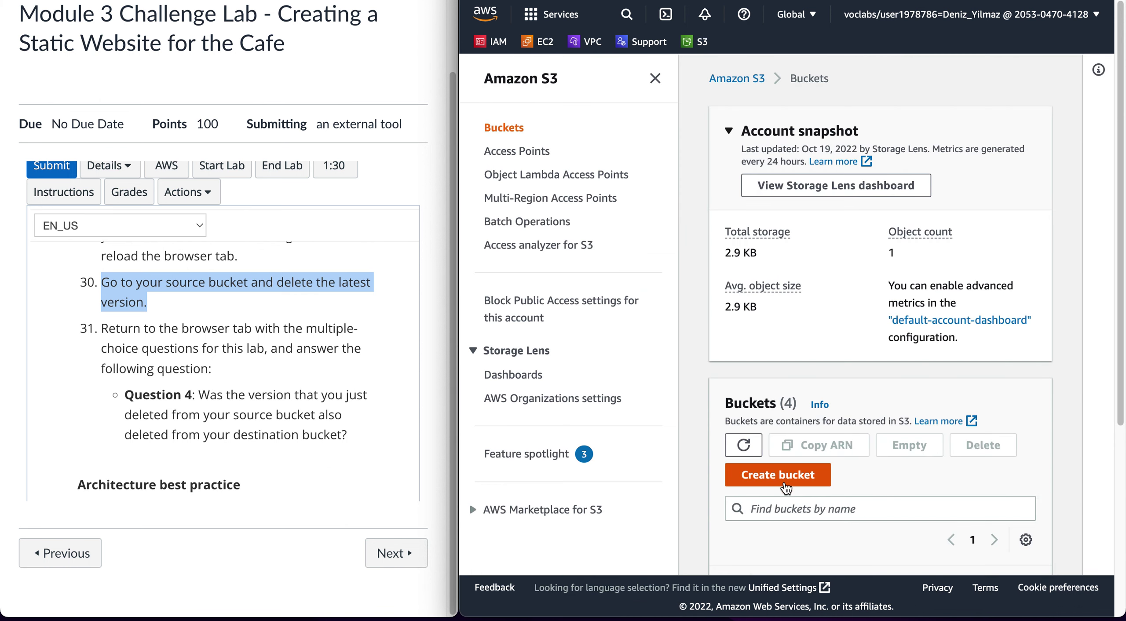
pyautogui.scroll(-5, 784, 532)
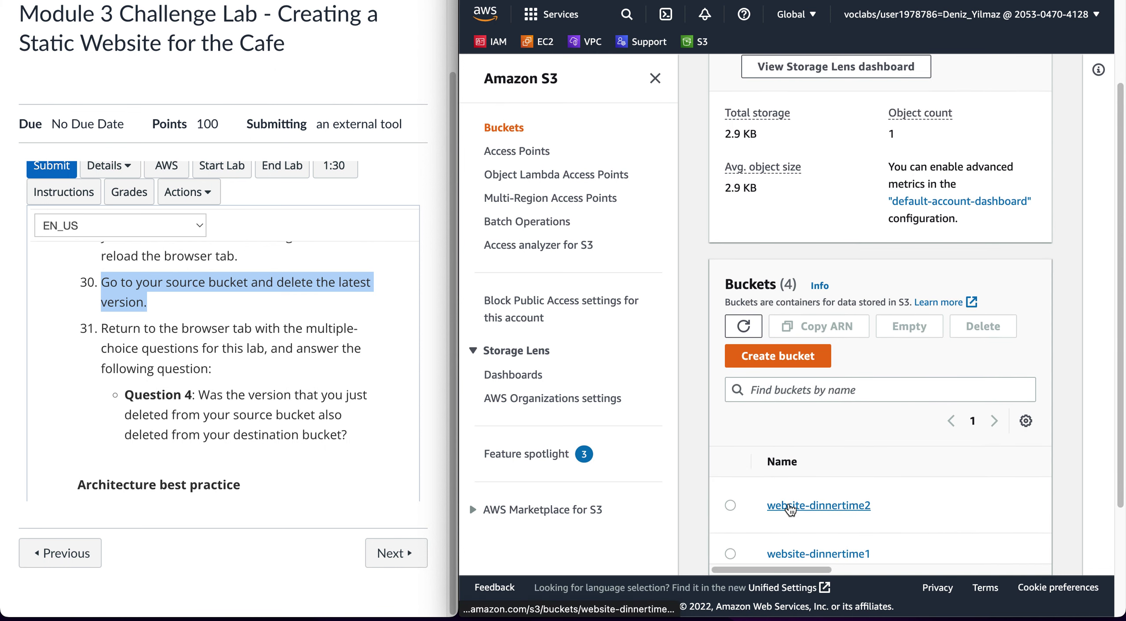
pyautogui.click(787, 505)
pyautogui.scroll(-3, 789, 506)
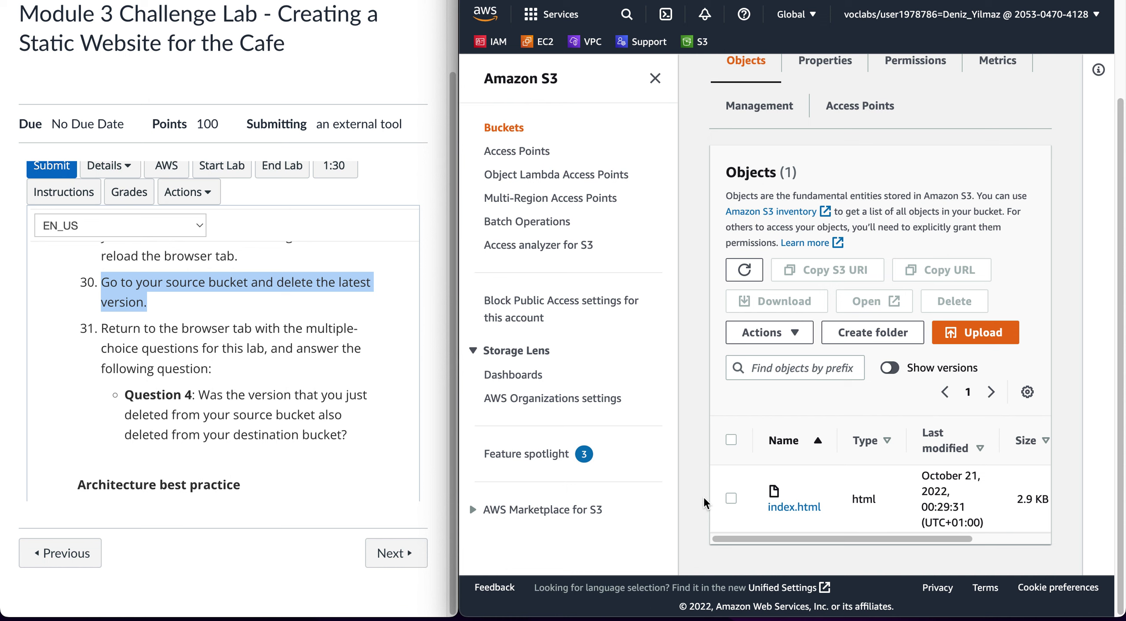
# Highlight the Question 4 text in the lab instructions and read it
pyautogui.click(195, 392)
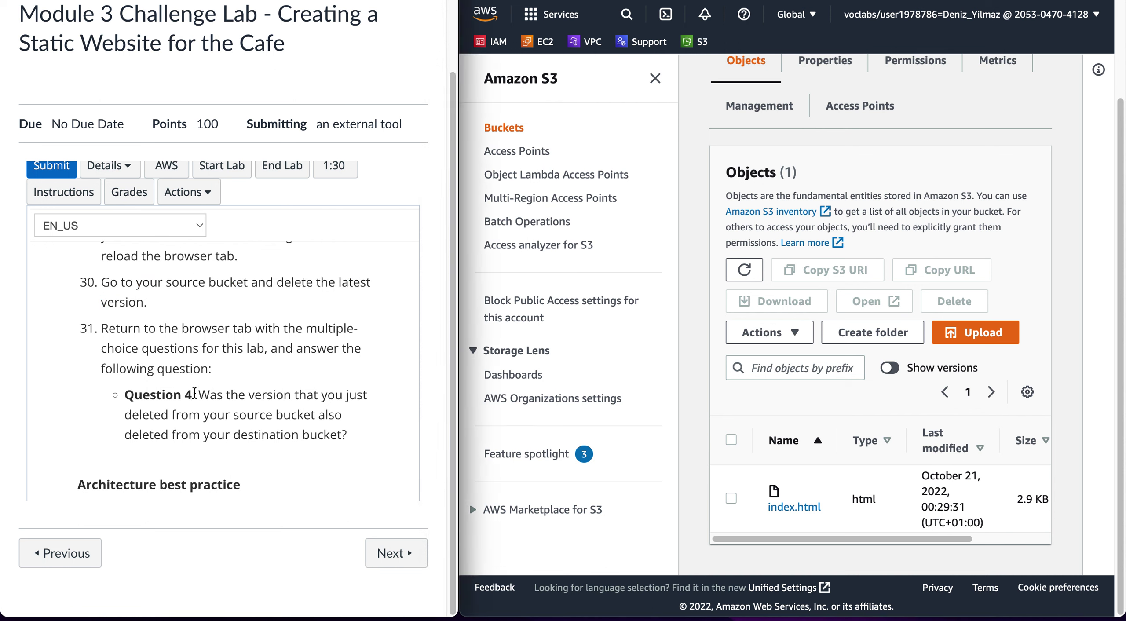
pyautogui.moveTo(126, 395); pyautogui.dragTo(344, 436)
pyautogui.scroll(-3, 348, 434)
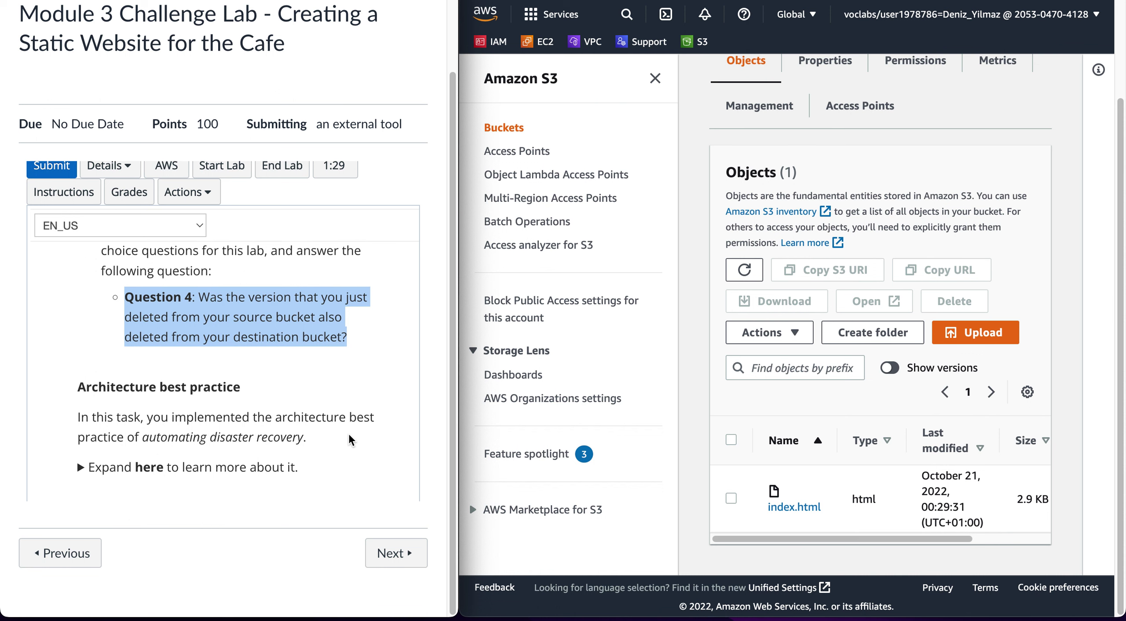
pyautogui.scroll(1, 349, 436)
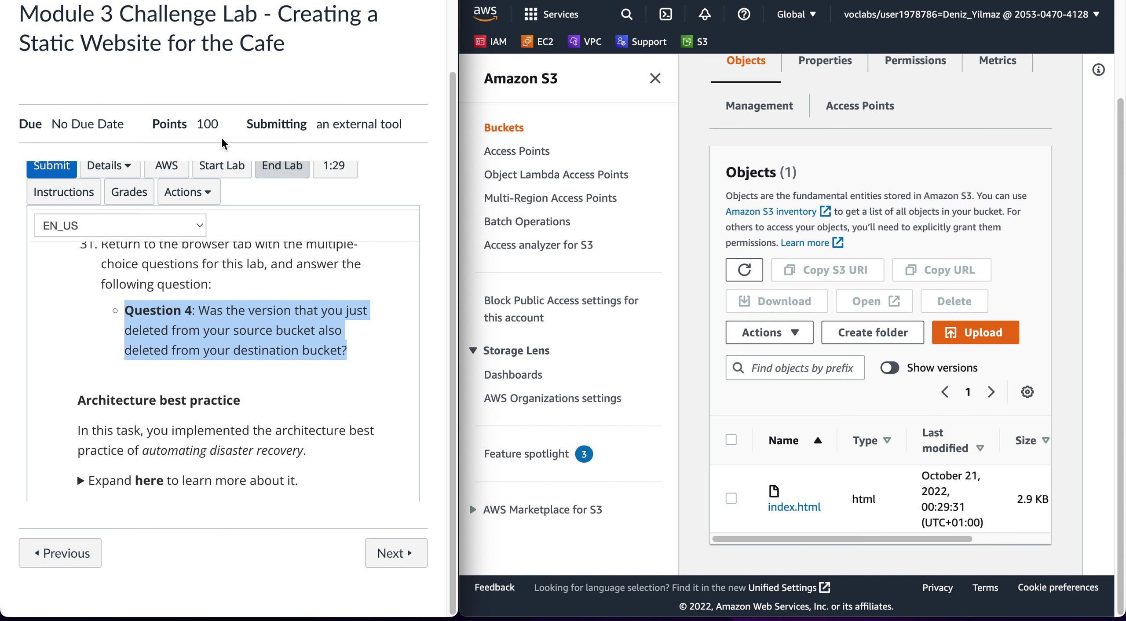
# Answer Question 4 with "No" on the multiple-choice page, submit it and return to the question list
pyautogui.hotkey('ctrl', 'Tab')
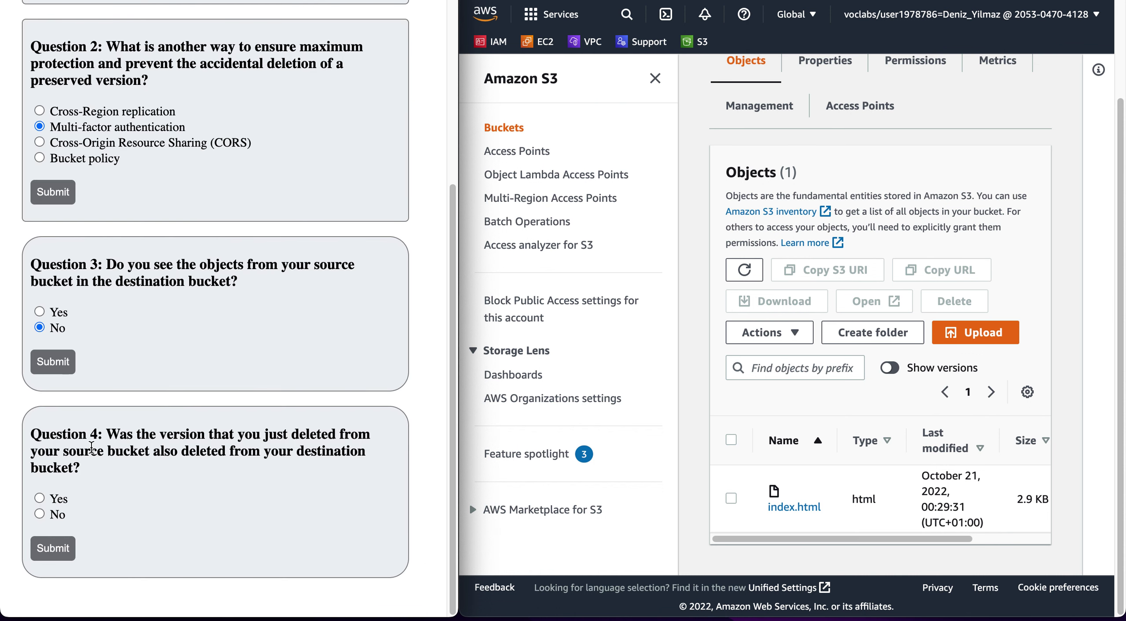
pyautogui.click(40, 514)
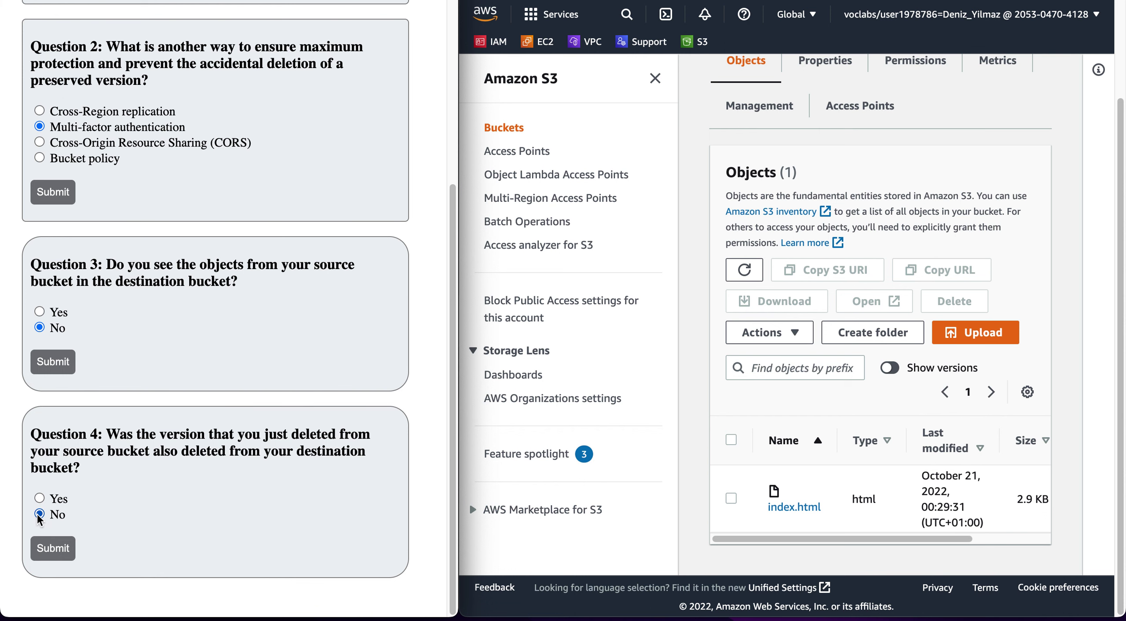
pyautogui.click(52, 548)
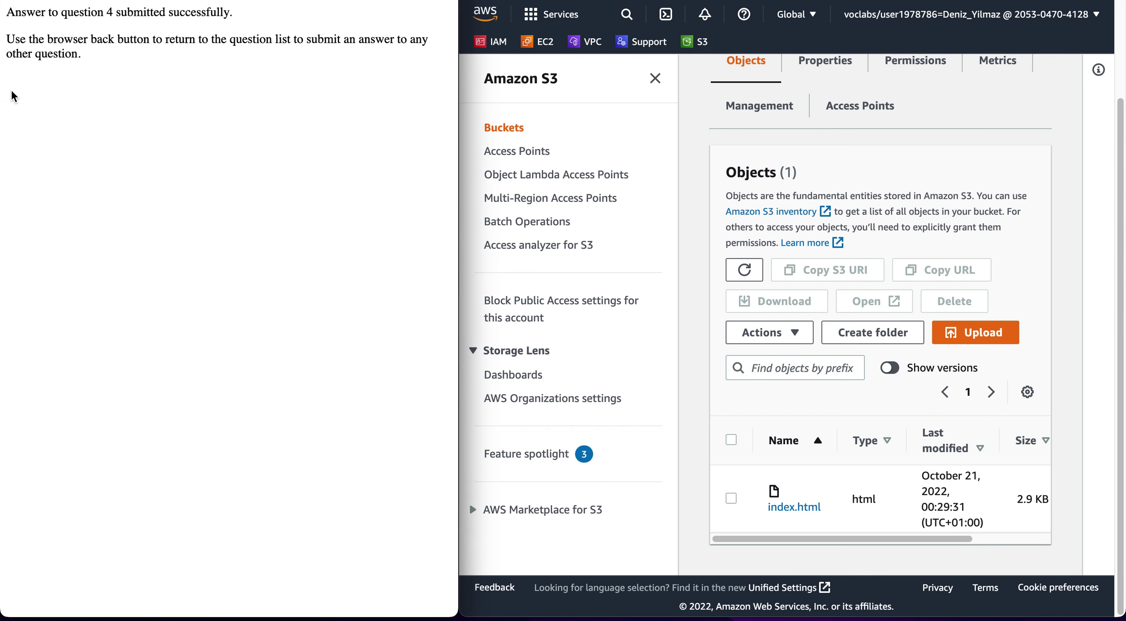
pyautogui.press('super+Left')
pyautogui.scroll(-2, 150, 287)
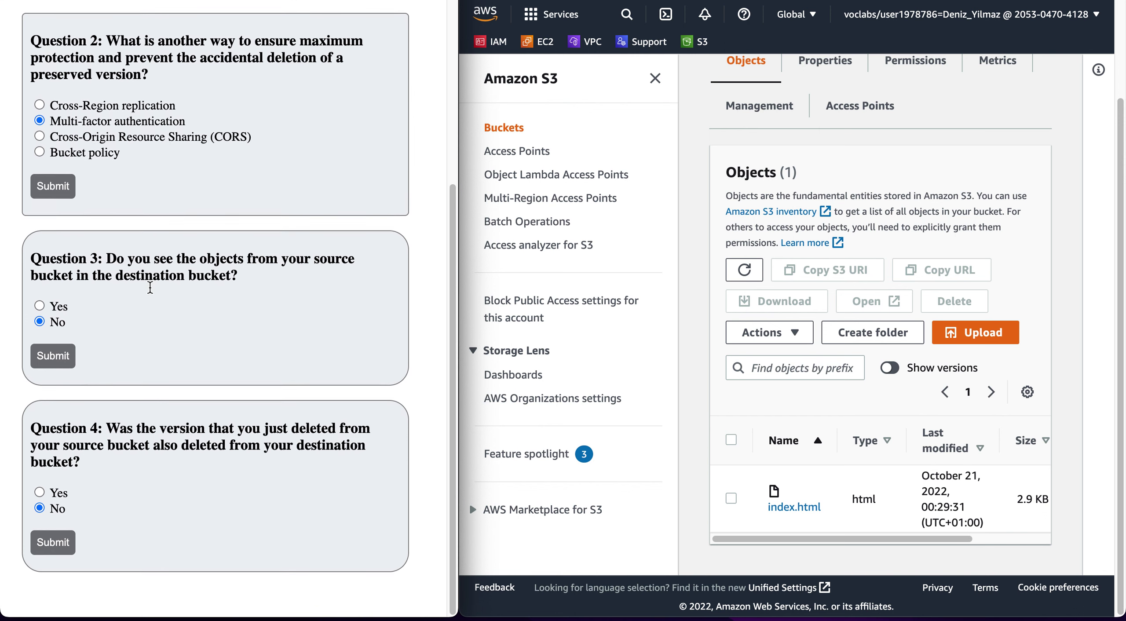
# Return to the lab instructions, highlight the architecture best practice note and read tasks 32 to 34 on submitting the work
pyautogui.hotkey('ctrl', 'Tab')
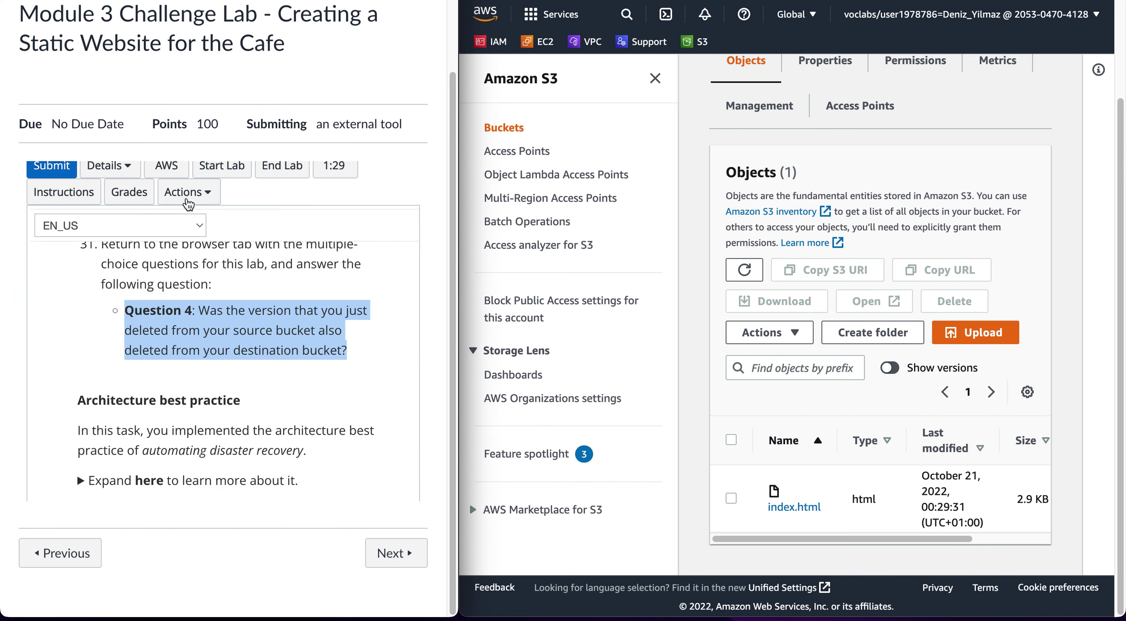
pyautogui.click(195, 382)
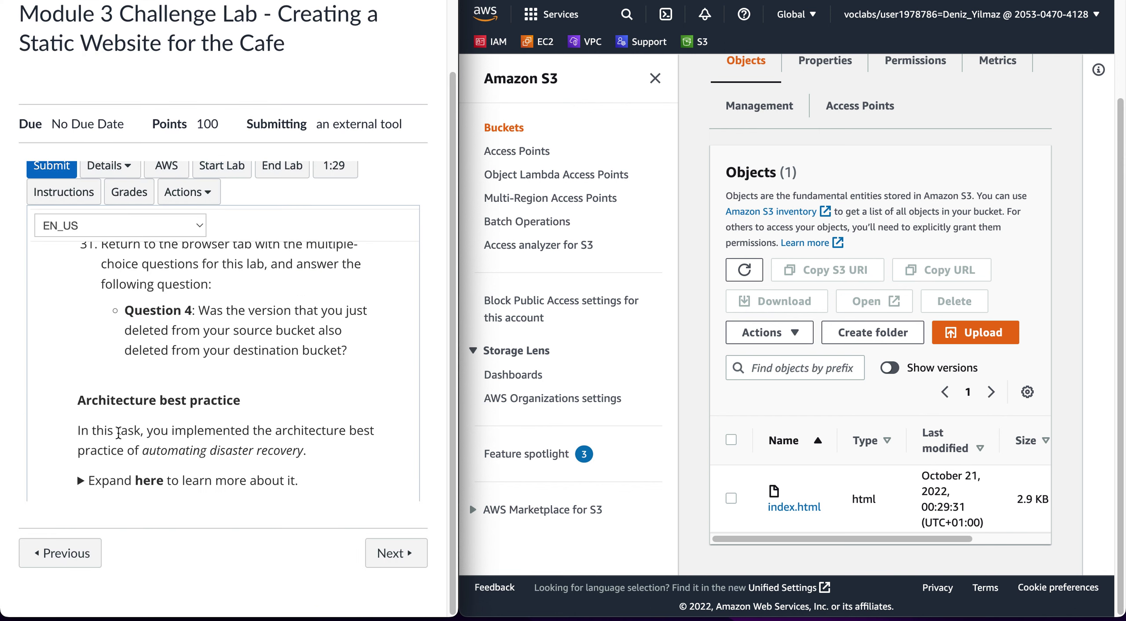
pyautogui.scroll(-3, 121, 426)
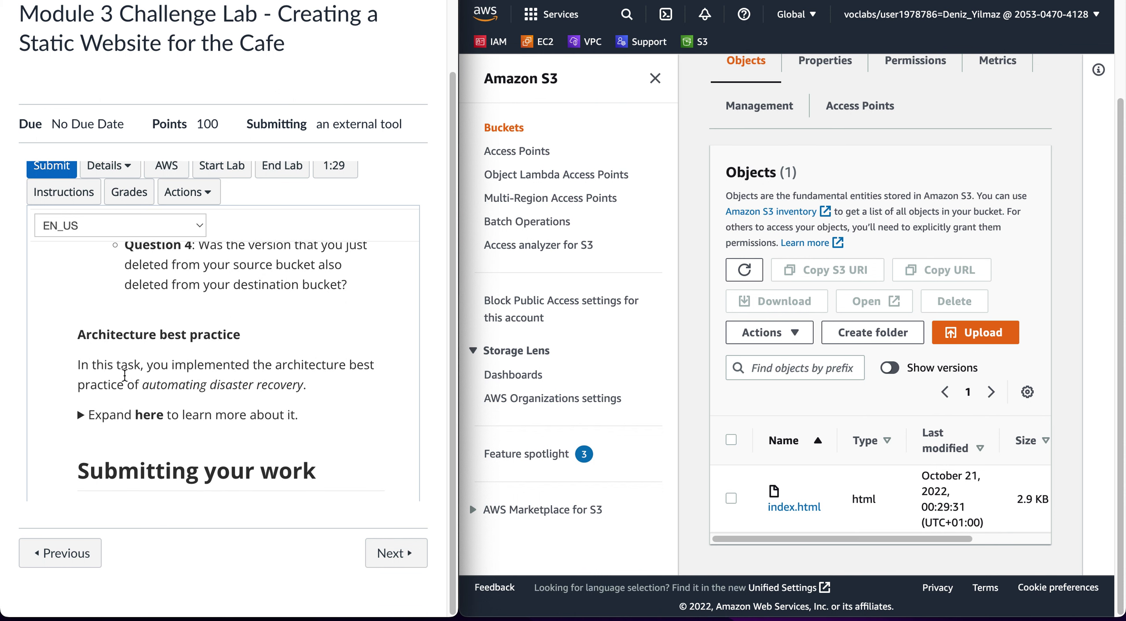
pyautogui.moveTo(81, 364); pyautogui.dragTo(200, 401)
pyautogui.scroll(-5, 200, 402)
pyautogui.scroll(-4, 201, 402)
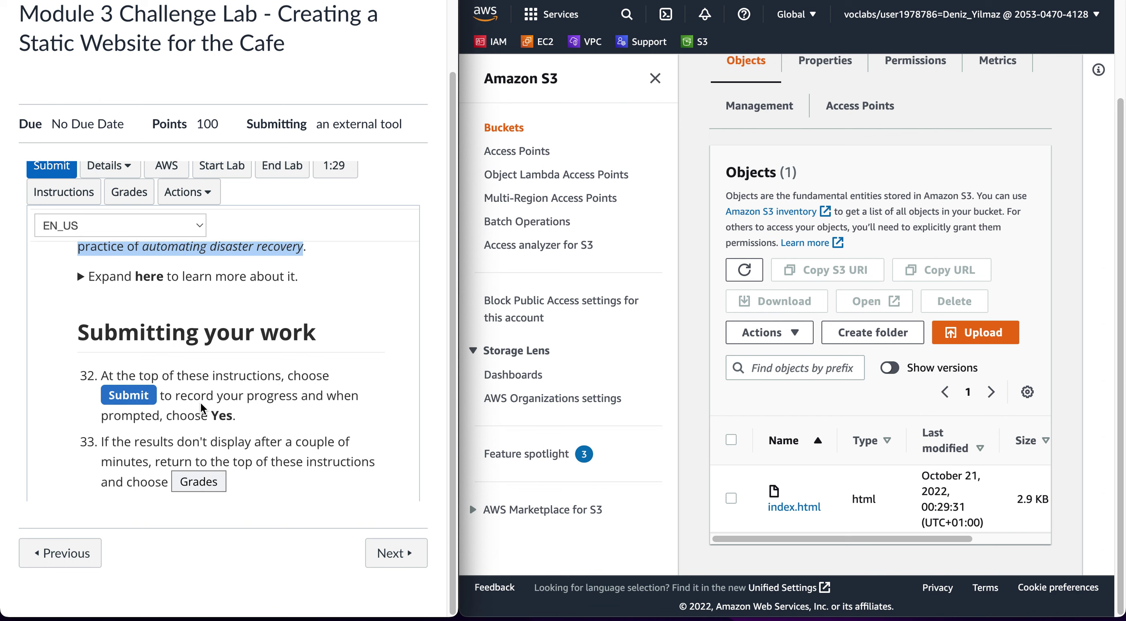
pyautogui.scroll(1, 201, 402)
pyautogui.scroll(-1, 201, 402)
pyautogui.scroll(1, 200, 402)
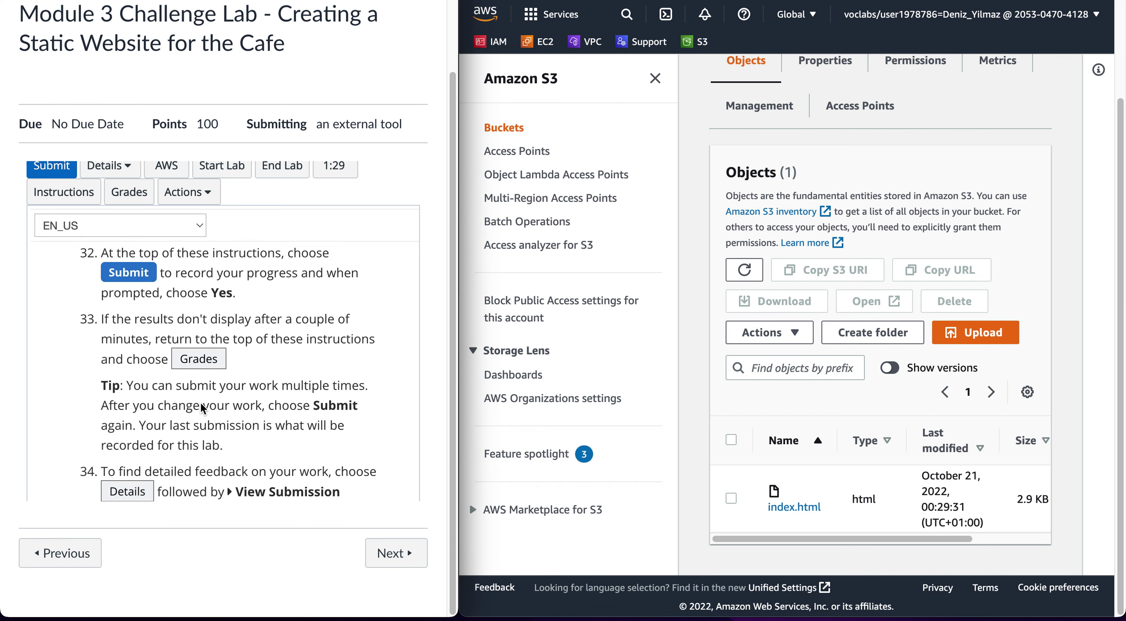
pyautogui.scroll(-2, 201, 402)
pyautogui.scroll(1, 201, 402)
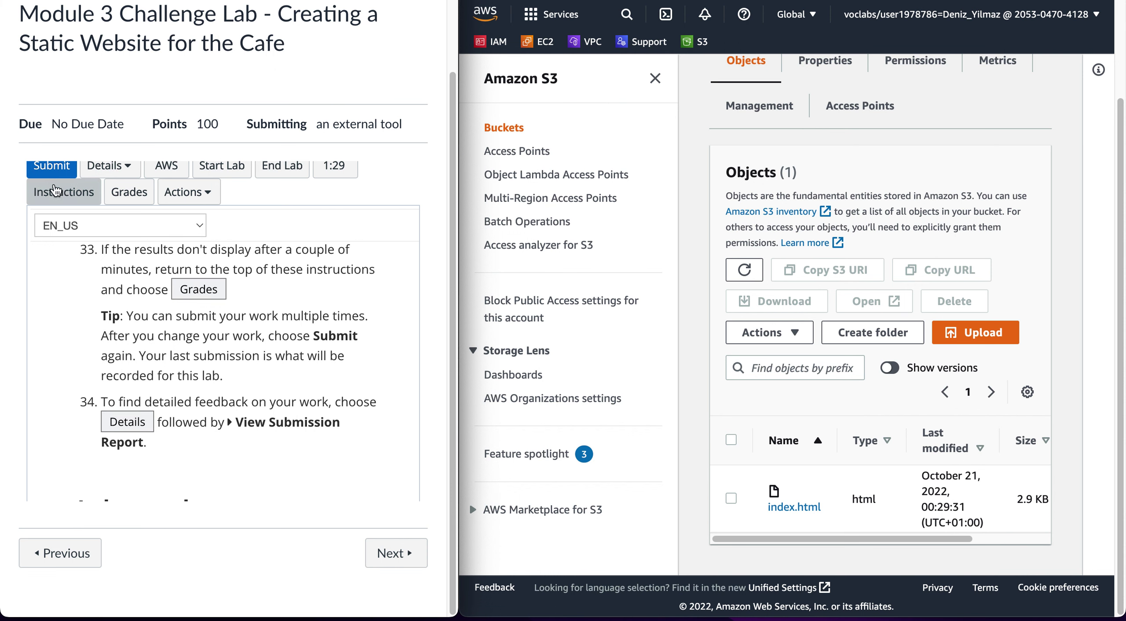
# Submit the lab work for grading, confirm the submission and enlarge the lab's browser window
pyautogui.click(50, 170)
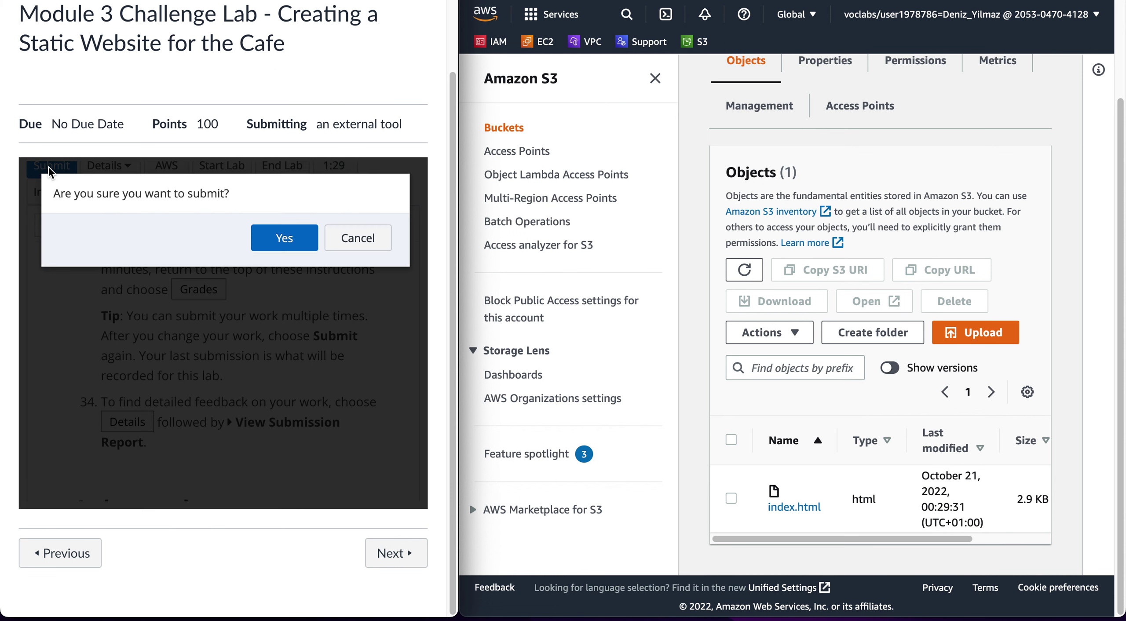
pyautogui.click(276, 240)
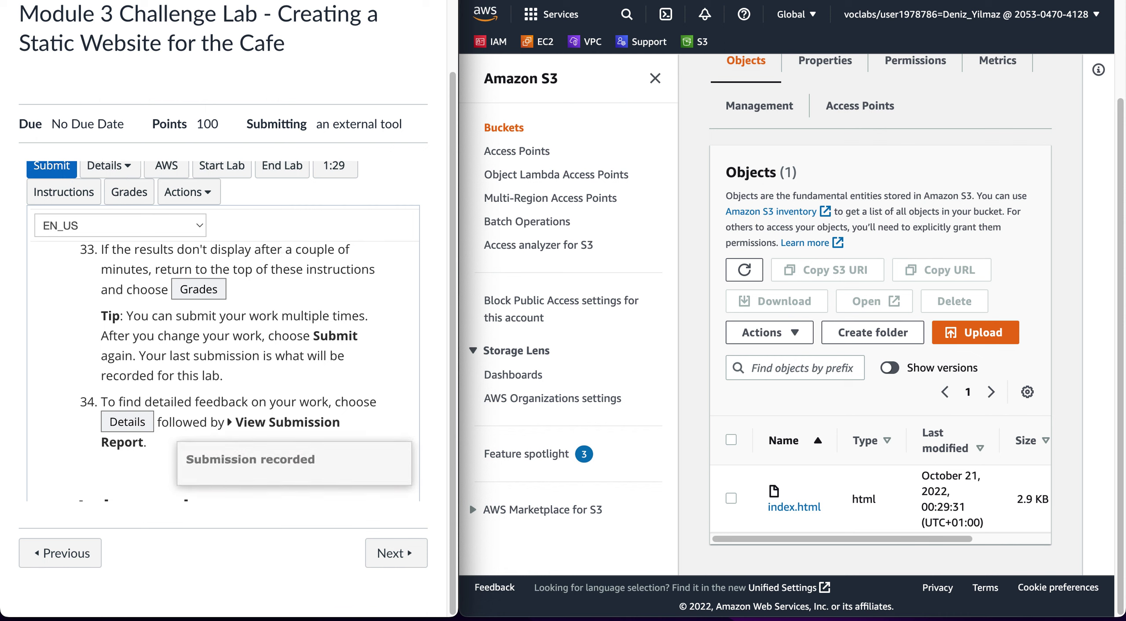
pyautogui.moveTo(67, 1)
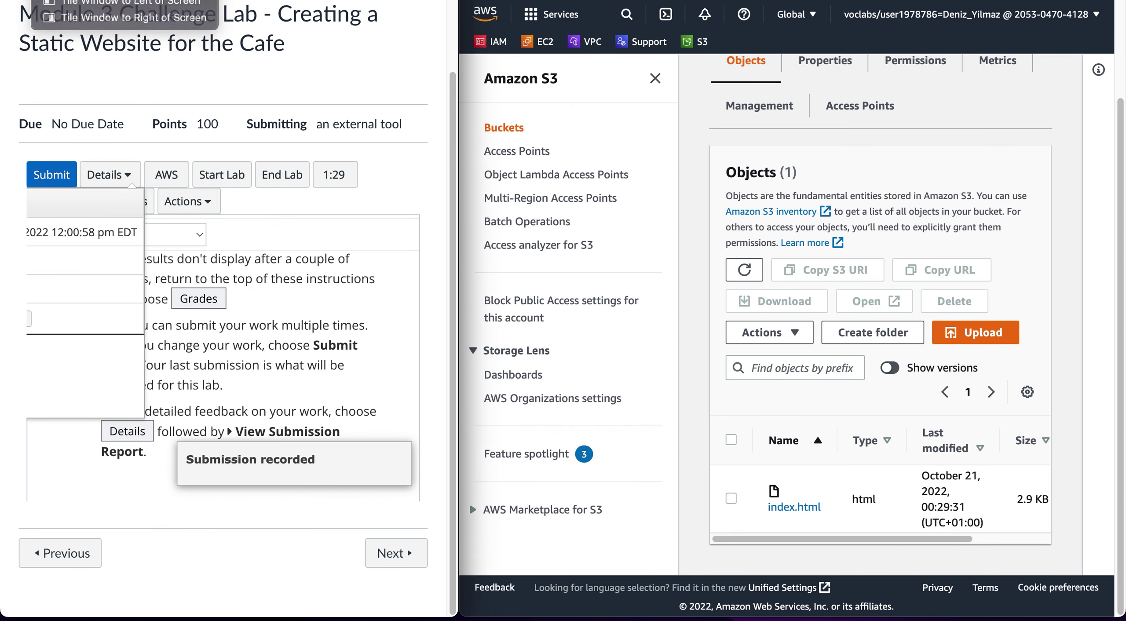
pyautogui.click(66, 1)
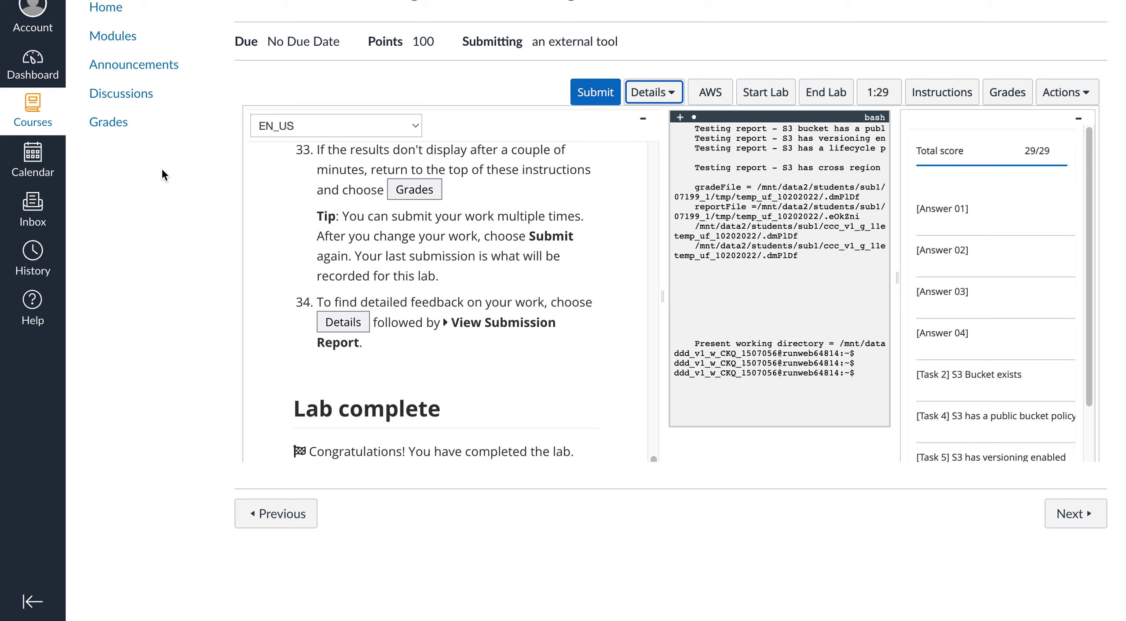
# Review the total score and the listed answer and task results in the lab's grading report
pyautogui.scroll(-3, 935, 254)
pyautogui.scroll(3, 935, 254)
pyautogui.scroll(-3, 990, 230)
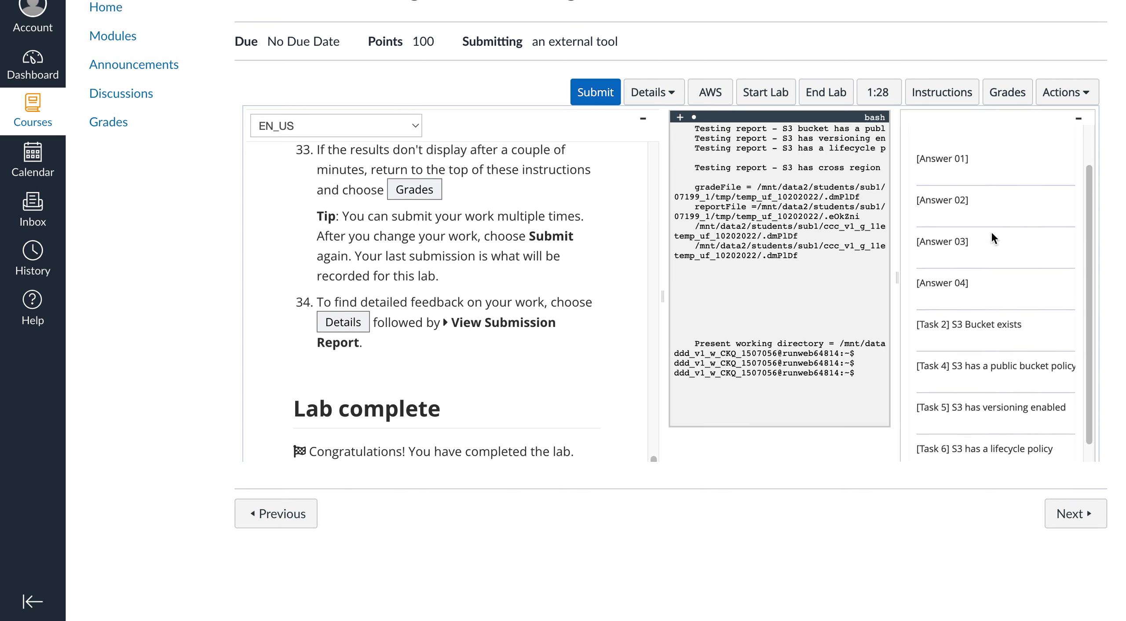